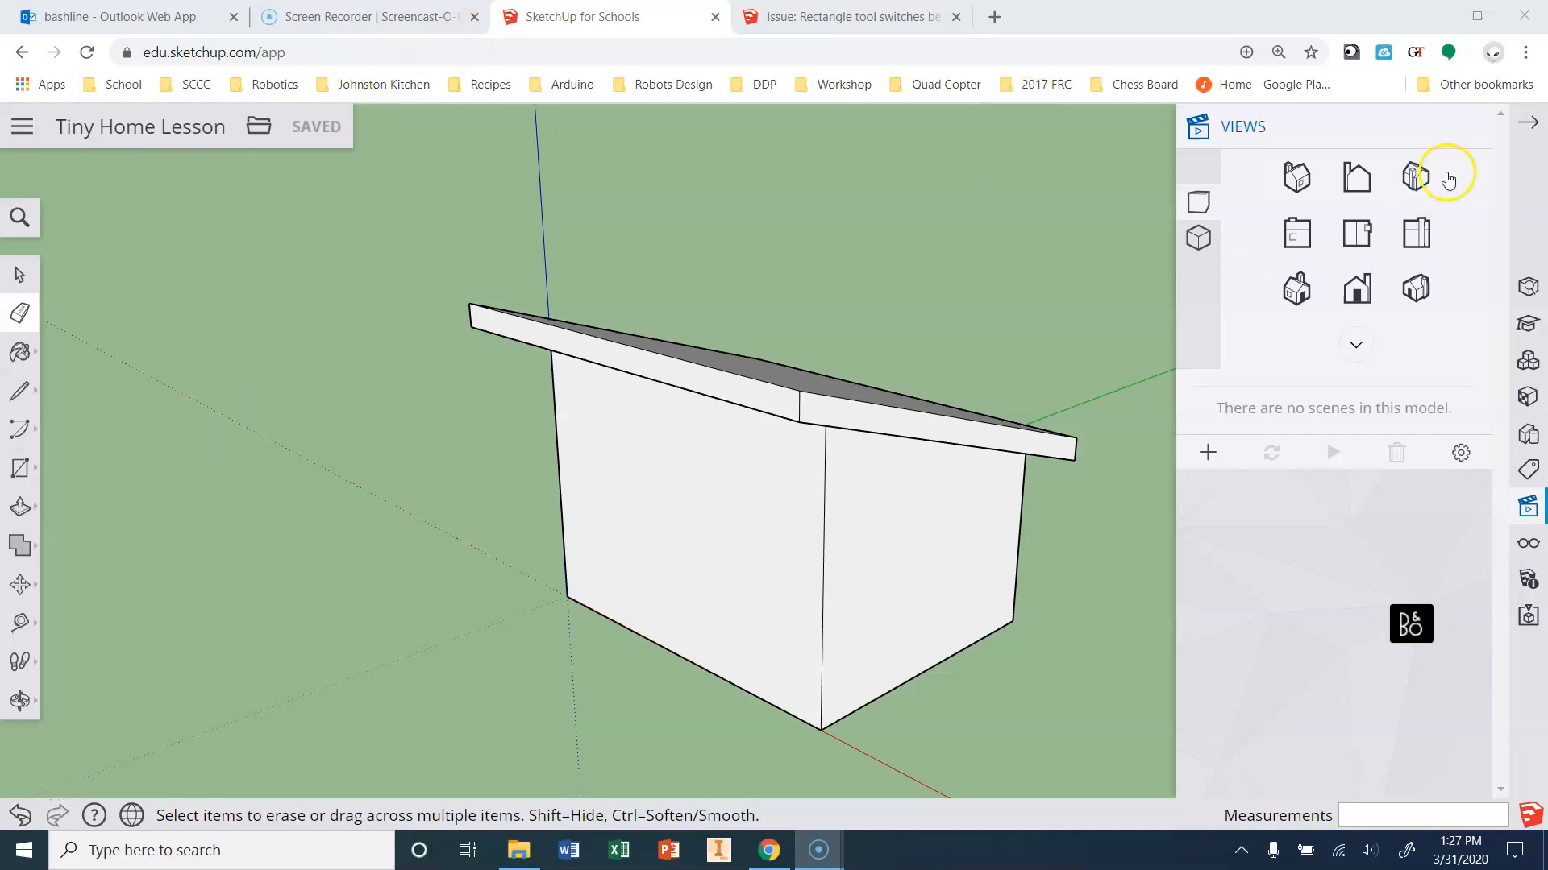
Switch the model to the standard front view so the house's front wall faces the screen.
{"action": "left_click", "coordinate": [1527, 125]}
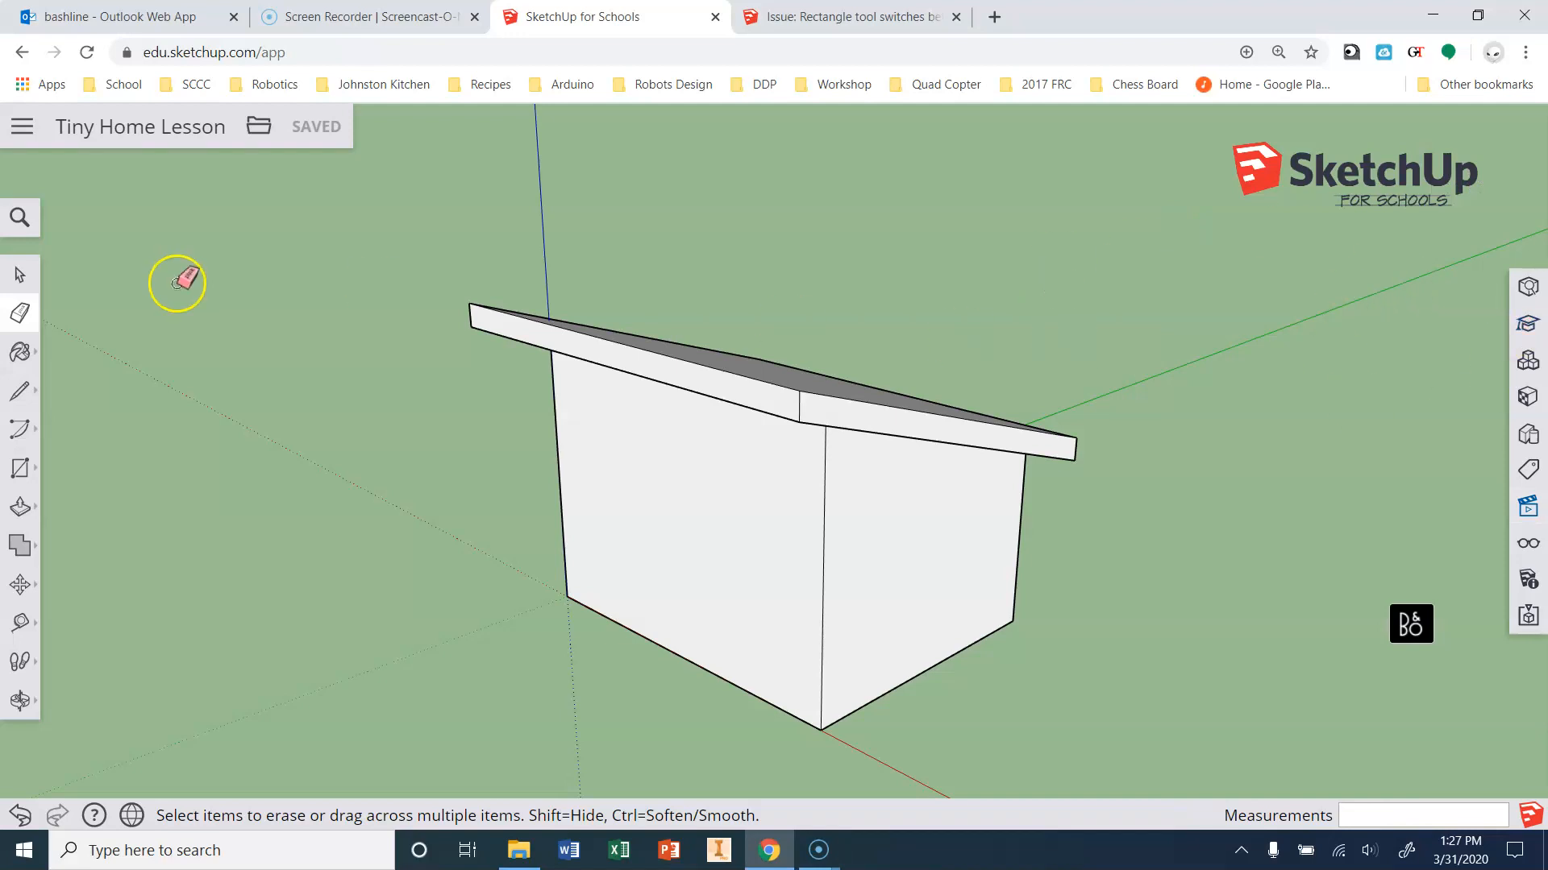
{"action": "left_click", "coordinate": [1527, 508]}
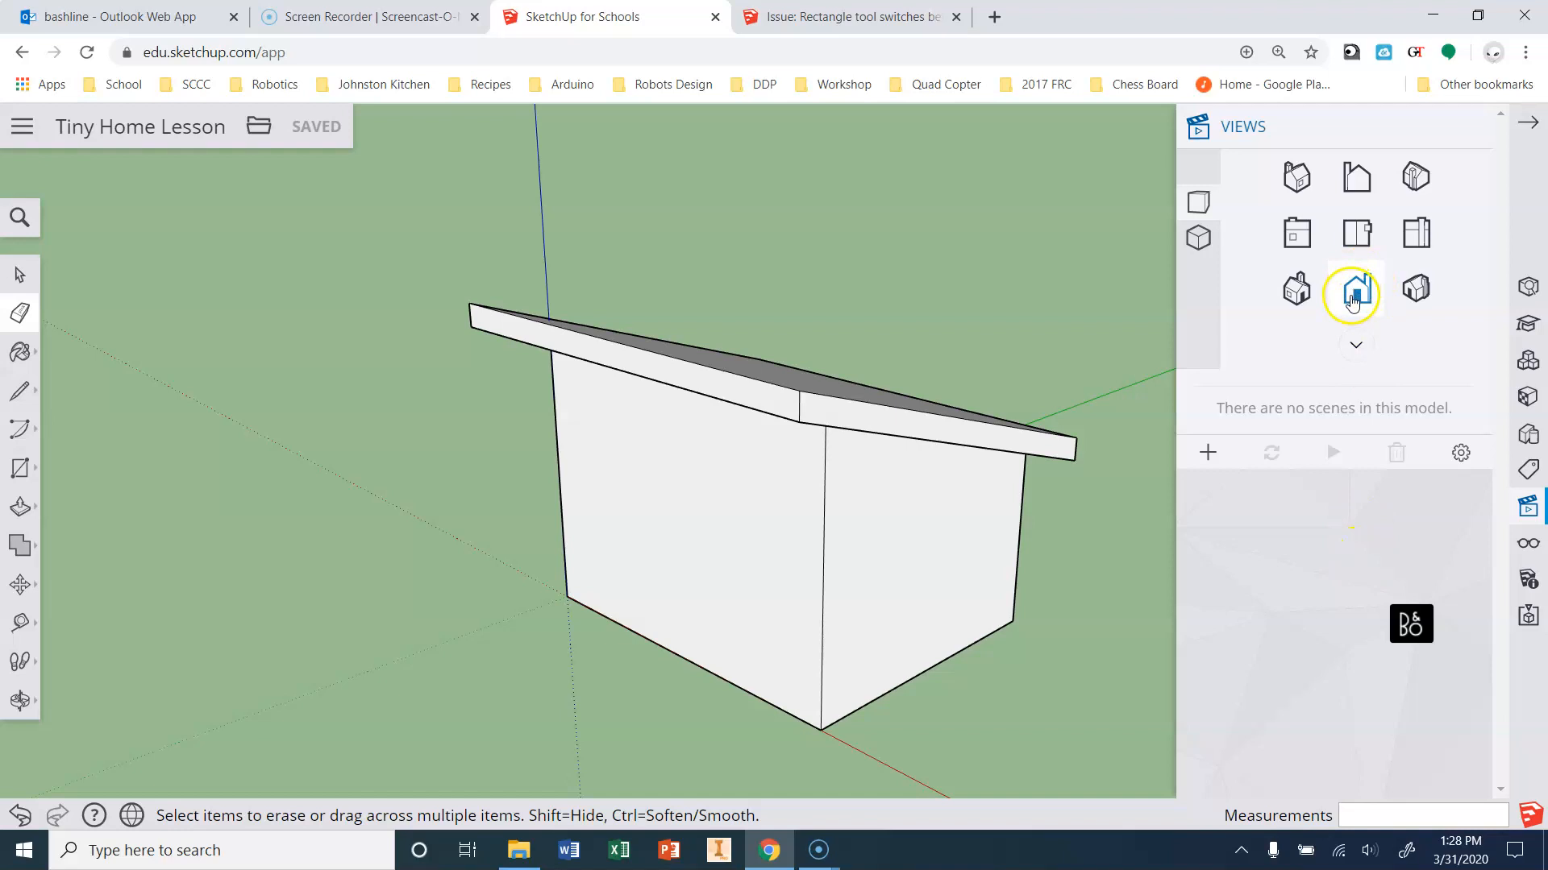
{"action": "left_click", "coordinate": [1357, 290]}
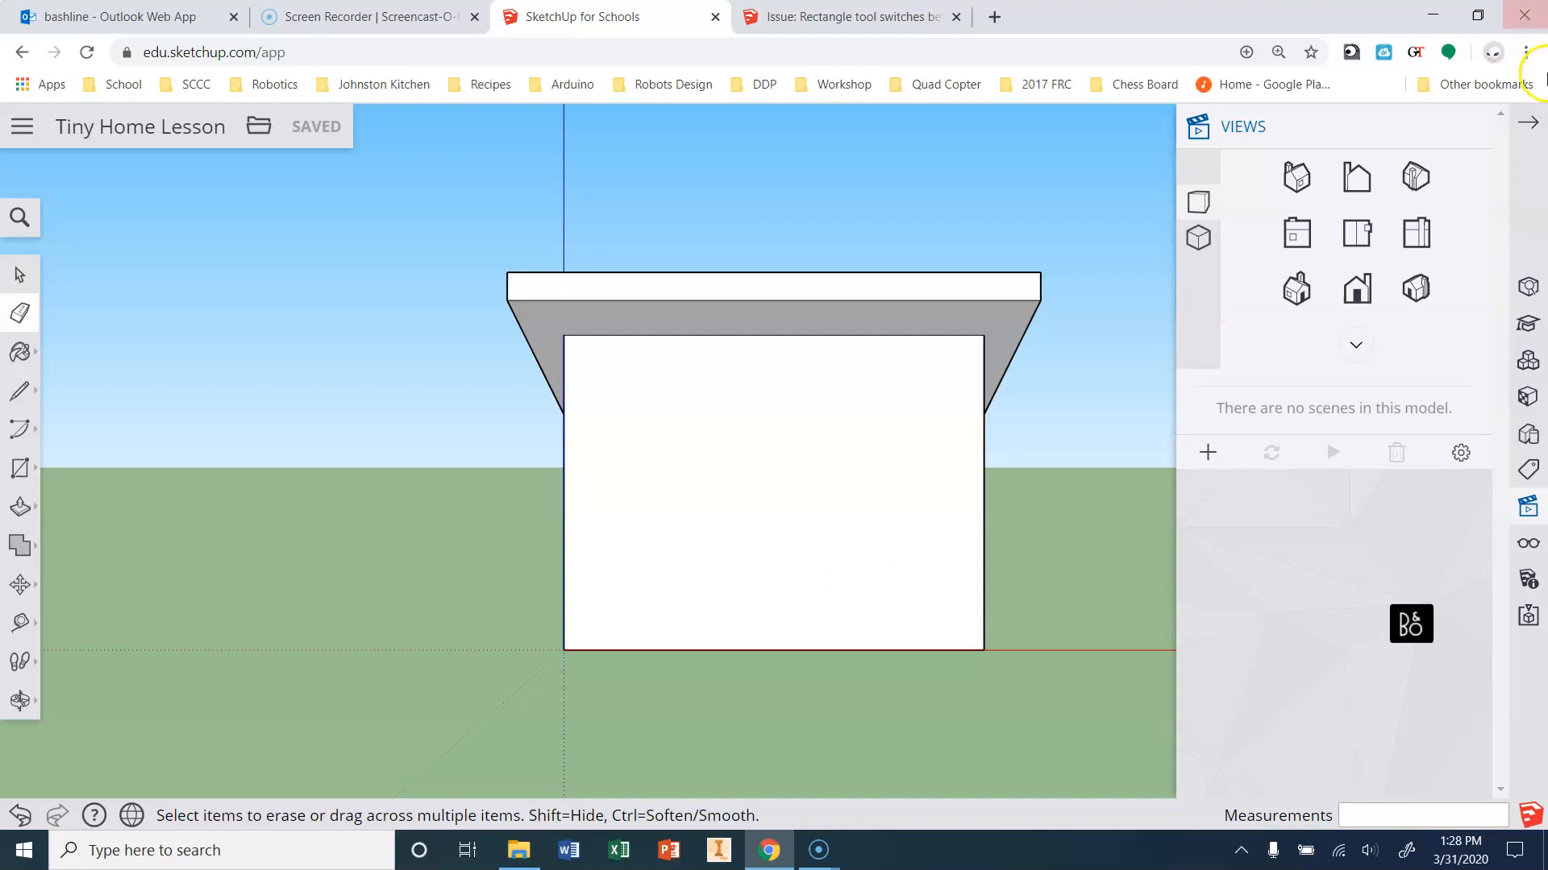
{"action": "left_click", "coordinate": [1527, 123]}
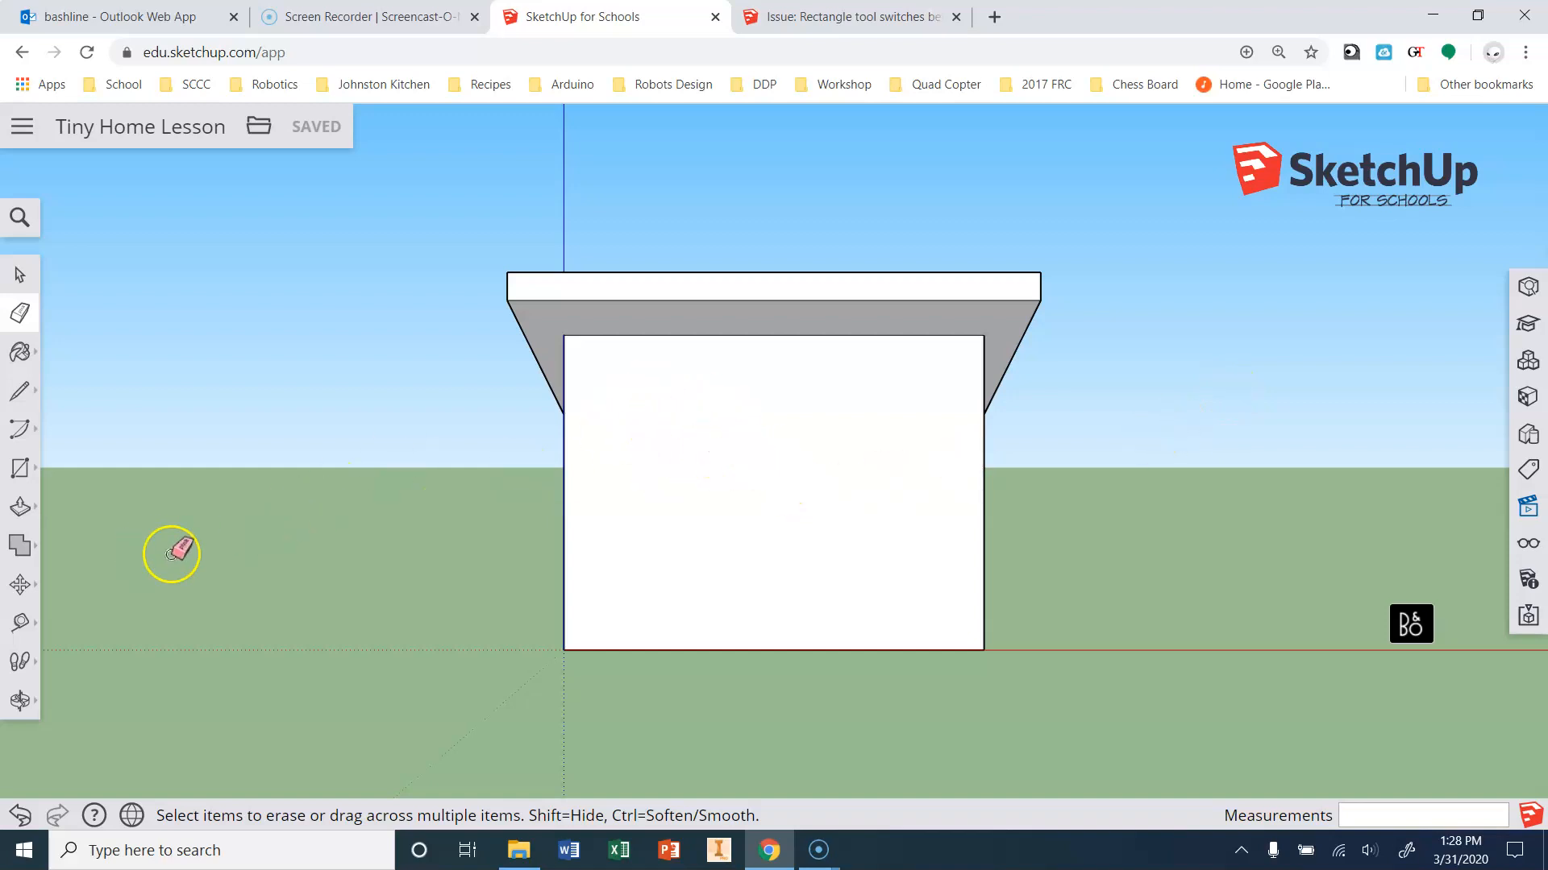
Draw a wide window rectangle about 14' 4" by 1' 9" near the upper edge of the front wall.
{"action": "left_click", "coordinate": [20, 467]}
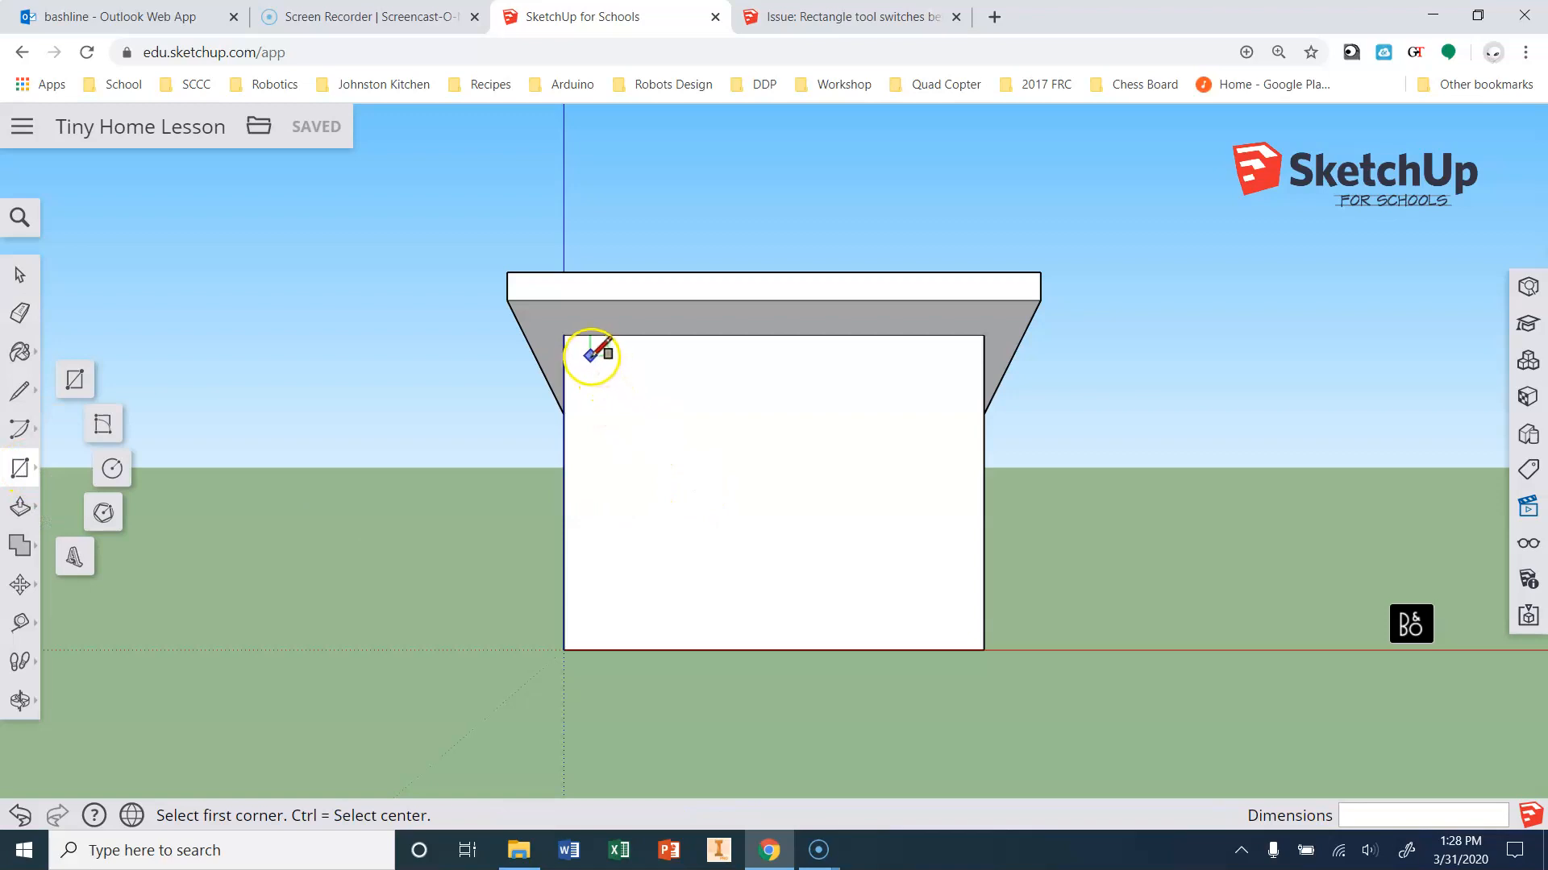
{"action": "left_click", "coordinate": [586, 355]}
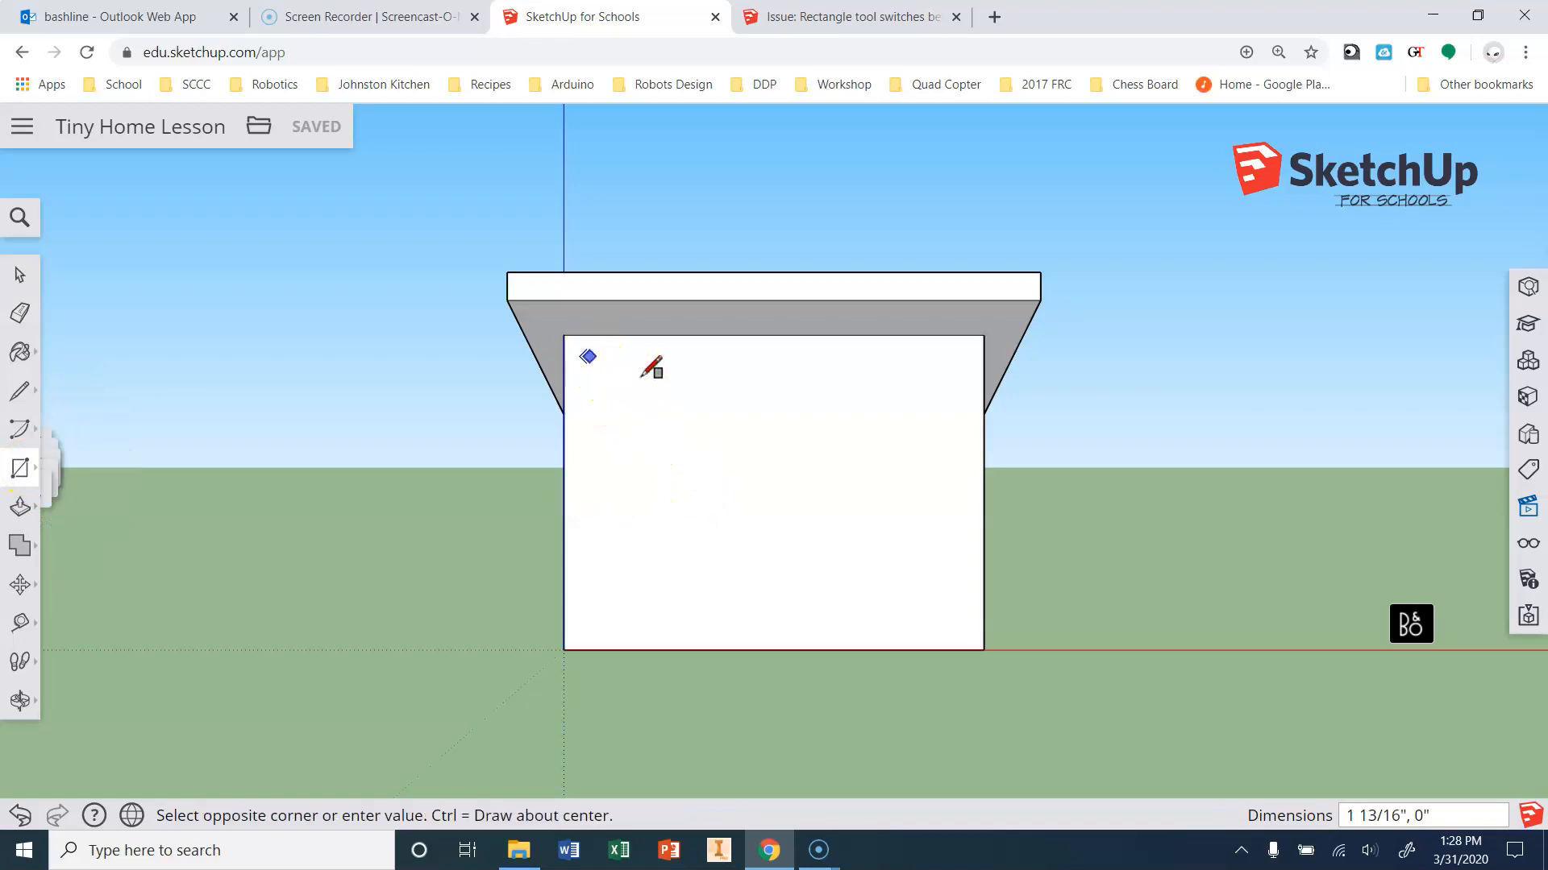
{"action": "left_click", "coordinate": [964, 404]}
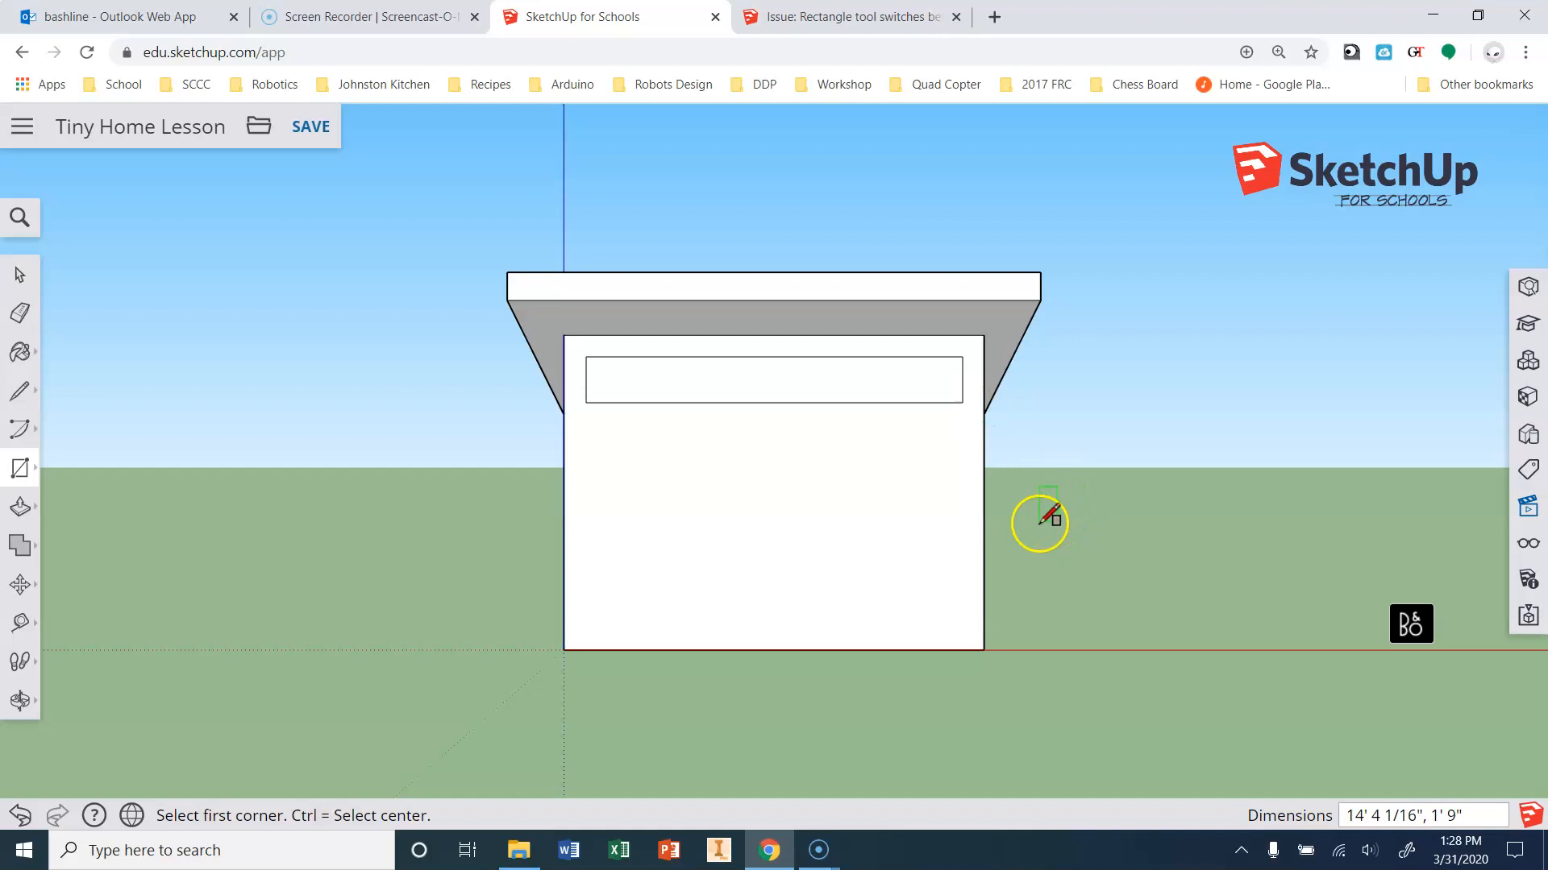
Move the window rectangle's lower edge down about 5 1/4" and its upper edge down about 3 11/16".
{"action": "scroll", "coordinate": [594, 364], "scroll_direction": "up", "scroll_amount": 2}
{"action": "scroll", "coordinate": [609, 375], "scroll_direction": "up", "scroll_amount": 3}
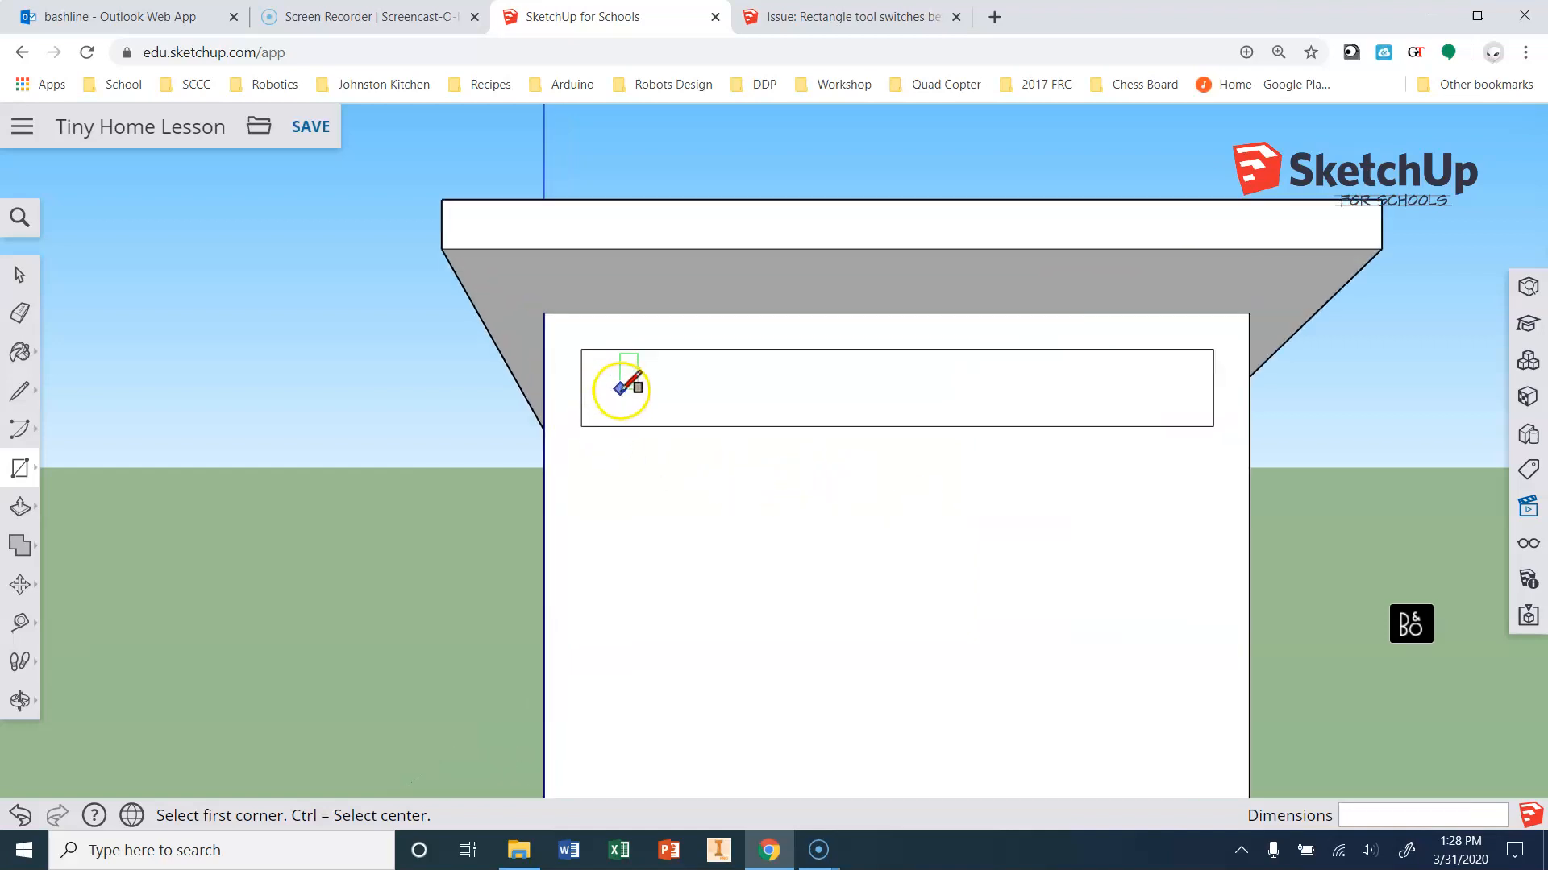
{"action": "scroll", "coordinate": [596, 384], "scroll_direction": "down", "scroll_amount": 3}
{"action": "scroll", "coordinate": [975, 370], "scroll_direction": "up", "scroll_amount": 2}
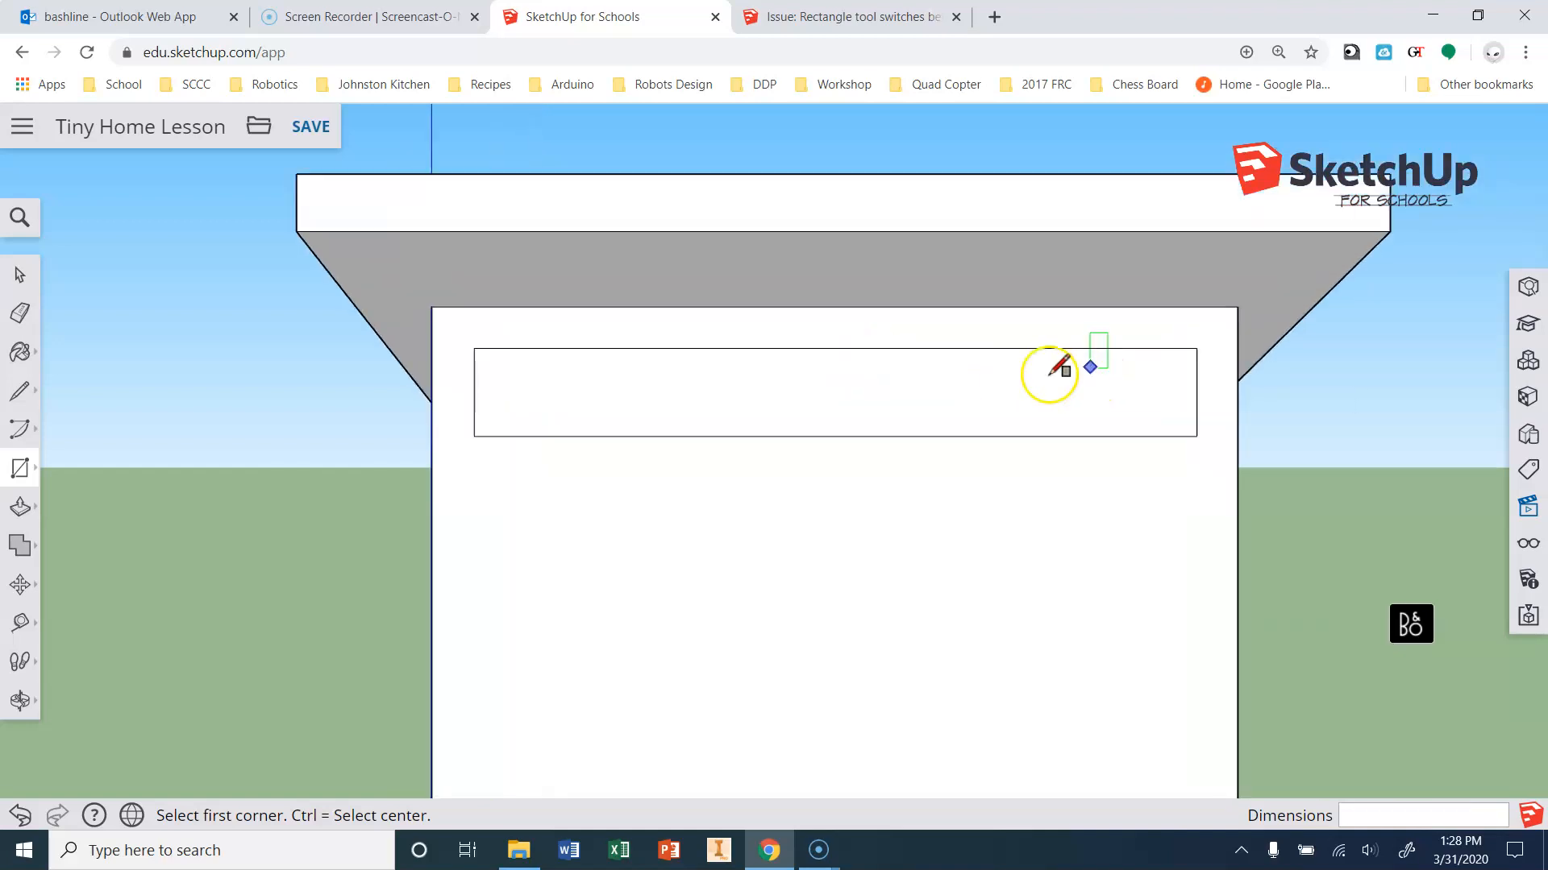
{"action": "scroll", "coordinate": [508, 371], "scroll_direction": "up", "scroll_amount": 2}
{"action": "scroll", "coordinate": [456, 353], "scroll_direction": "down", "scroll_amount": 1}
{"action": "scroll", "coordinate": [464, 350], "scroll_direction": "down", "scroll_amount": 1}
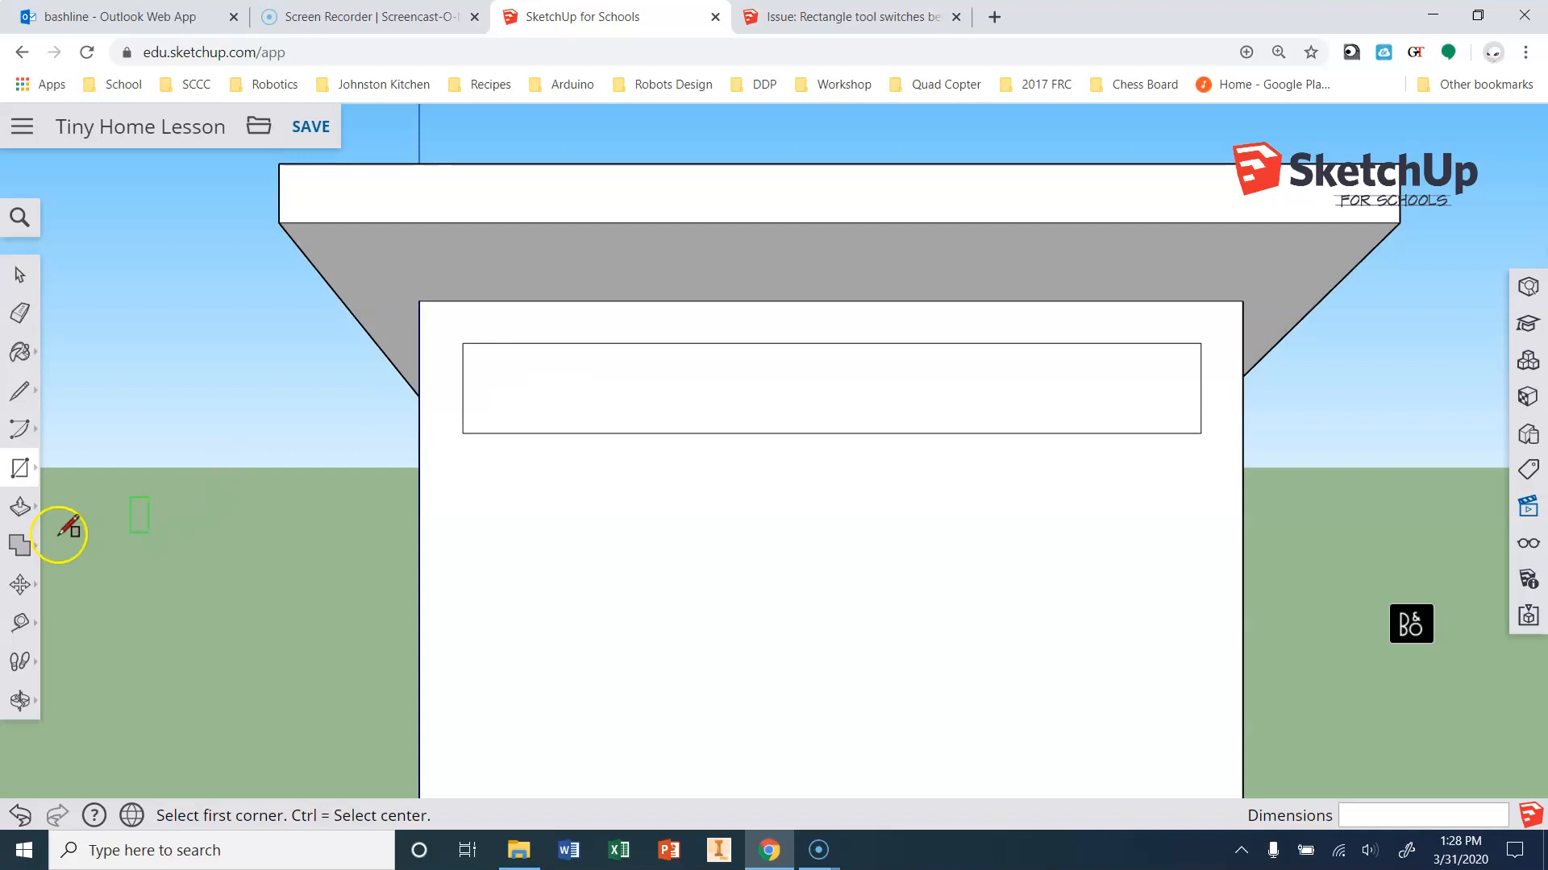
{"action": "left_click", "coordinate": [666, 435]}
{"action": "left_click", "coordinate": [665, 456]}
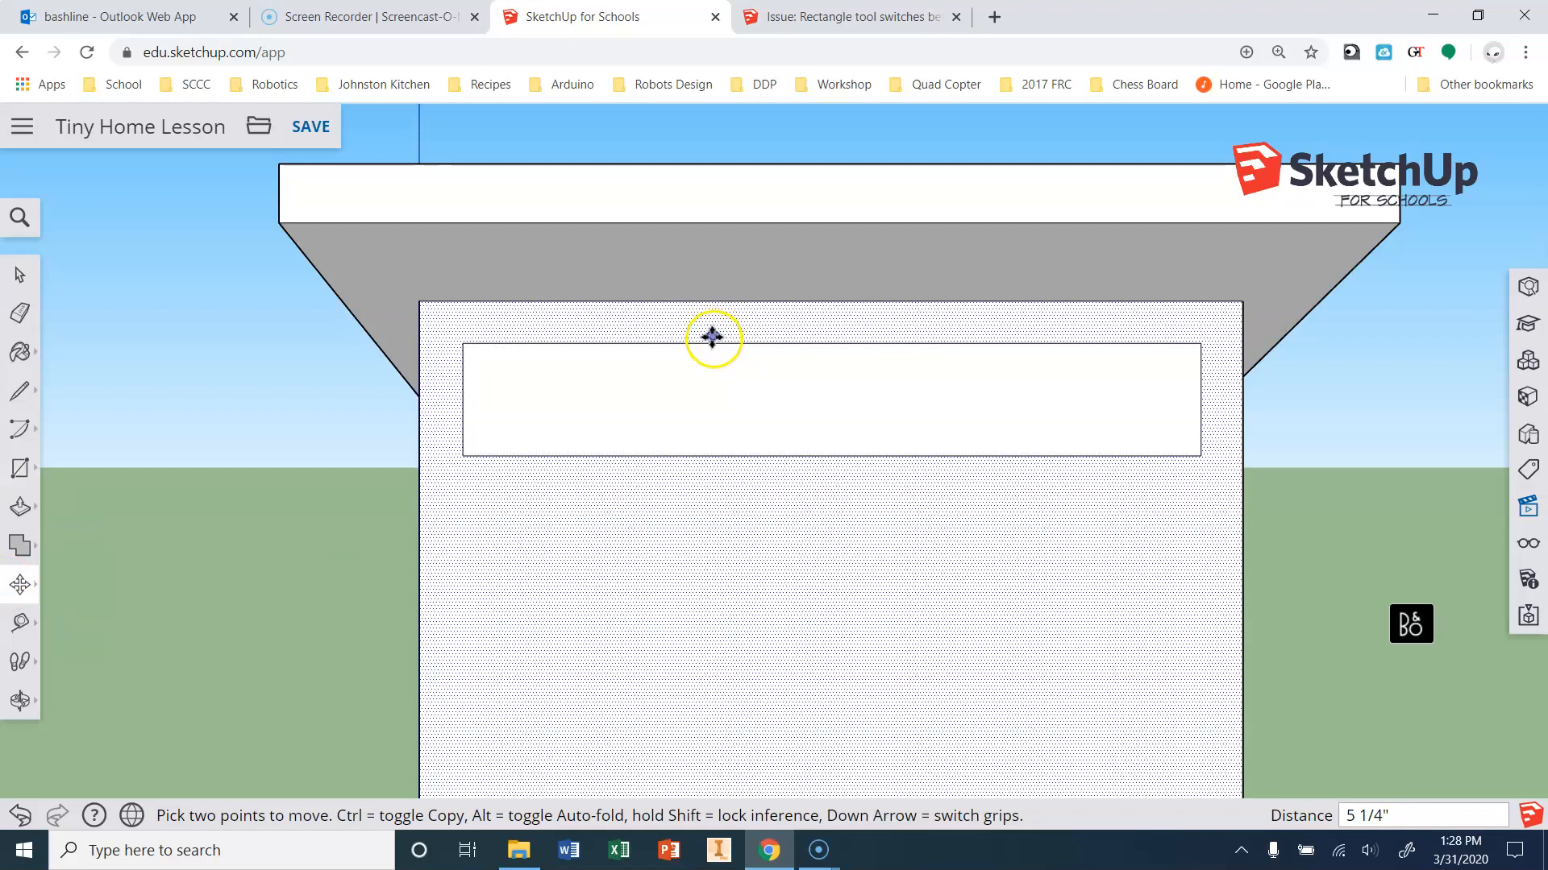
{"action": "left_click", "coordinate": [714, 341]}
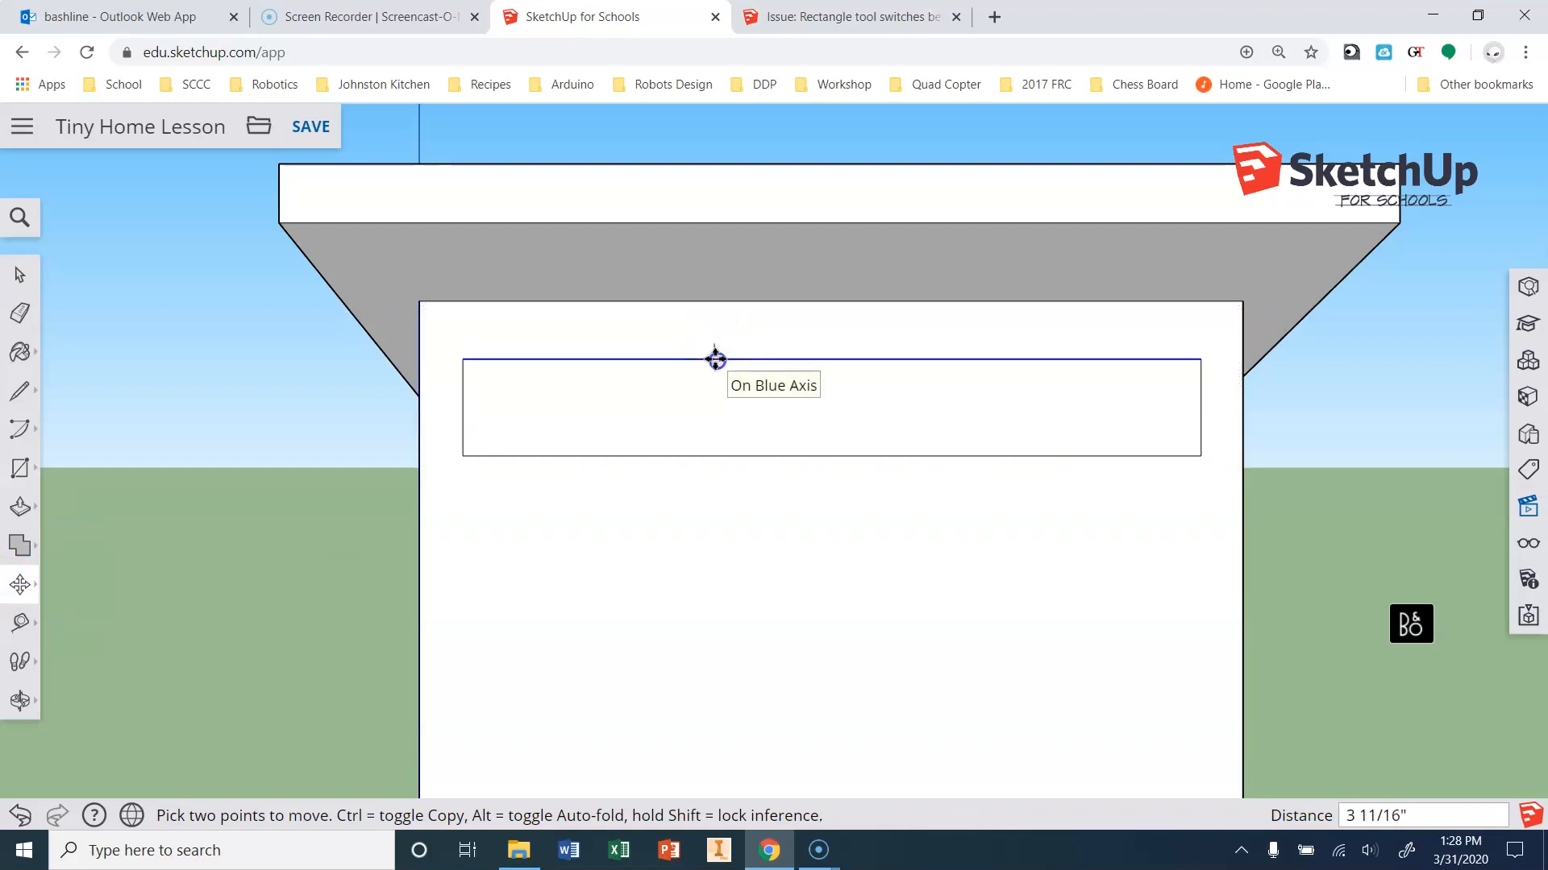
{"action": "left_click", "coordinate": [716, 360]}
{"action": "left_click", "coordinate": [22, 593]}
{"action": "left_click", "coordinate": [216, 526]}
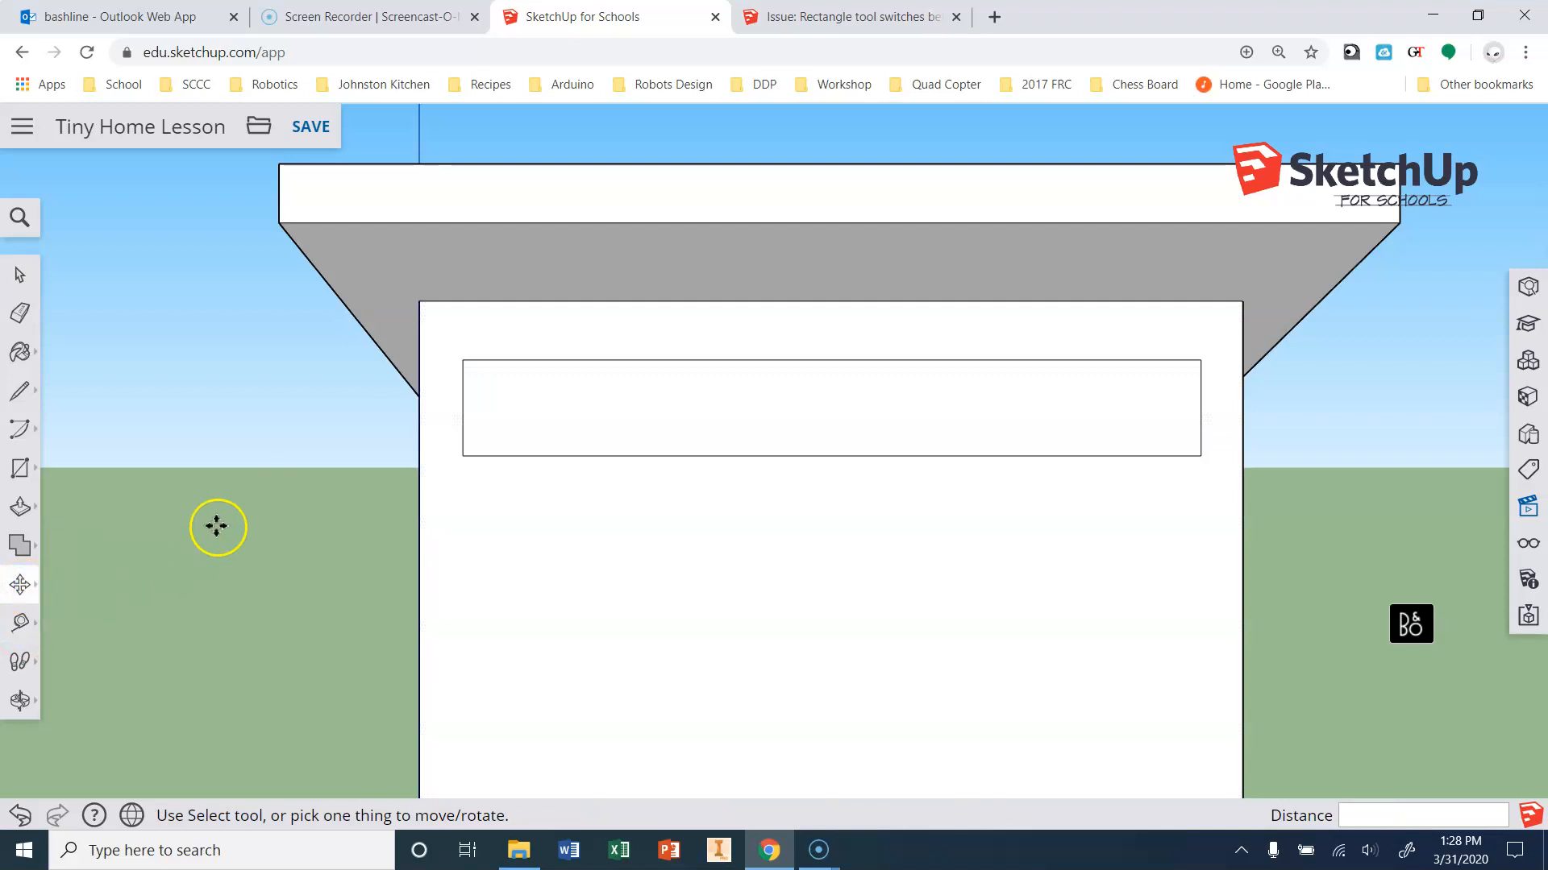
{"action": "left_click", "coordinate": [24, 588]}
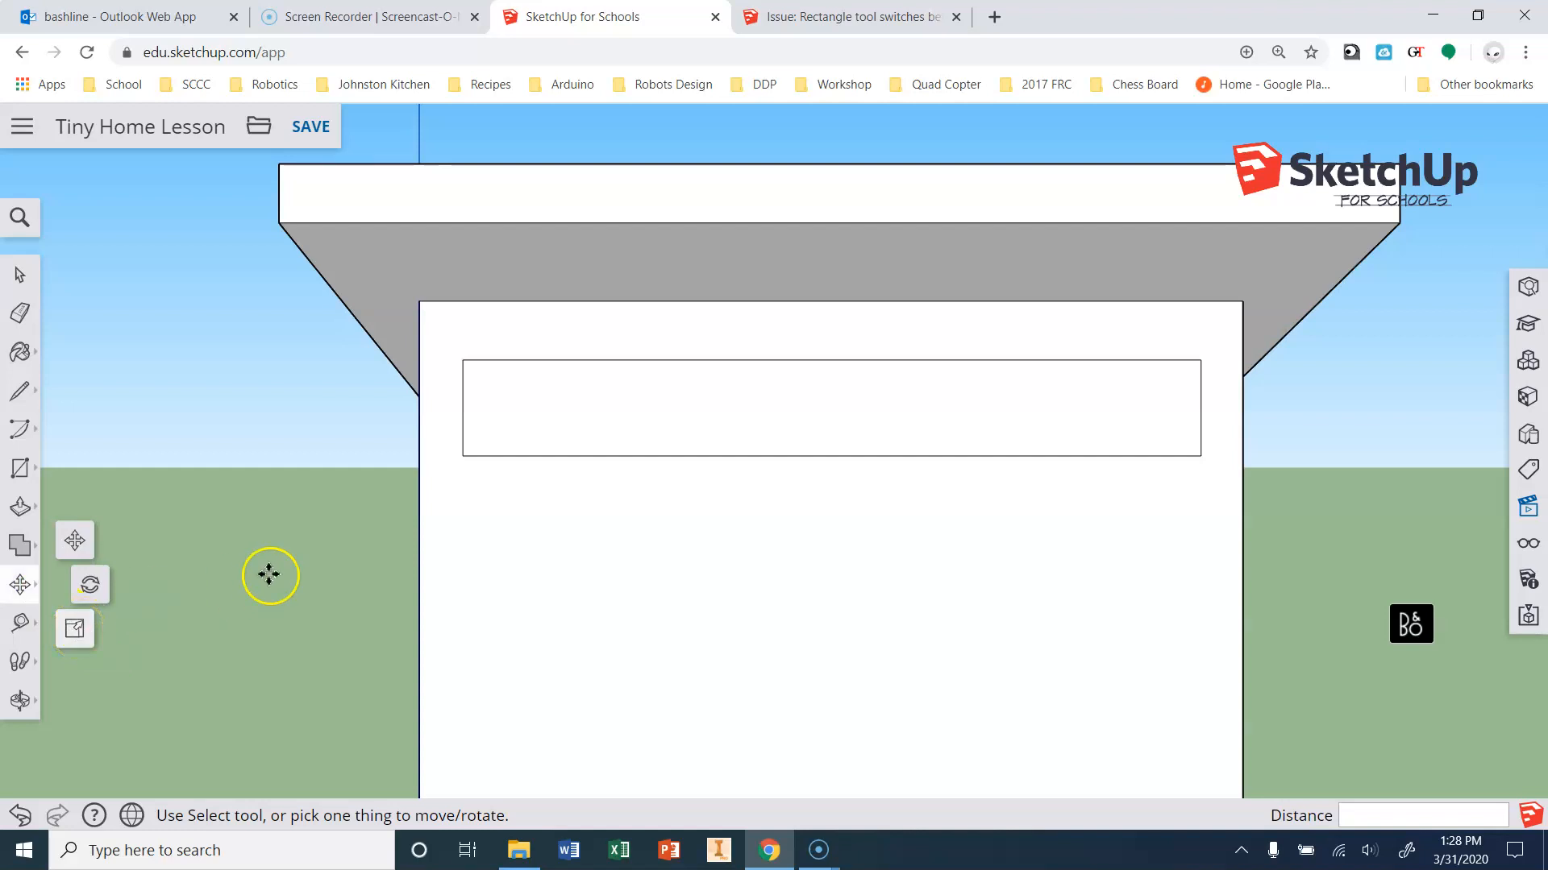
Draw a 3" by 3" helper square outward from the window rectangle's upper-left corner.
{"action": "left_click", "coordinate": [21, 474]}
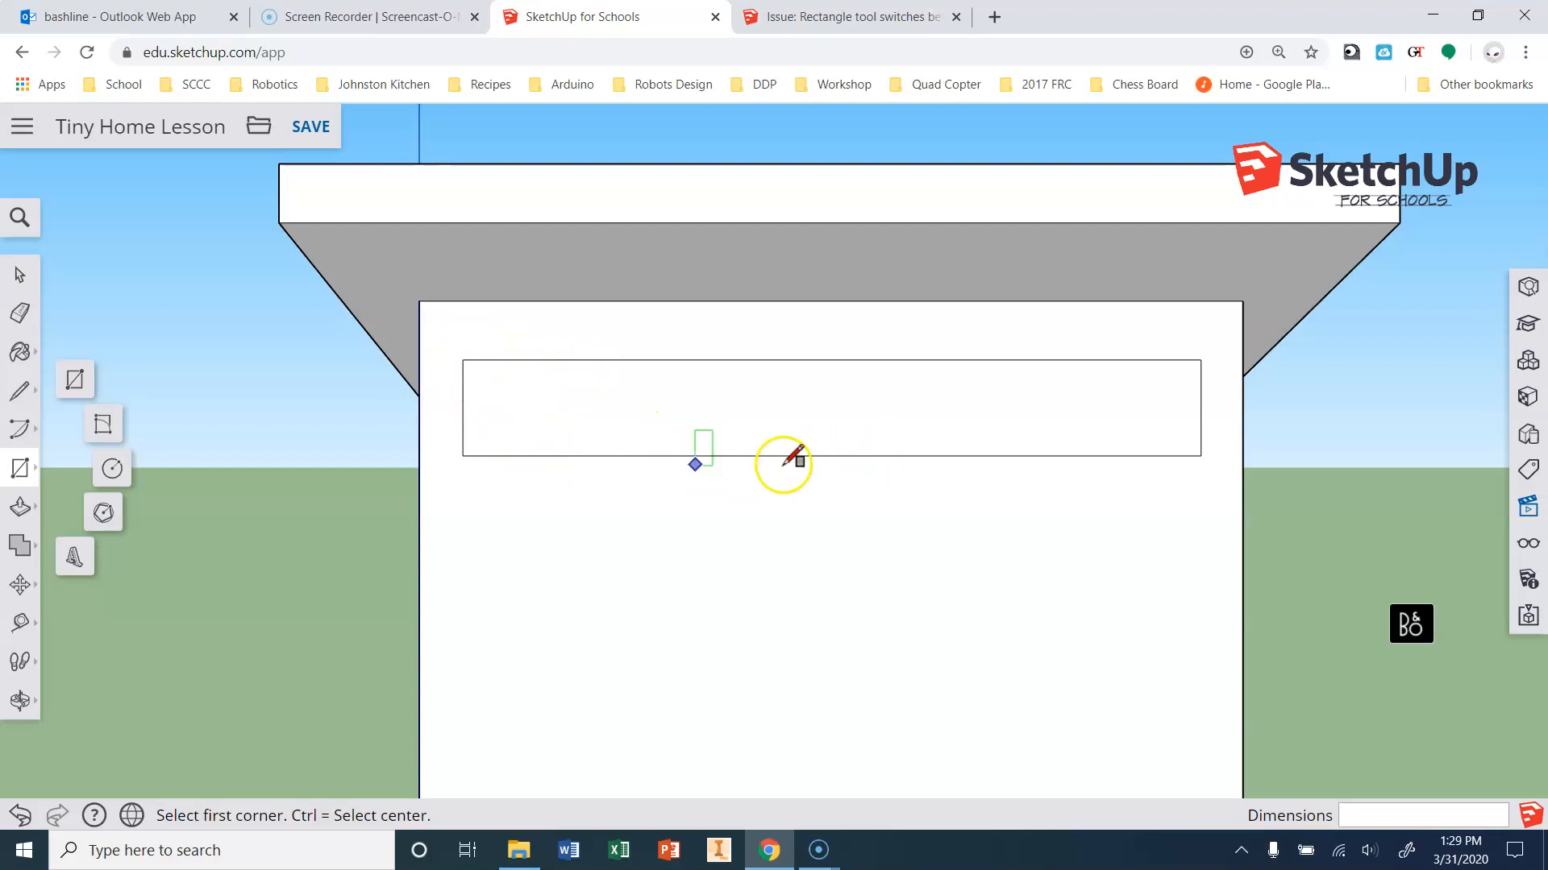
{"action": "left_click", "coordinate": [462, 359]}
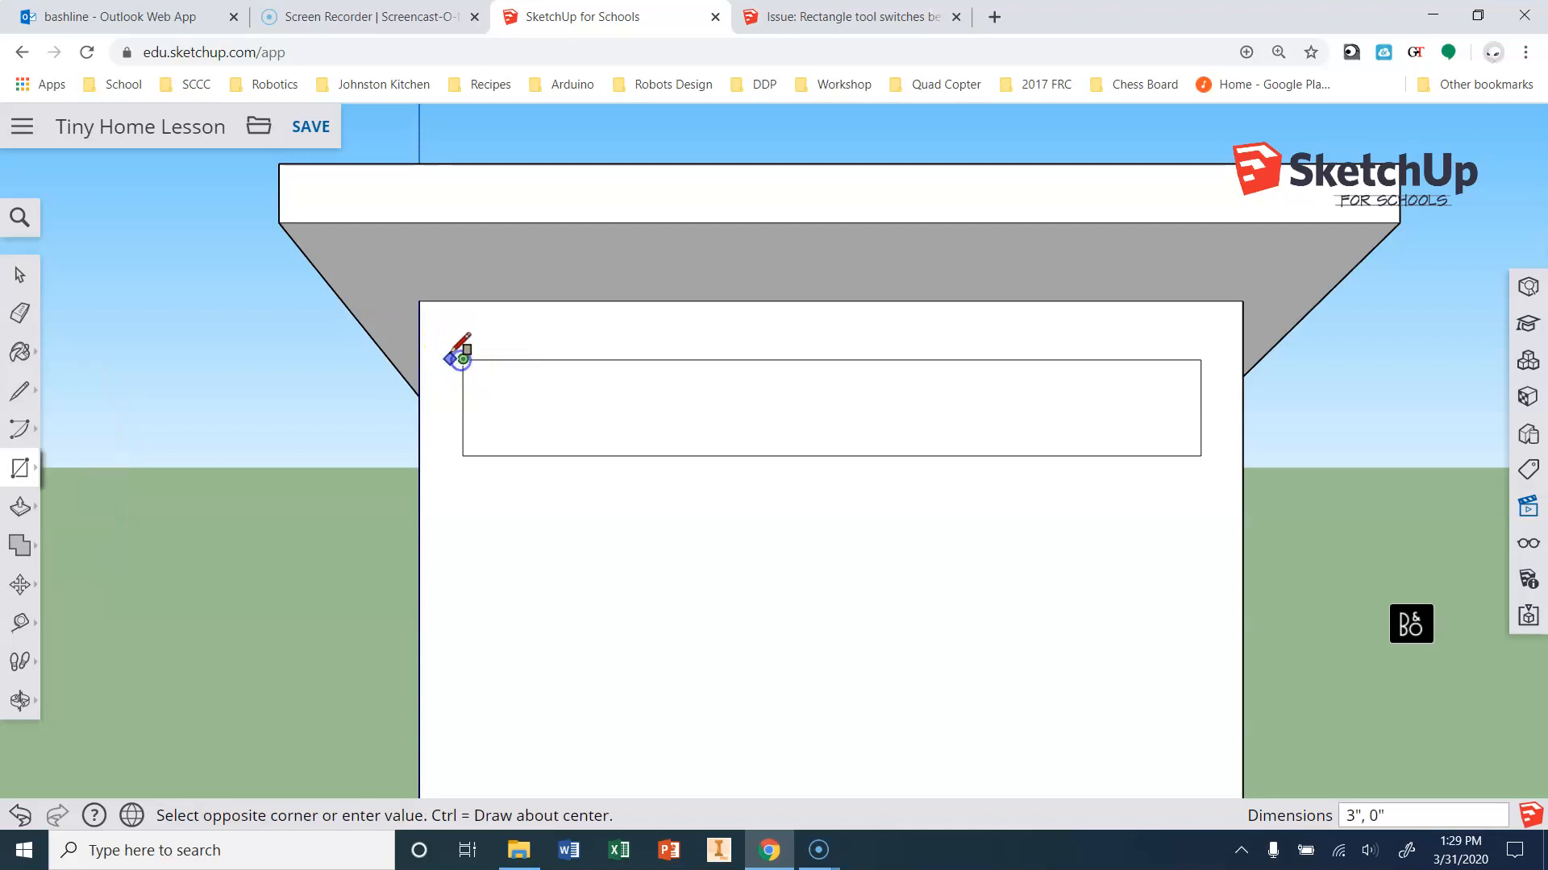
{"action": "scroll", "coordinate": [453, 348], "scroll_direction": "up", "scroll_amount": 5}
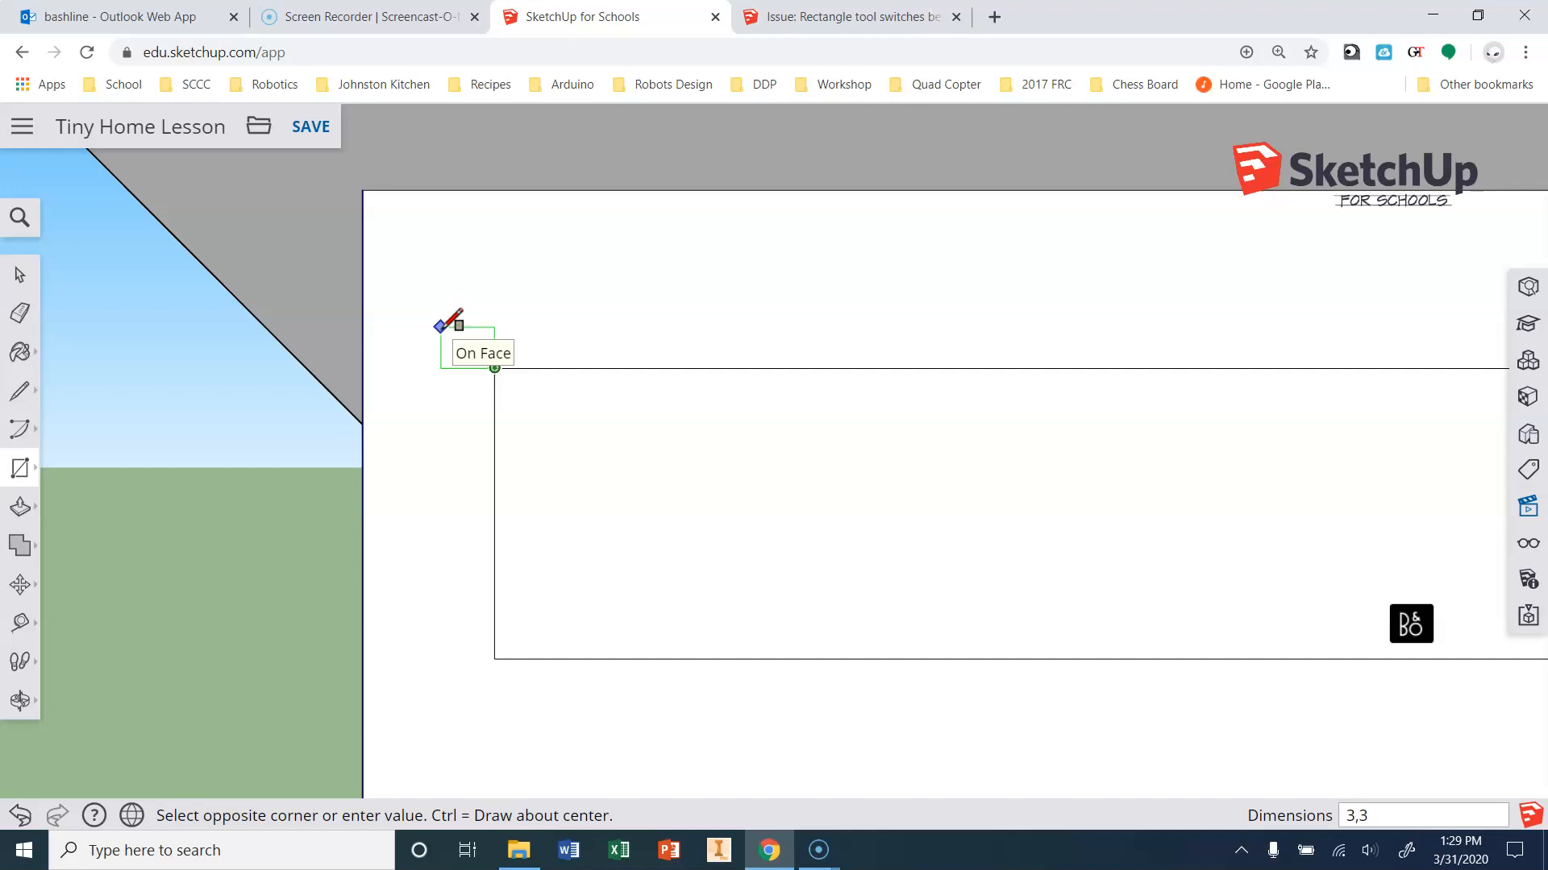
{"action": "left_click", "coordinate": [441, 326]}
{"action": "scroll", "coordinate": [294, 390], "scroll_direction": "down", "scroll_amount": 5}
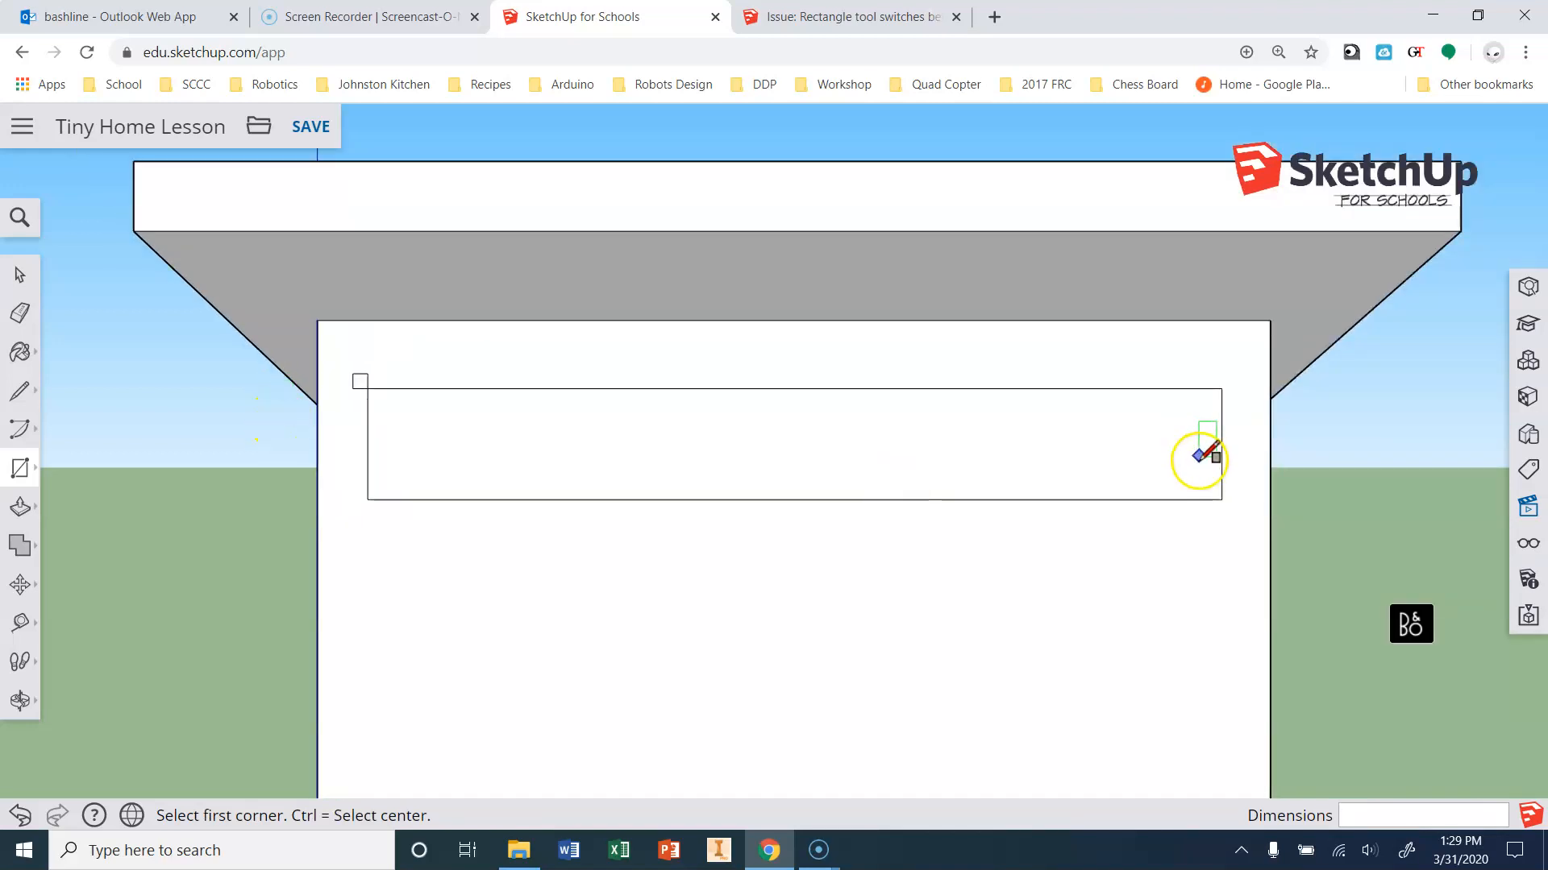
Draw a 5" by 5" helper square outward from the window rectangle's upper-left corner.
{"action": "scroll", "coordinate": [324, 393], "scroll_direction": "up", "scroll_amount": 2}
{"action": "scroll", "coordinate": [324, 393], "scroll_direction": "up", "scroll_amount": 3}
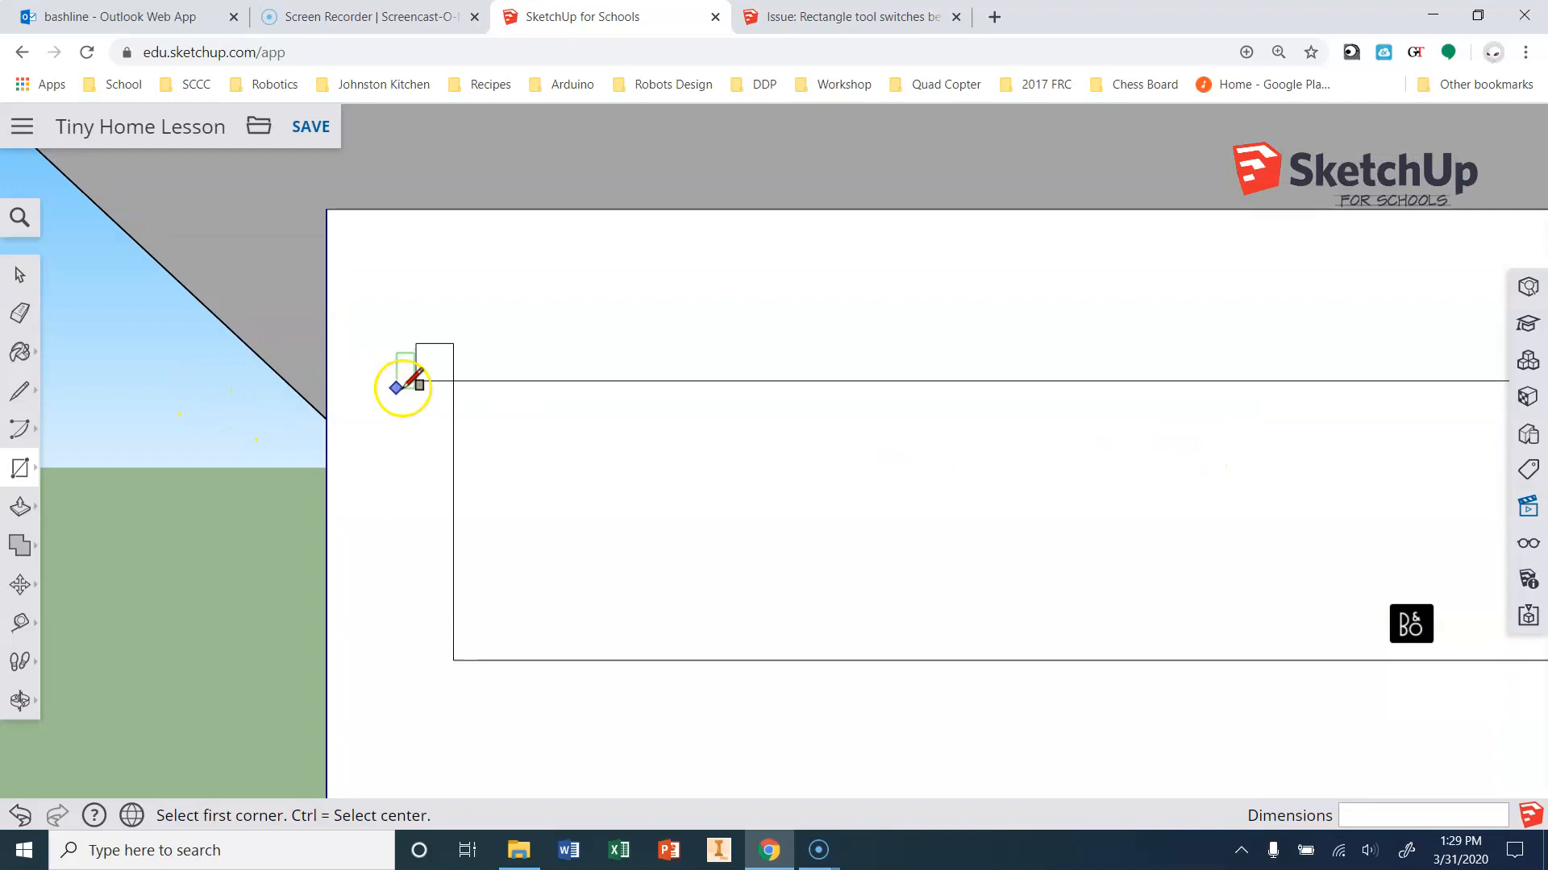
{"action": "left_click_drag", "start_coordinate": [453, 379], "coordinate": [393, 320]}
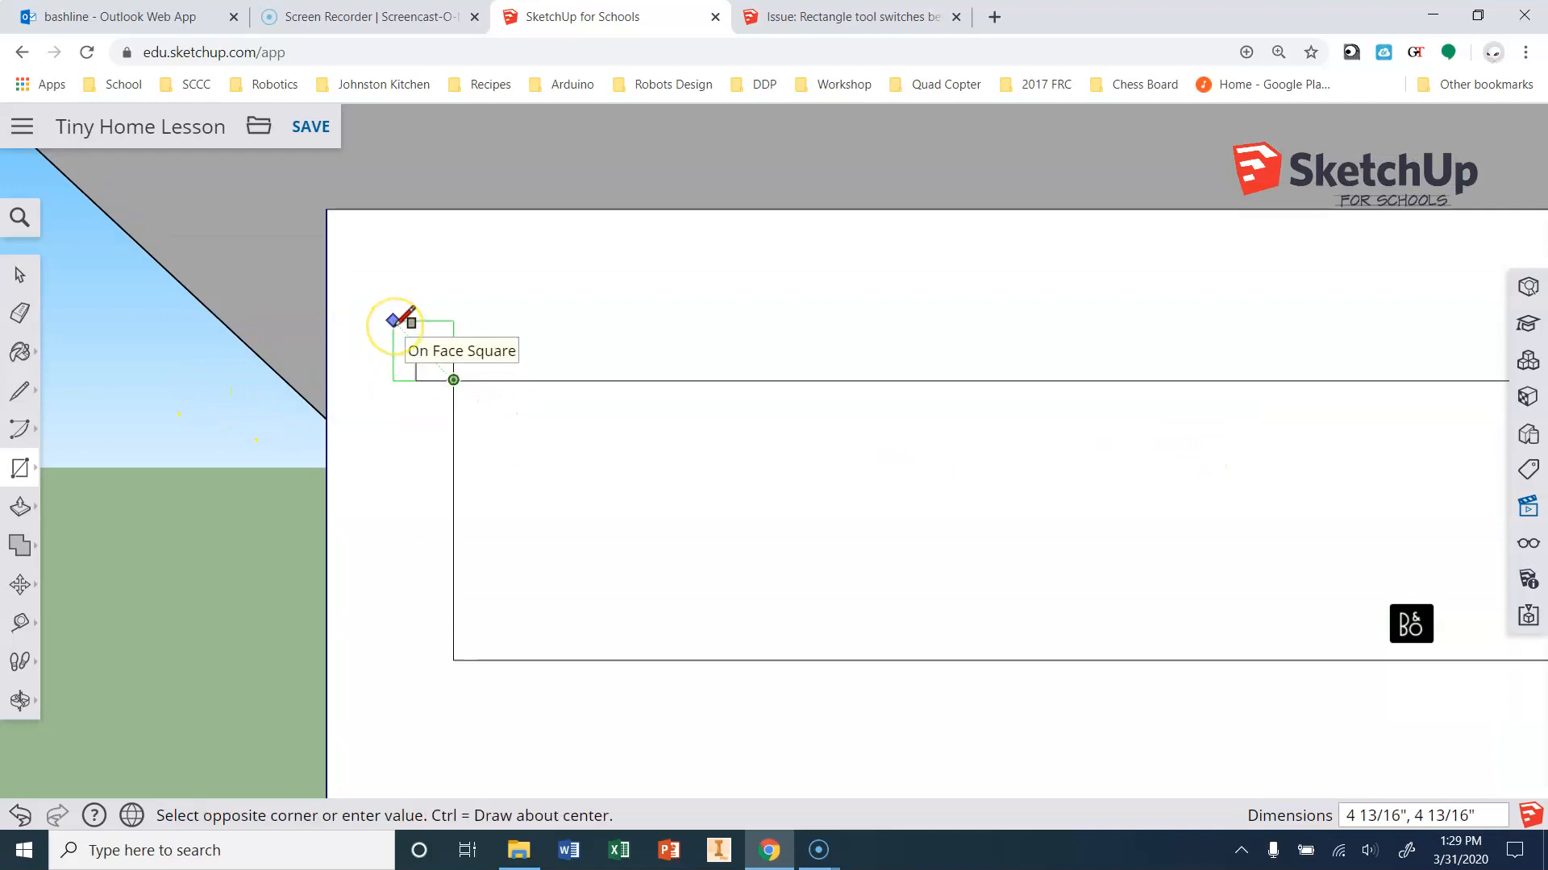
{"action": "key", "text": "Return"}
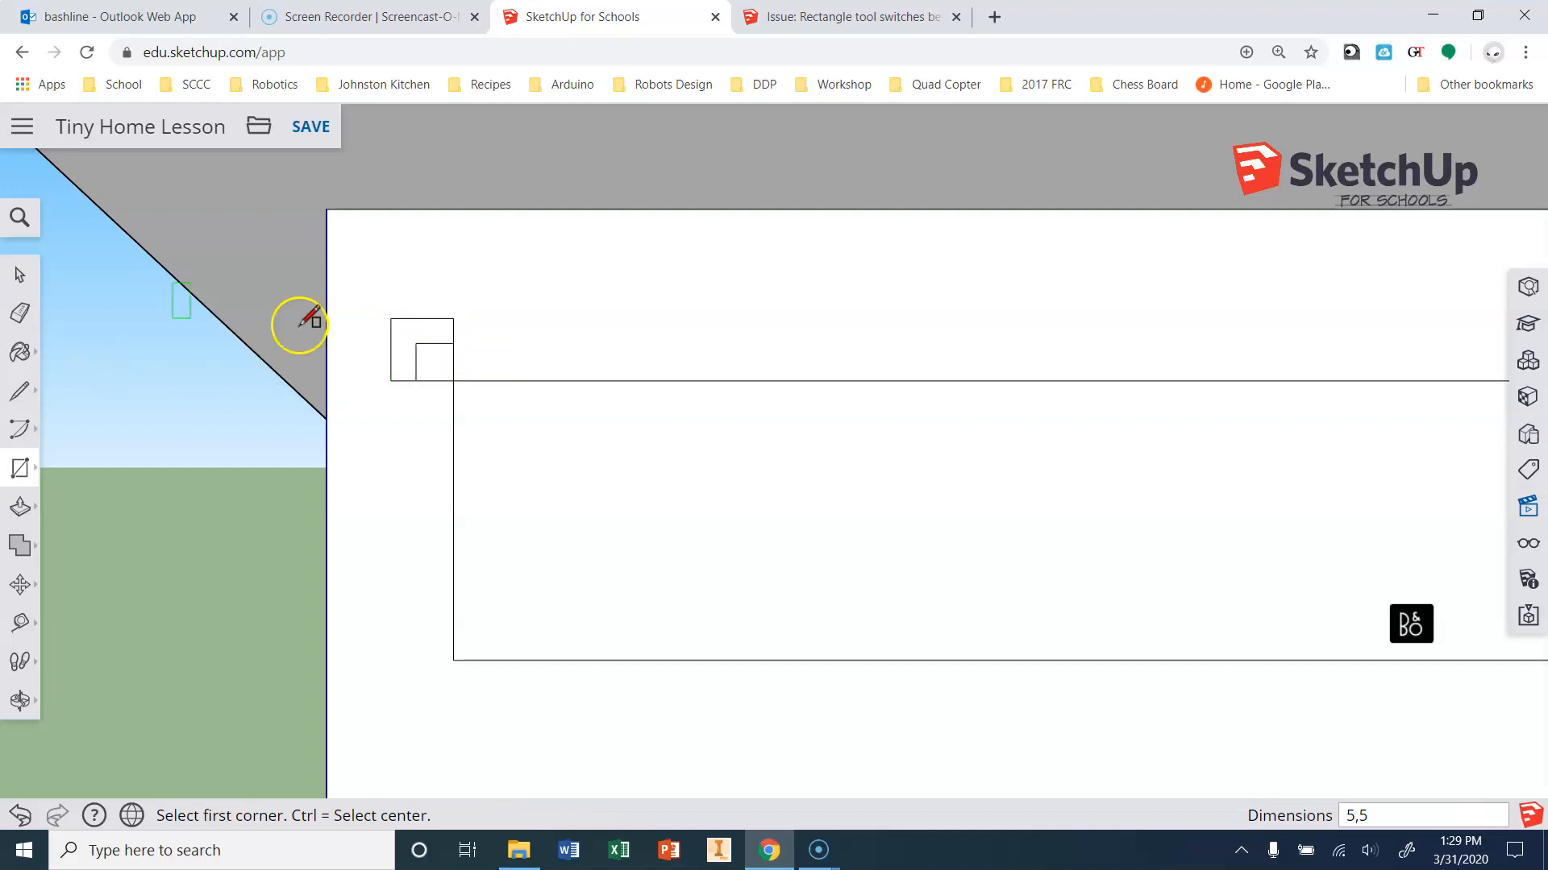
Draw a 5" by 5" square outward from the window's lower-right corner and an outer frame rectangle spanning both helper squares' far corners.
{"action": "scroll", "coordinate": [283, 339], "scroll_direction": "down", "scroll_amount": 5}
{"action": "scroll", "coordinate": [1395, 508], "scroll_direction": "up", "scroll_amount": 4}
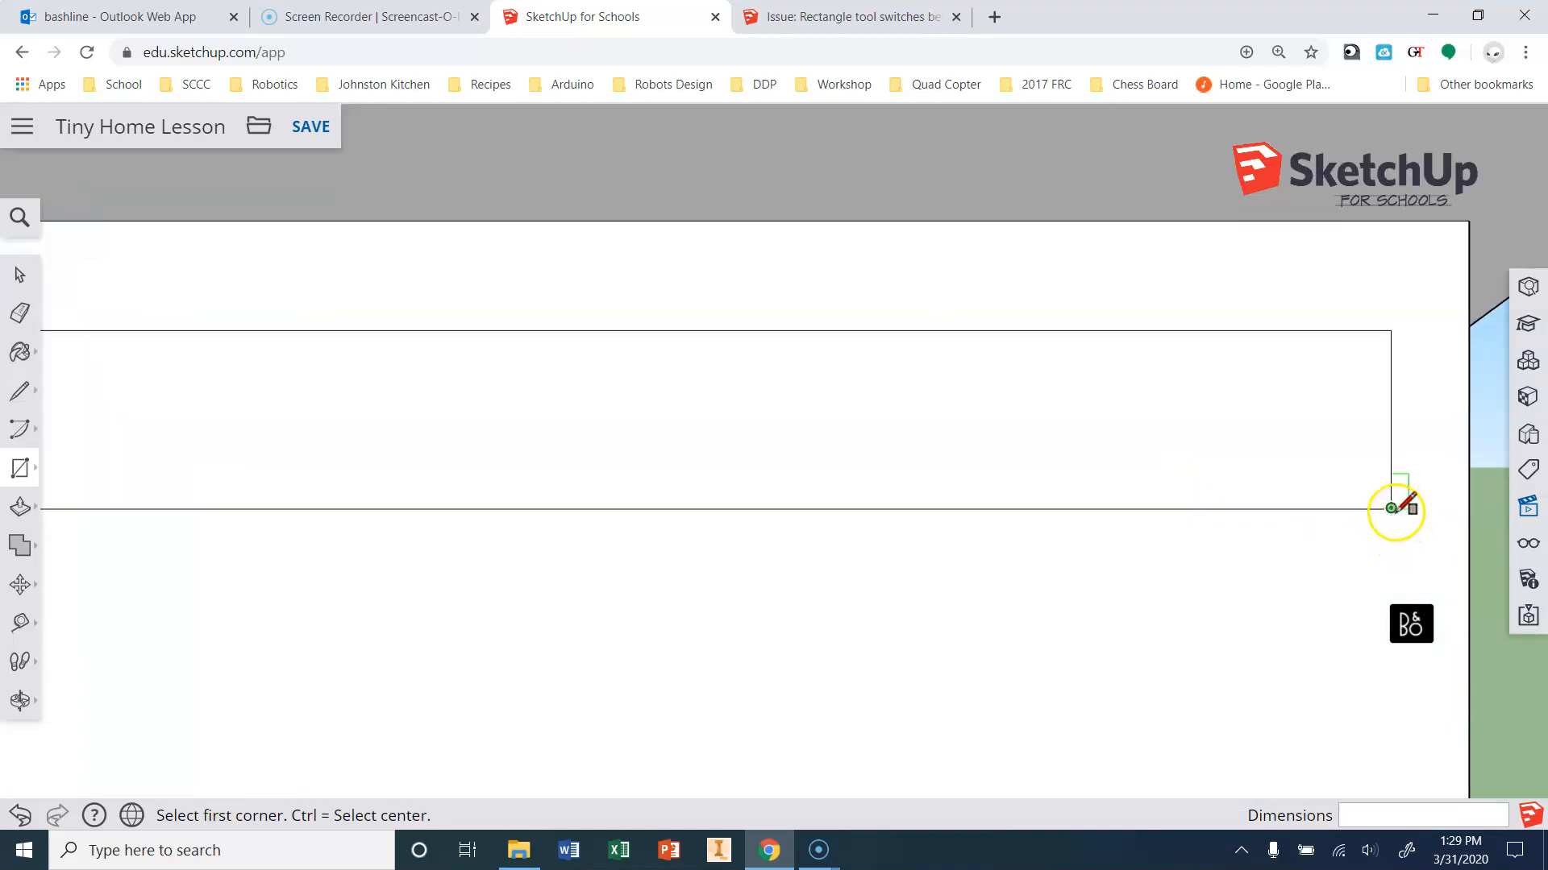
{"action": "left_click", "coordinate": [1390, 507]}
{"action": "type", "text": "5,5"}
{"action": "key", "text": "Return"}
{"action": "scroll", "coordinate": [1112, 491], "scroll_direction": "down", "scroll_amount": 5}
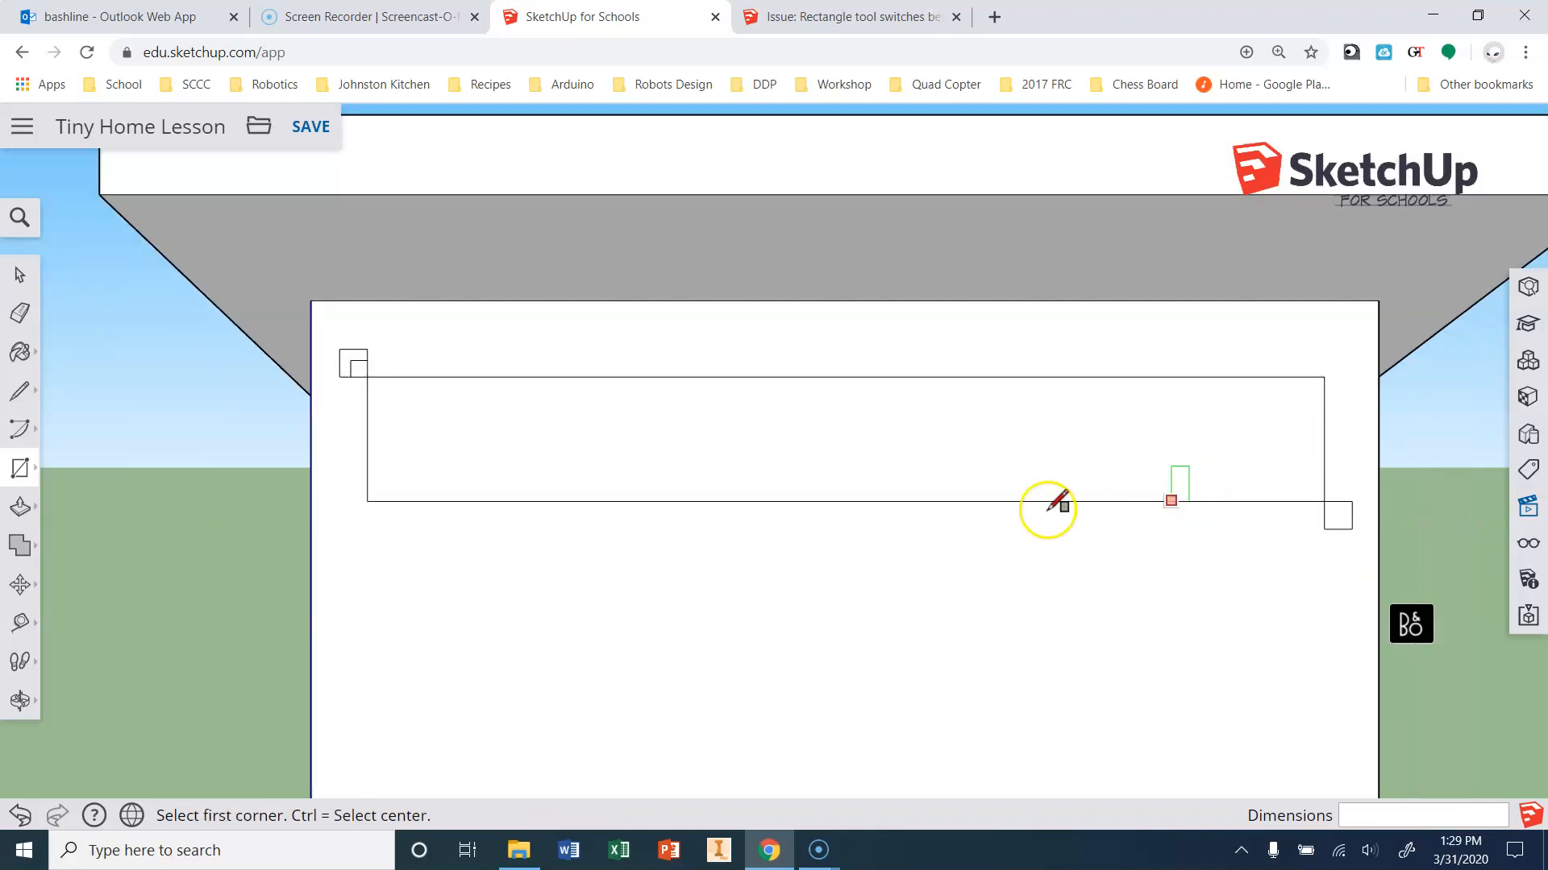
{"action": "left_click", "coordinate": [339, 348]}
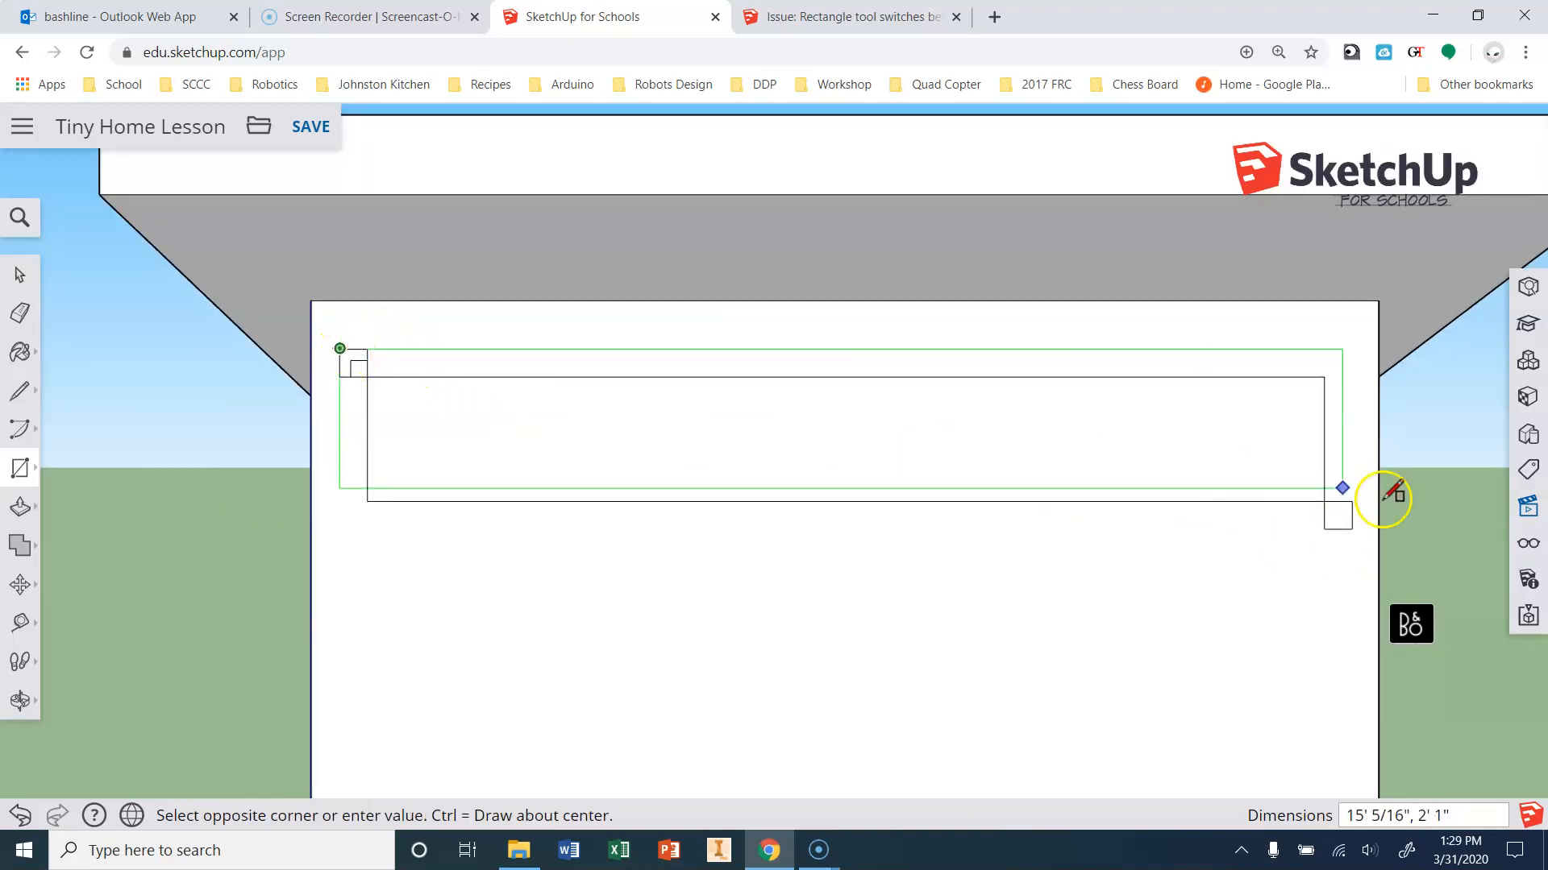
{"action": "left_click", "coordinate": [1352, 528]}
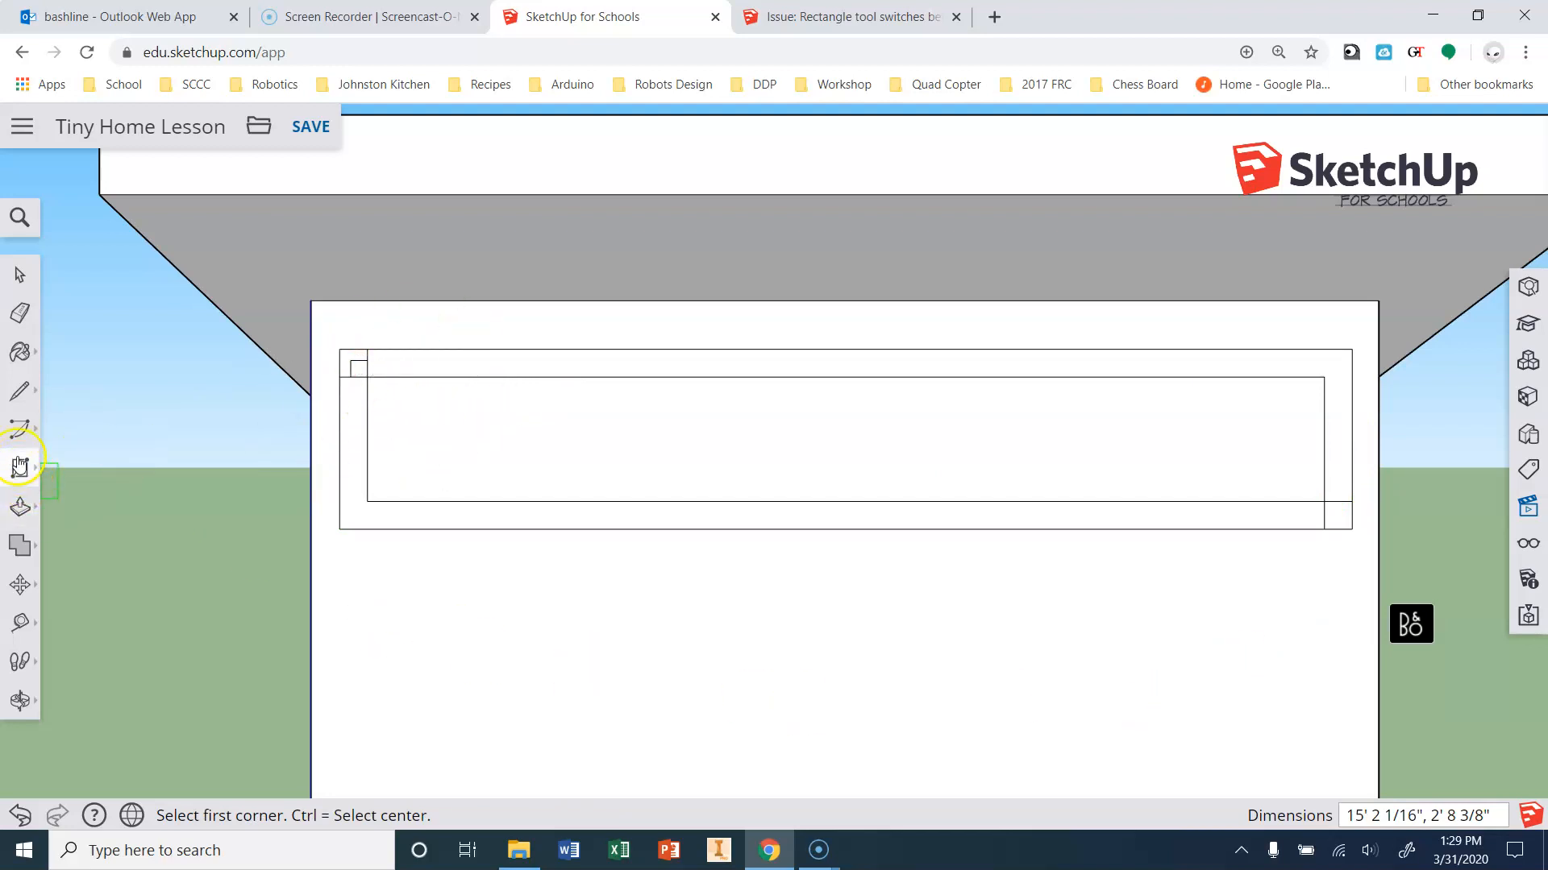
Erase the helper square lines inside the window frame at its upper-left and lower-right corners.
{"action": "left_click", "coordinate": [20, 313]}
{"action": "scroll", "coordinate": [350, 355], "scroll_direction": "up", "scroll_amount": 5}
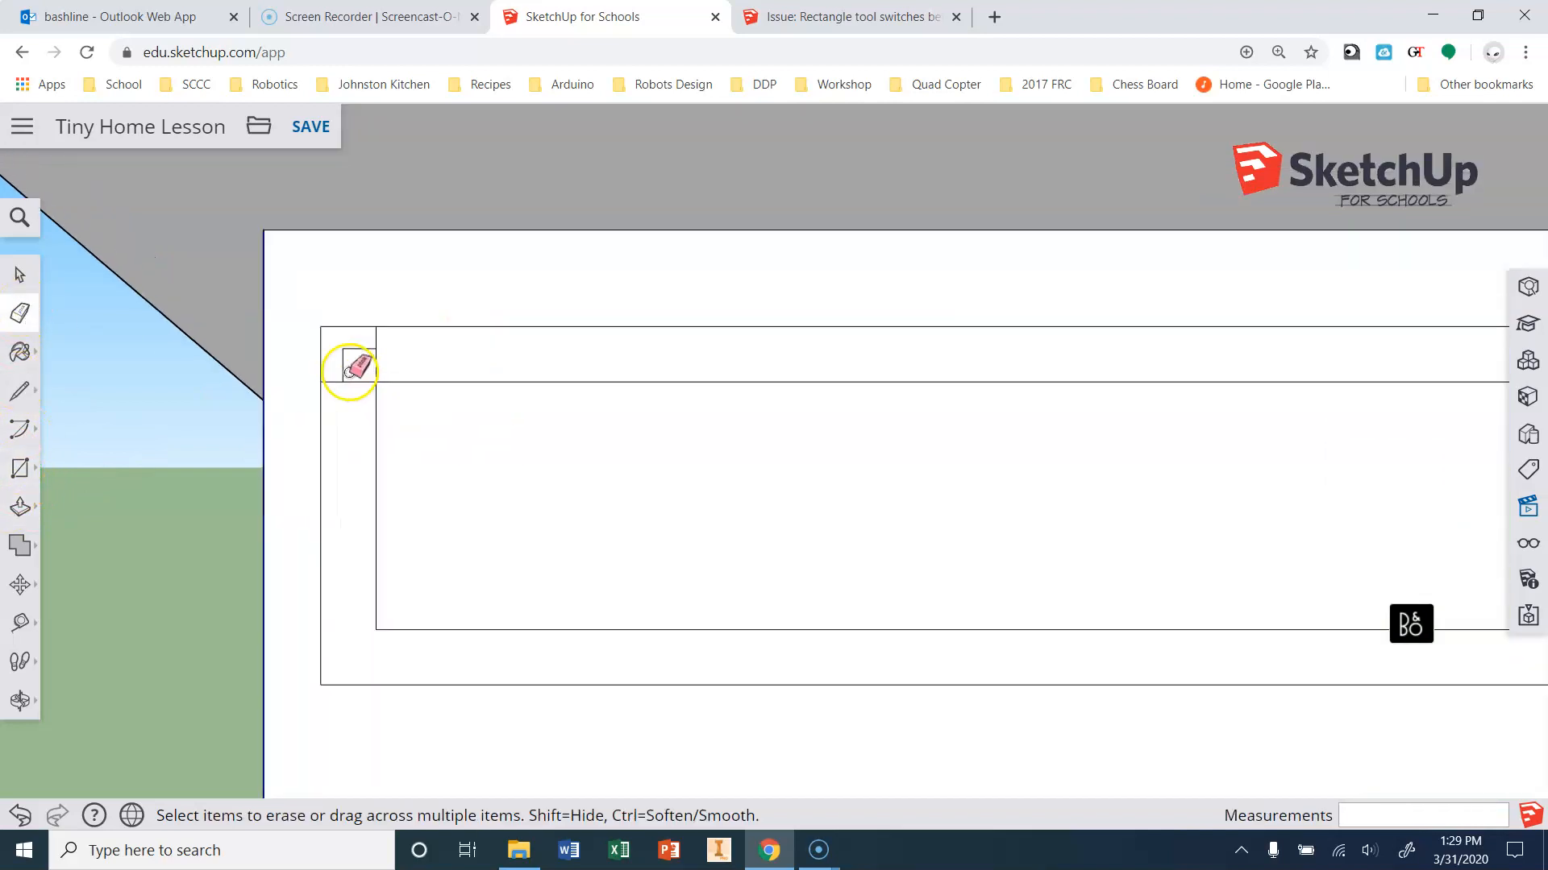
{"action": "mouse_move", "coordinate": [395, 332]}
{"action": "left_mouse_down"}
{"action": "mouse_move", "coordinate": [349, 348]}
{"action": "mouse_move", "coordinate": [333, 398]}
{"action": "mouse_move", "coordinate": [373, 370]}
{"action": "left_mouse_up"}
{"action": "scroll", "coordinate": [207, 370], "scroll_direction": "down", "scroll_amount": 4}
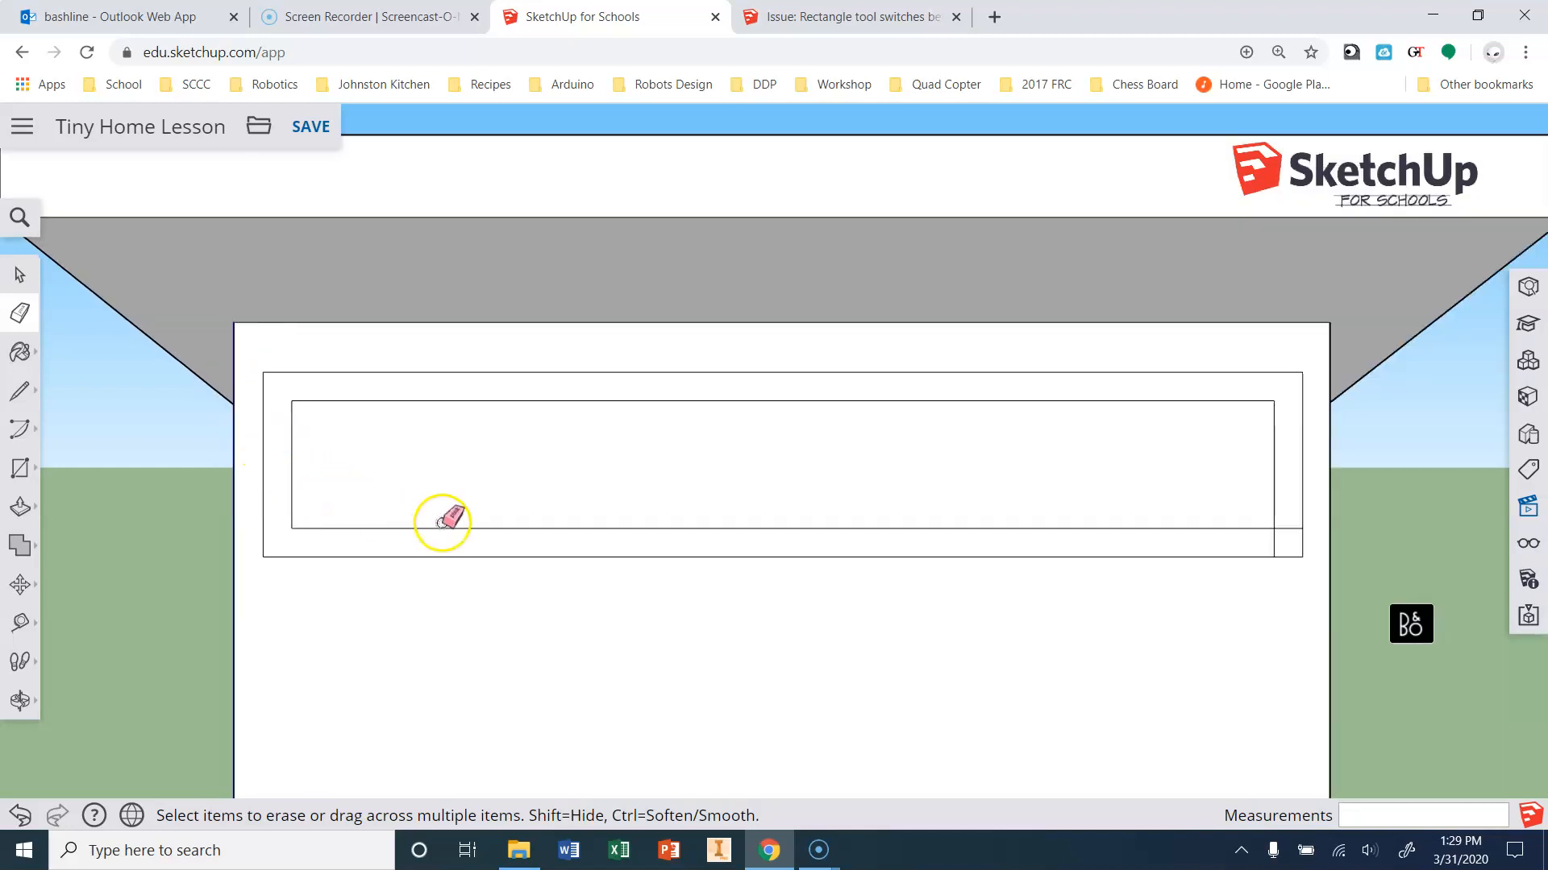
{"action": "scroll", "coordinate": [1243, 498], "scroll_direction": "up", "scroll_amount": 4}
{"action": "left_click_drag", "start_coordinate": [1268, 473], "coordinate": [1220, 531]}
{"action": "left_click", "coordinate": [1264, 502]}
{"action": "scroll", "coordinate": [1236, 520], "scroll_direction": "down", "scroll_amount": 1}
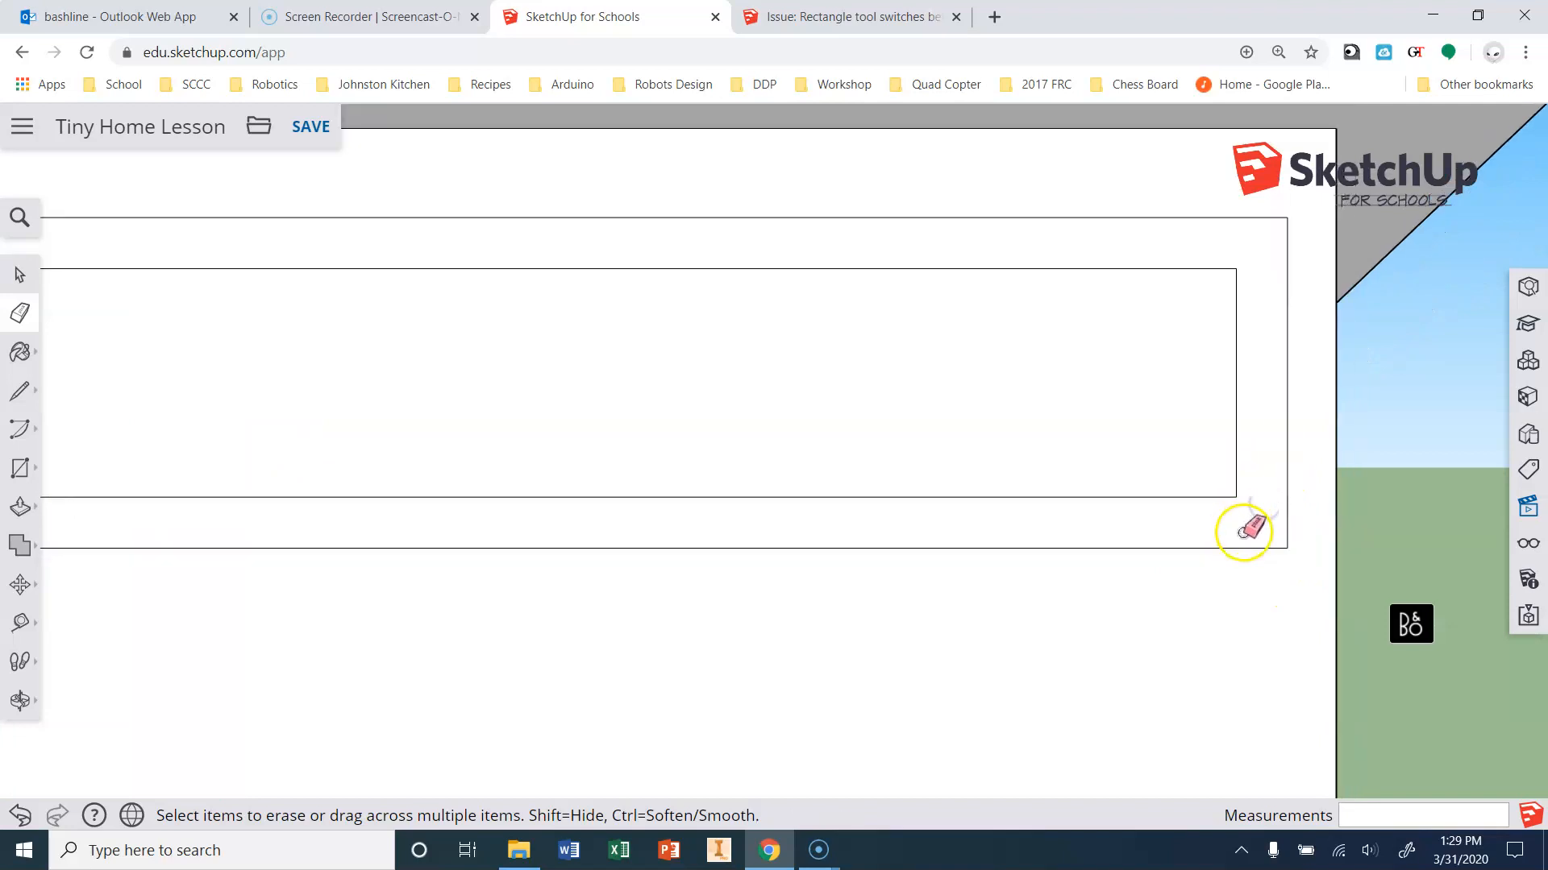
{"action": "scroll", "coordinate": [1244, 526], "scroll_direction": "down", "scroll_amount": 3}
{"action": "scroll", "coordinate": [1202, 623], "scroll_direction": "down", "scroll_amount": 1}
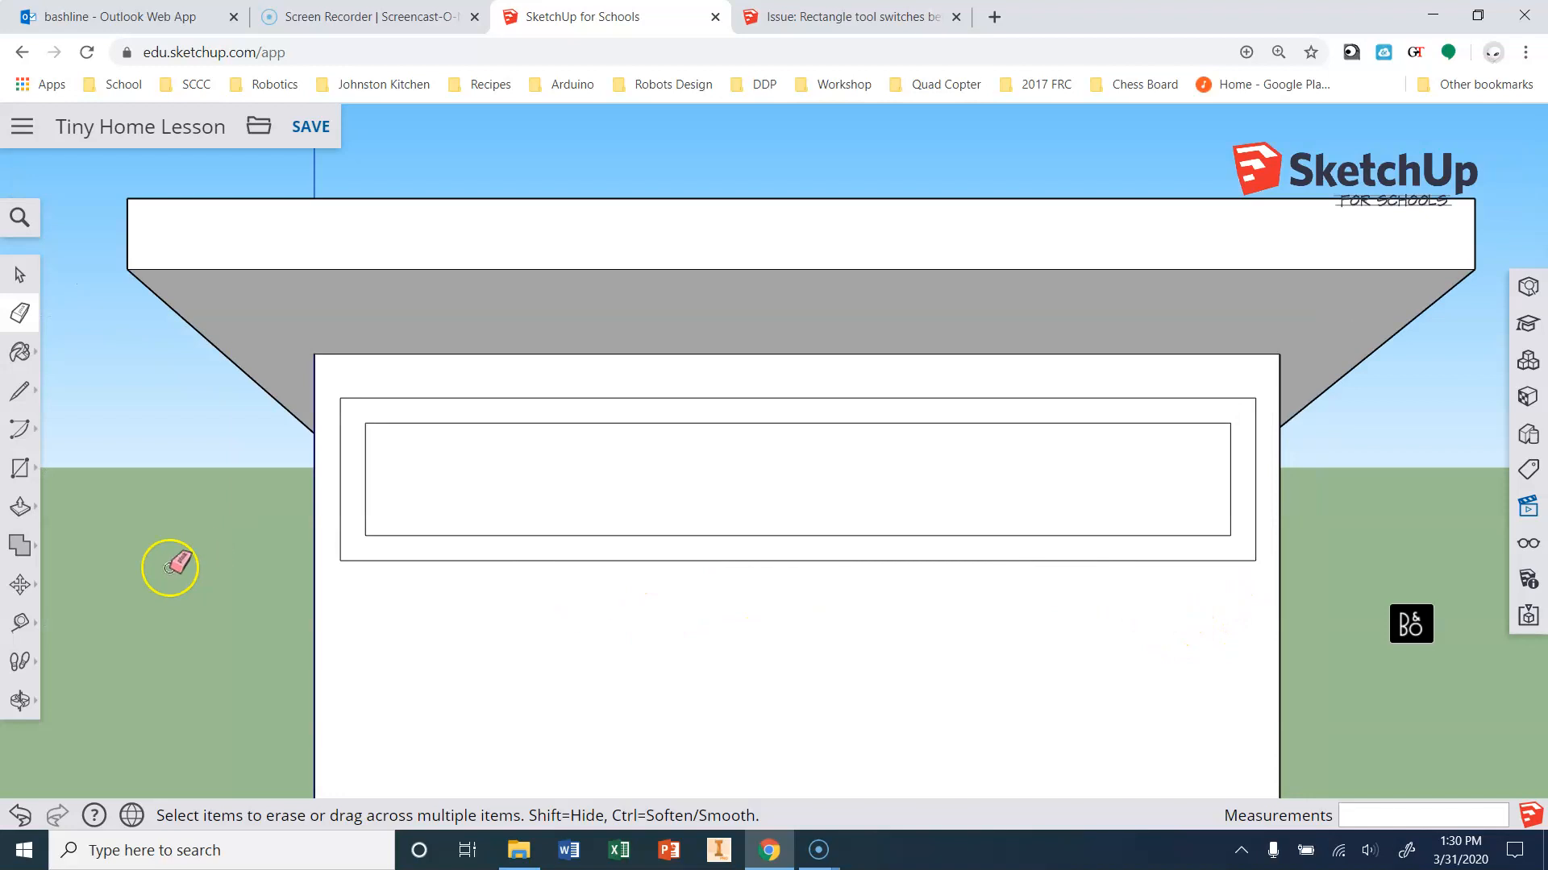
Draw two pairs of vertical lines across the inner window rectangle, splitting it into three panes separated by narrow dividers.
{"action": "left_click", "coordinate": [31, 406]}
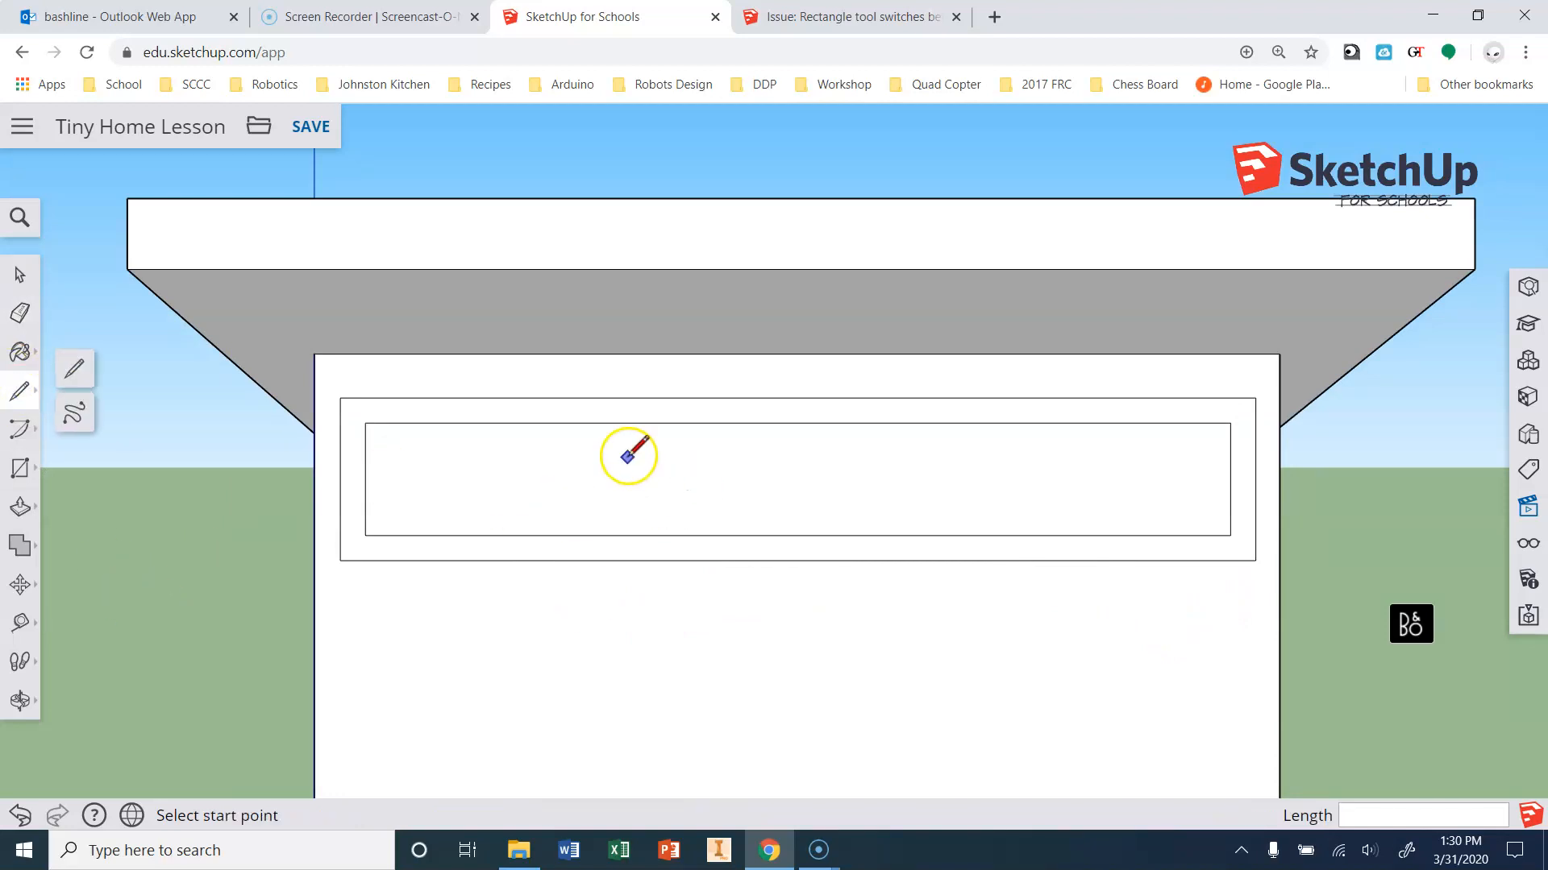
{"action": "left_click", "coordinate": [643, 422]}
{"action": "left_click", "coordinate": [642, 535]}
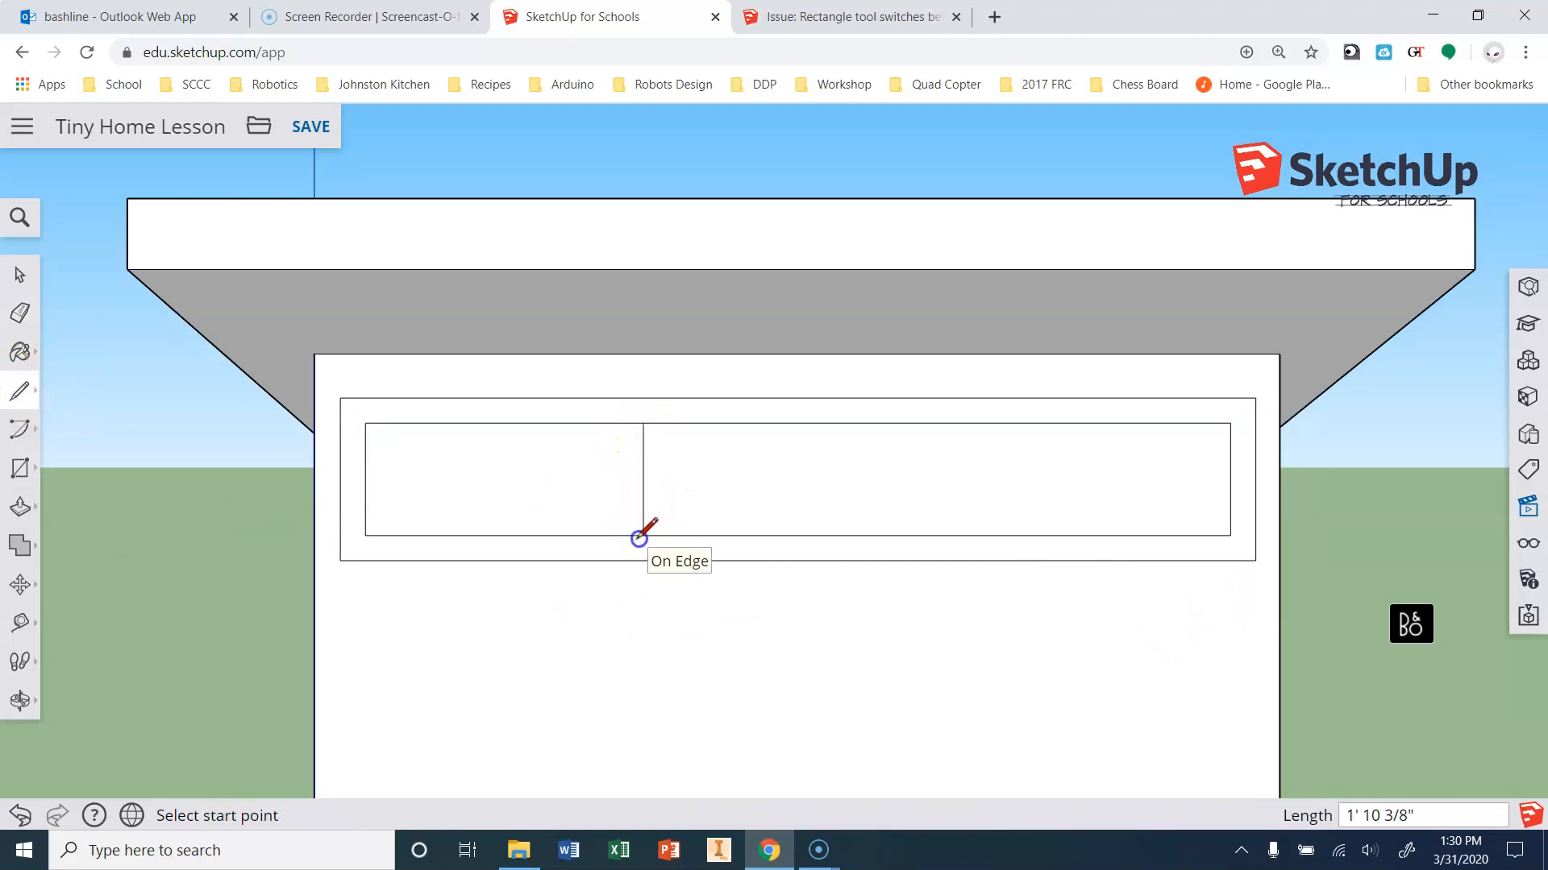
{"action": "left_click", "coordinate": [679, 535]}
{"action": "left_click", "coordinate": [679, 423]}
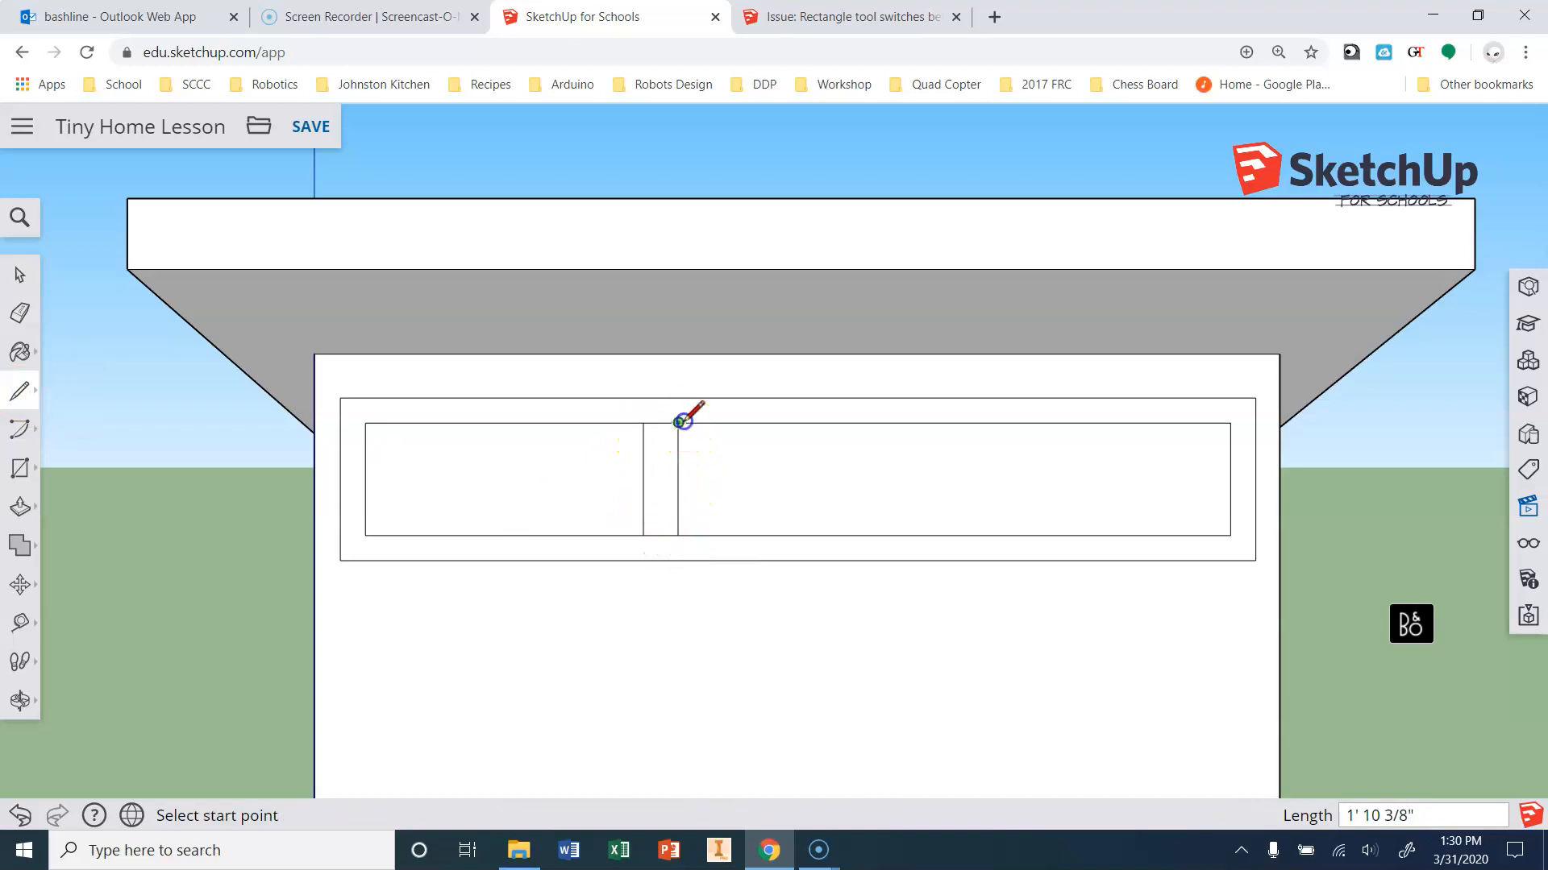
{"action": "left_click", "coordinate": [971, 534]}
{"action": "left_click", "coordinate": [972, 422]}
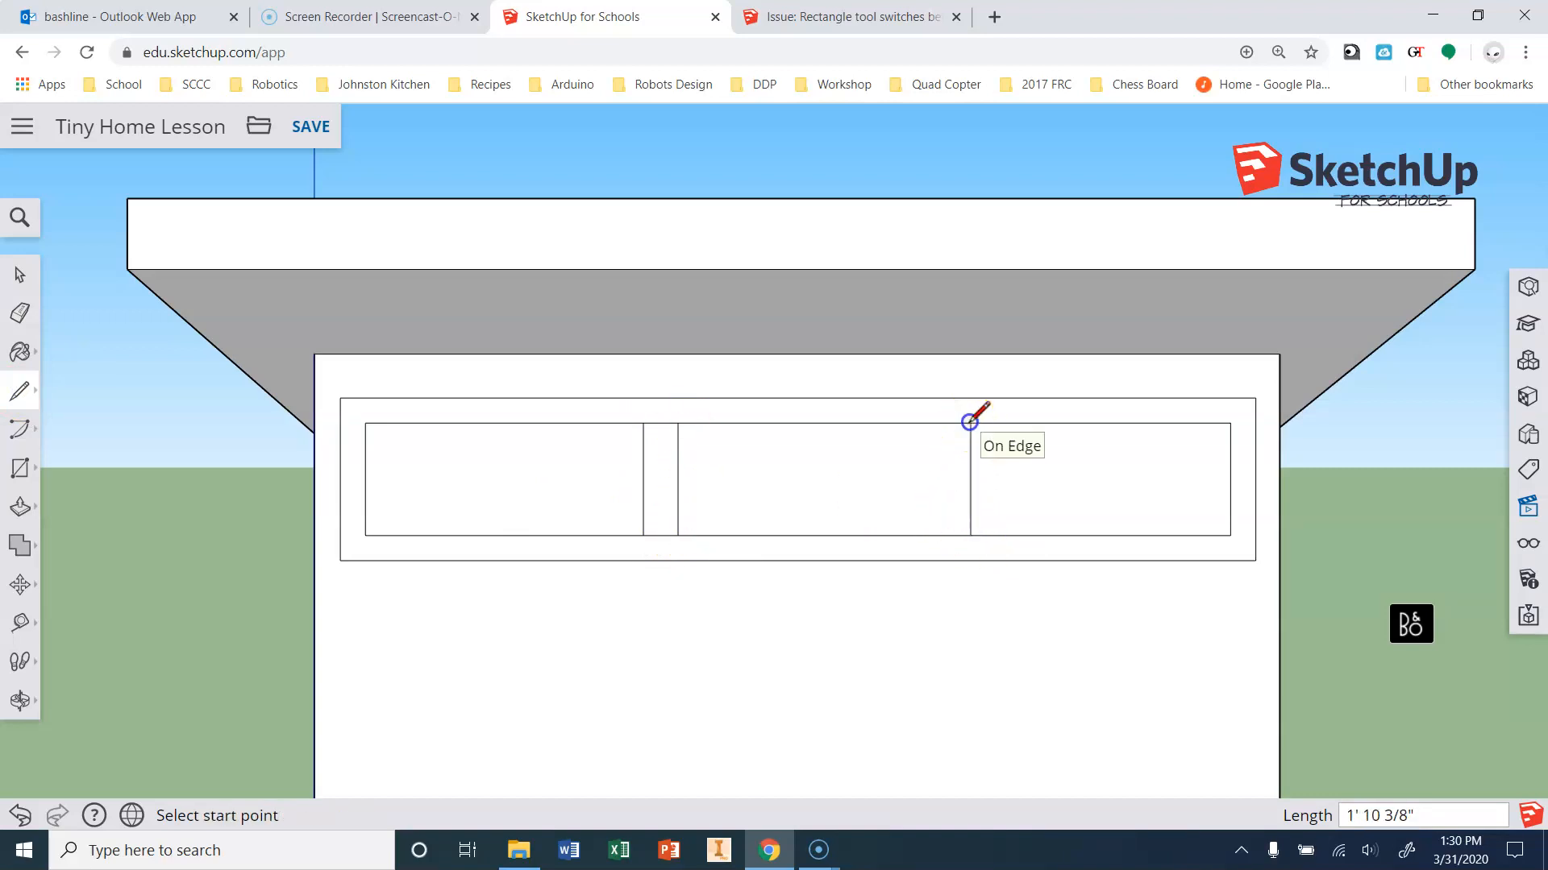
{"action": "left_click", "coordinate": [998, 423]}
{"action": "left_click", "coordinate": [998, 534]}
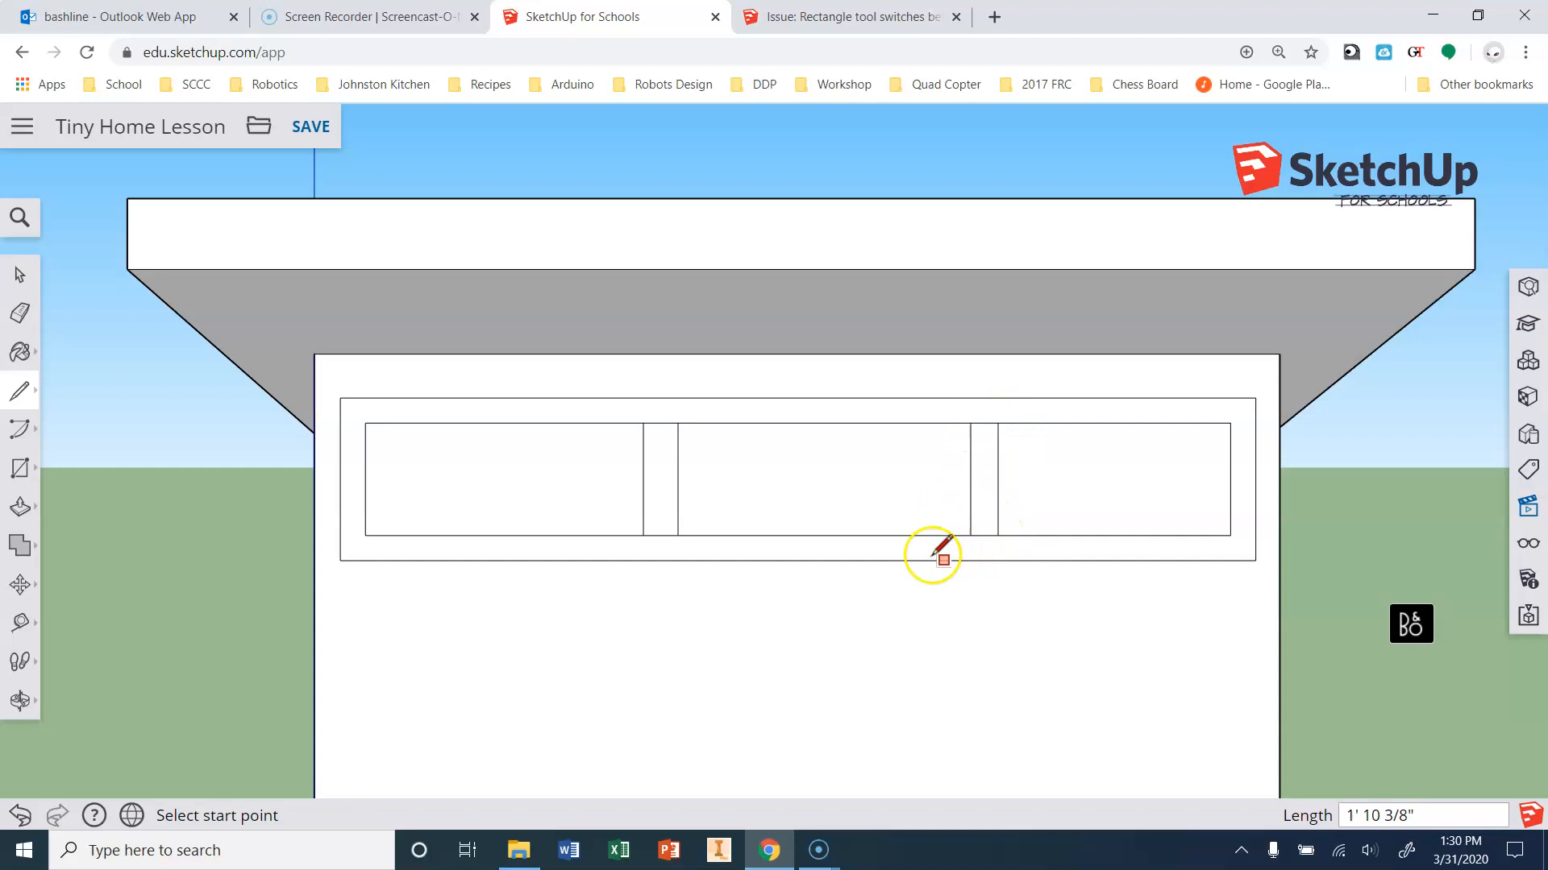
{"action": "scroll", "coordinate": [946, 556], "scroll_direction": "down", "scroll_amount": 2}
{"action": "scroll", "coordinate": [1150, 680], "scroll_direction": "down", "scroll_amount": 2}
{"action": "scroll", "coordinate": [768, 617], "scroll_direction": "up", "scroll_amount": 2}
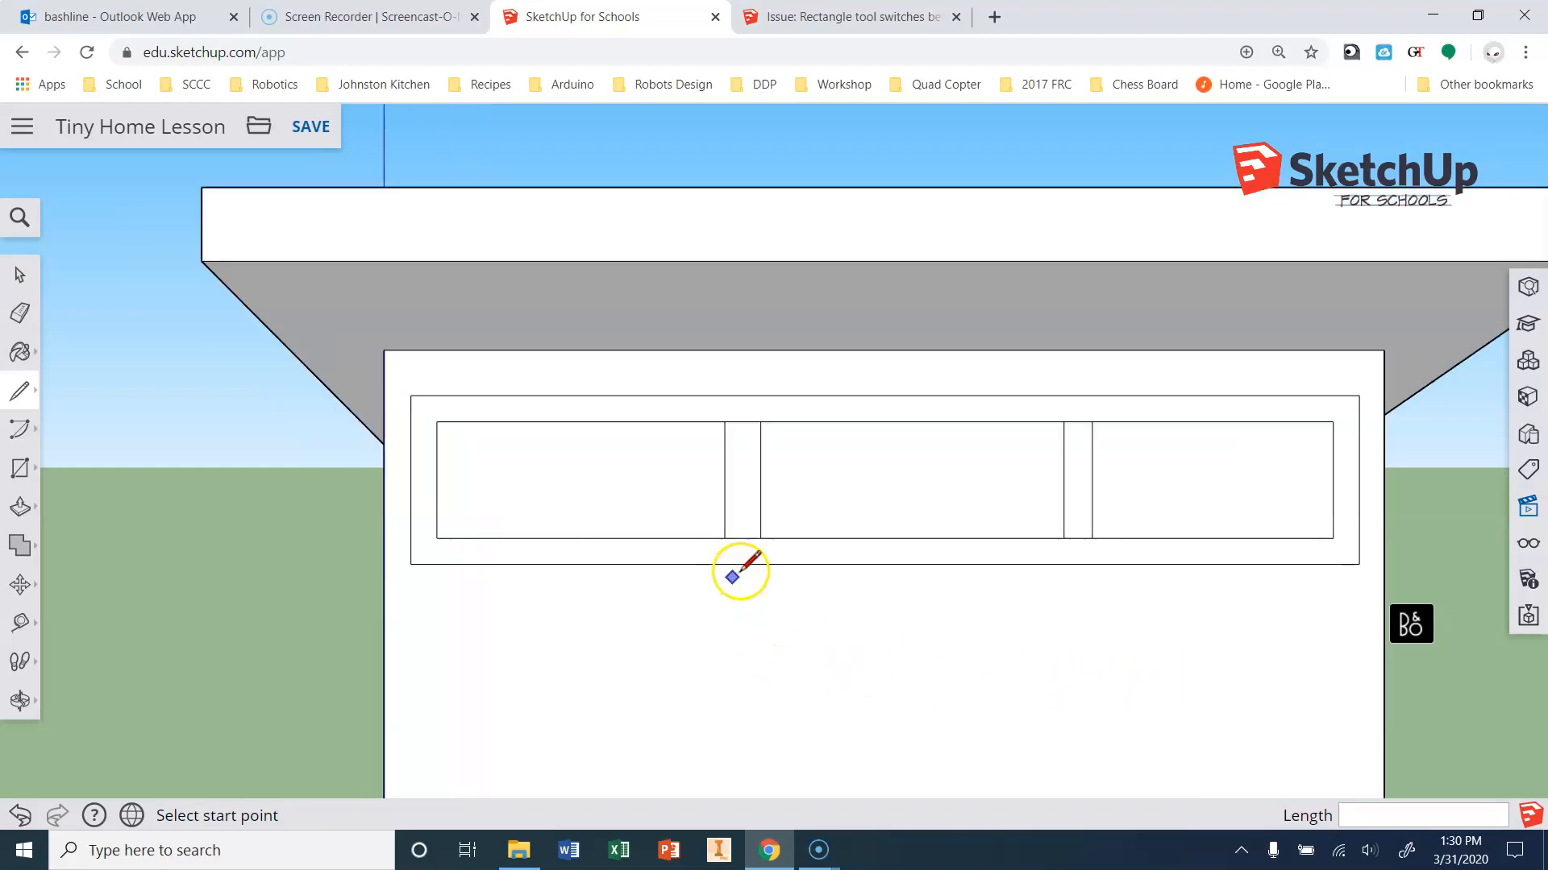
{"action": "left_click", "coordinate": [725, 535]}
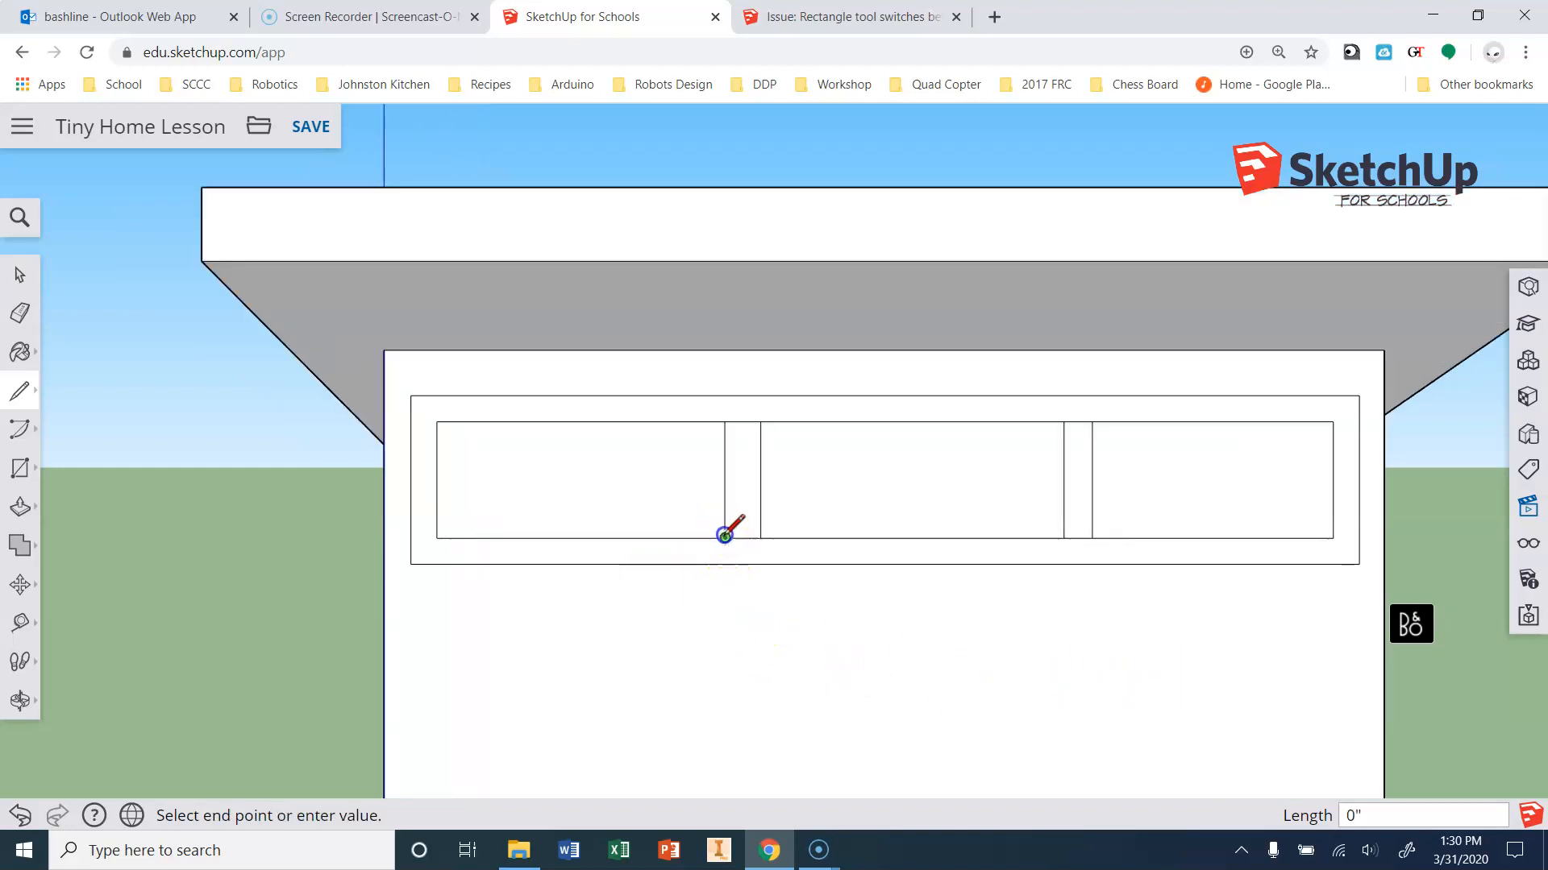
{"action": "left_click", "coordinate": [770, 536]}
{"action": "left_click", "coordinate": [1065, 538]}
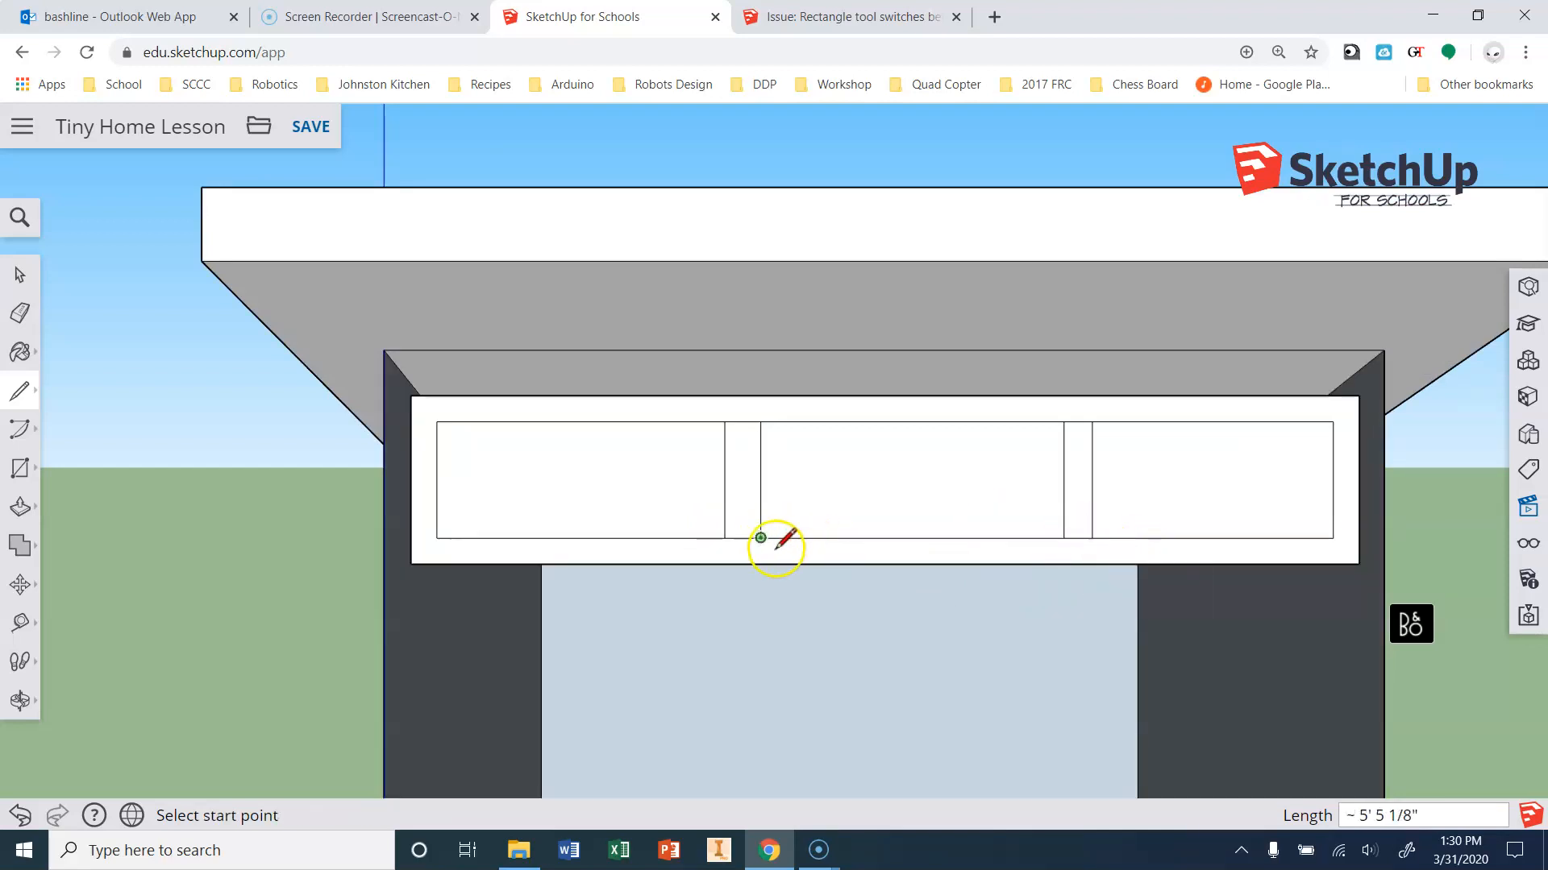
{"action": "key", "text": "ctrl+z"}
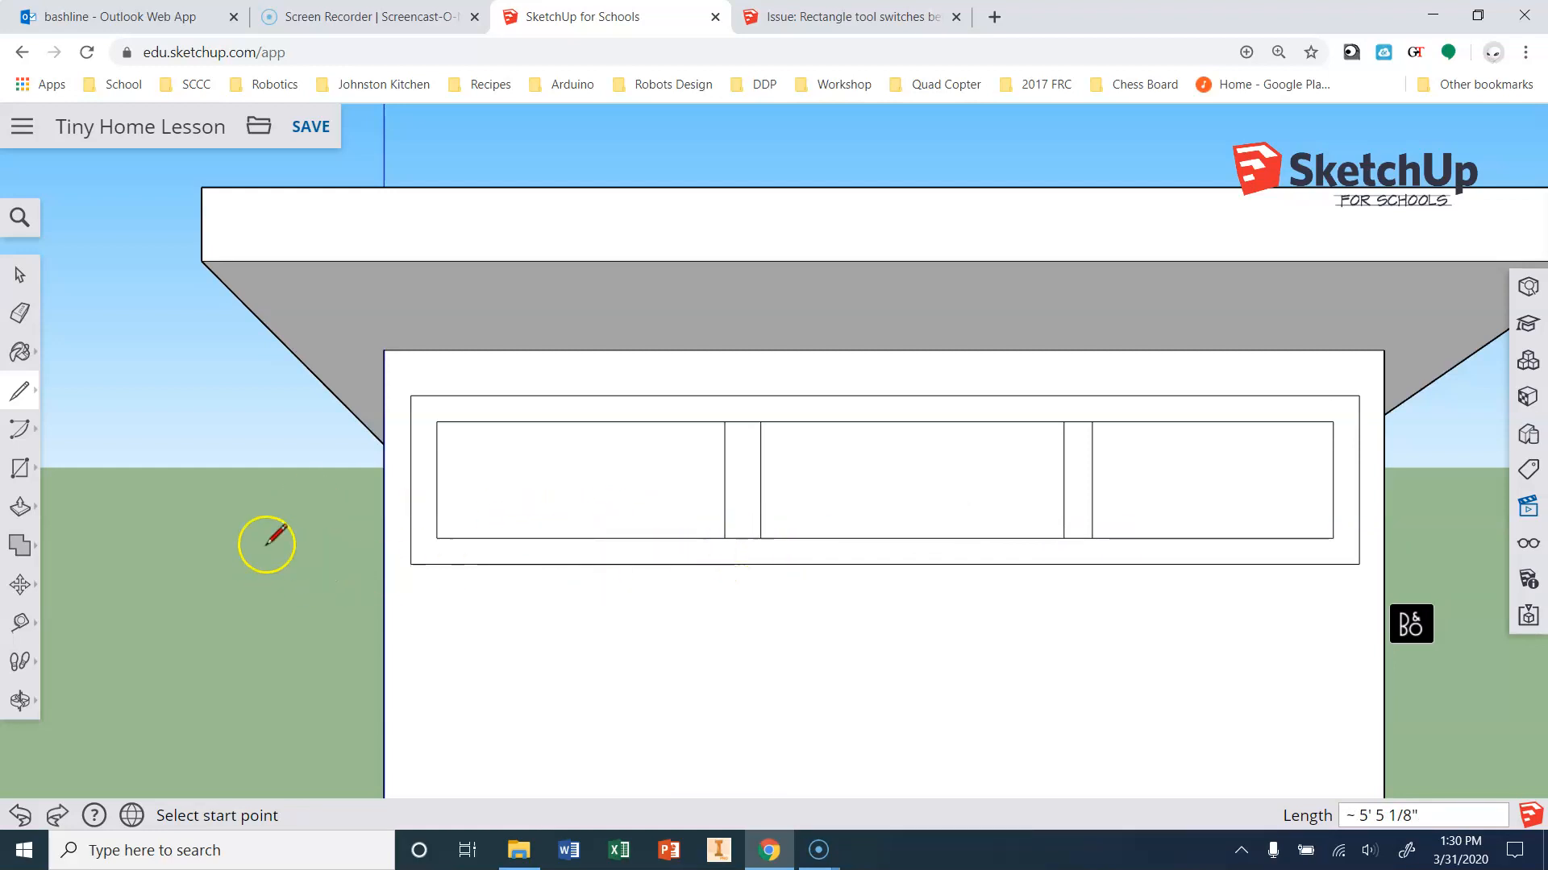
{"action": "right_click", "coordinate": [229, 543]}
Move the vertical edges of the window's left divider slightly to the left and closer together to narrow the divider.
{"action": "left_click", "coordinate": [20, 275]}
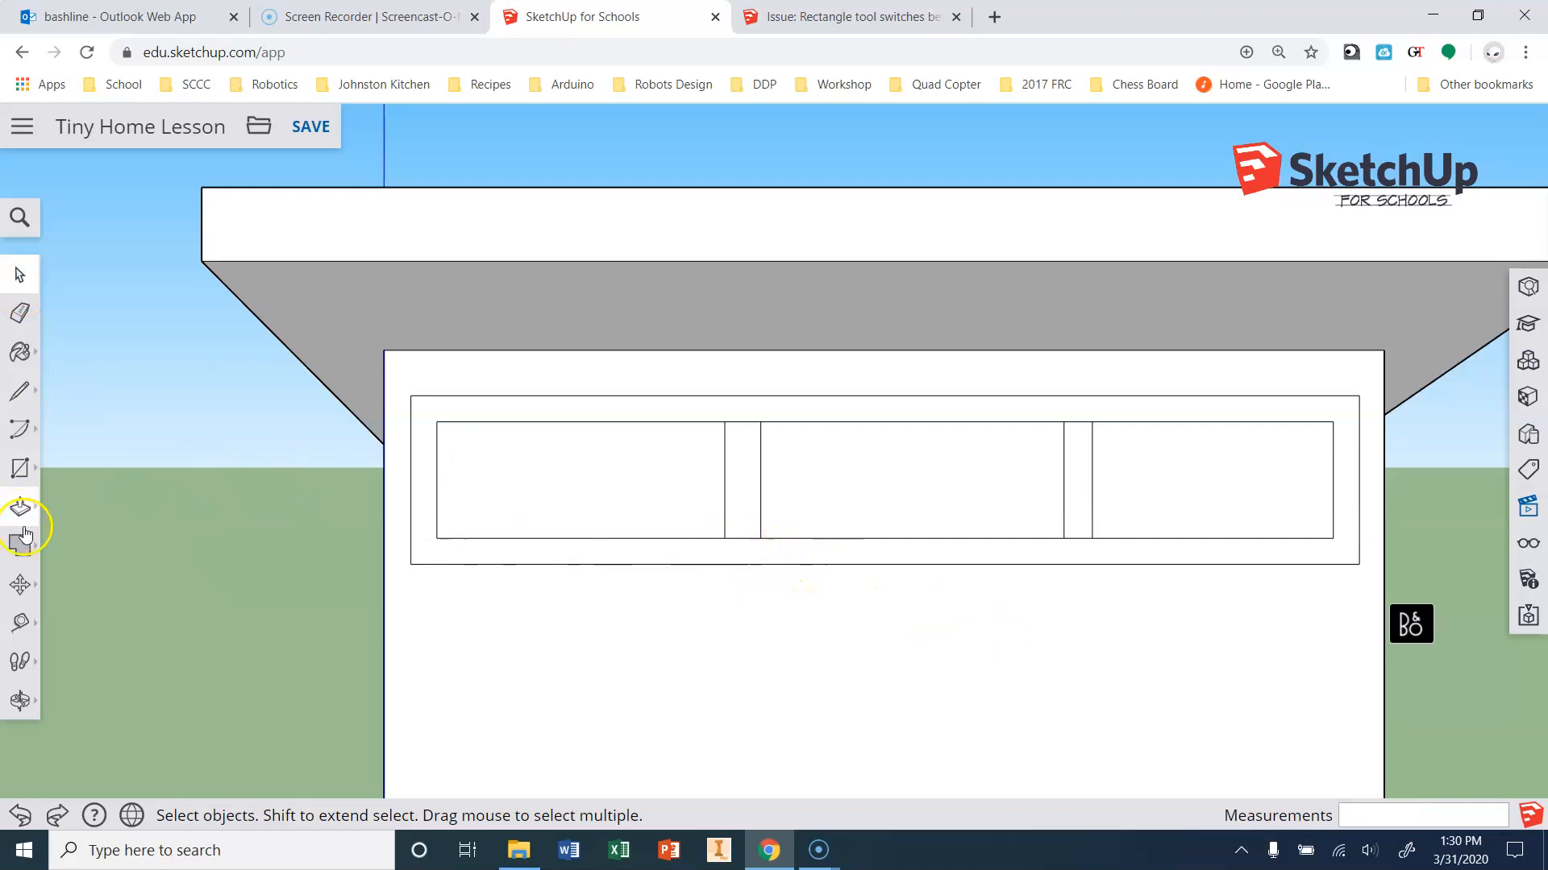
{"action": "left_click", "coordinate": [20, 585]}
{"action": "left_click", "coordinate": [722, 480]}
{"action": "left_click", "coordinate": [709, 481]}
{"action": "left_click", "coordinate": [751, 461]}
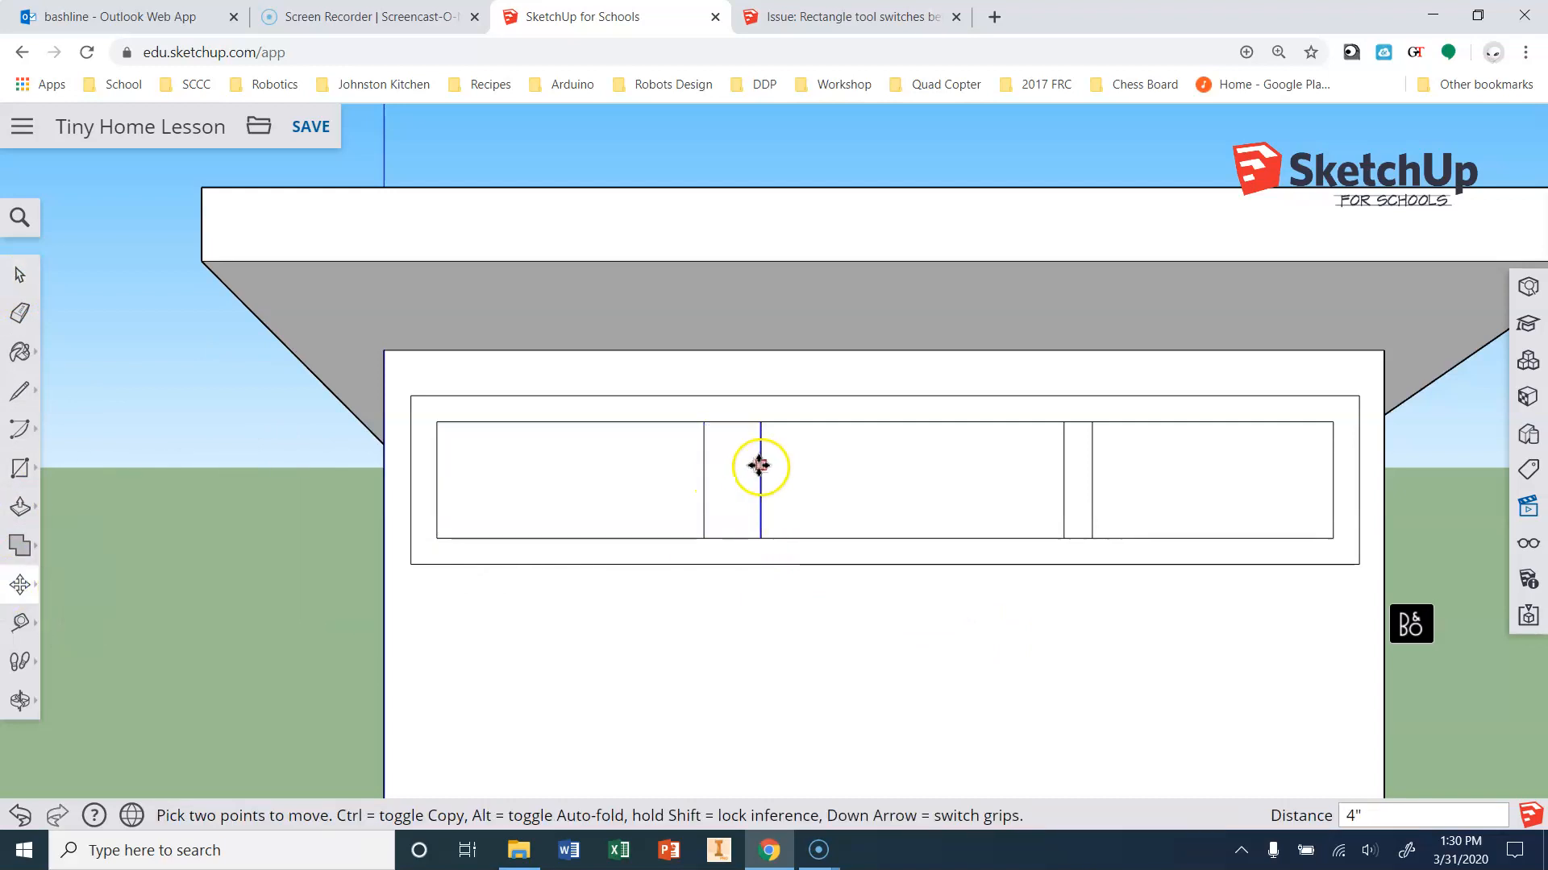
{"action": "left_click", "coordinate": [739, 476]}
{"action": "left_click", "coordinate": [706, 484]}
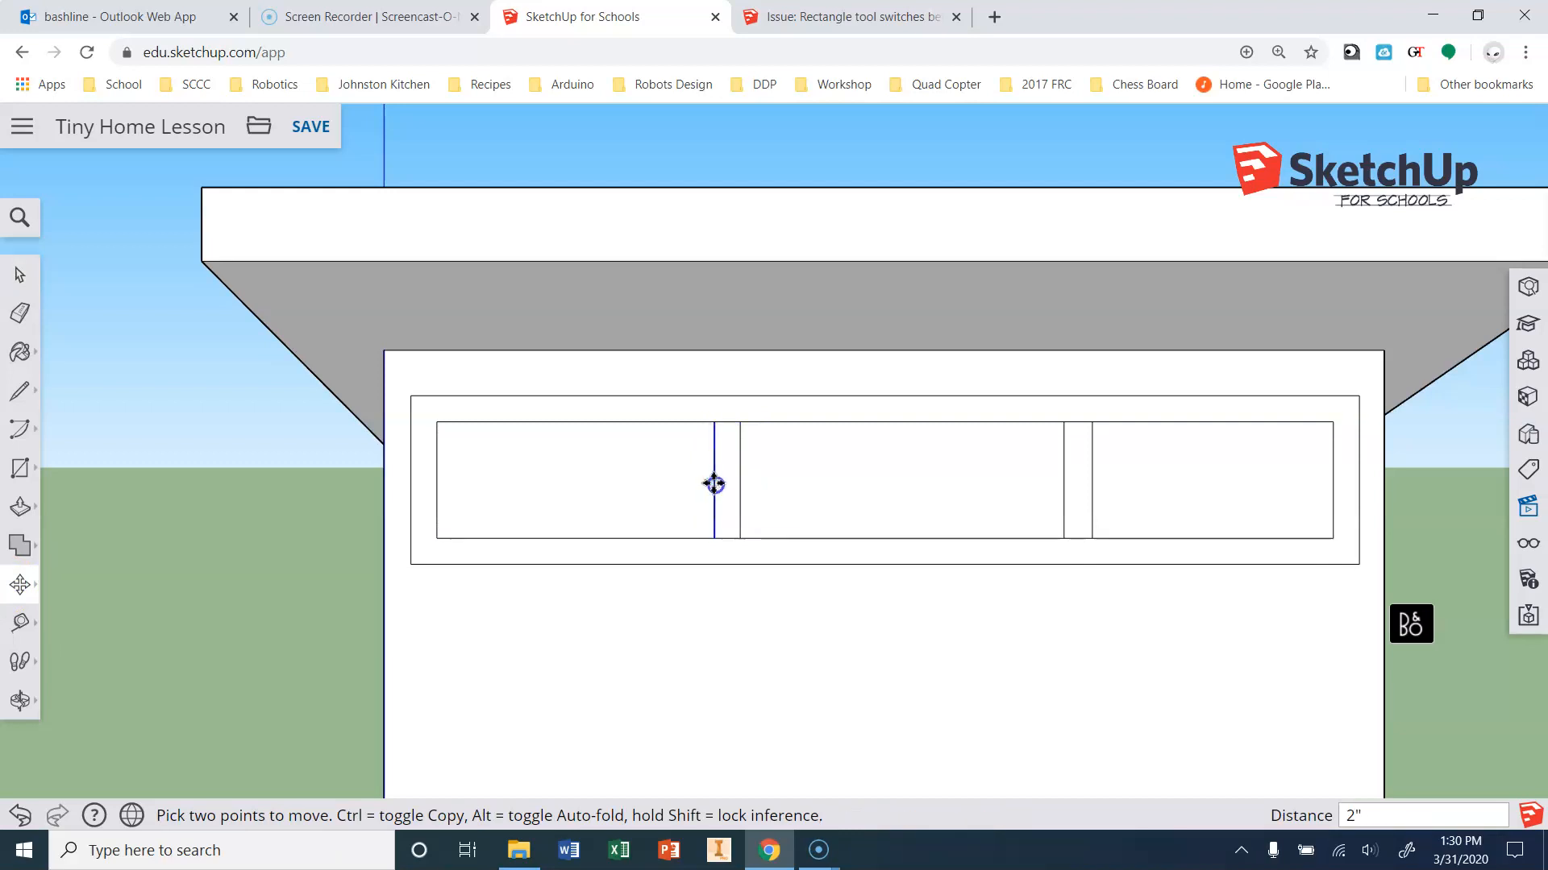
{"action": "left_click", "coordinate": [718, 485]}
{"action": "left_click", "coordinate": [1095, 478]}
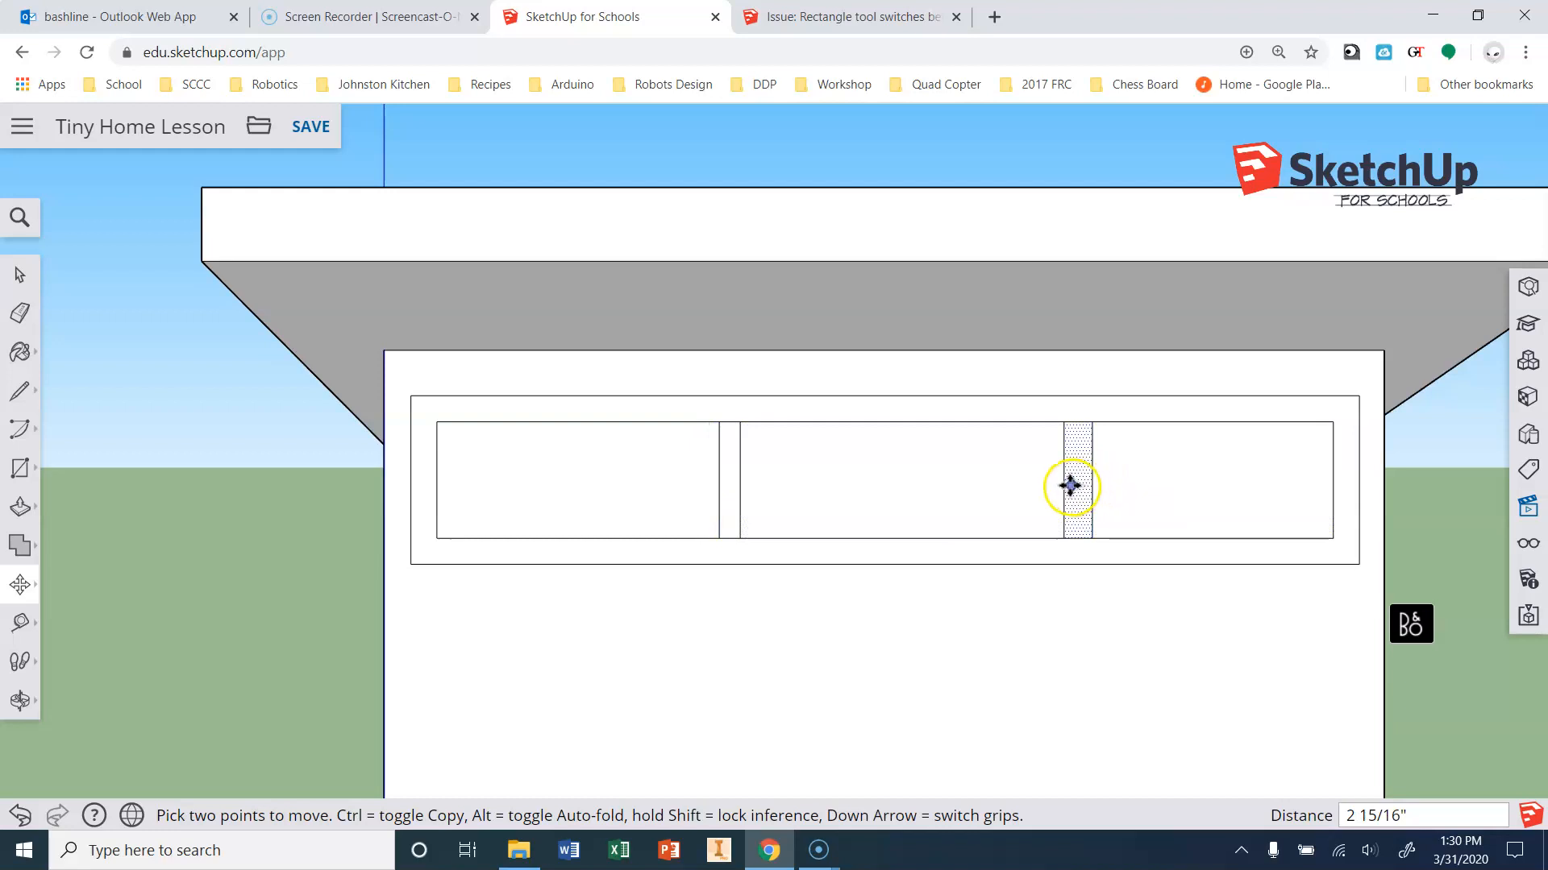
{"action": "left_click", "coordinate": [1024, 494]}
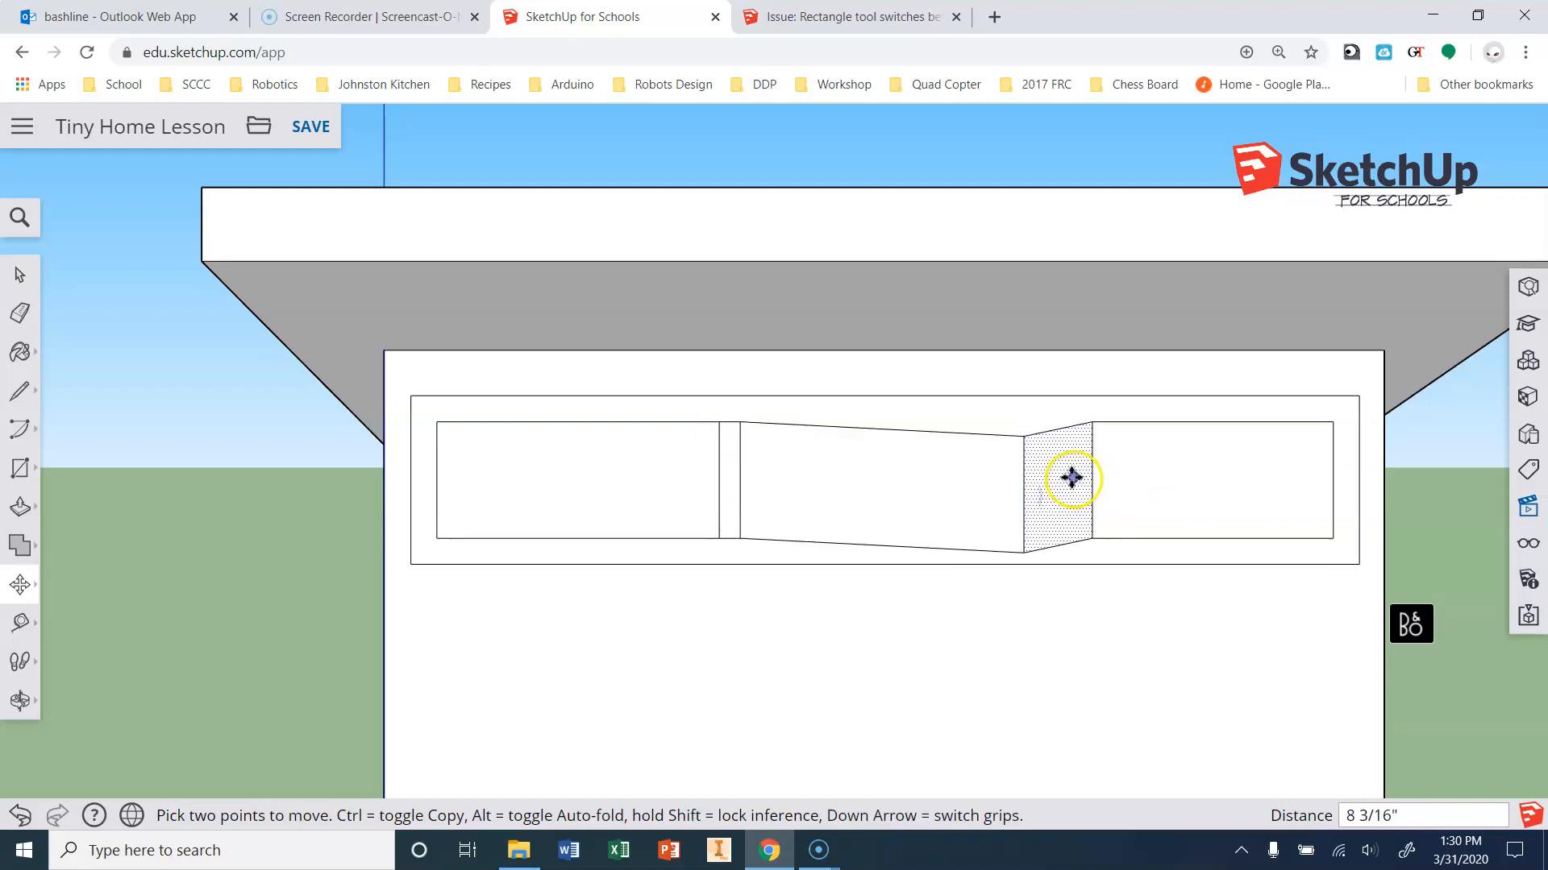
{"action": "key", "text": "ctrl+z"}
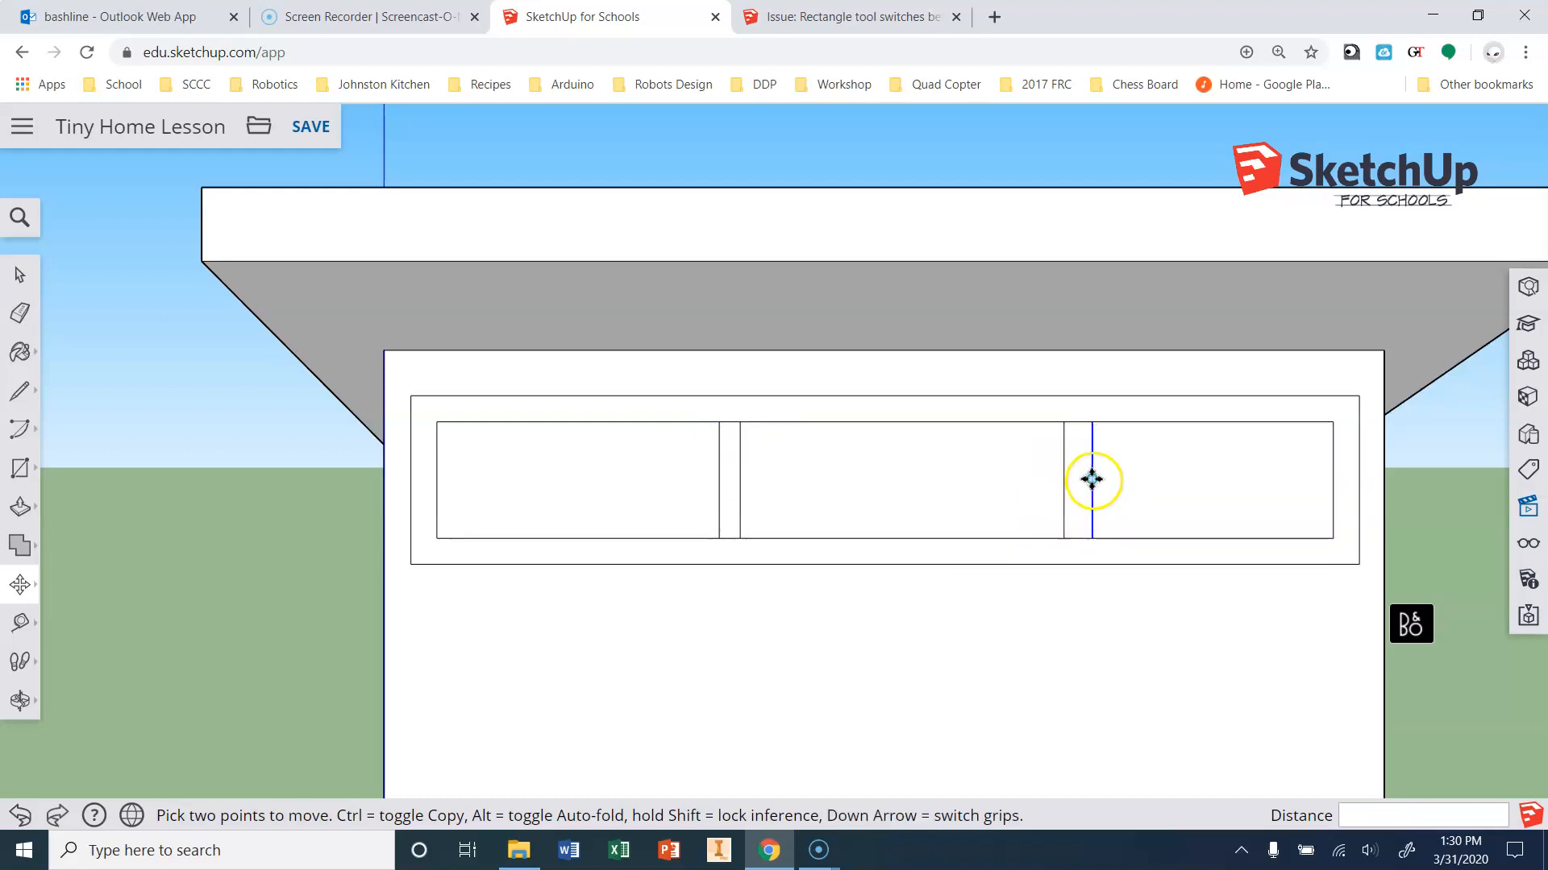
Move the right divider's left edge about 5 3/8" to the left and bring its right edge in beside it.
{"action": "left_click", "coordinate": [1061, 464]}
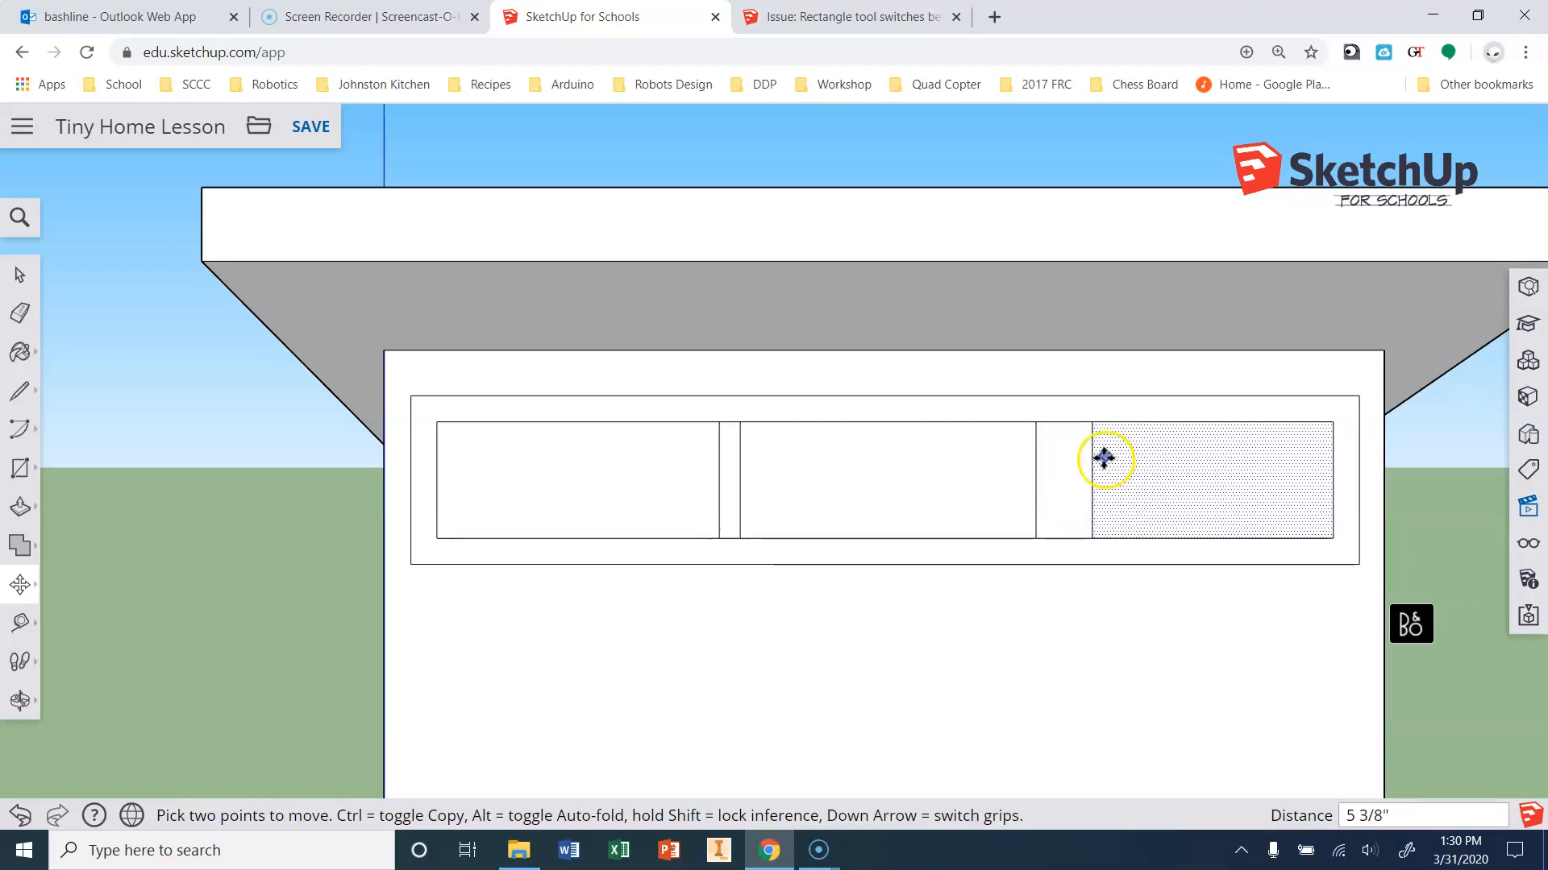
{"action": "left_click", "coordinate": [1063, 465]}
{"action": "scroll", "coordinate": [845, 485], "scroll_direction": "down", "scroll_amount": 3}
{"action": "scroll", "coordinate": [734, 536], "scroll_direction": "down", "scroll_amount": 3}
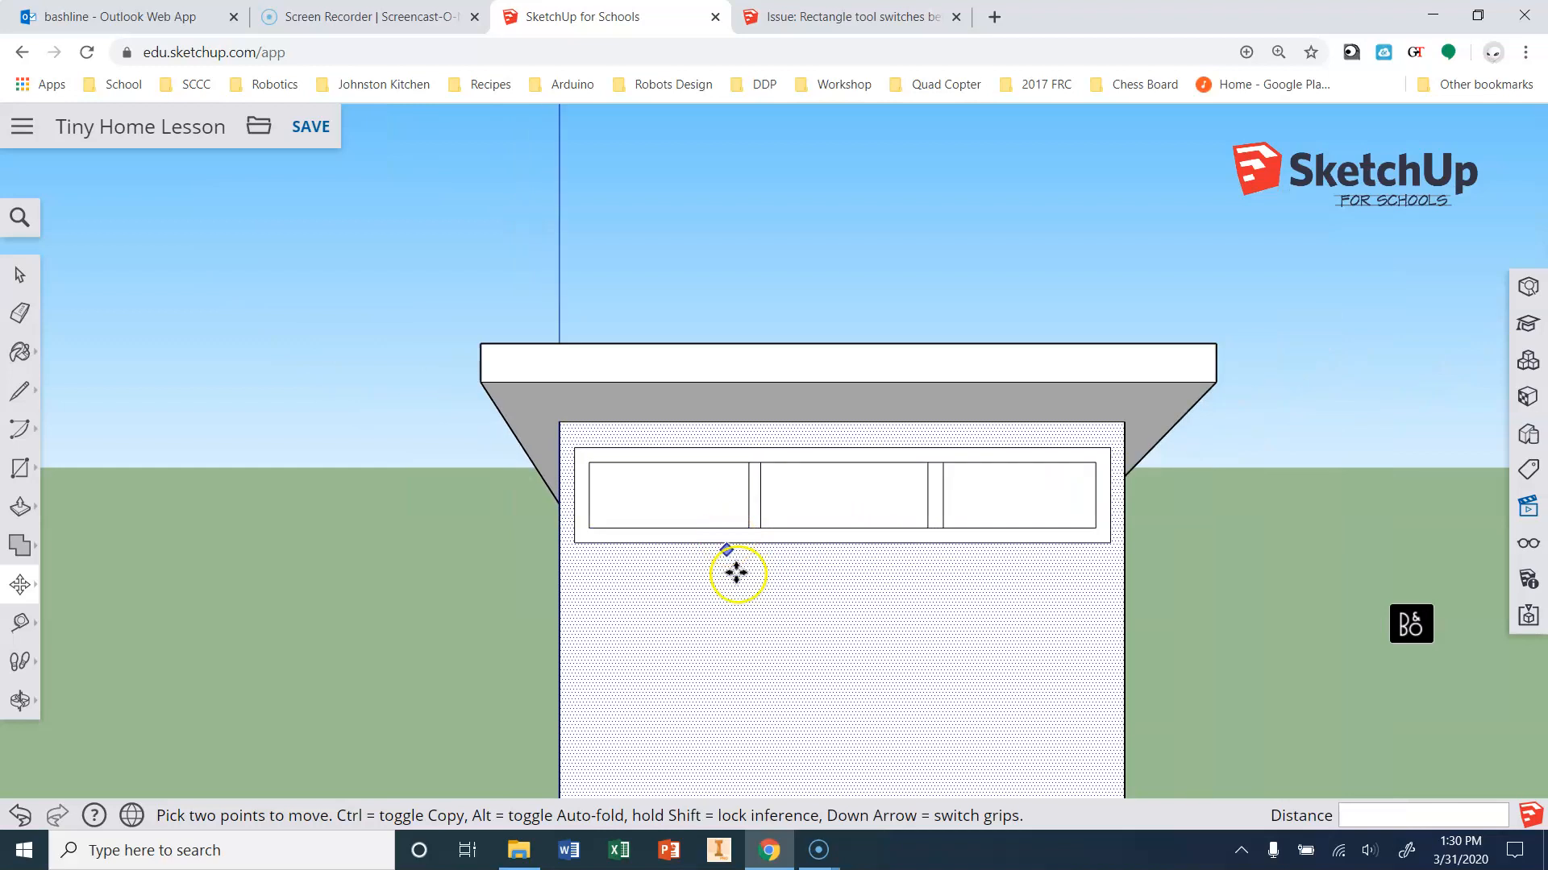
{"action": "scroll", "coordinate": [915, 752], "scroll_direction": "down", "scroll_amount": 3}
{"action": "scroll", "coordinate": [909, 793], "scroll_direction": "up", "scroll_amount": 4}
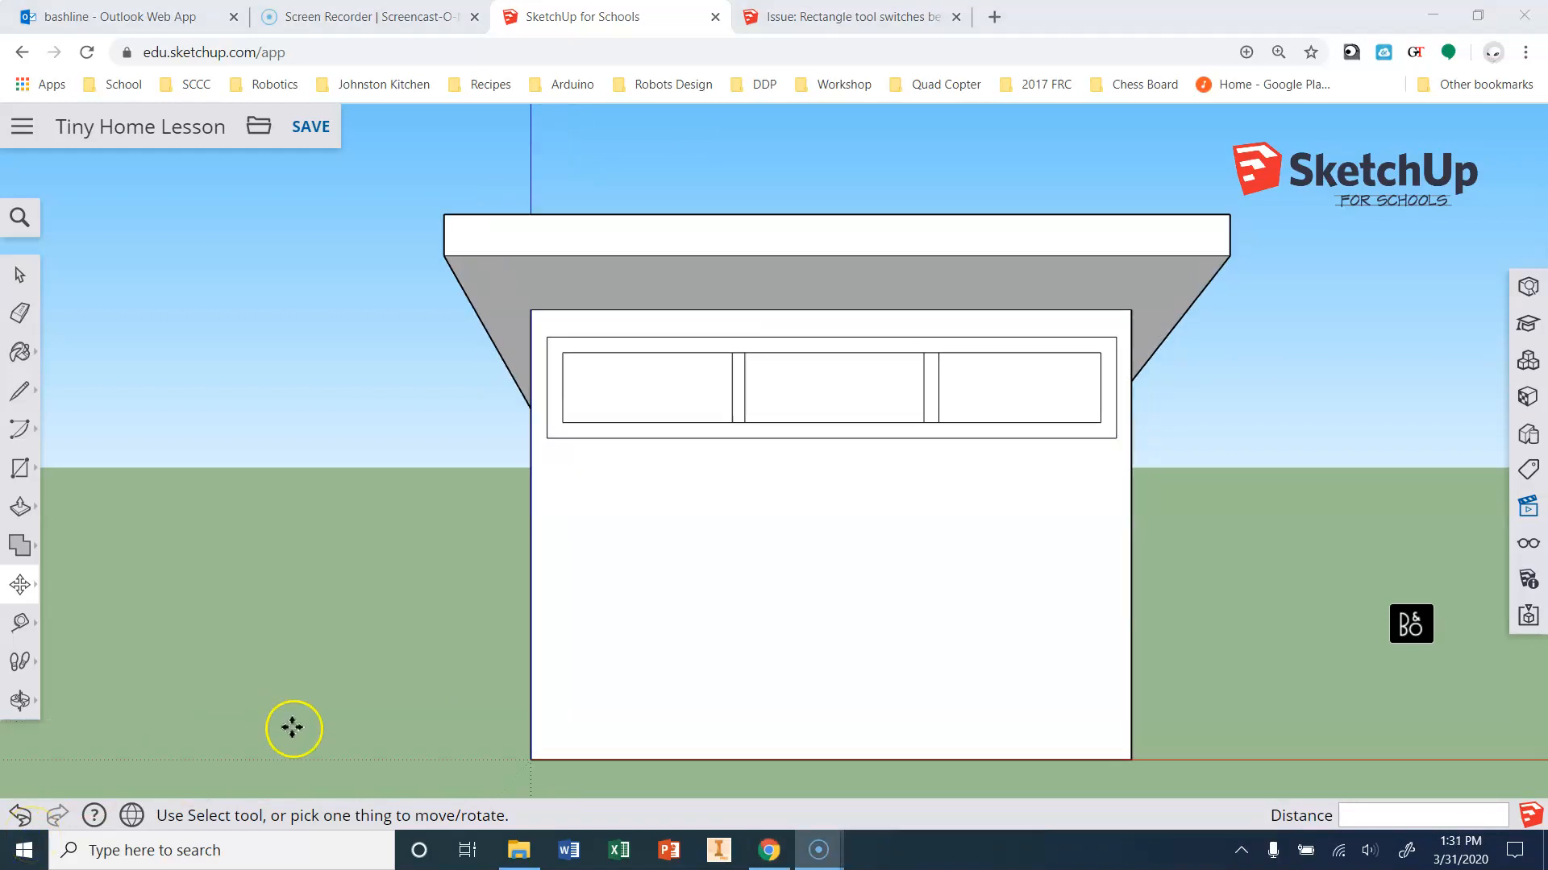
Erase the short horizontal segments at the top and bottom ends of both dividers to join the dividers with the window frame.
{"action": "left_click", "coordinate": [20, 313]}
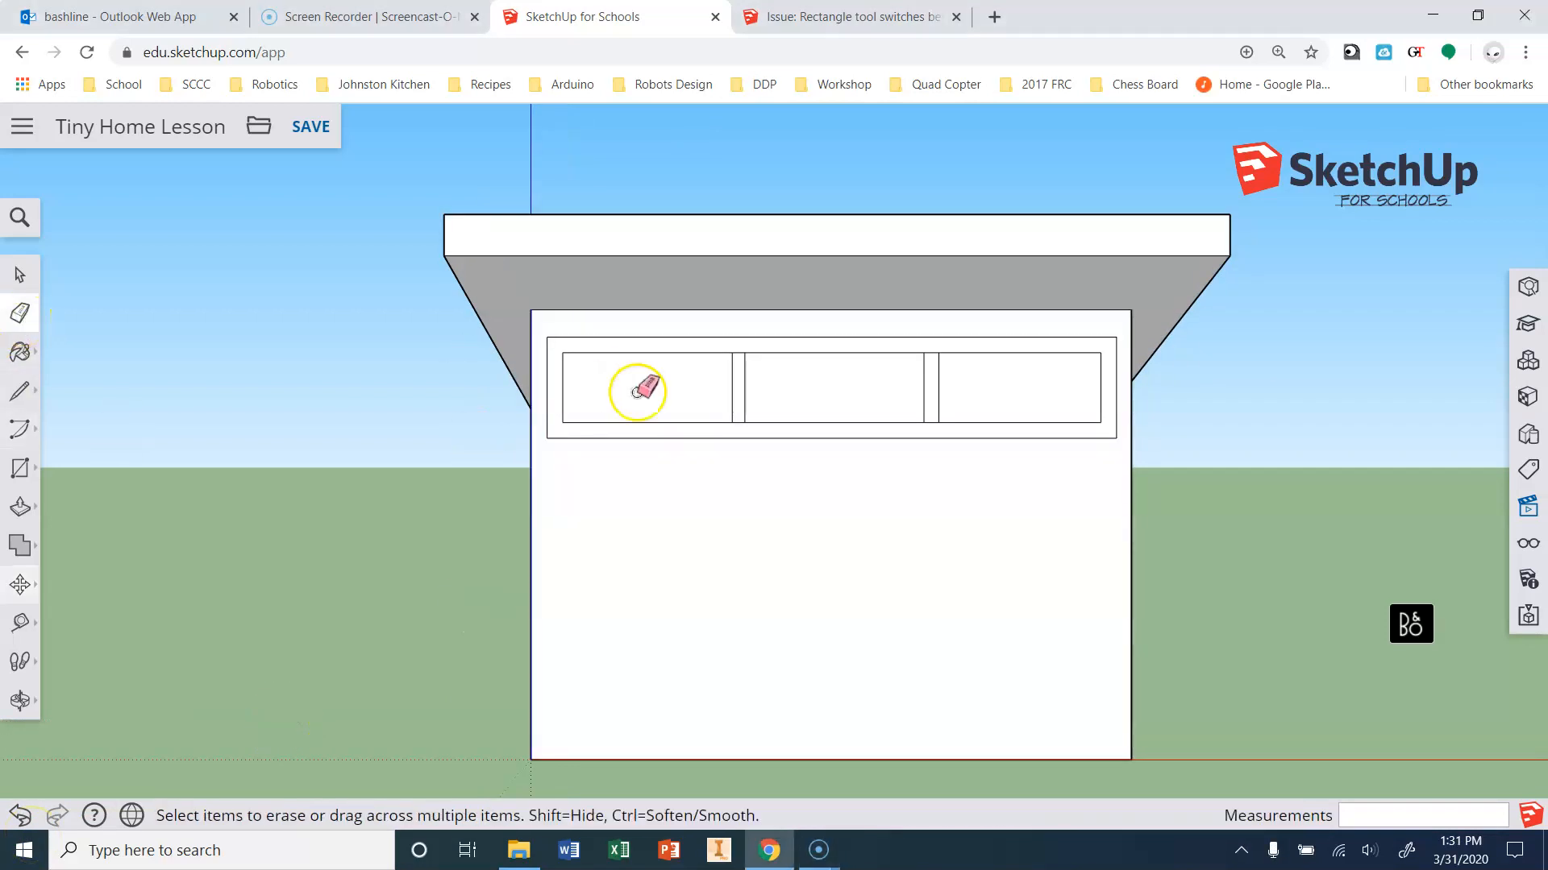
{"action": "scroll", "coordinate": [733, 419], "scroll_direction": "up", "scroll_amount": 6}
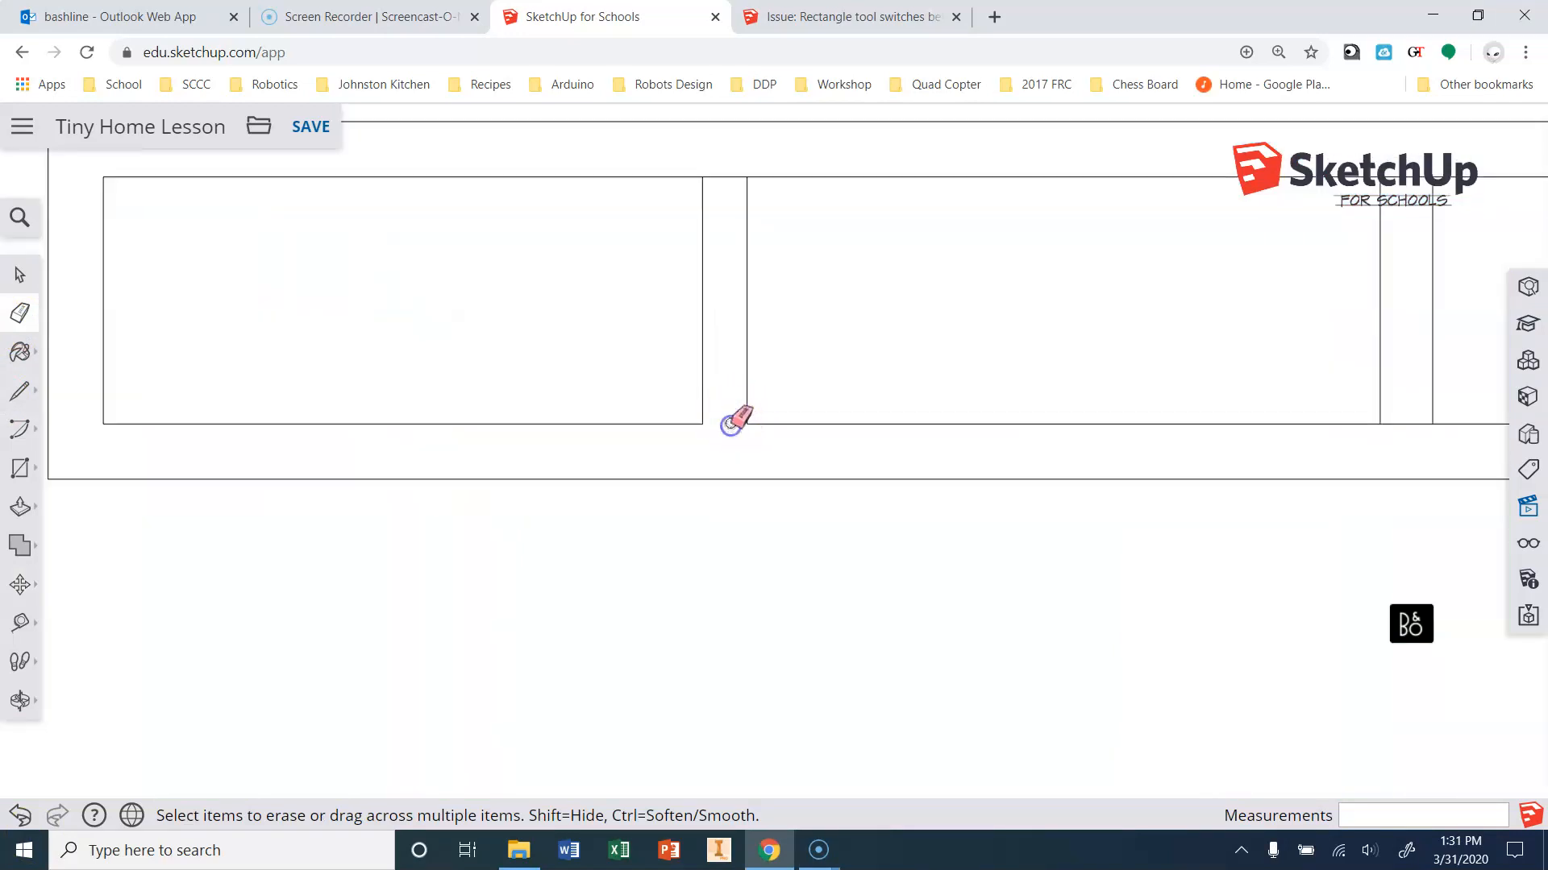
{"action": "scroll", "coordinate": [741, 299], "scroll_direction": "down", "scroll_amount": 3}
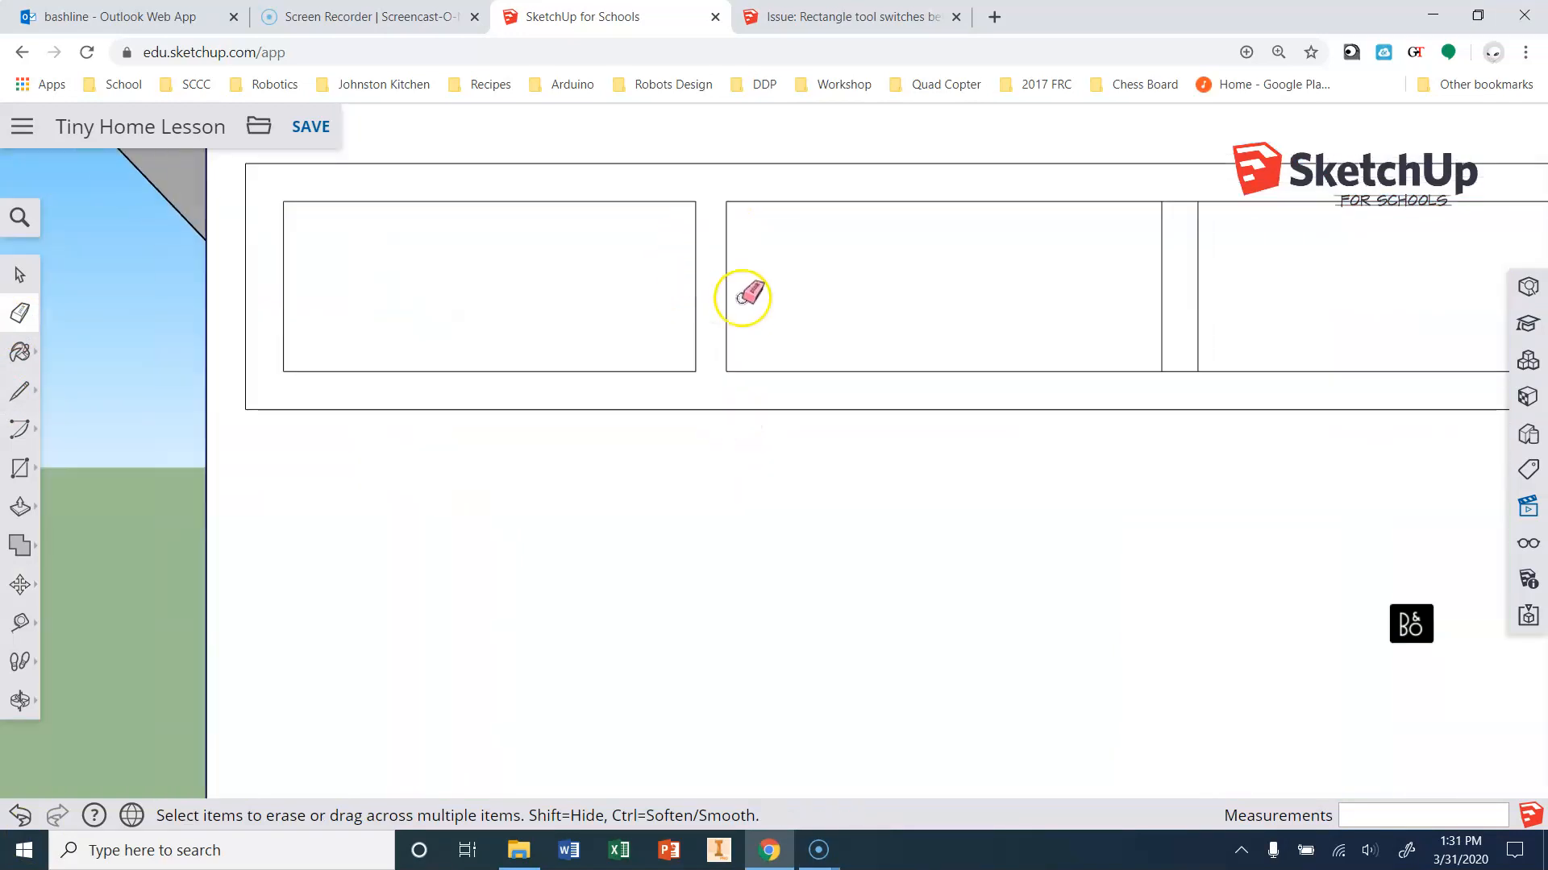
{"action": "scroll", "coordinate": [911, 338], "scroll_direction": "down", "scroll_amount": 2}
{"action": "scroll", "coordinate": [1034, 252], "scroll_direction": "up", "scroll_amount": 1}
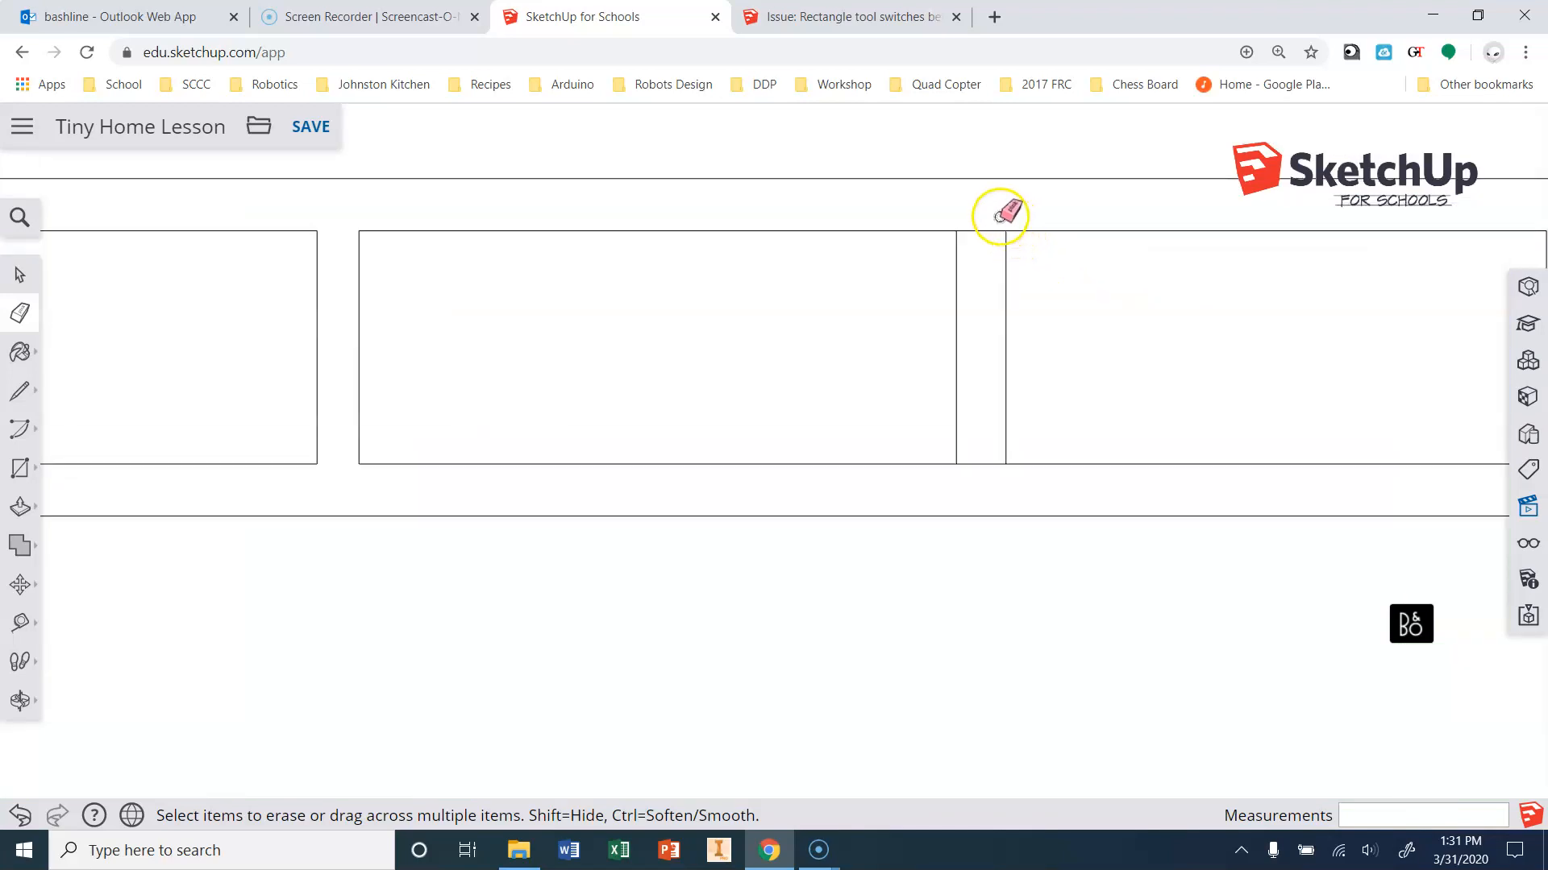
{"action": "left_click", "coordinate": [977, 464]}
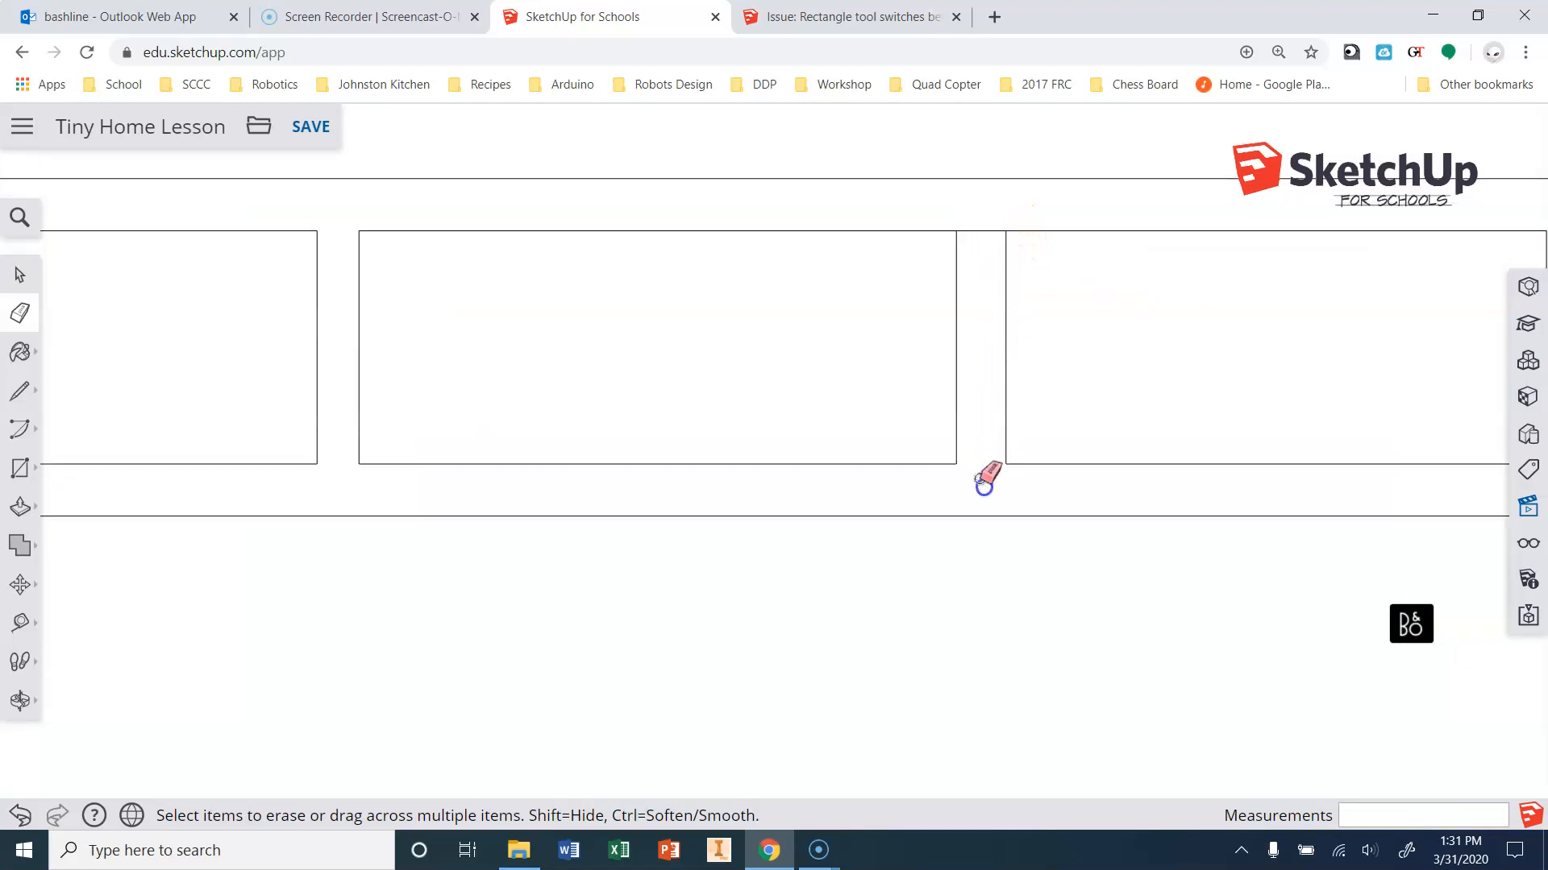
{"action": "left_click", "coordinate": [975, 232]}
{"action": "scroll", "coordinate": [887, 307], "scroll_direction": "down", "scroll_amount": 5}
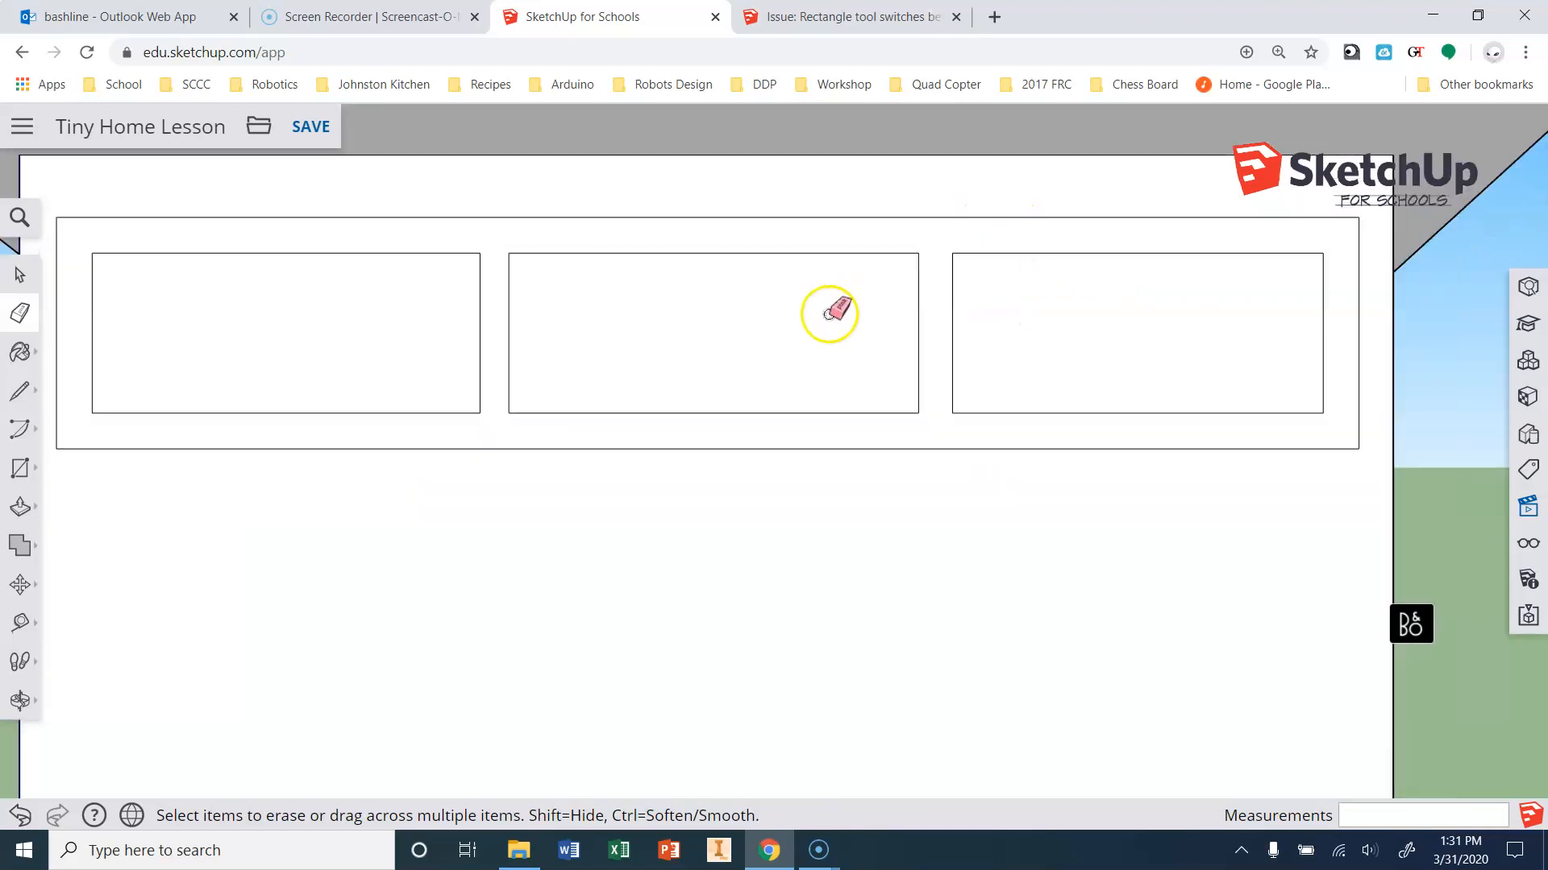
{"action": "scroll", "coordinate": [770, 425], "scroll_direction": "down", "scroll_amount": 2}
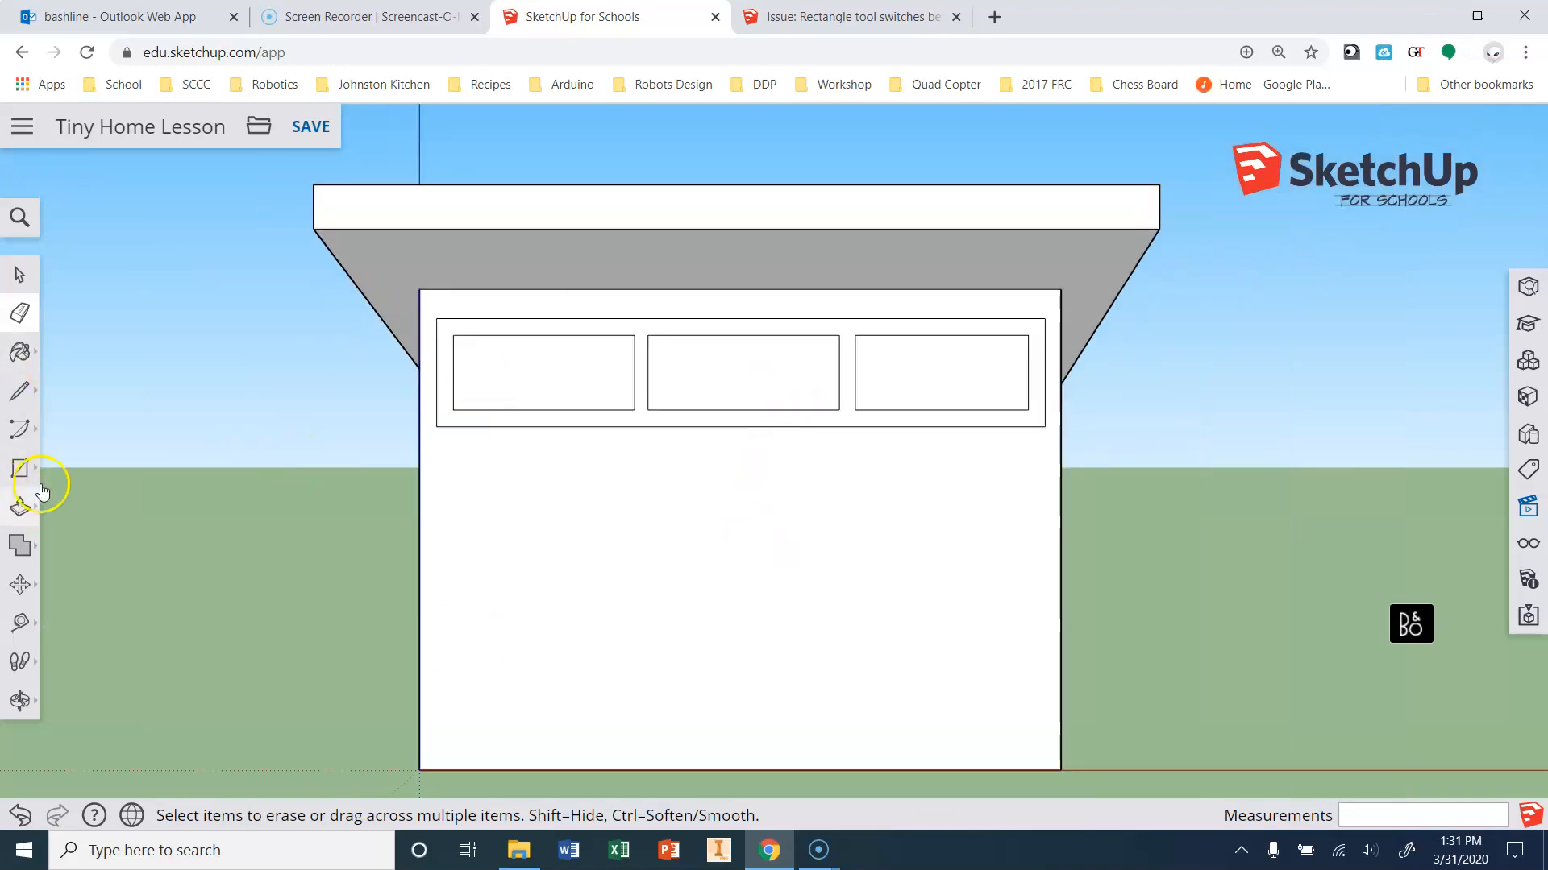
Draw a 3' by 7' door rectangle rising from the wall's bottom edge near its left side.
{"action": "left_click", "coordinate": [19, 391]}
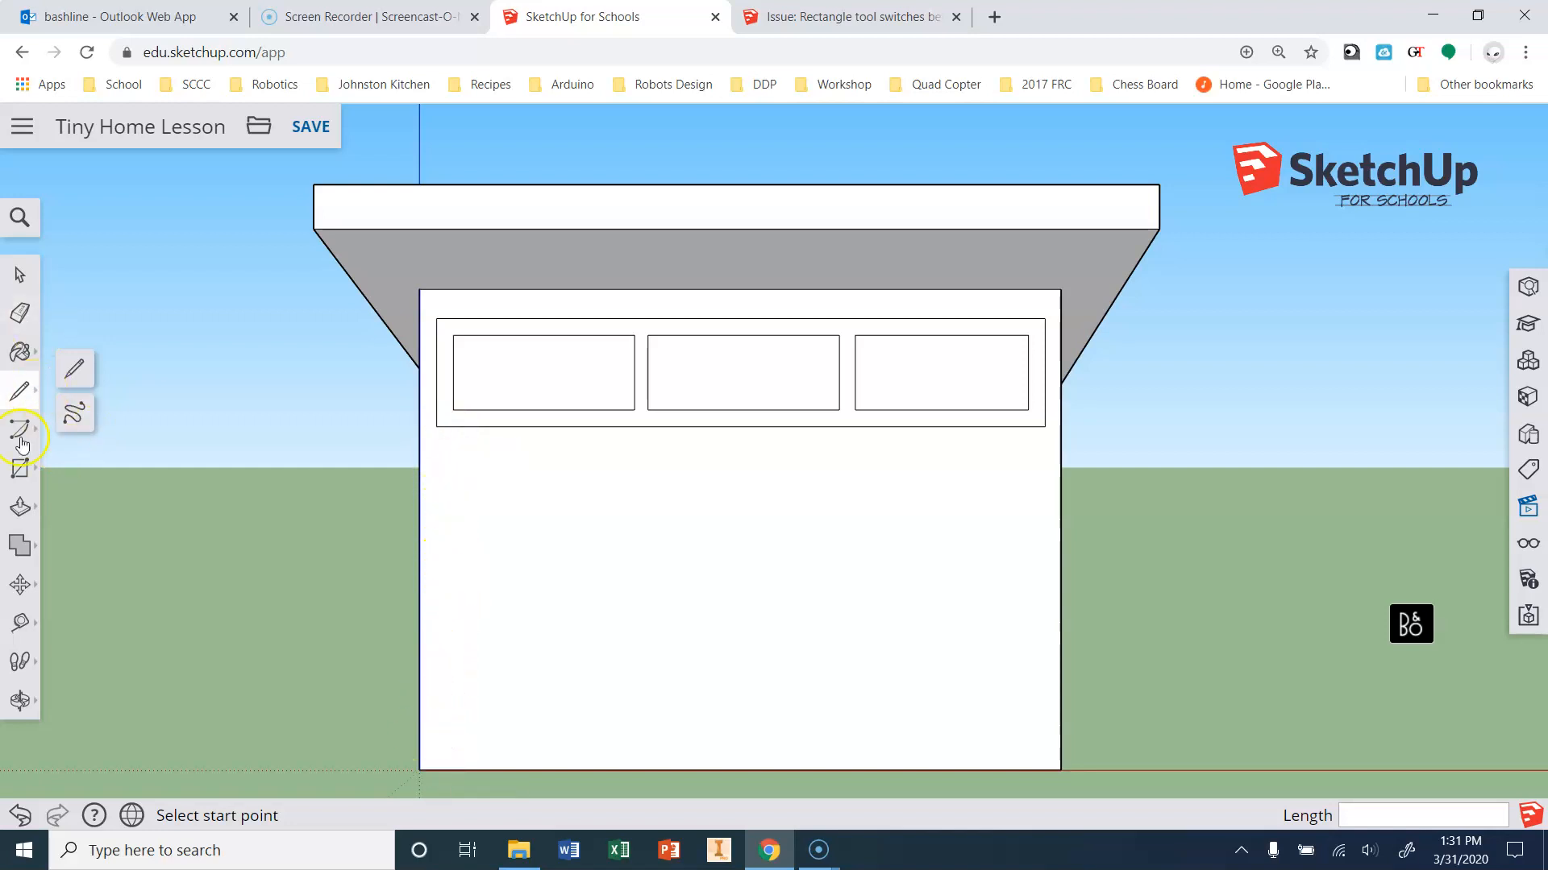
{"action": "left_click", "coordinate": [24, 474]}
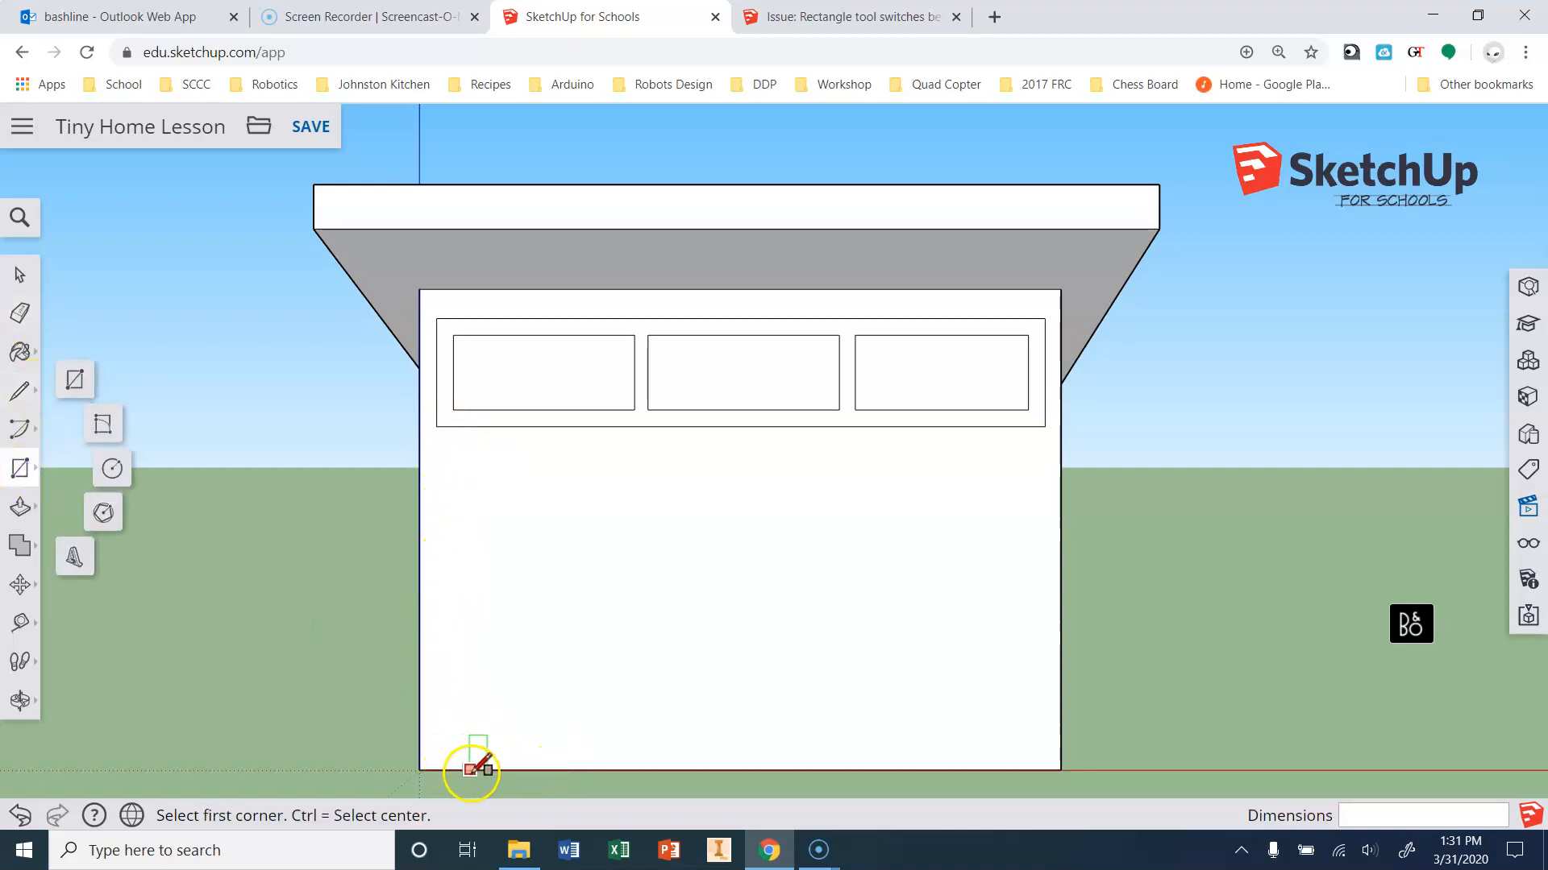
{"action": "left_click", "coordinate": [474, 770]}
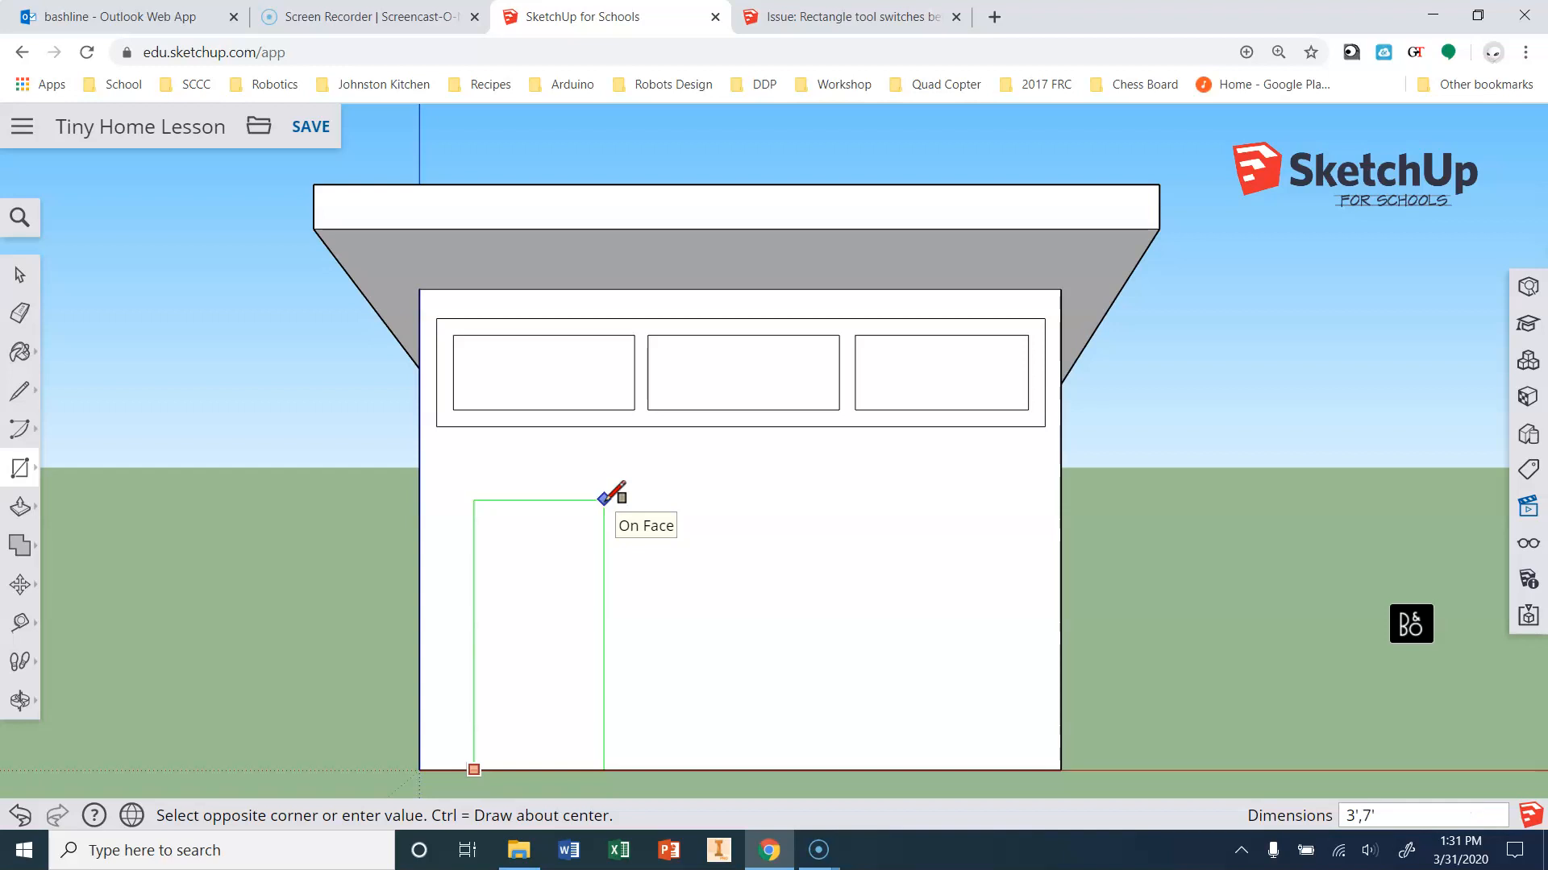
{"action": "type", "text": "3',7'"}
{"action": "key", "text": "Return"}
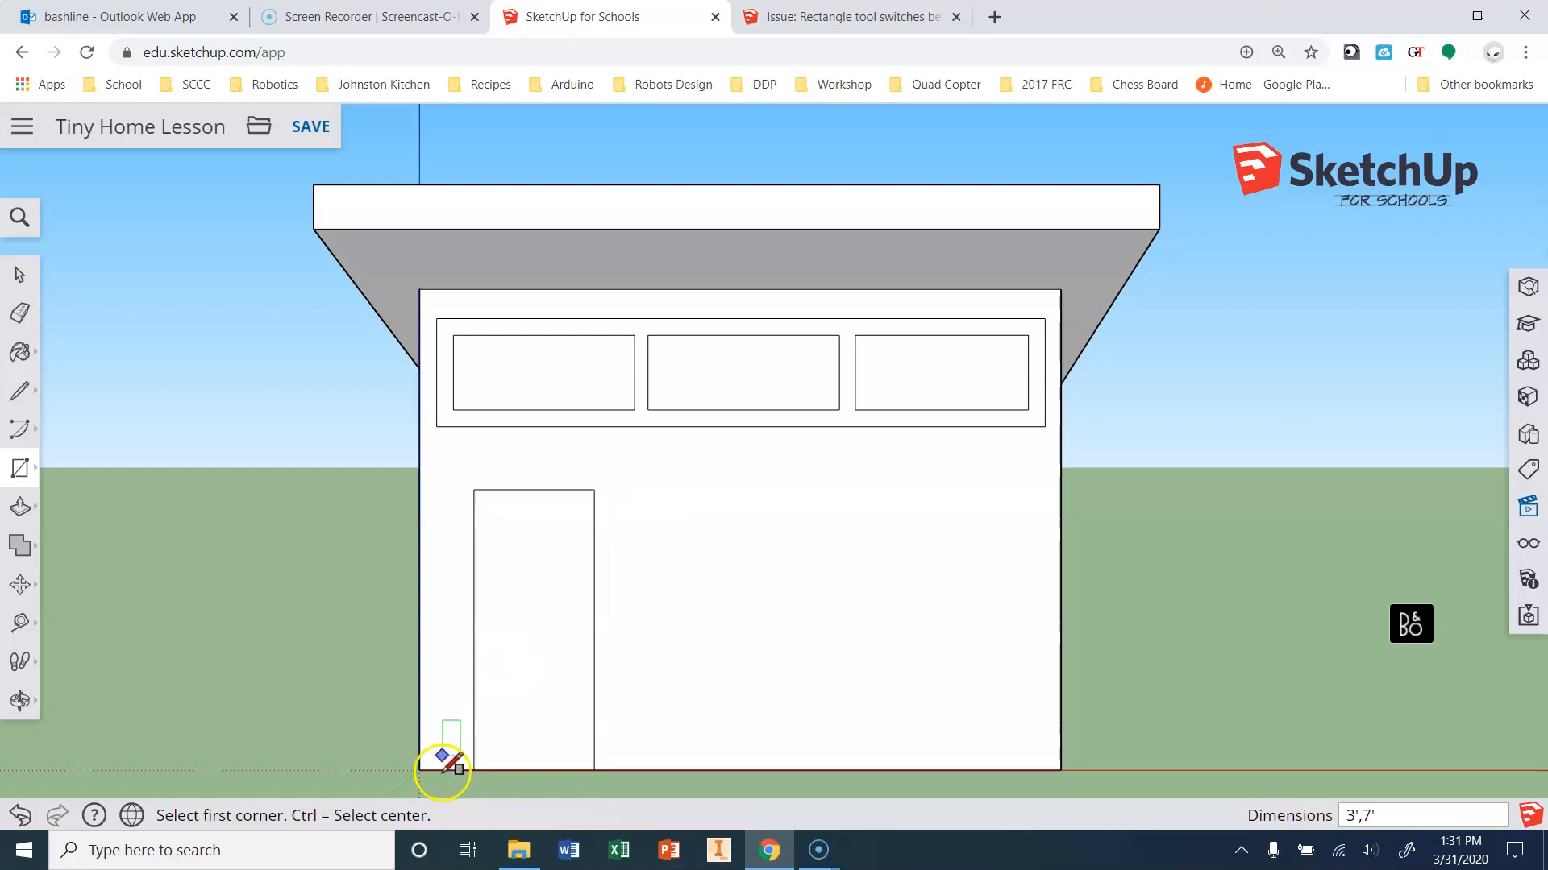
Draw a 4" by 4" helper square outward from the door rectangle's upper-left corner.
{"action": "scroll", "coordinate": [469, 488], "scroll_direction": "up", "scroll_amount": 5}
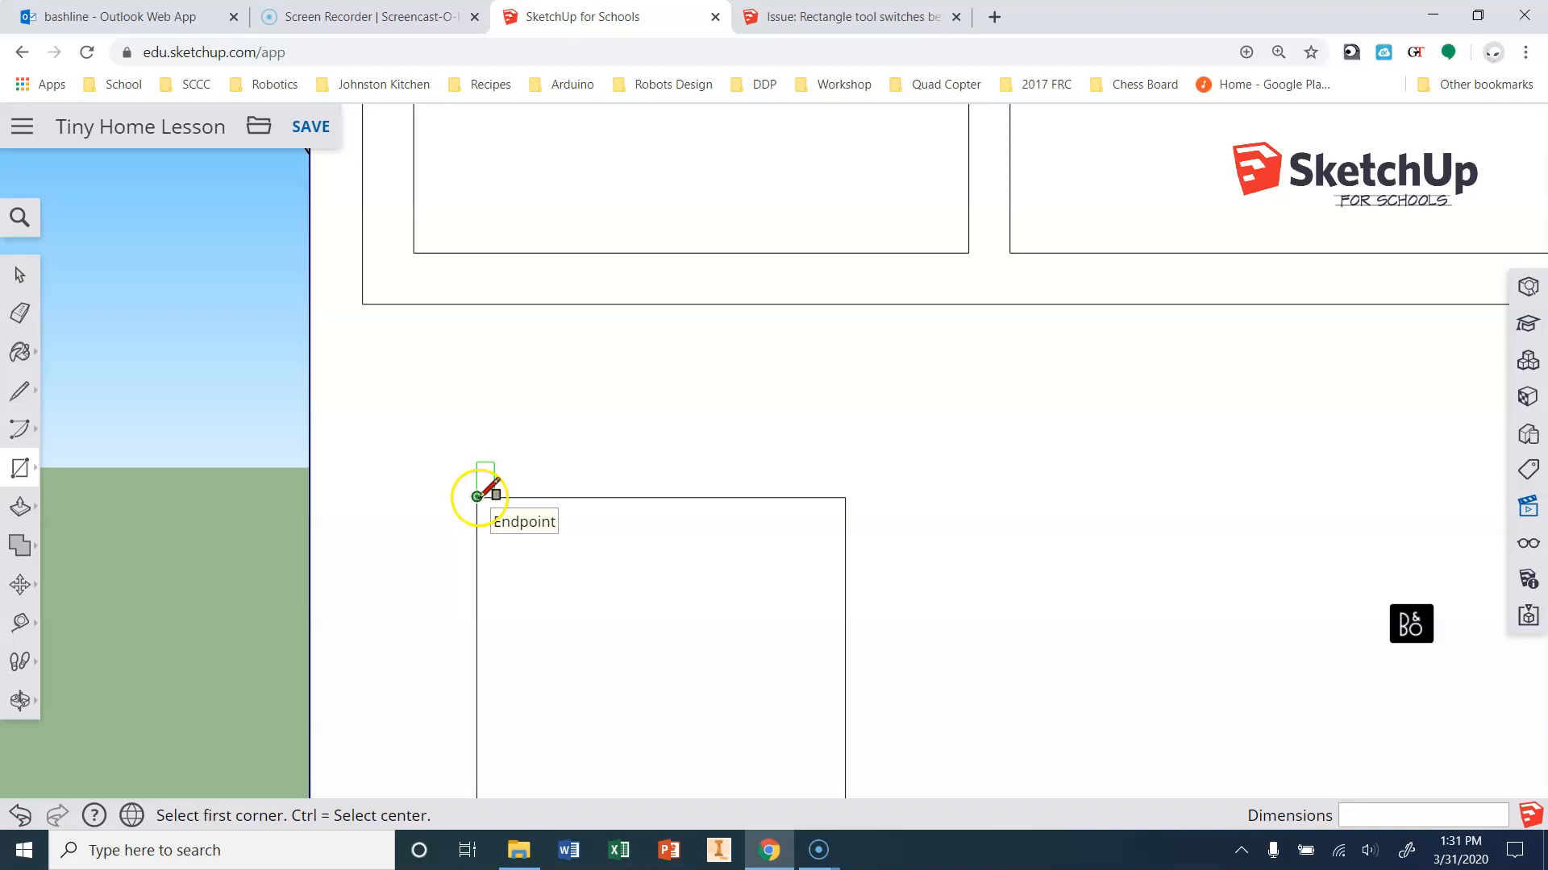
{"action": "left_click", "coordinate": [477, 497]}
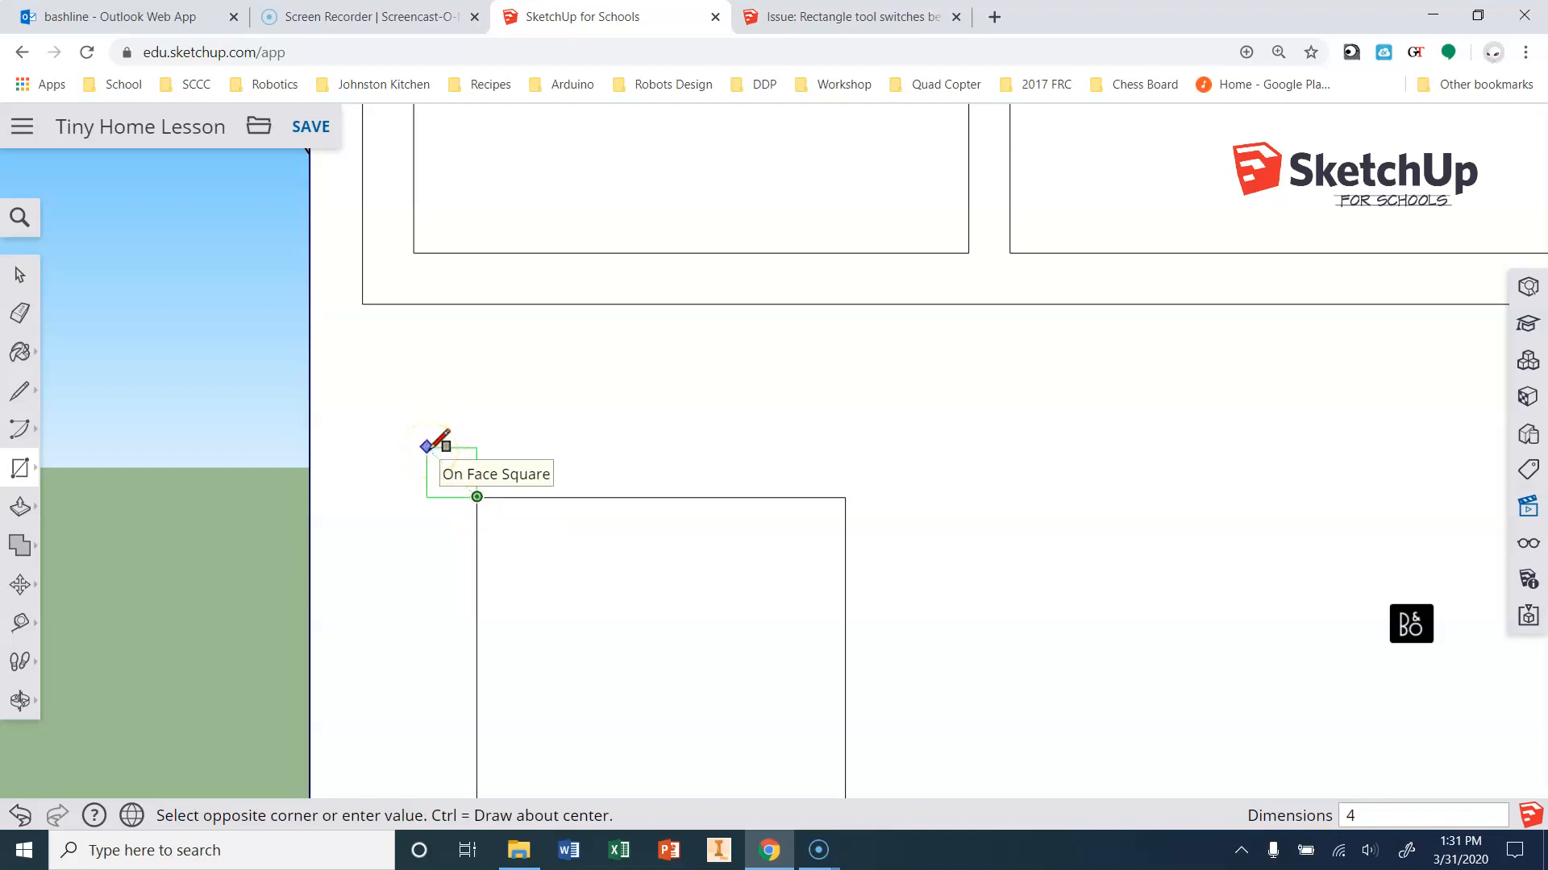
{"action": "type", "text": "4,4"}
{"action": "key", "text": "Return"}
Draw a 4" by 4" helper square outward and below the ground line from the door's lower-right corner.
{"action": "scroll", "coordinate": [439, 455], "scroll_direction": "down", "scroll_amount": 6}
{"action": "scroll", "coordinate": [573, 692], "scroll_direction": "up", "scroll_amount": 4}
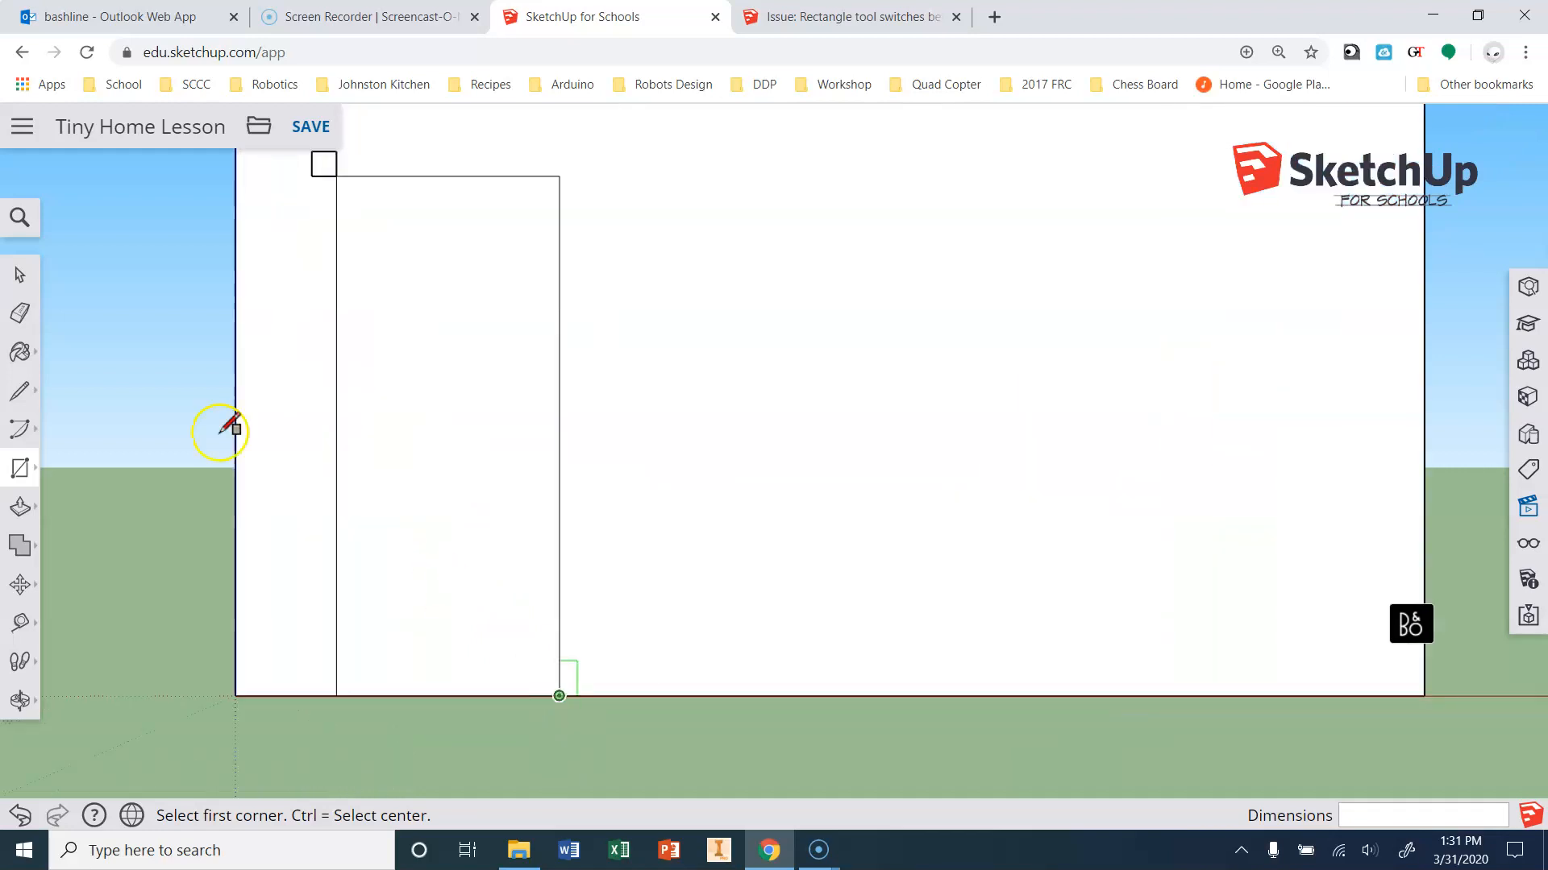
{"action": "left_click", "coordinate": [559, 696]}
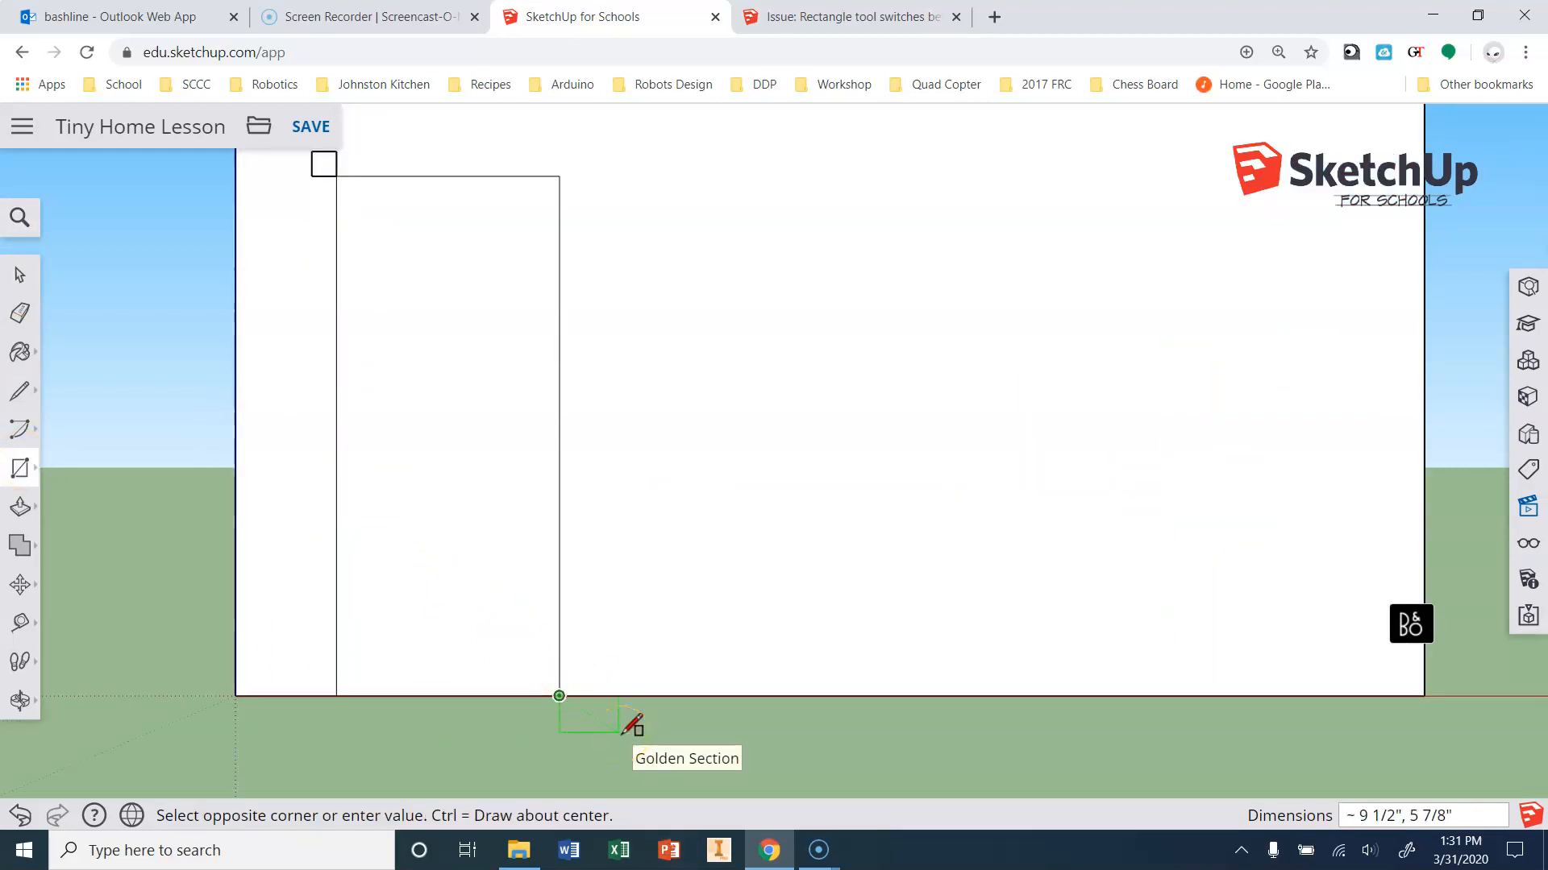
{"action": "type", "text": "4,4"}
{"action": "key", "text": "Return"}
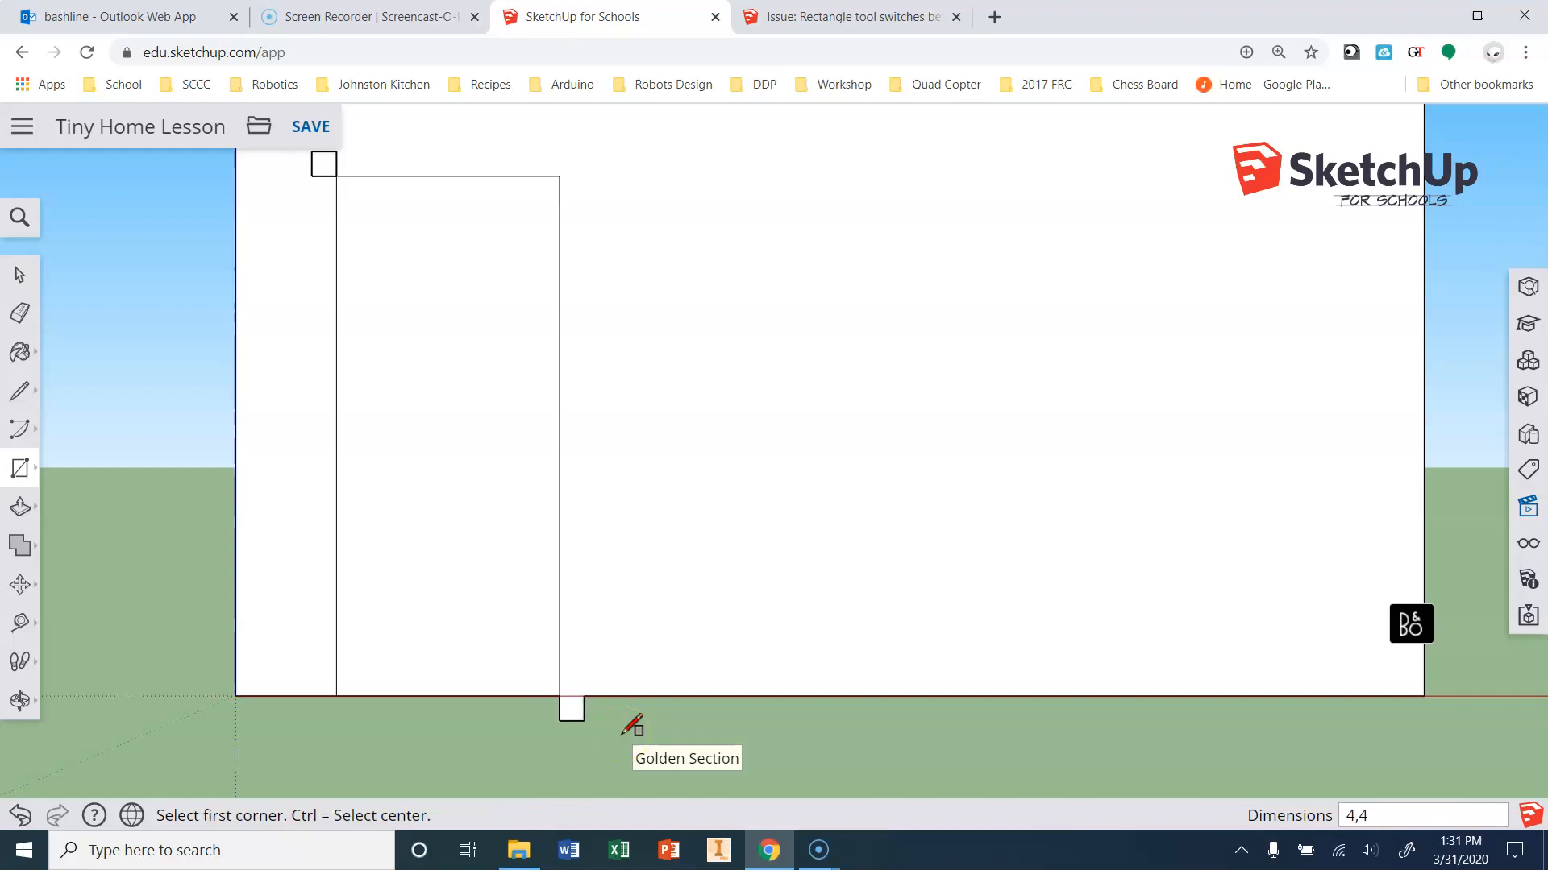
Draw a 7' 4" by 3' 8" door frame rectangle from the upper helper square's outer corner to the lower square's outer edge at ground level.
{"action": "scroll", "coordinate": [633, 672], "scroll_direction": "down", "scroll_amount": 1}
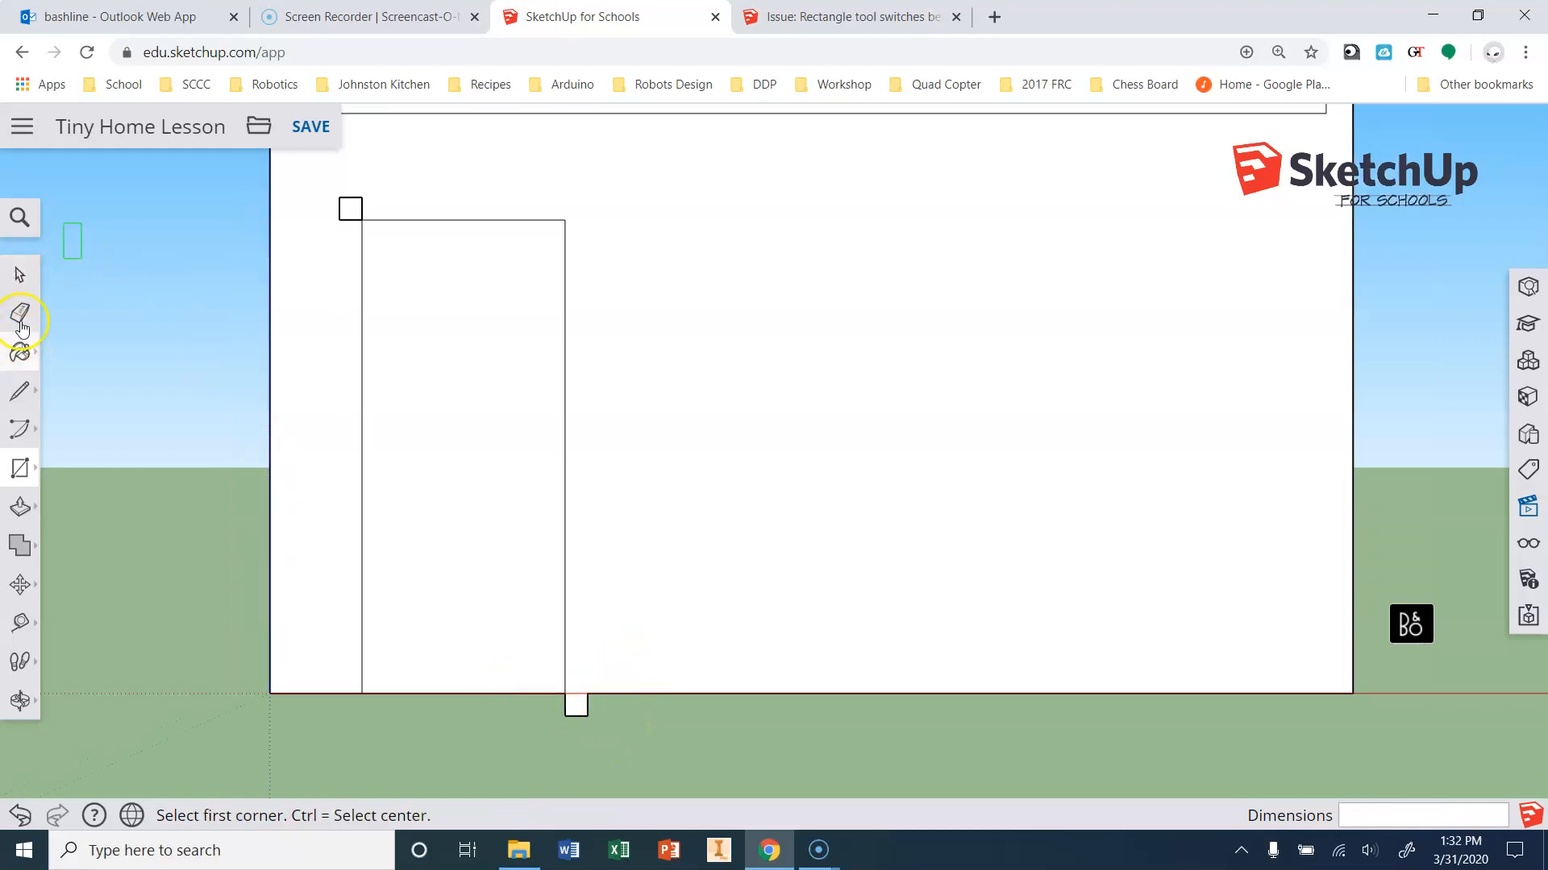
{"action": "left_click", "coordinate": [21, 469]}
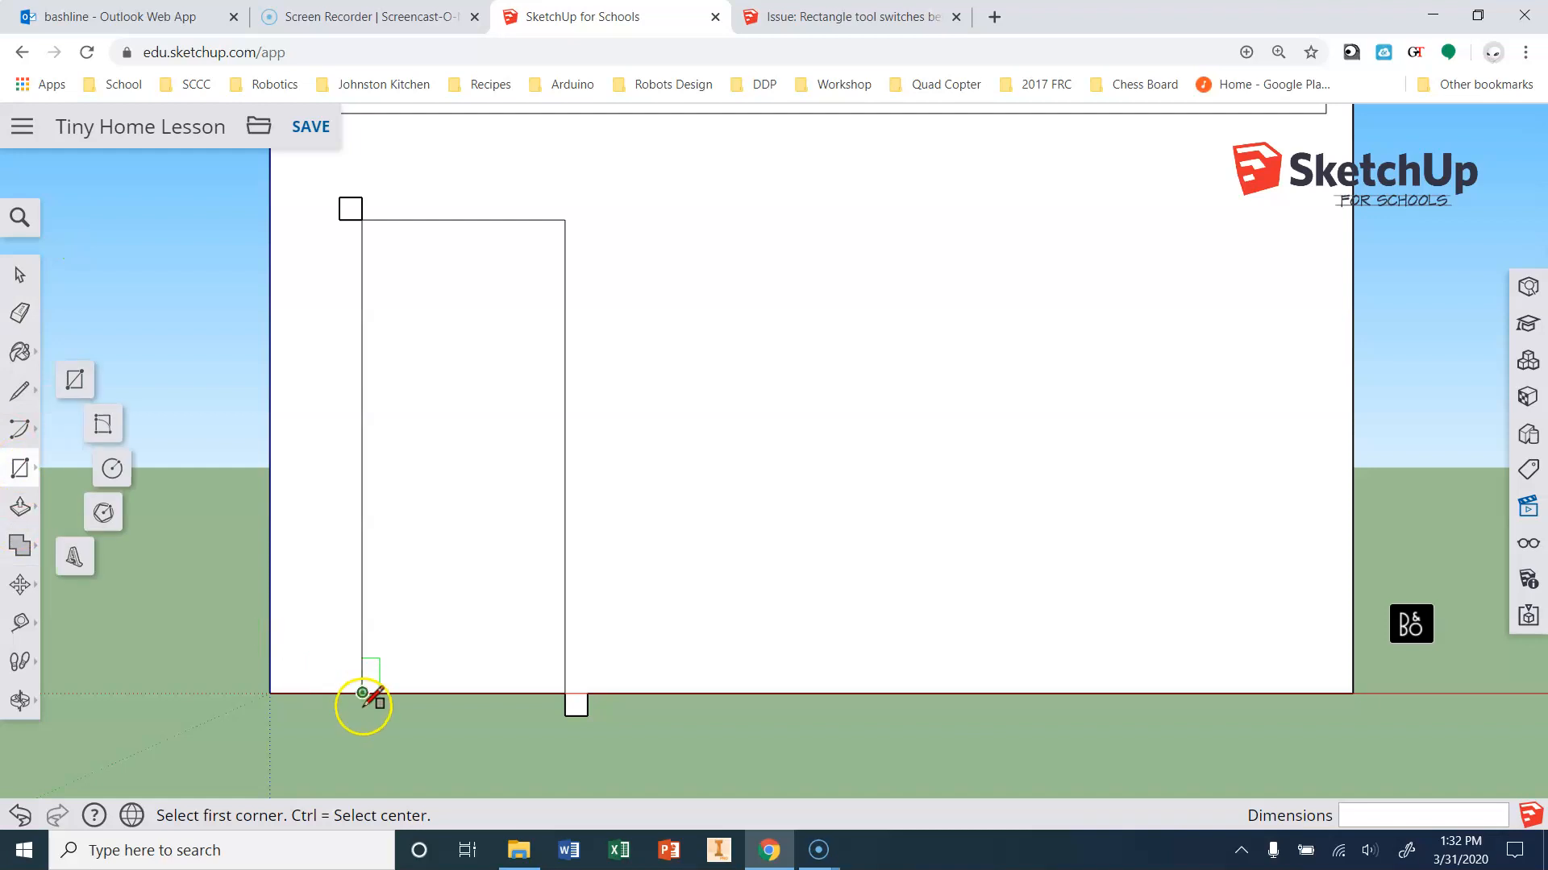
{"action": "left_click", "coordinate": [339, 197]}
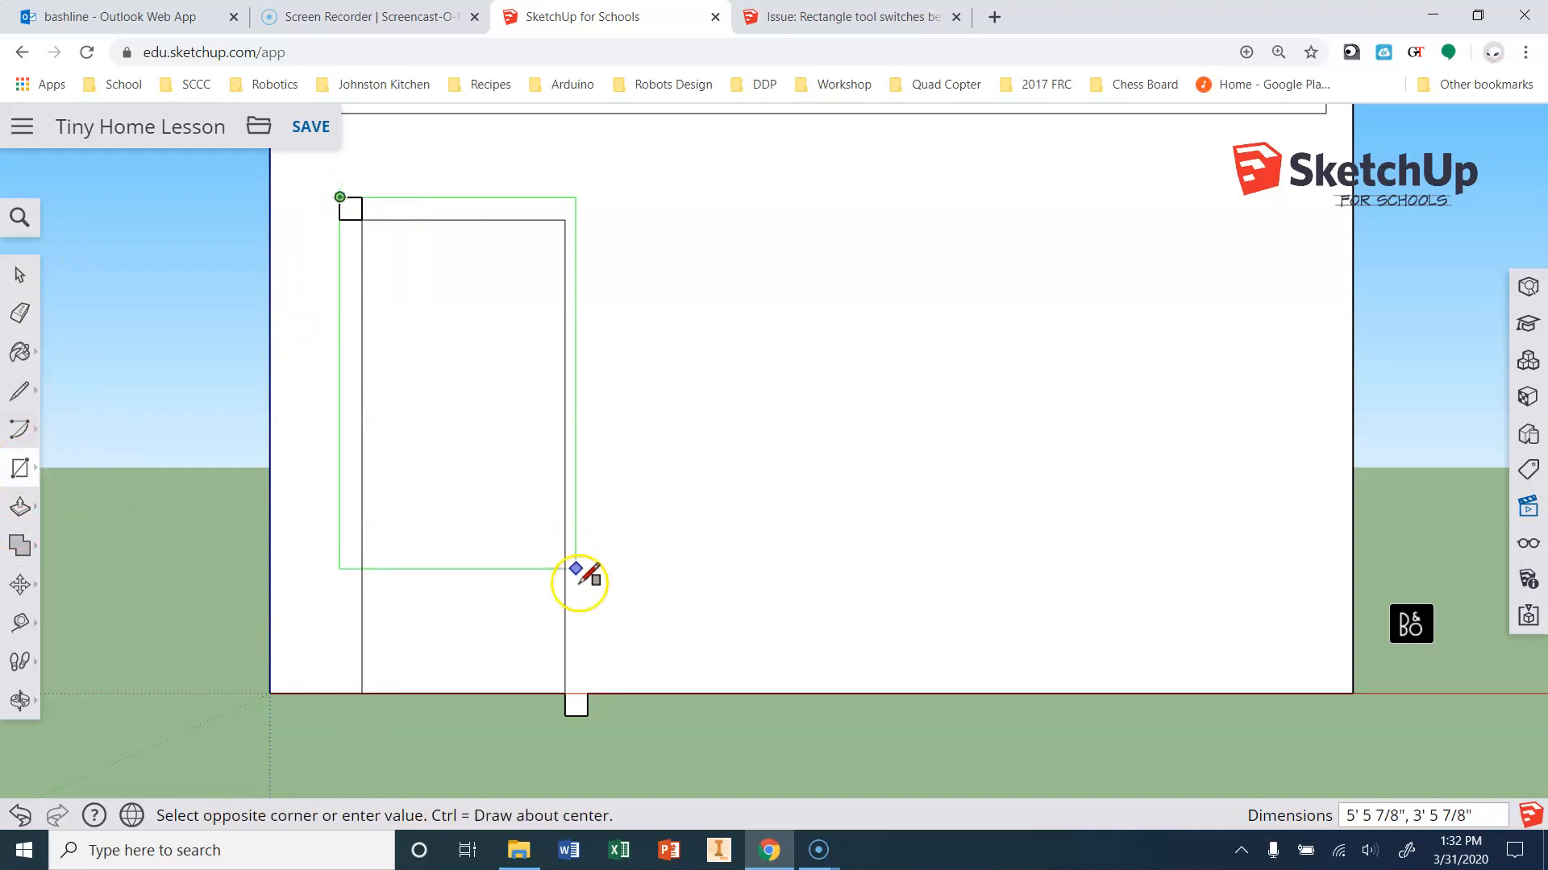
{"action": "left_click", "coordinate": [589, 698]}
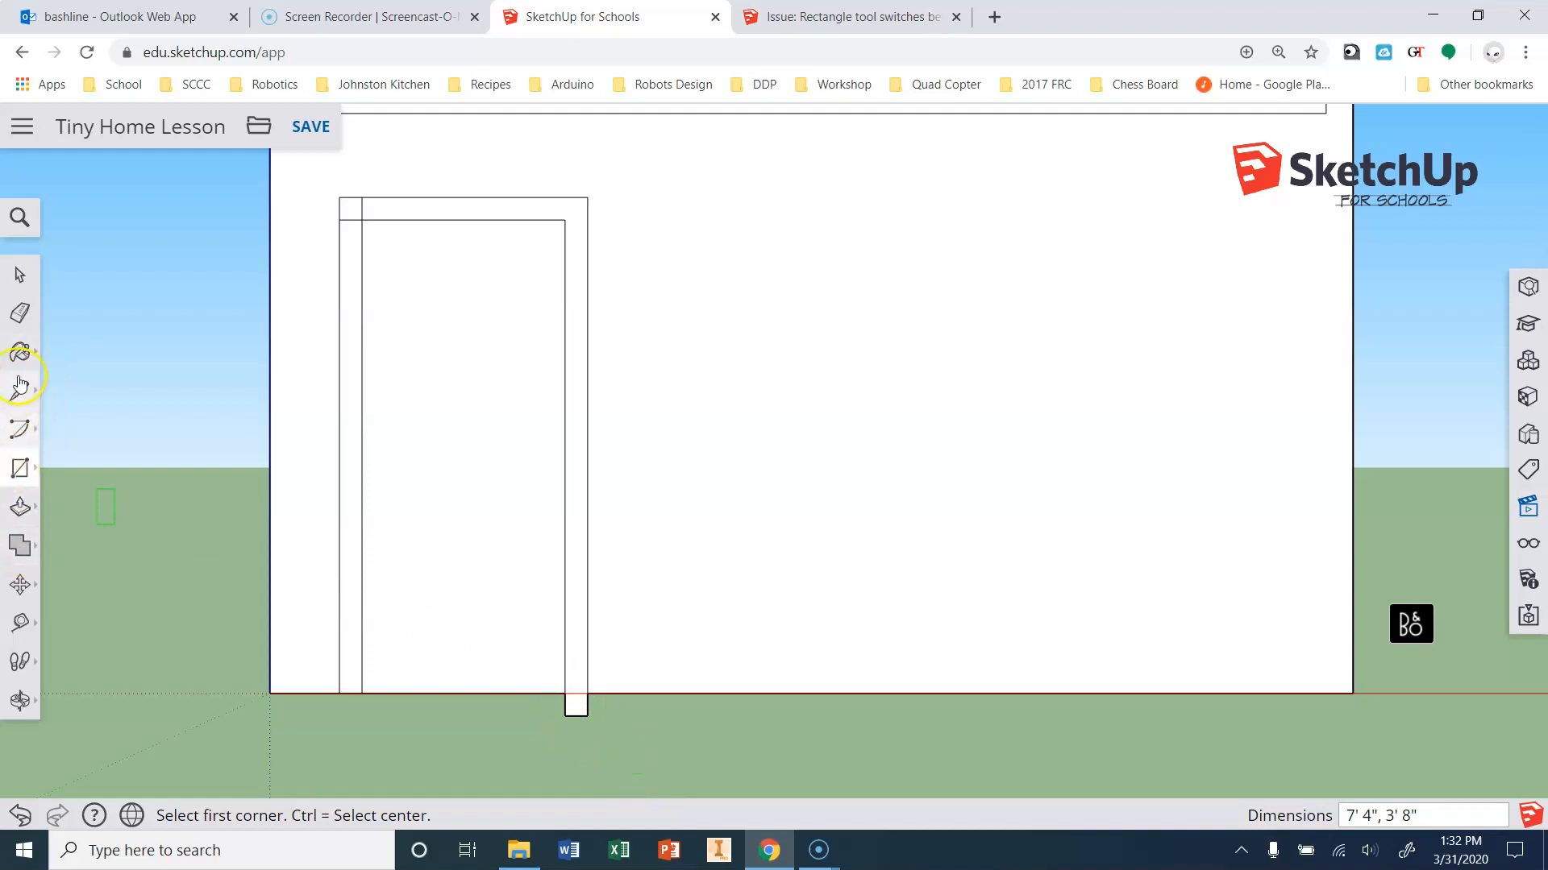
Erase the helper square below the ground line and the leftover helper lines inside the door frame's upper-left corner.
{"action": "left_click", "coordinate": [19, 312]}
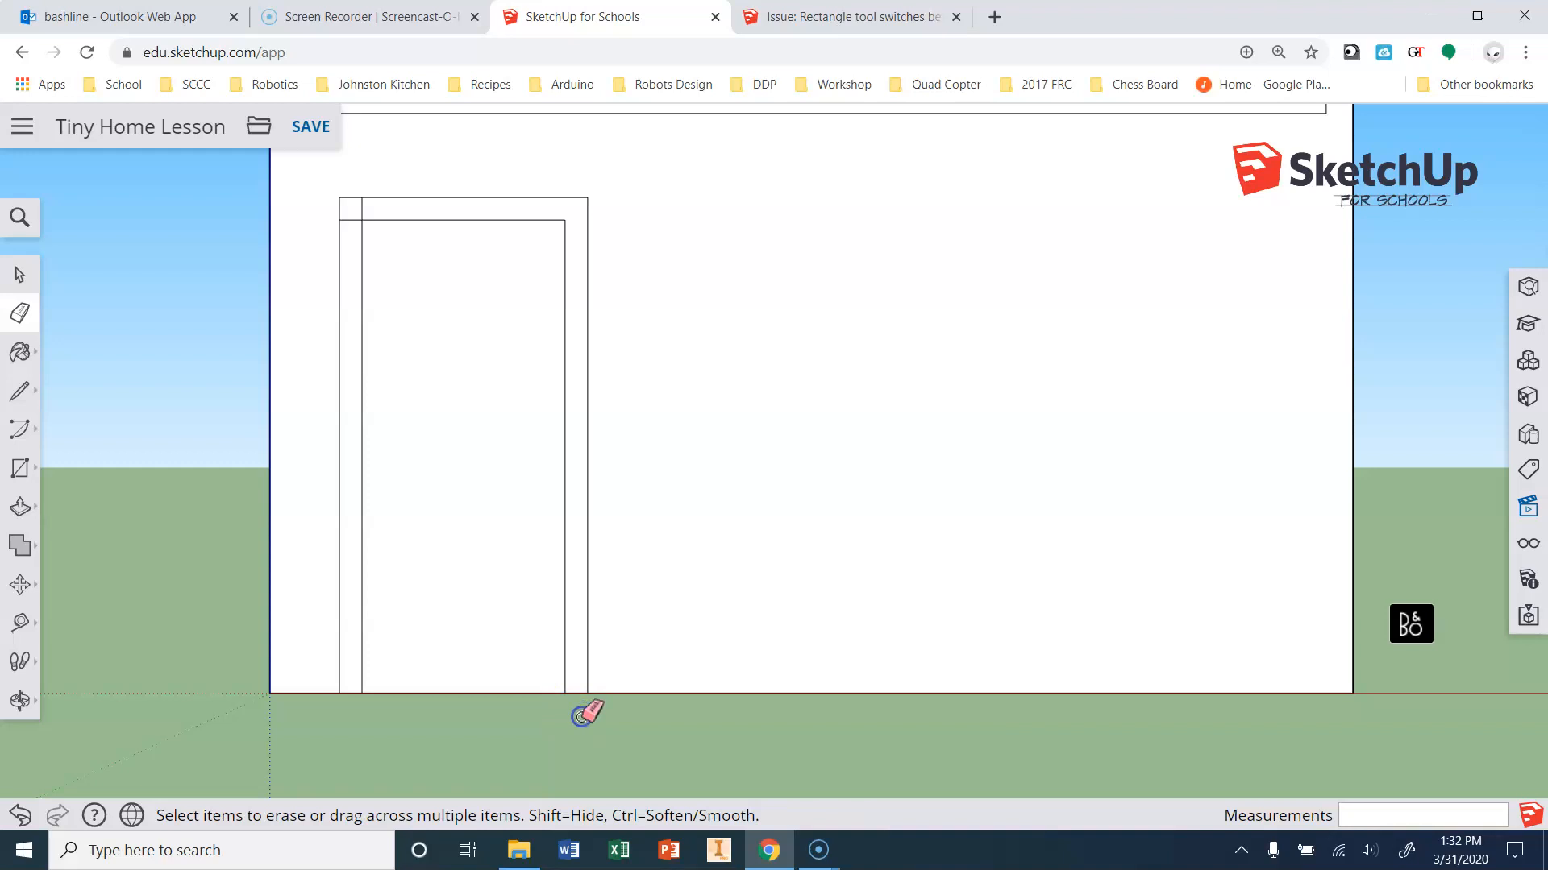
{"action": "scroll", "coordinate": [363, 208], "scroll_direction": "up", "scroll_amount": 4}
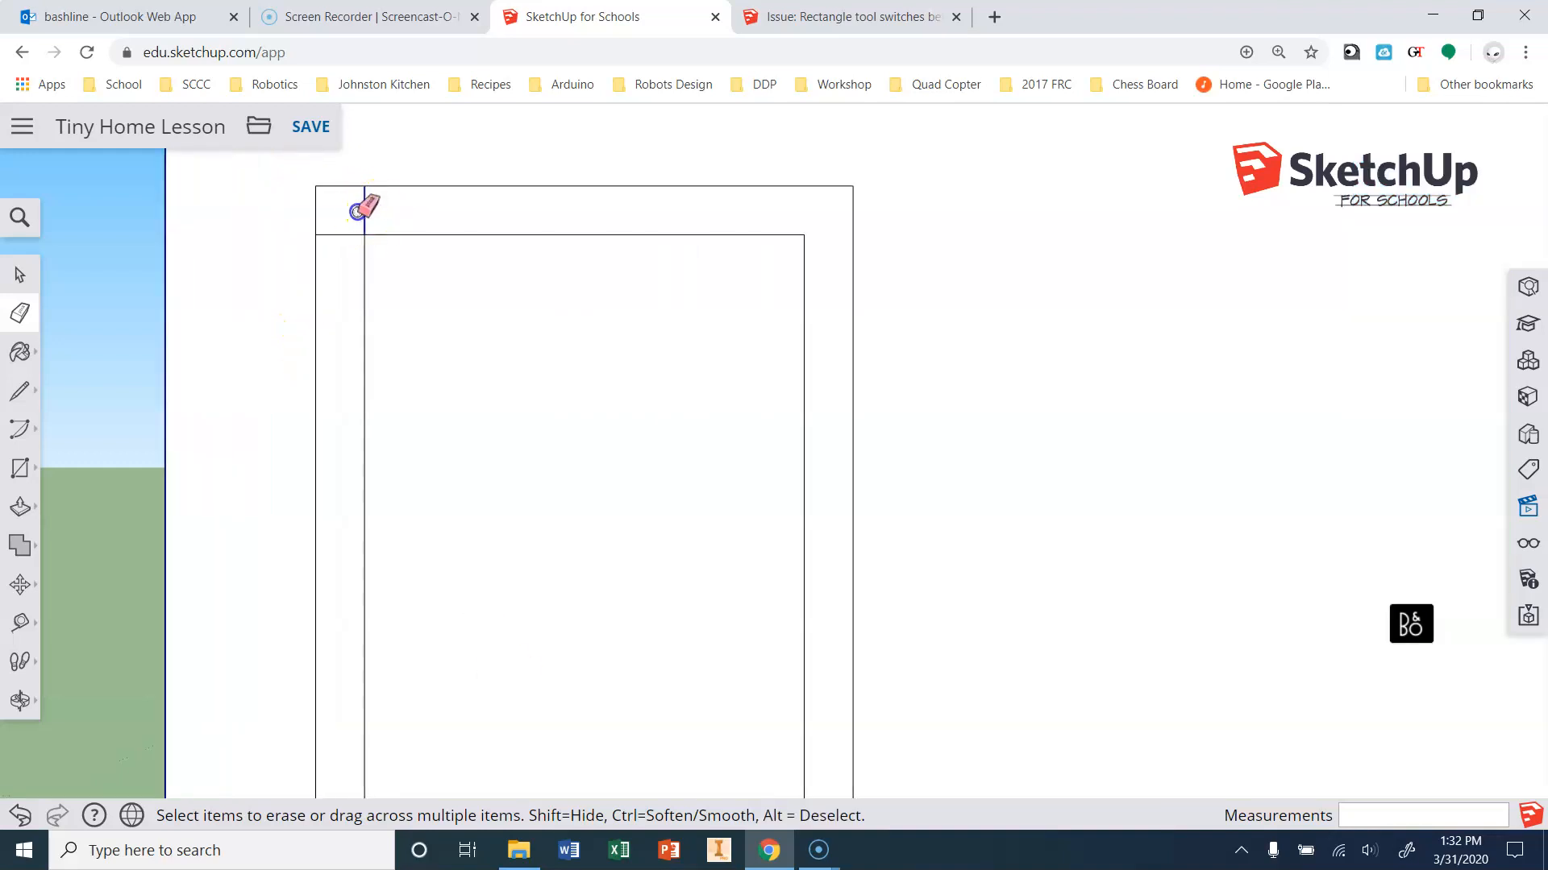
{"action": "scroll", "coordinate": [337, 229], "scroll_direction": "down", "scroll_amount": 5}
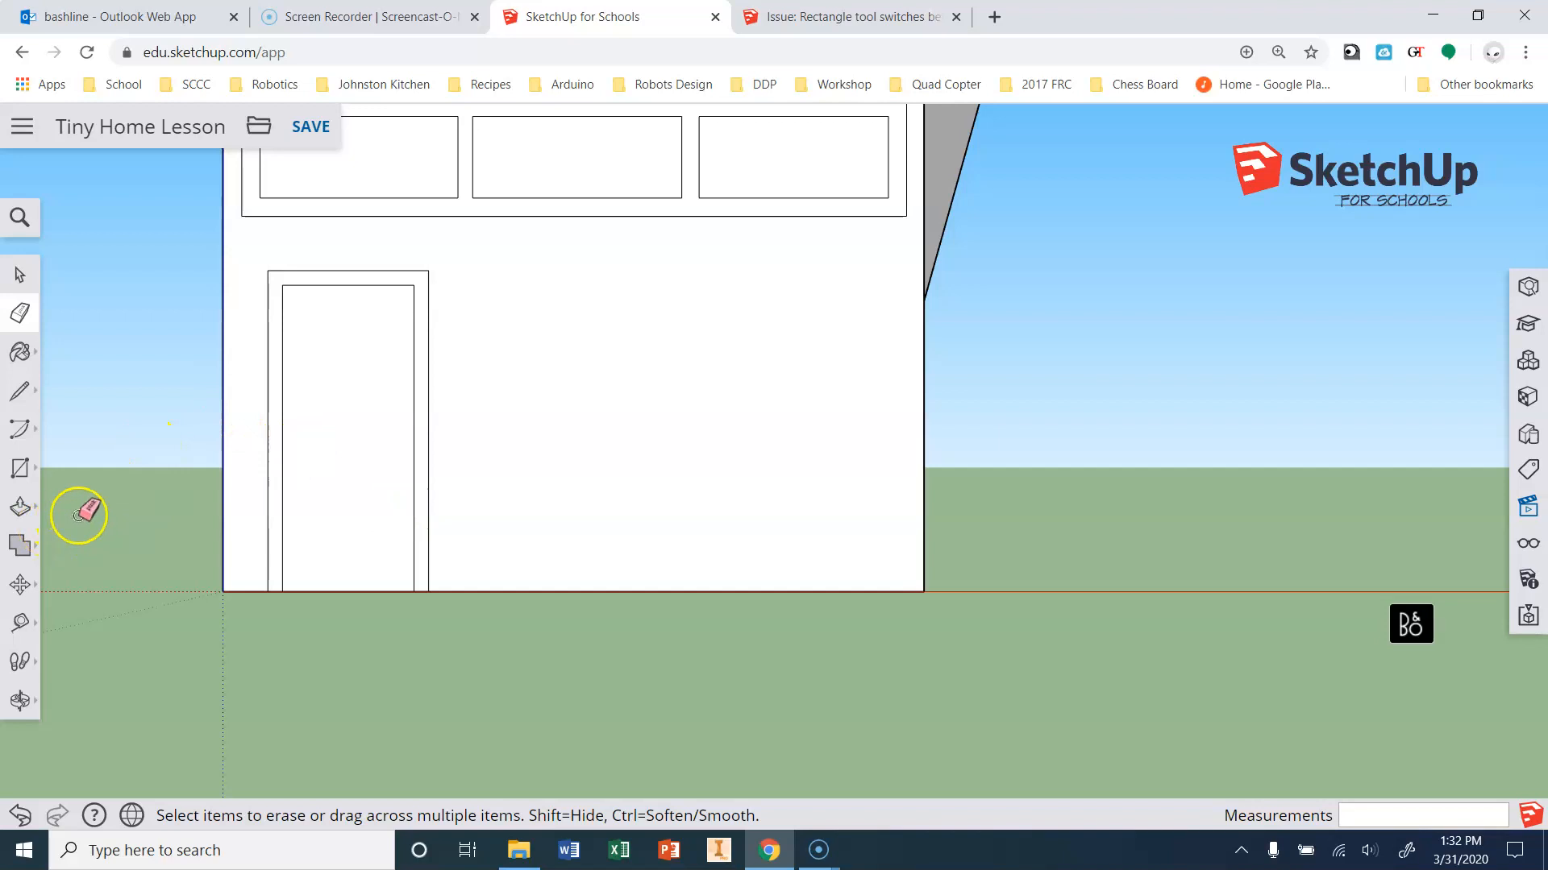
Draw a horizontal line across the front wall, extending right from the door frame's upper-right outer corner.
{"action": "left_click", "coordinate": [21, 467]}
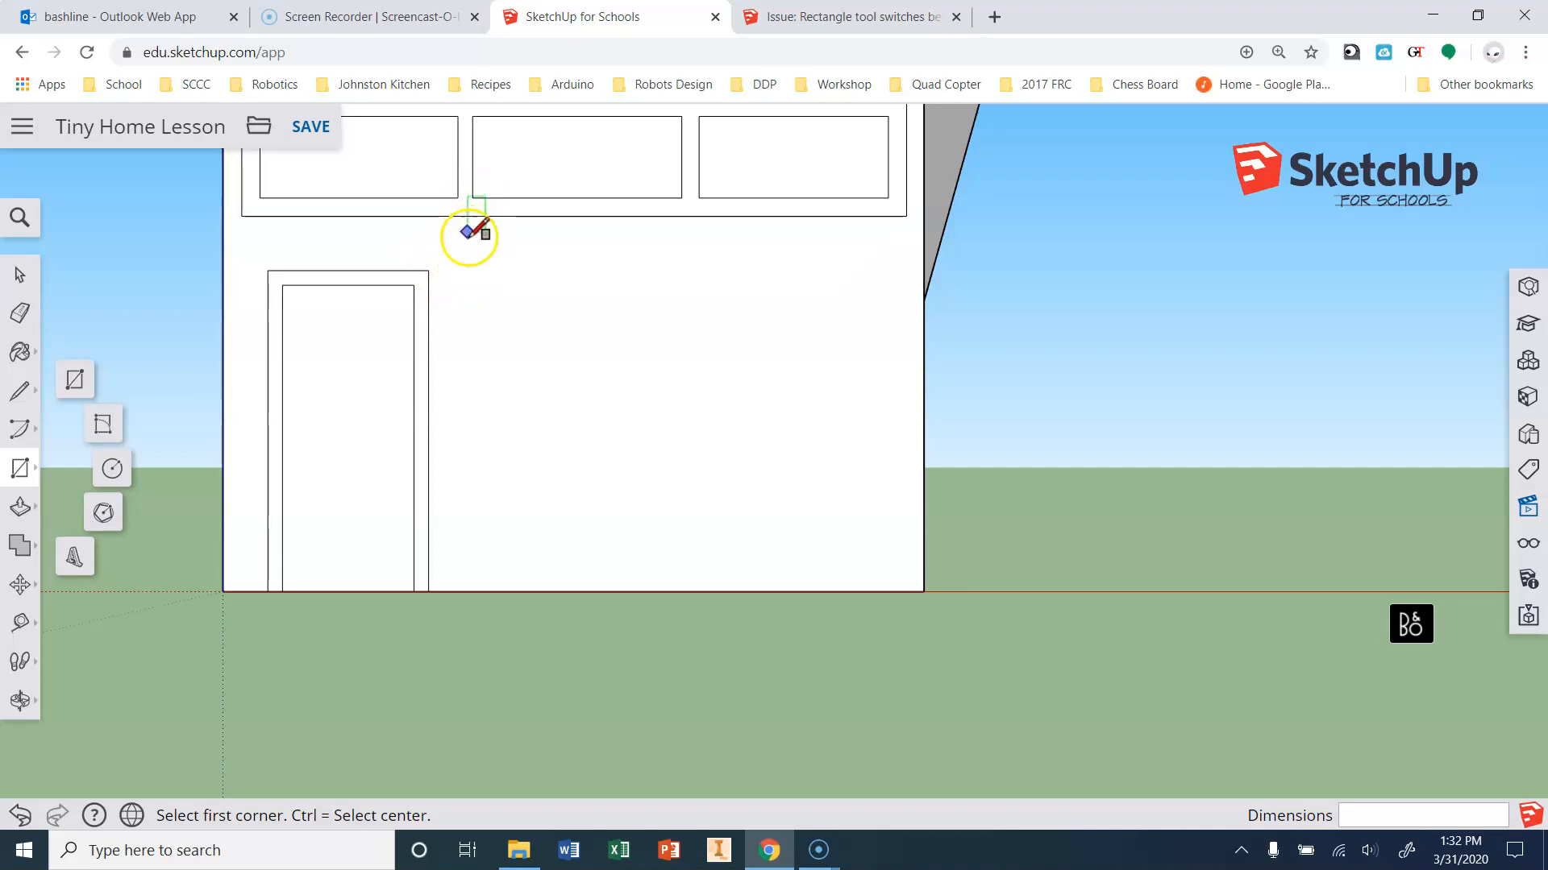
{"action": "left_click", "coordinate": [18, 394]}
{"action": "left_click", "coordinate": [428, 270]}
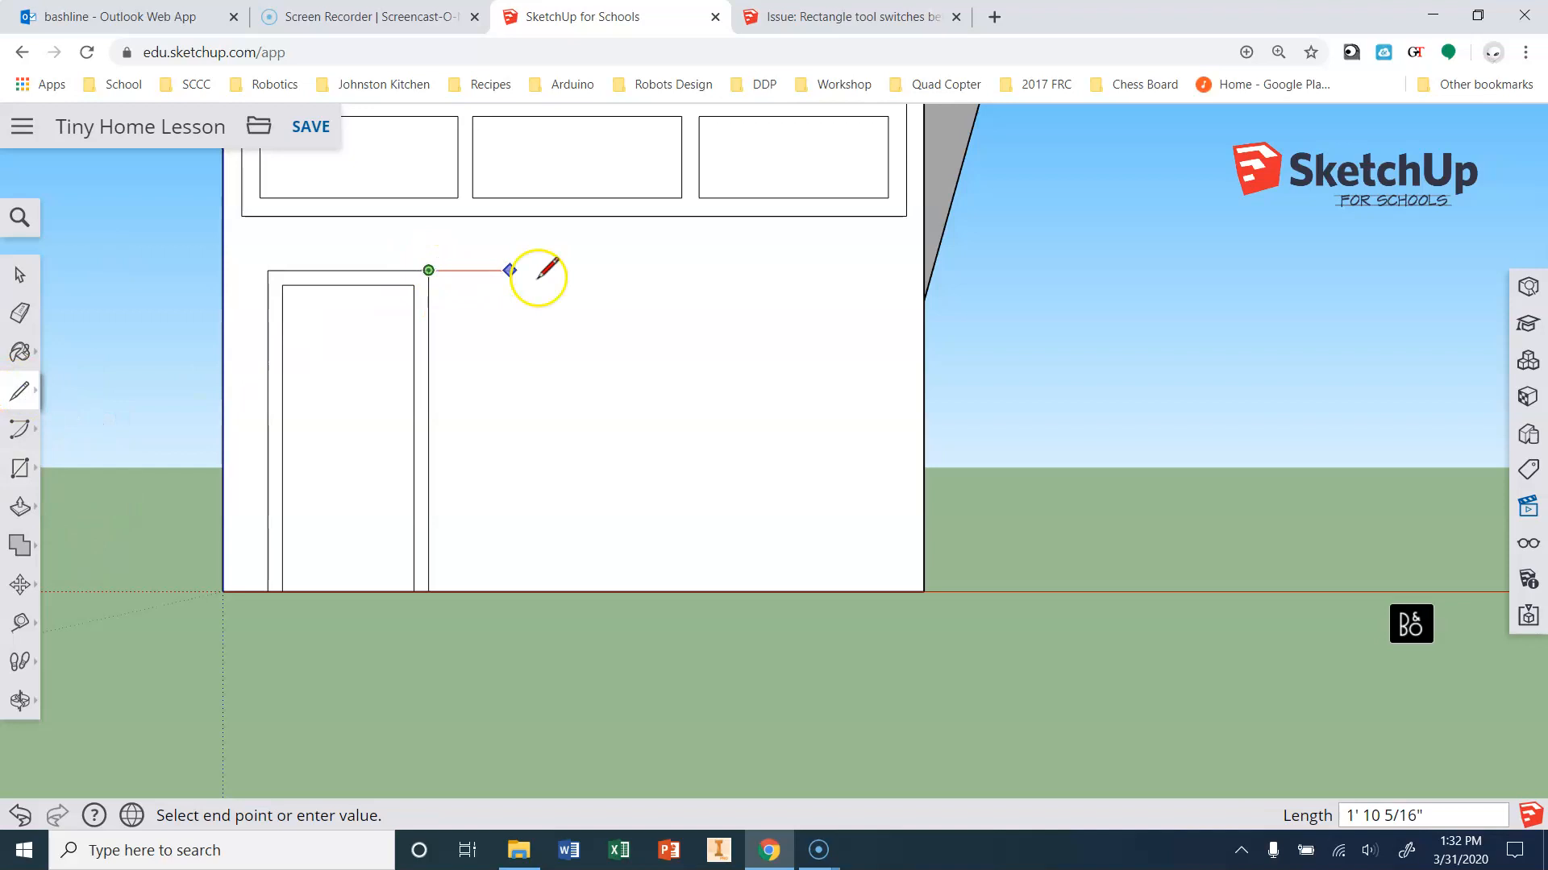
{"action": "left_click", "coordinate": [763, 270]}
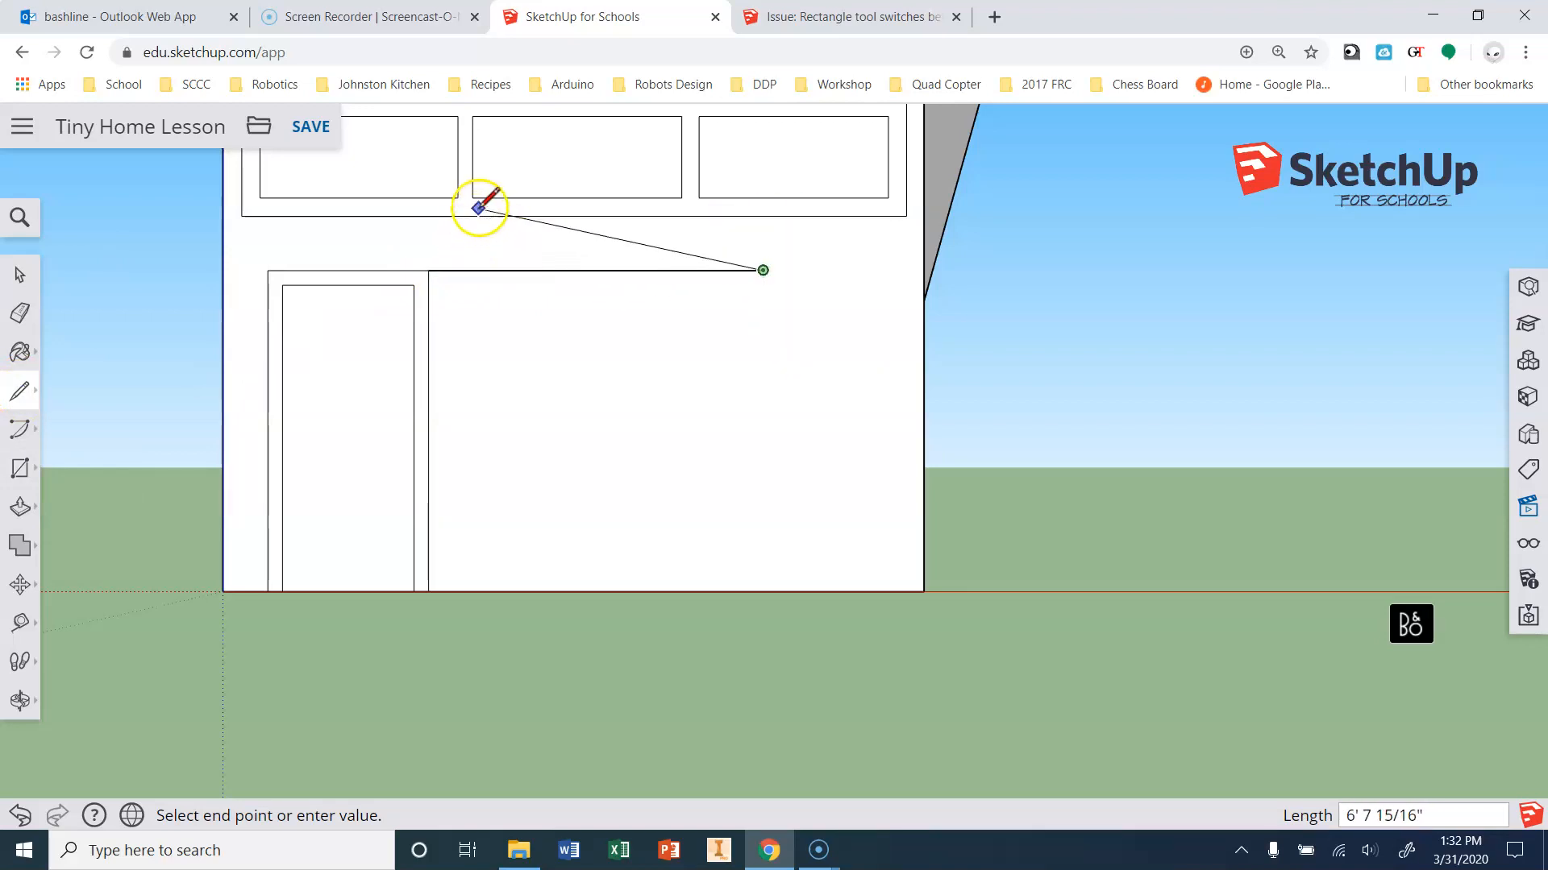
{"action": "key", "text": "Escape"}
Draw two vertical lines down from the window's left divider and two horizontal lines continuing the door frame's inner and outer top edges to equal ends.
{"action": "left_click_drag", "start_coordinate": [473, 198], "coordinate": [483, 461]}
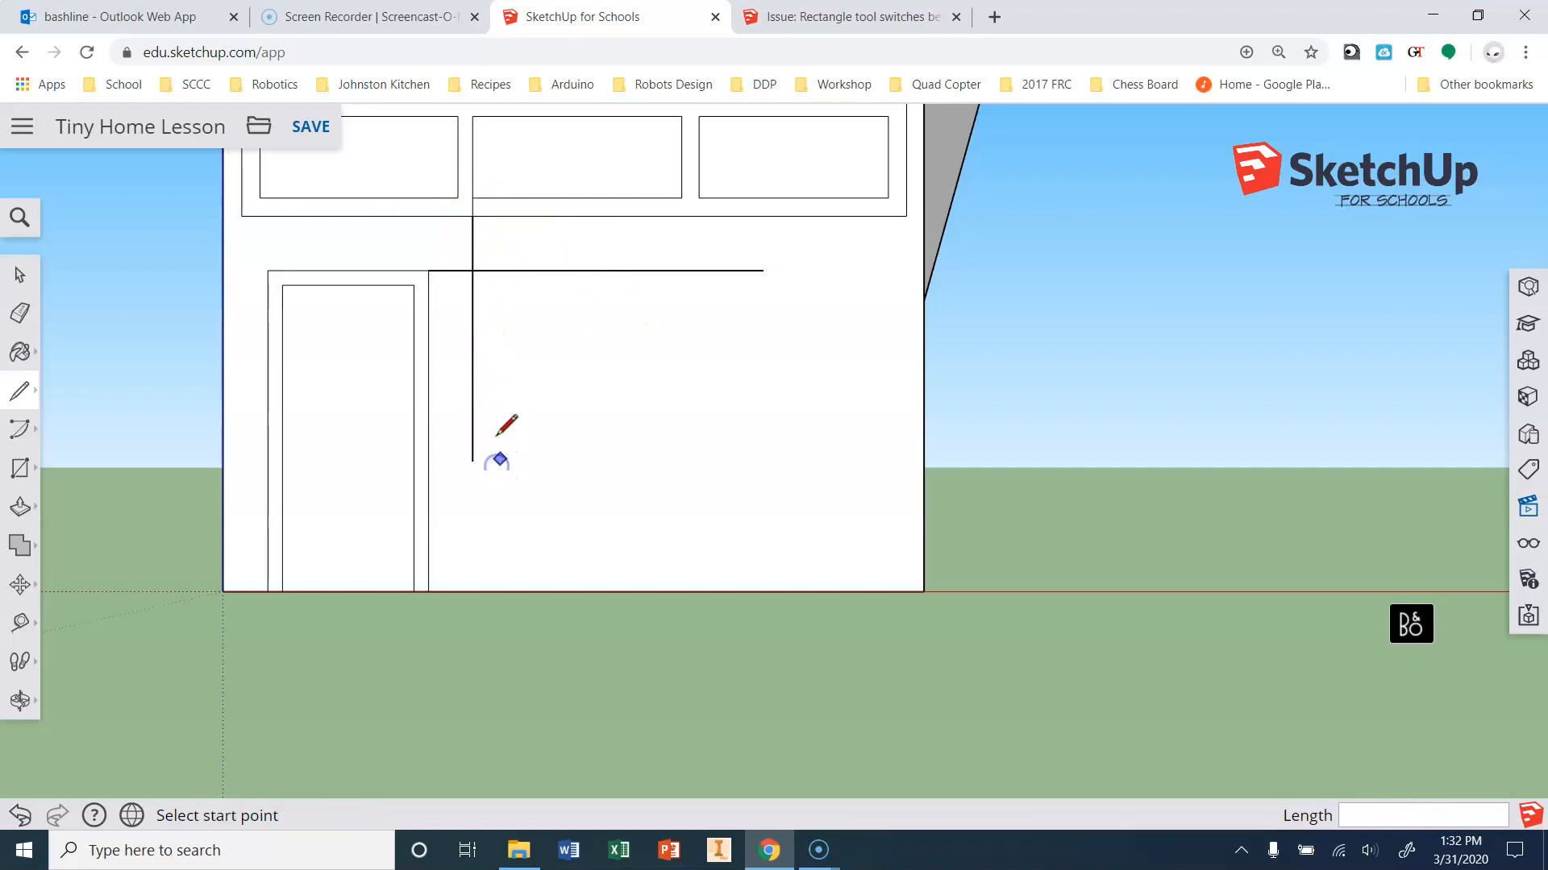
{"action": "left_click_drag", "start_coordinate": [458, 196], "coordinate": [455, 465]}
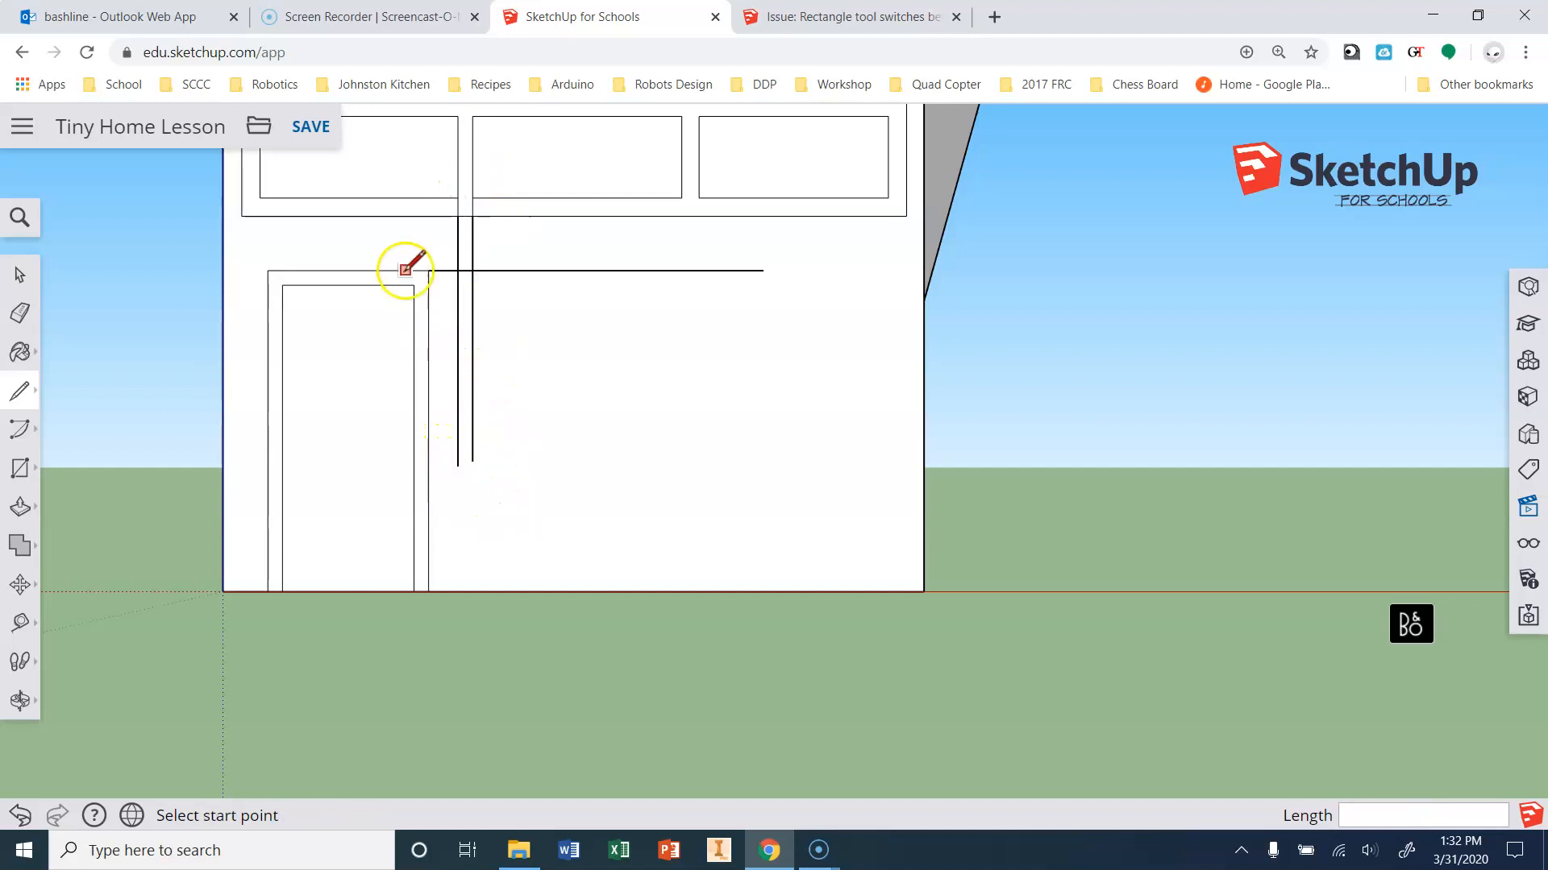
{"action": "left_click_drag", "start_coordinate": [414, 285], "coordinate": [896, 284]}
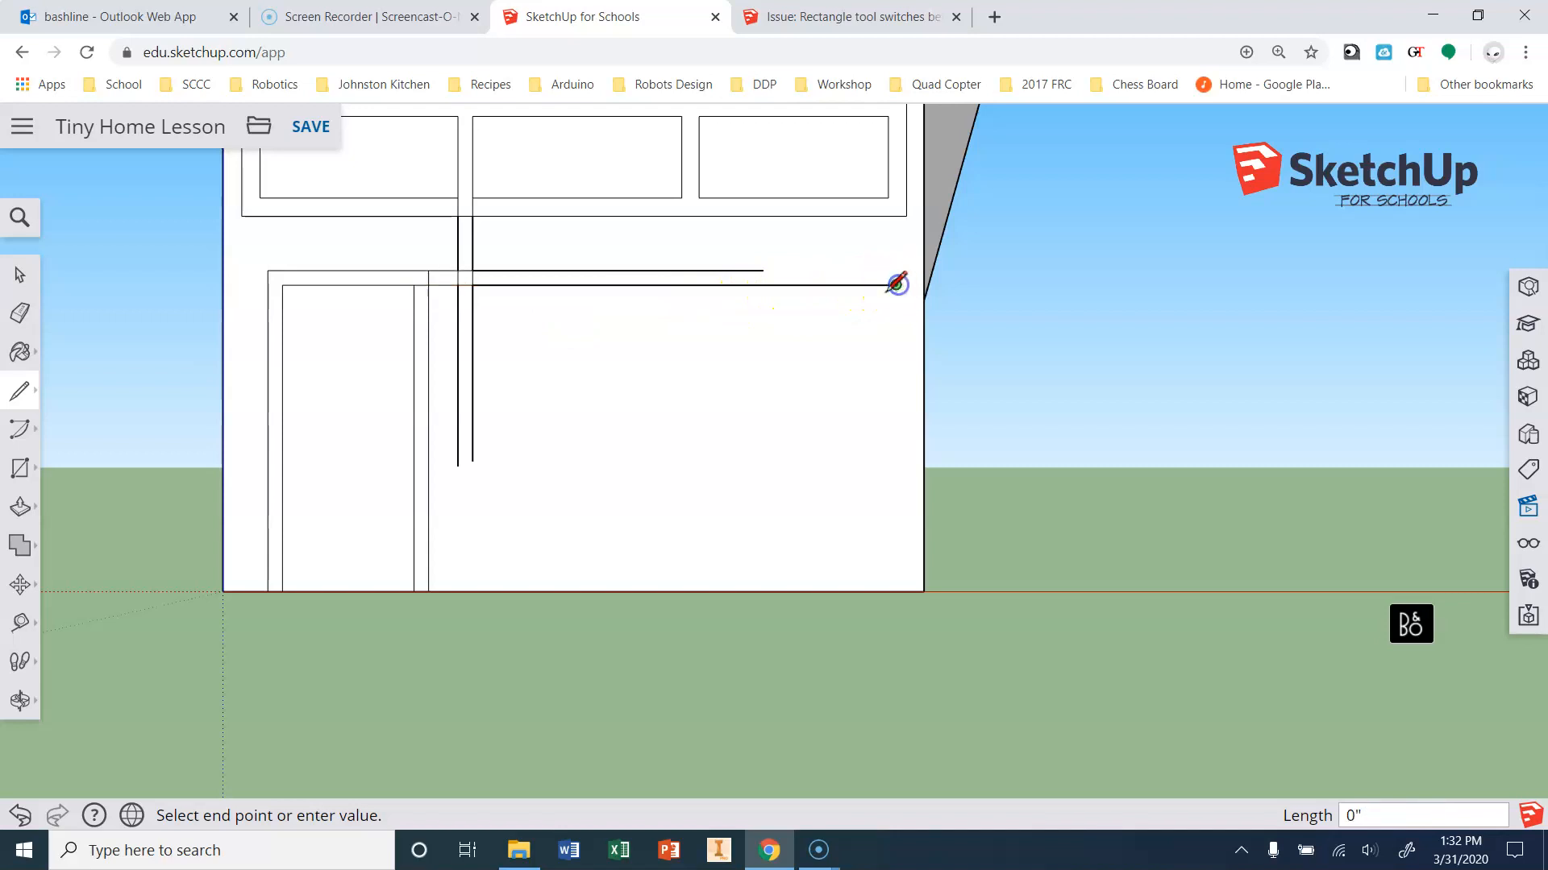
{"action": "left_click_drag", "start_coordinate": [763, 270], "coordinate": [895, 271]}
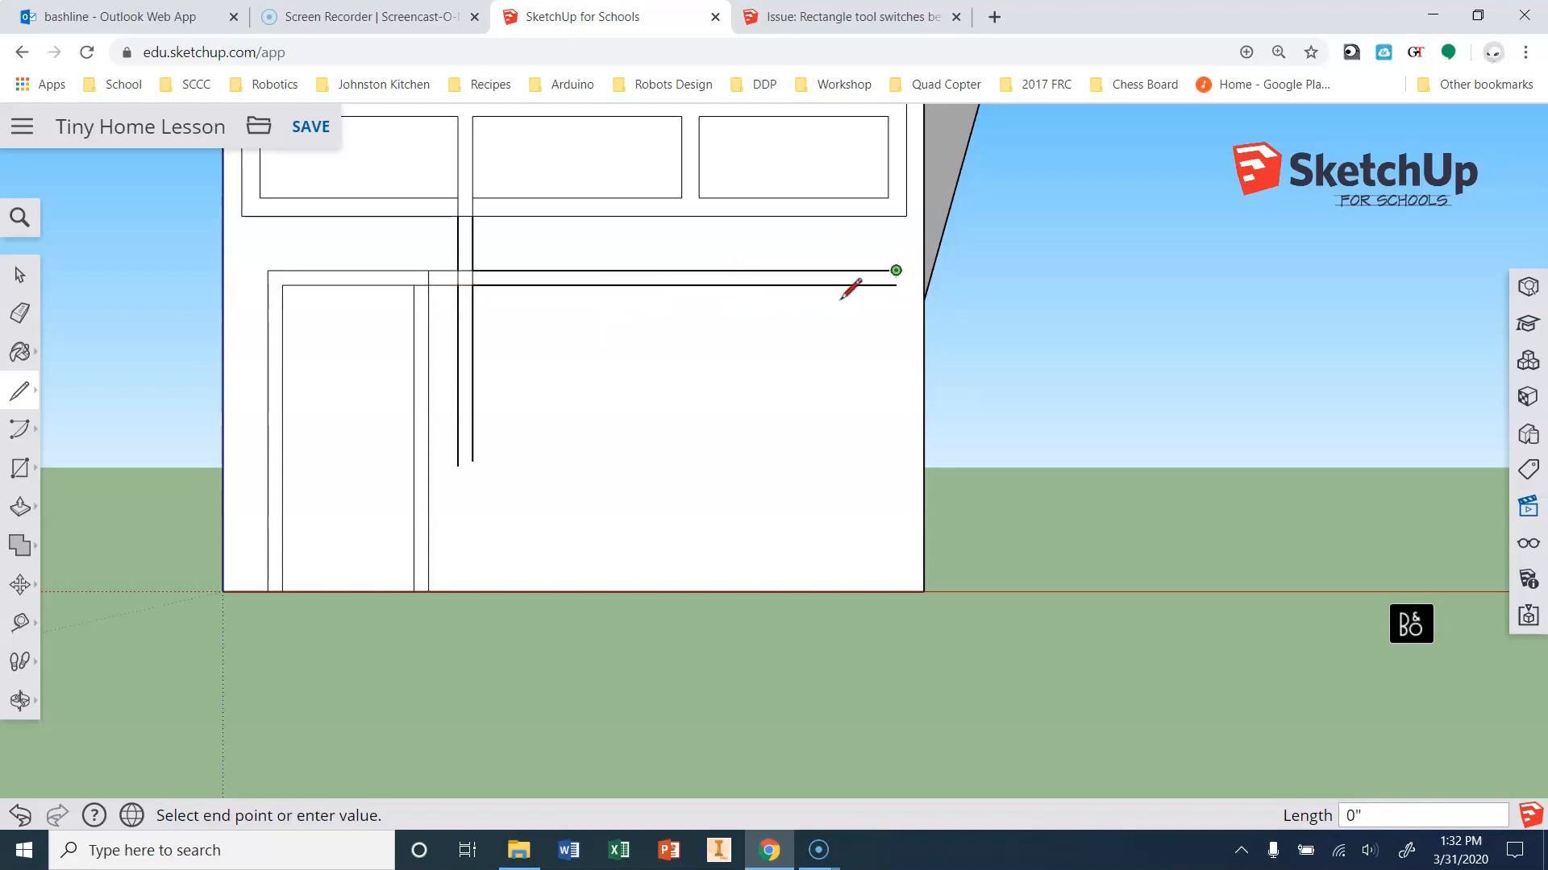
Draw two vertical lines downward from both edges of the three-pane window's right divider, past the horizontal lines.
{"action": "left_click", "coordinate": [681, 197]}
{"action": "left_click", "coordinate": [681, 465]}
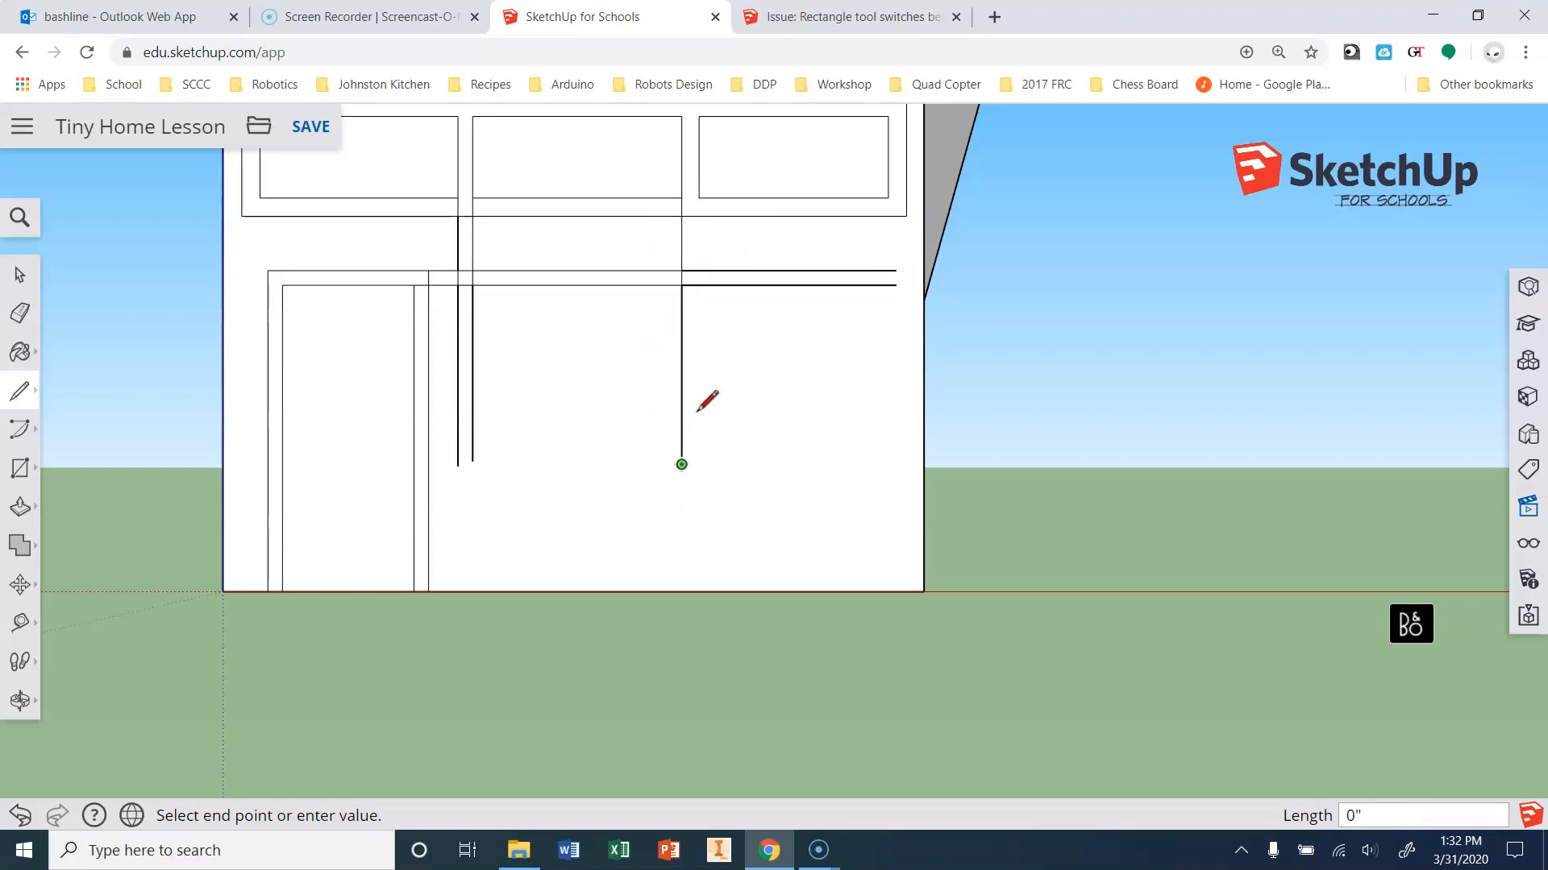
{"action": "left_click", "coordinate": [698, 214]}
{"action": "left_click", "coordinate": [699, 215]}
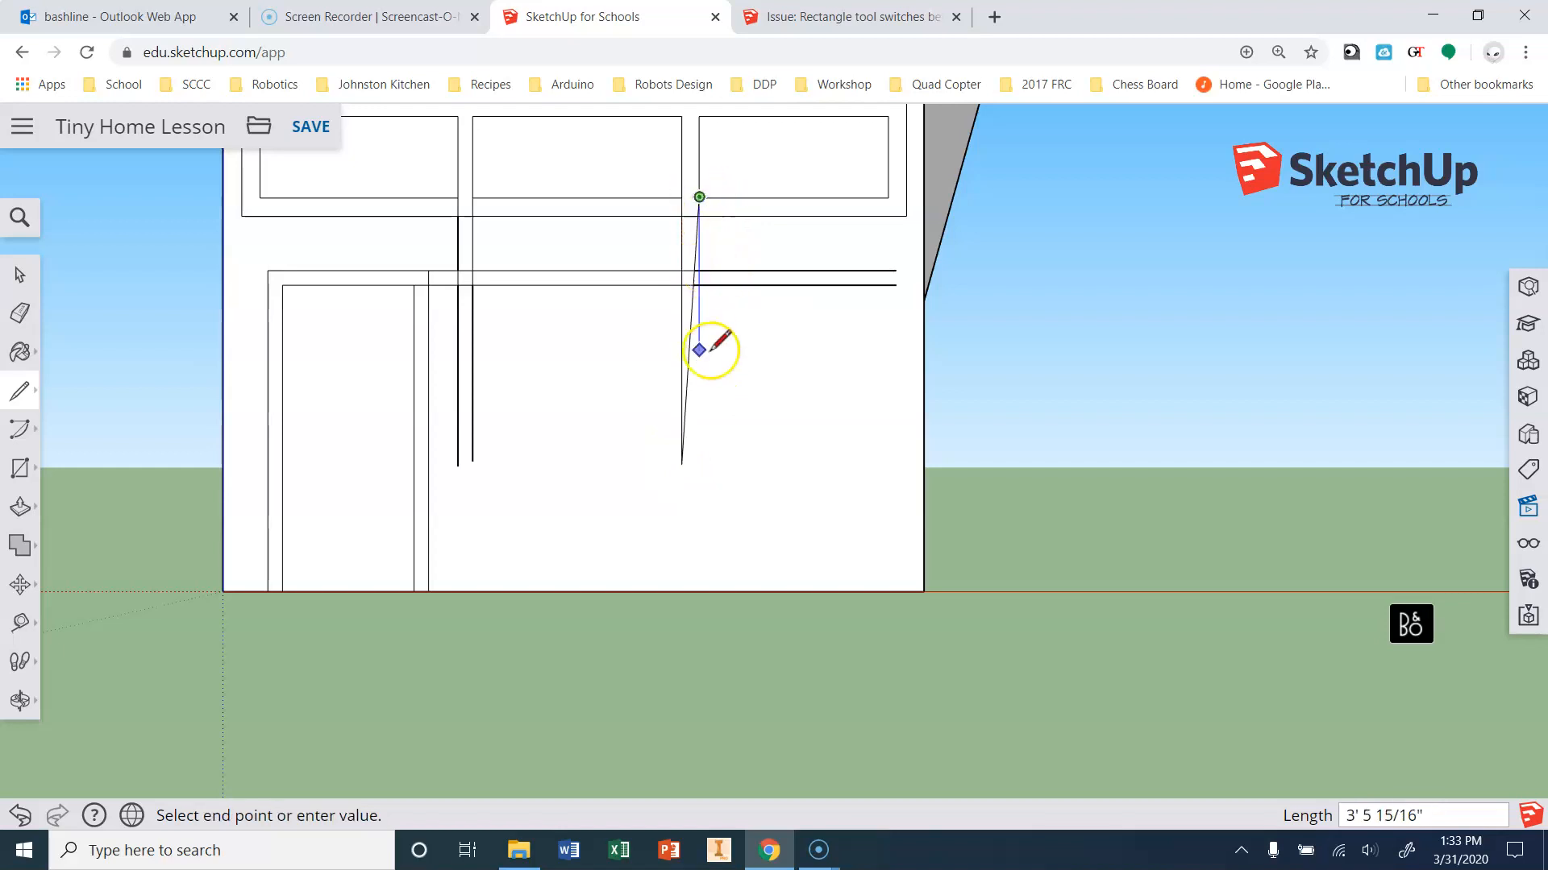
{"action": "left_click", "coordinate": [699, 465]}
{"action": "key", "text": "Escape"}
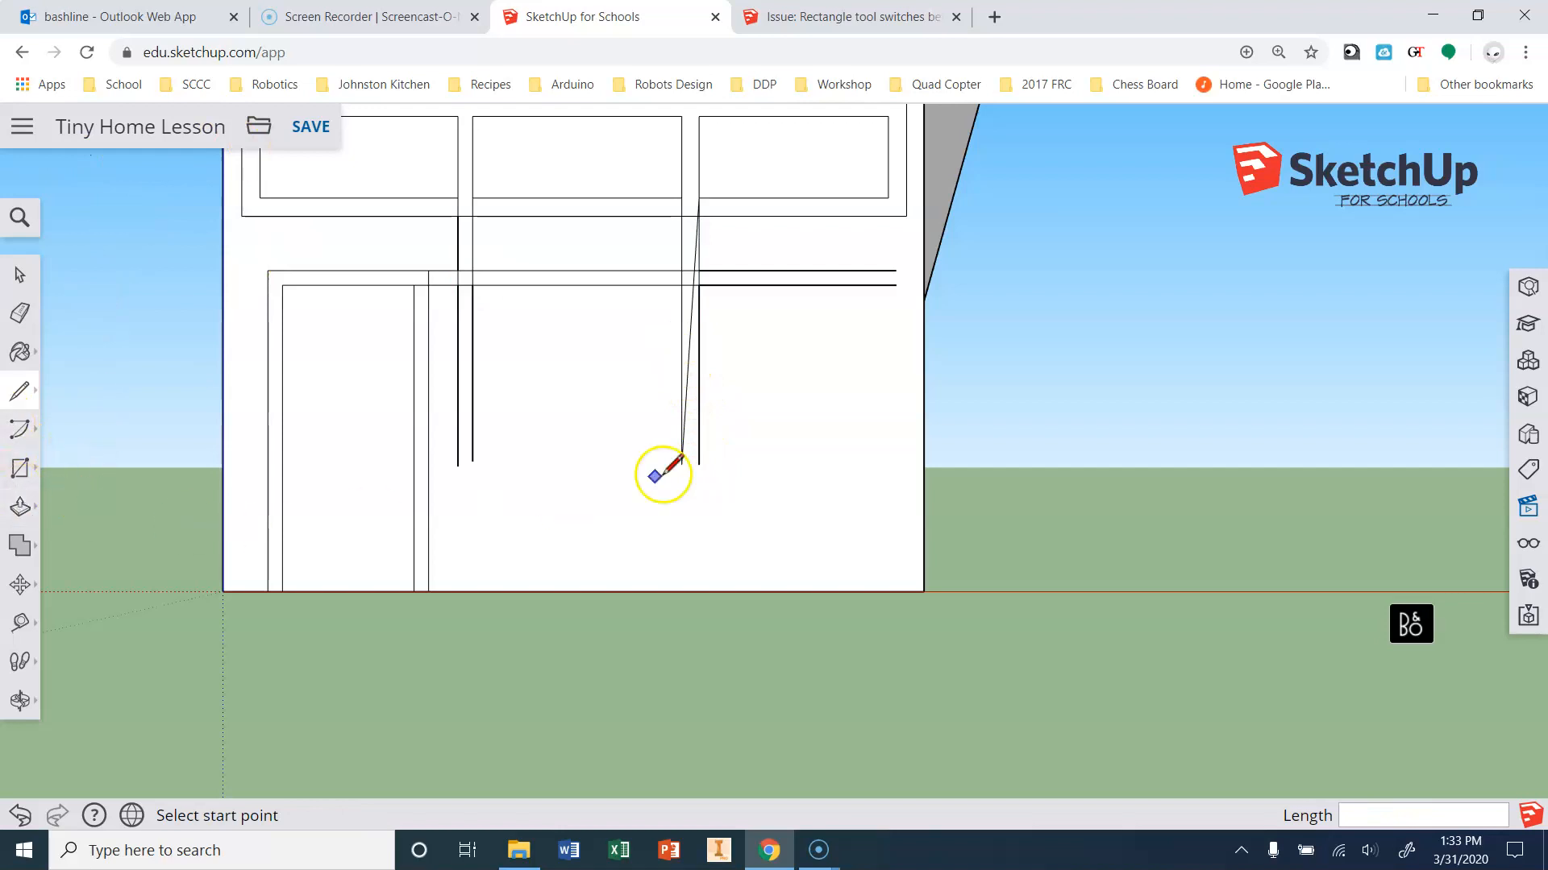
Erase the stray slanted line and the vertical line beside it below the window's right divider, leaving the window frame intact.
{"action": "left_click", "coordinate": [20, 312]}
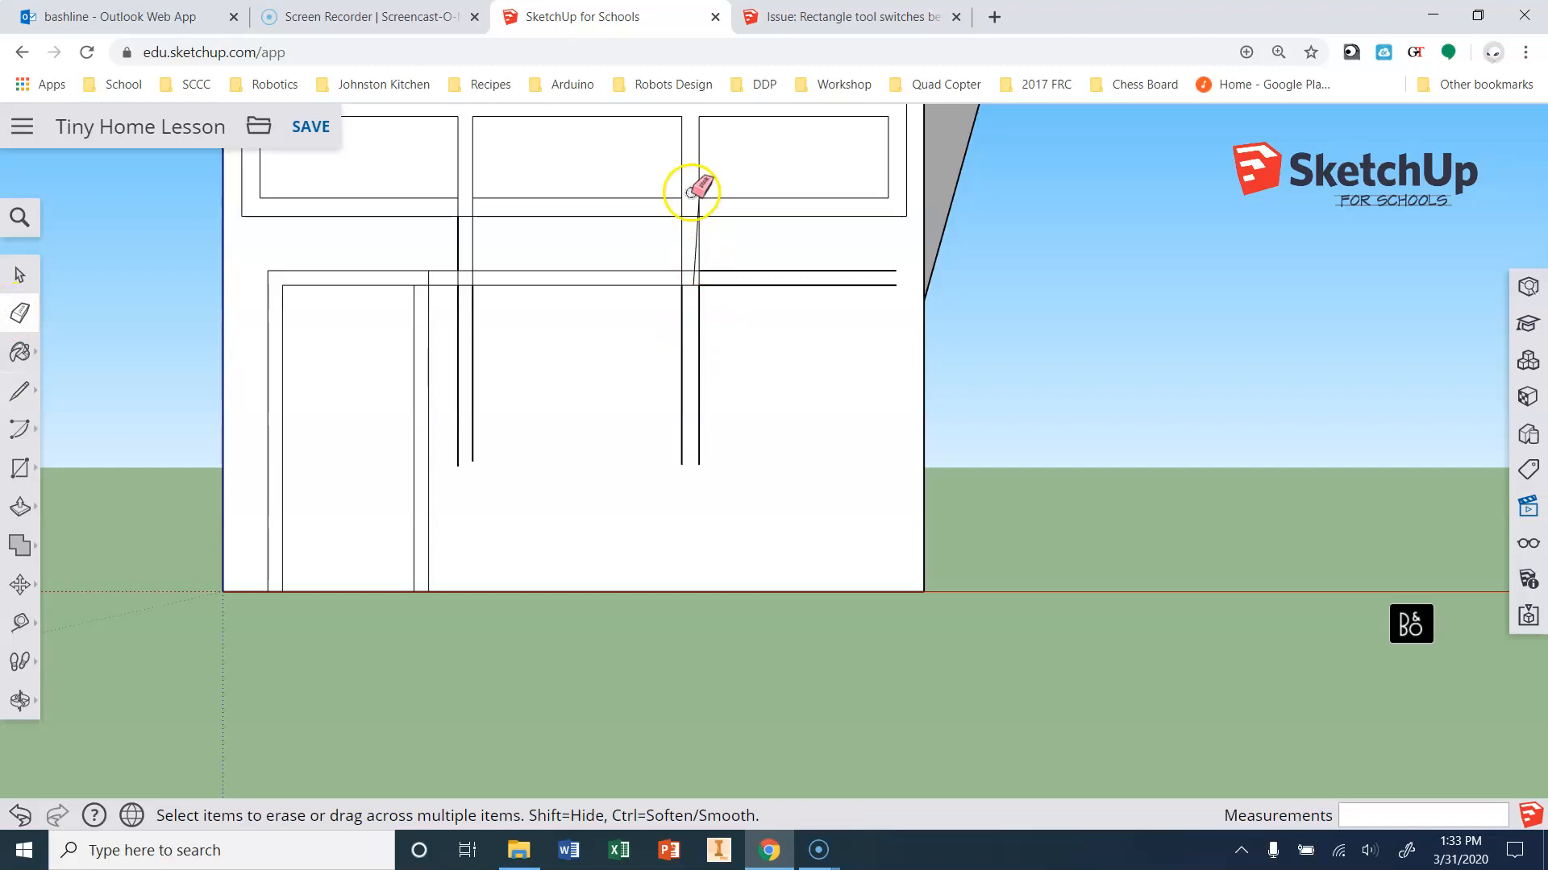
{"action": "scroll", "coordinate": [697, 225], "scroll_direction": "up", "scroll_amount": 3}
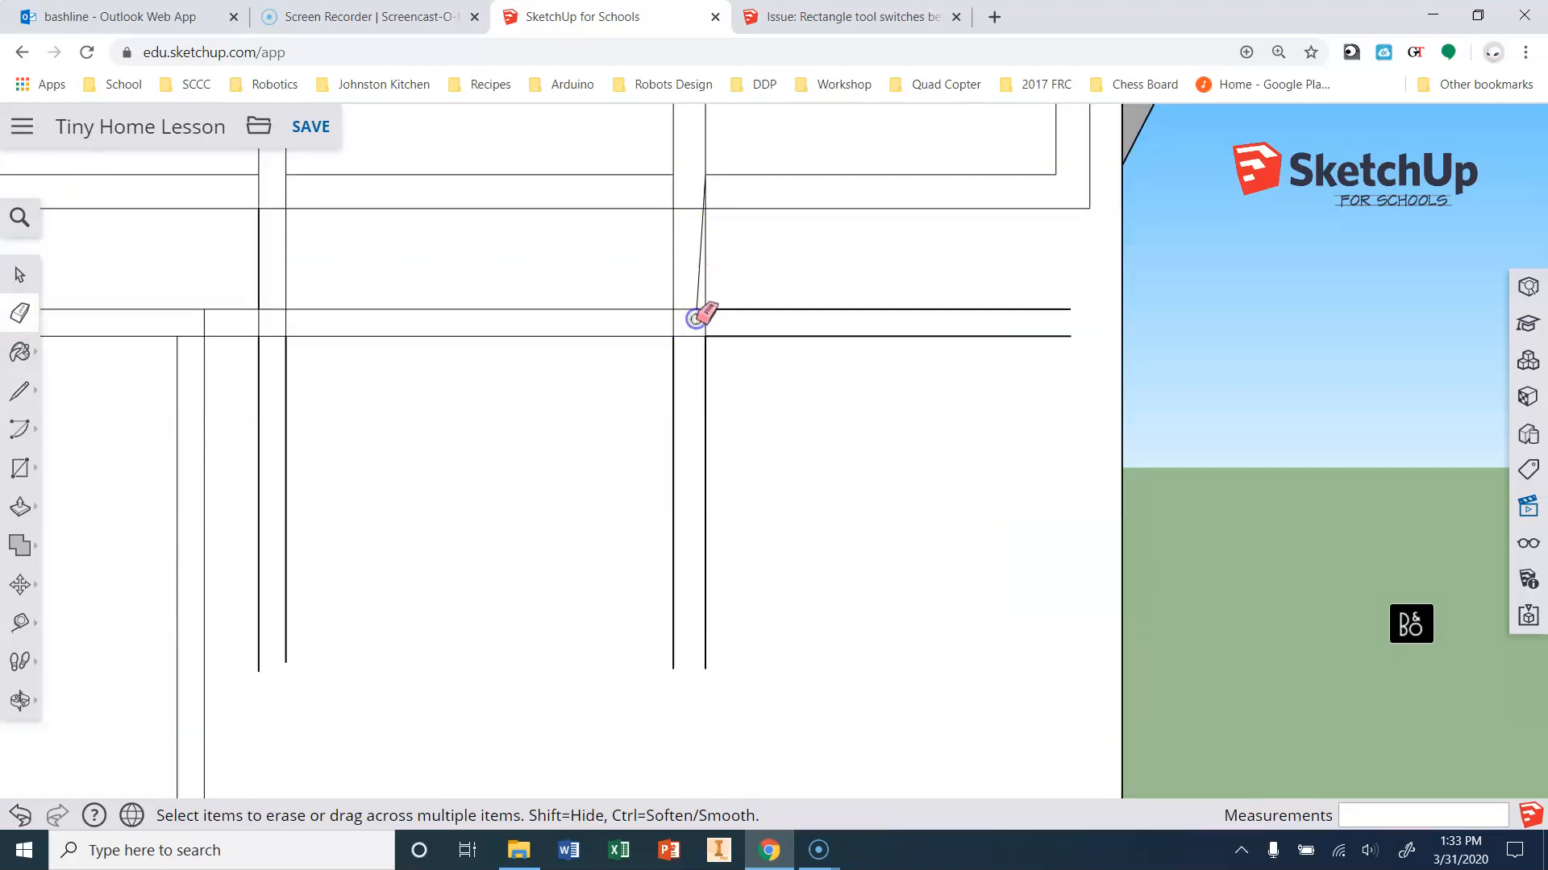
{"action": "scroll", "coordinate": [706, 168], "scroll_direction": "up", "scroll_amount": 5}
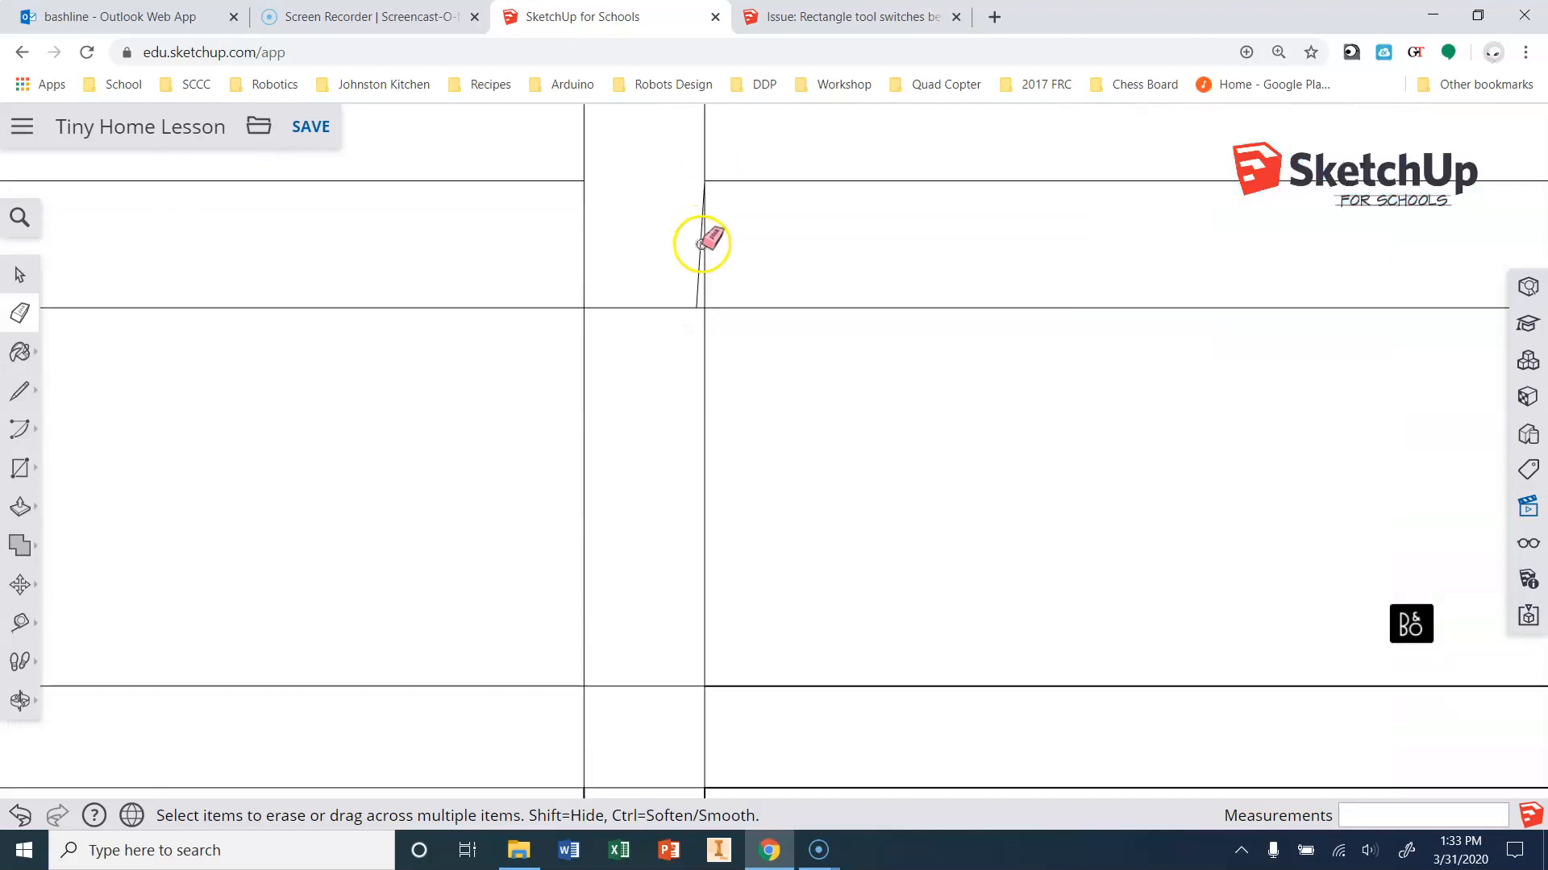
{"action": "left_click", "coordinate": [696, 289]}
{"action": "key", "text": "ctrl+z"}
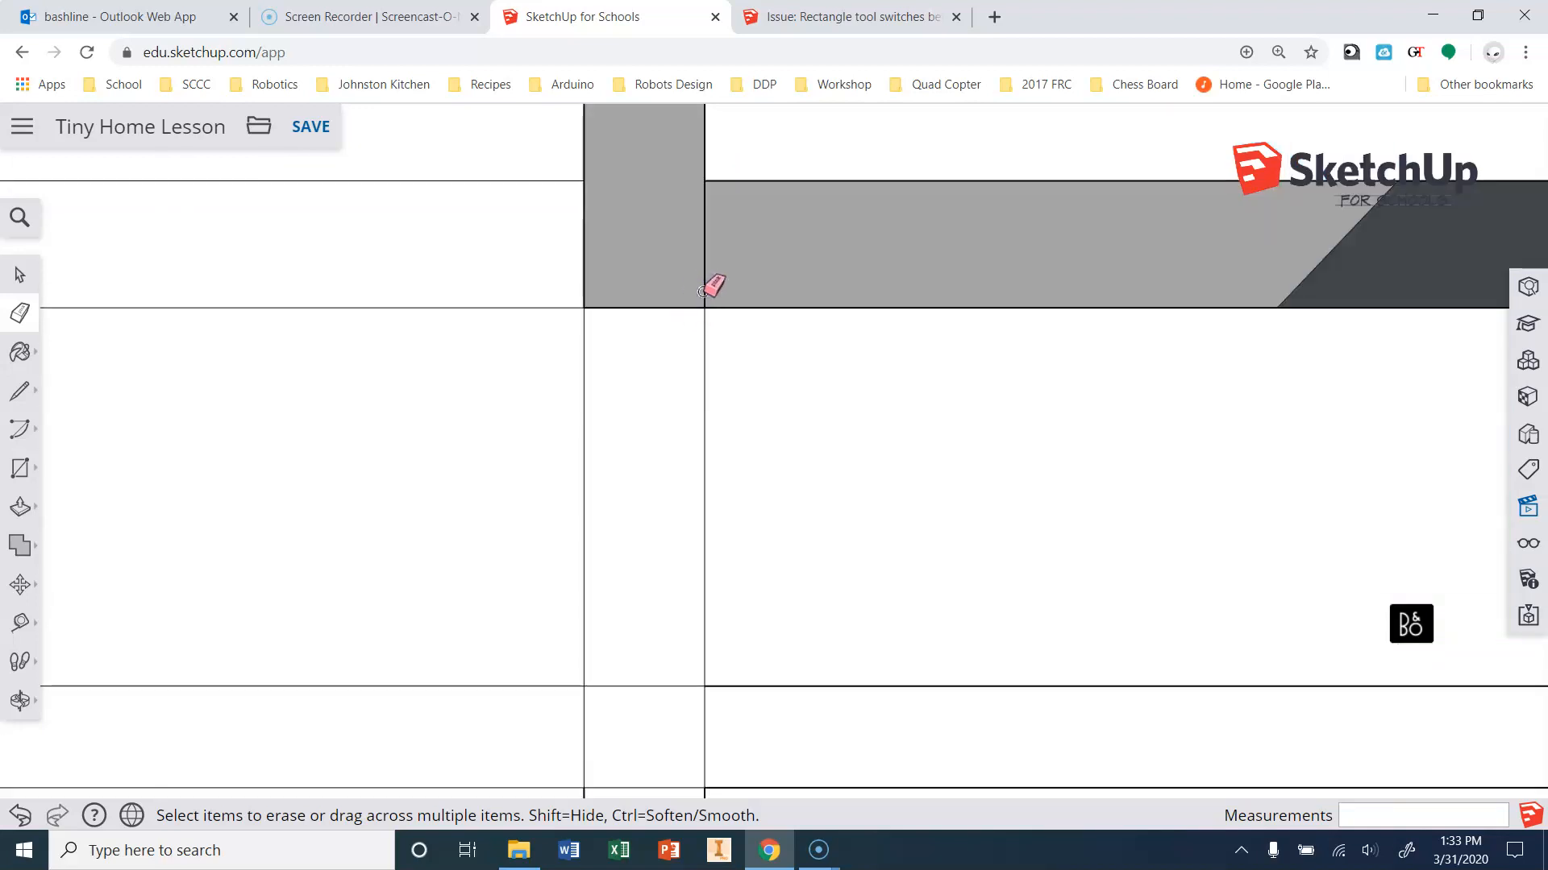
{"action": "left_click", "coordinate": [701, 296]}
{"action": "scroll", "coordinate": [702, 274], "scroll_direction": "up", "scroll_amount": 4}
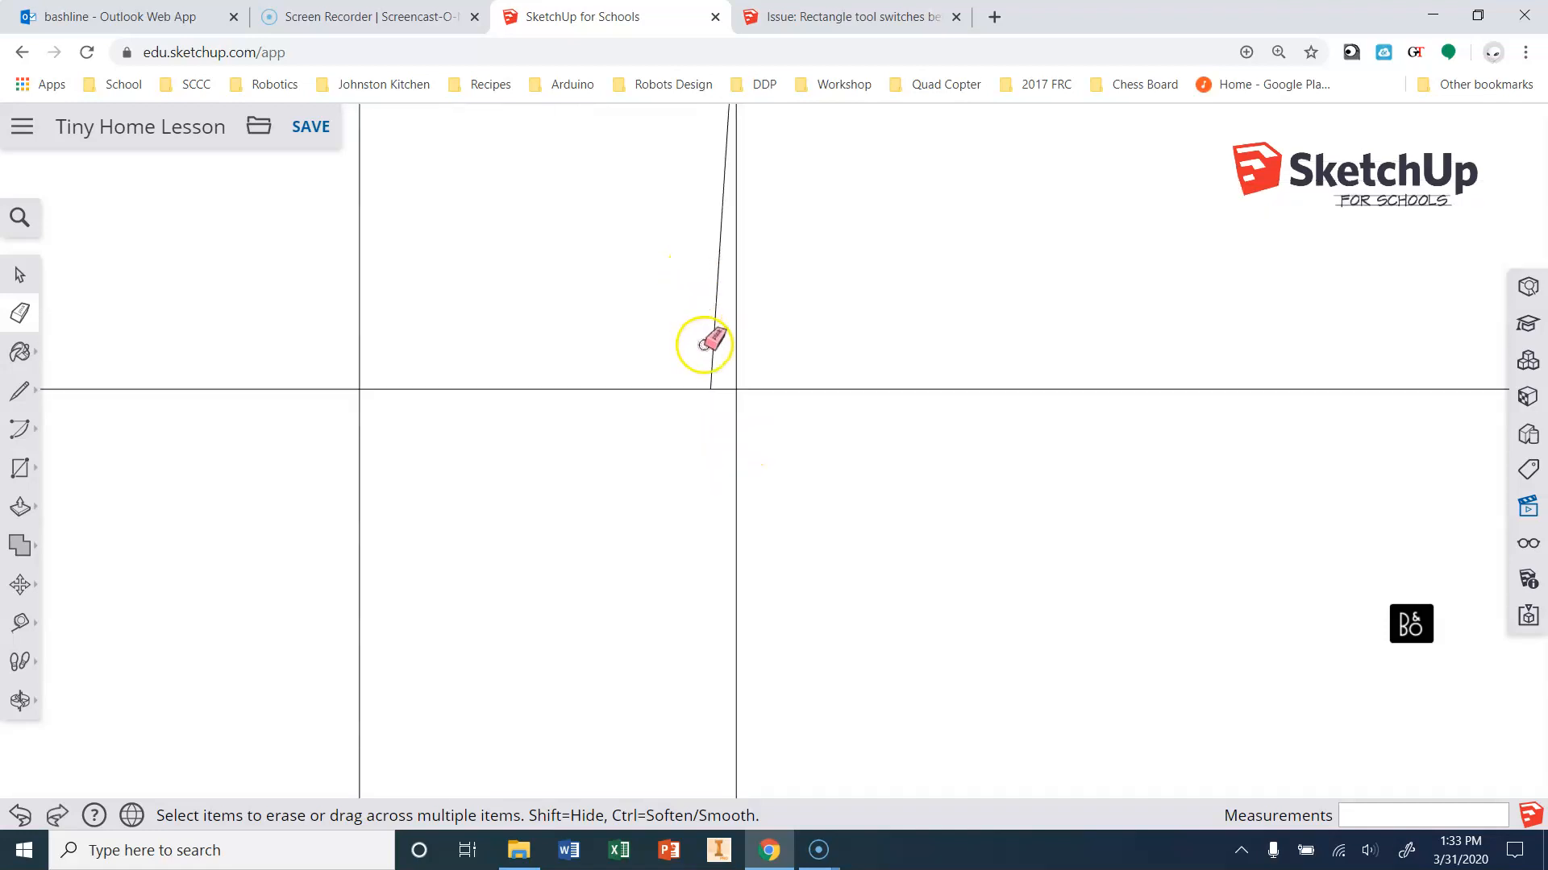
{"action": "key", "text": "ctrl+z"}
{"action": "scroll", "coordinate": [637, 395], "scroll_direction": "down", "scroll_amount": 4}
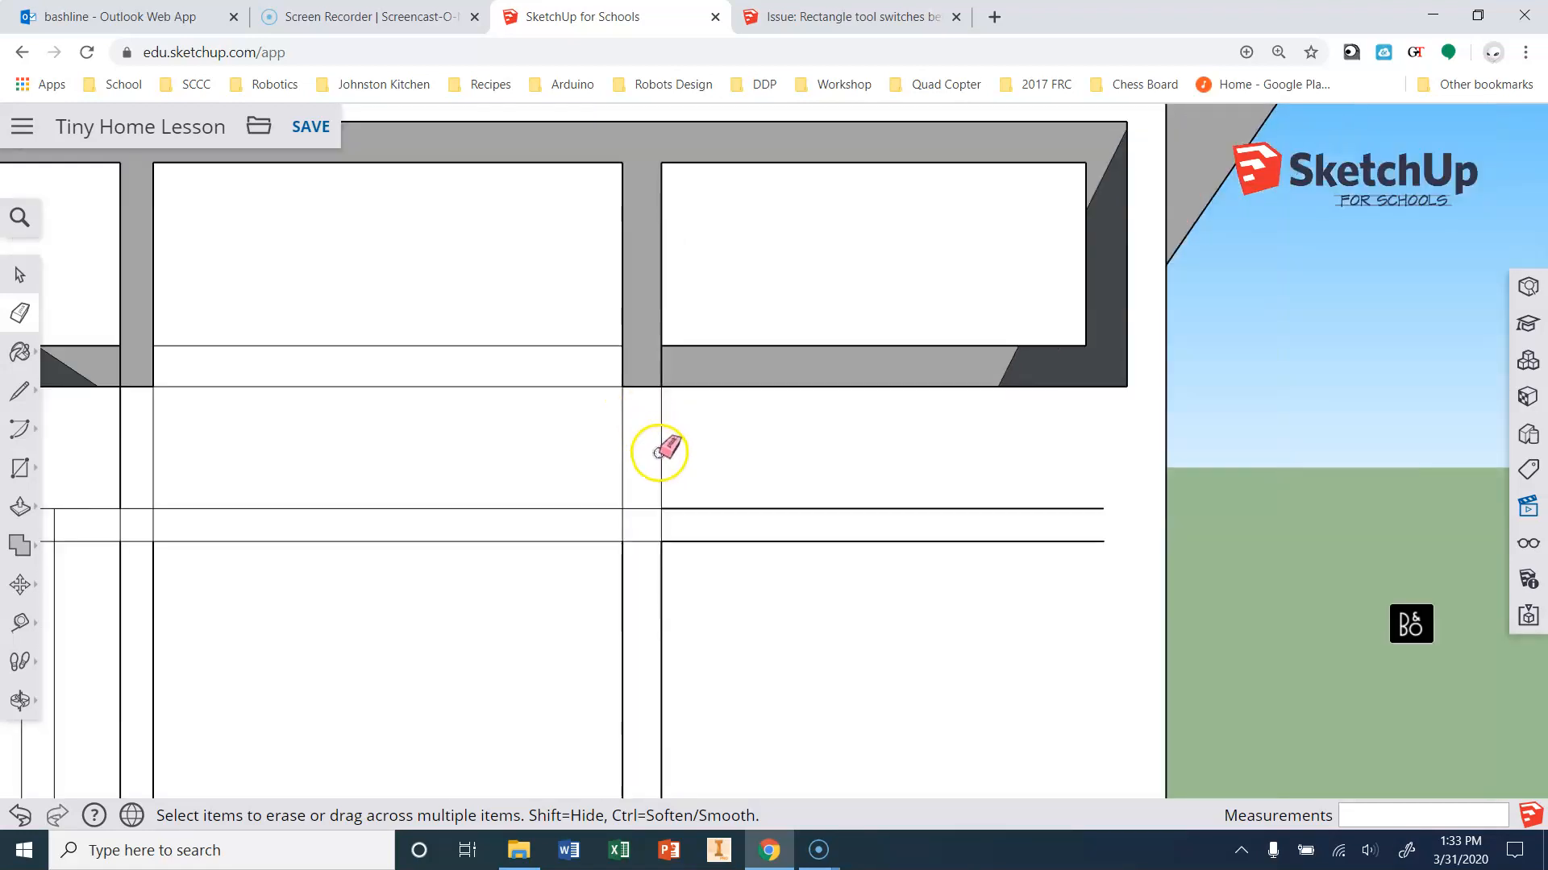
{"action": "mouse_move", "coordinate": [663, 467]}
{"action": "left_mouse_down"}
{"action": "mouse_move", "coordinate": [712, 342]}
{"action": "mouse_move", "coordinate": [779, 337]}
{"action": "left_mouse_up"}
{"action": "scroll", "coordinate": [649, 356], "scroll_direction": "down", "scroll_amount": 5}
{"action": "scroll", "coordinate": [667, 552], "scroll_direction": "up", "scroll_amount": 2}
Redraw the vertical line from the right window pane's lower-left corner down past the two horizontal lines.
{"action": "left_click", "coordinate": [22, 395]}
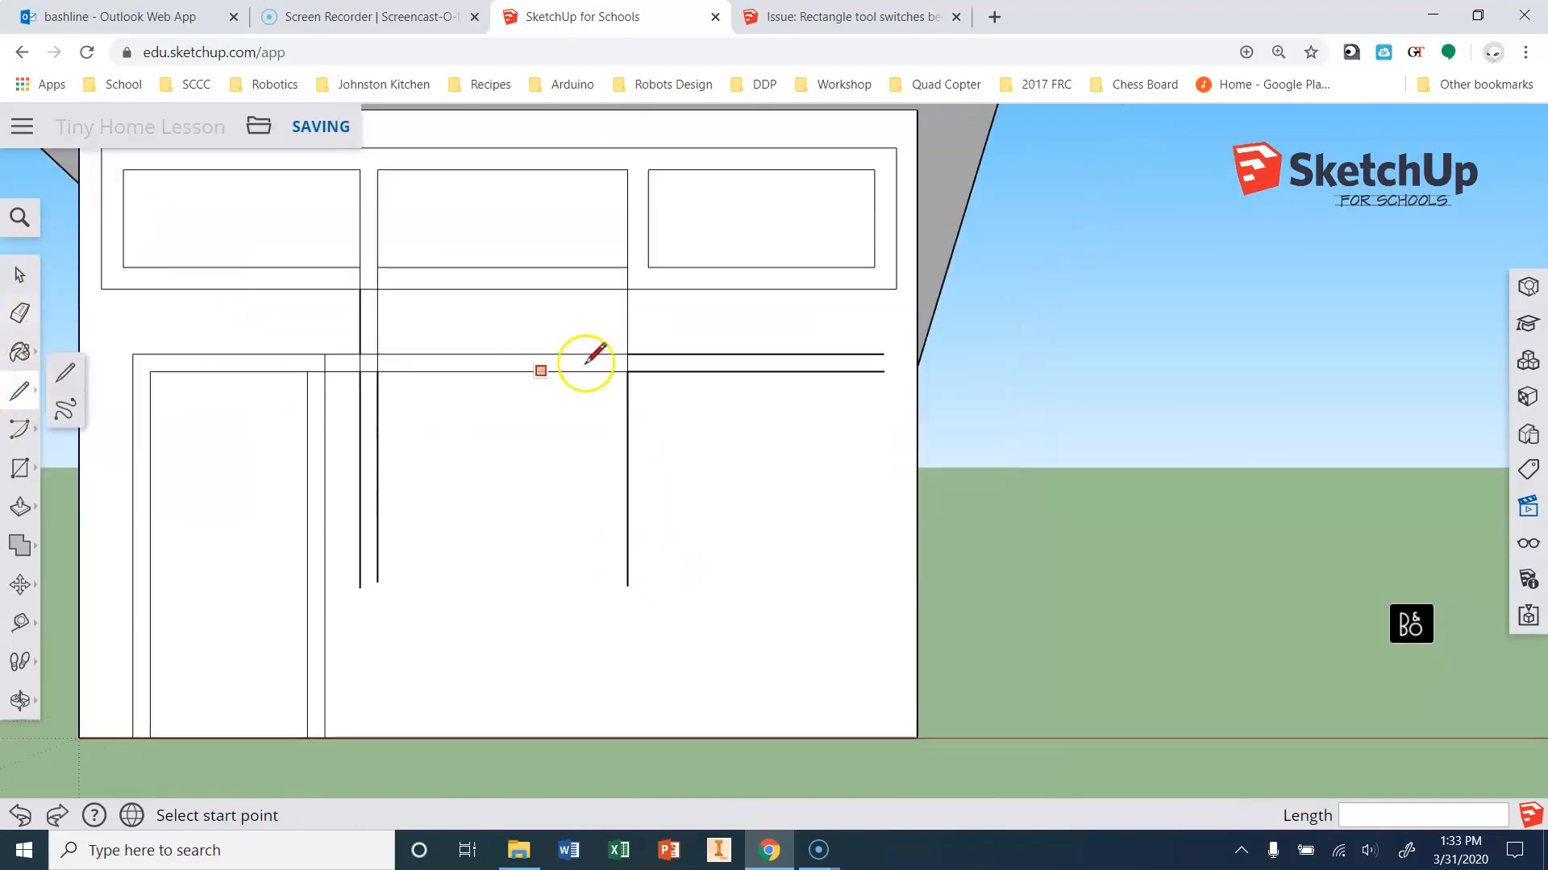
{"action": "left_click", "coordinate": [649, 266]}
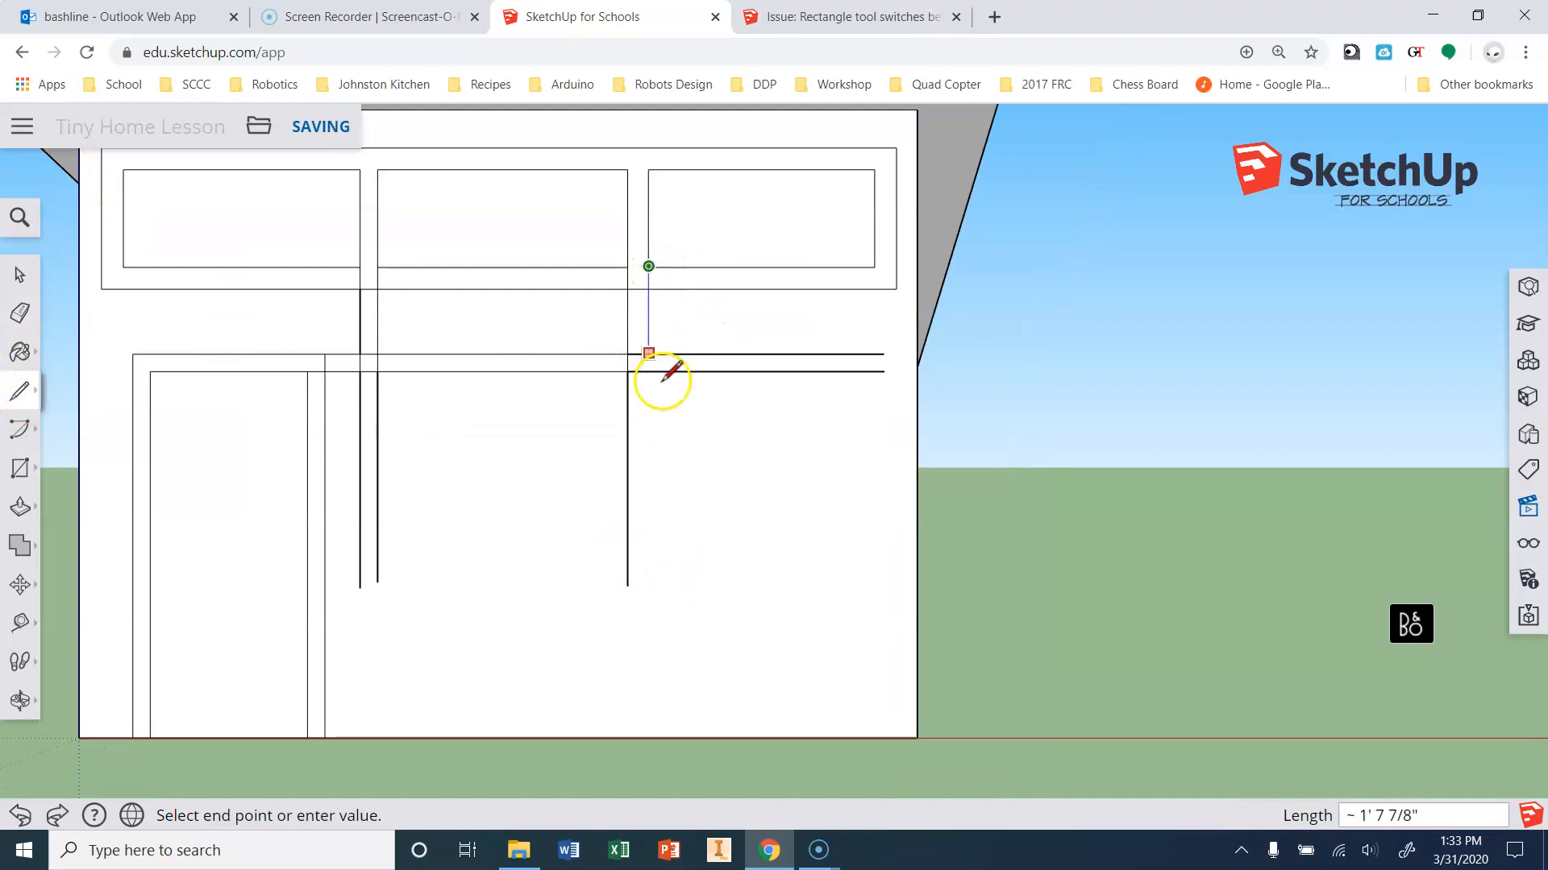
{"action": "left_click", "coordinate": [649, 597]}
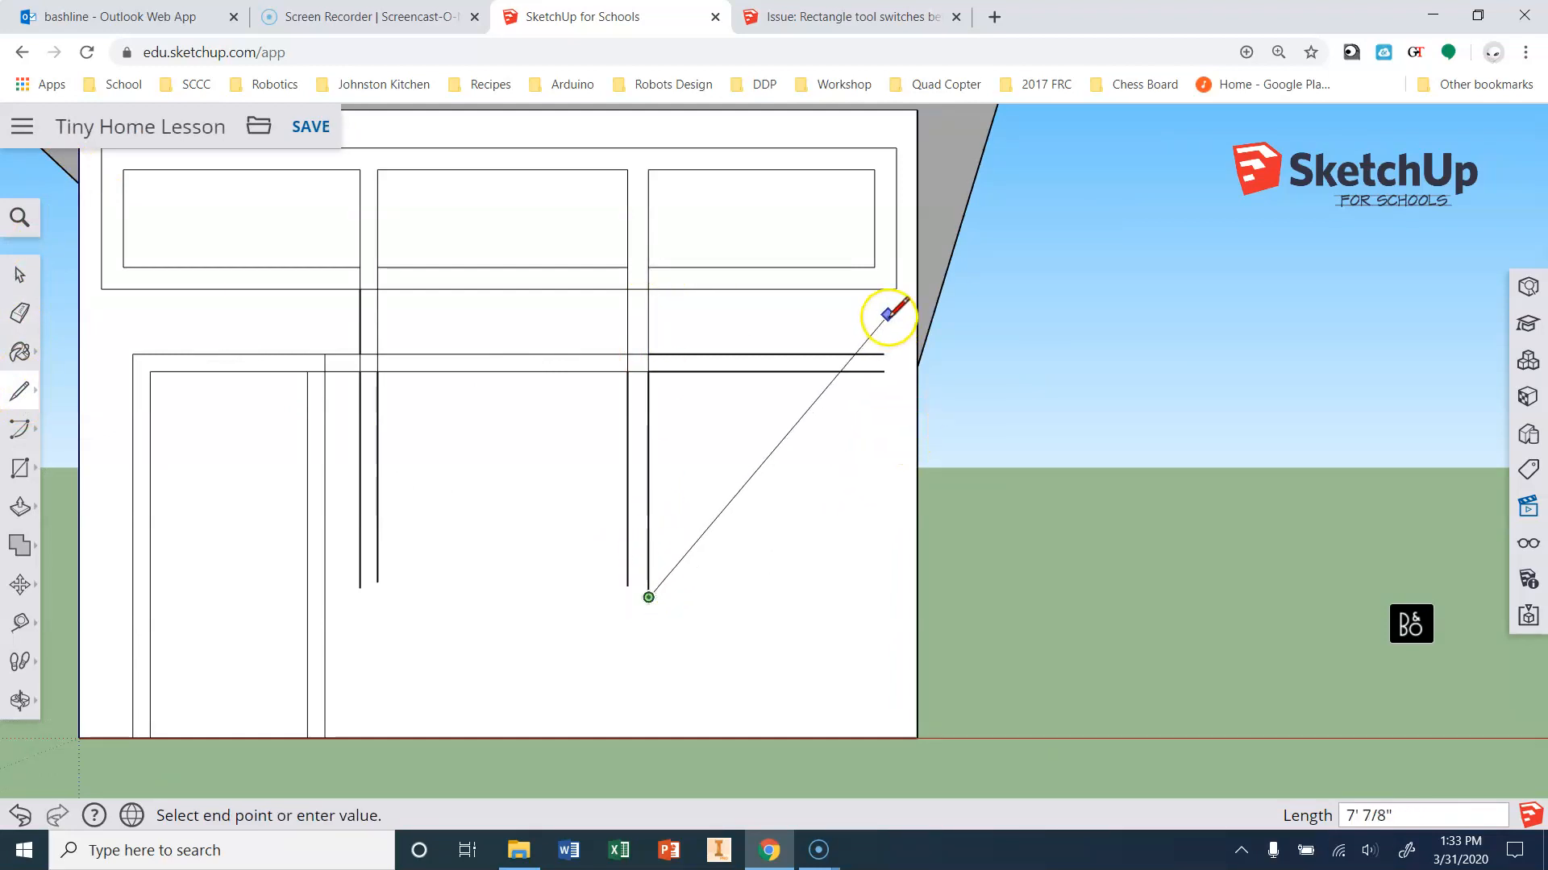
{"action": "key", "text": "Escape"}
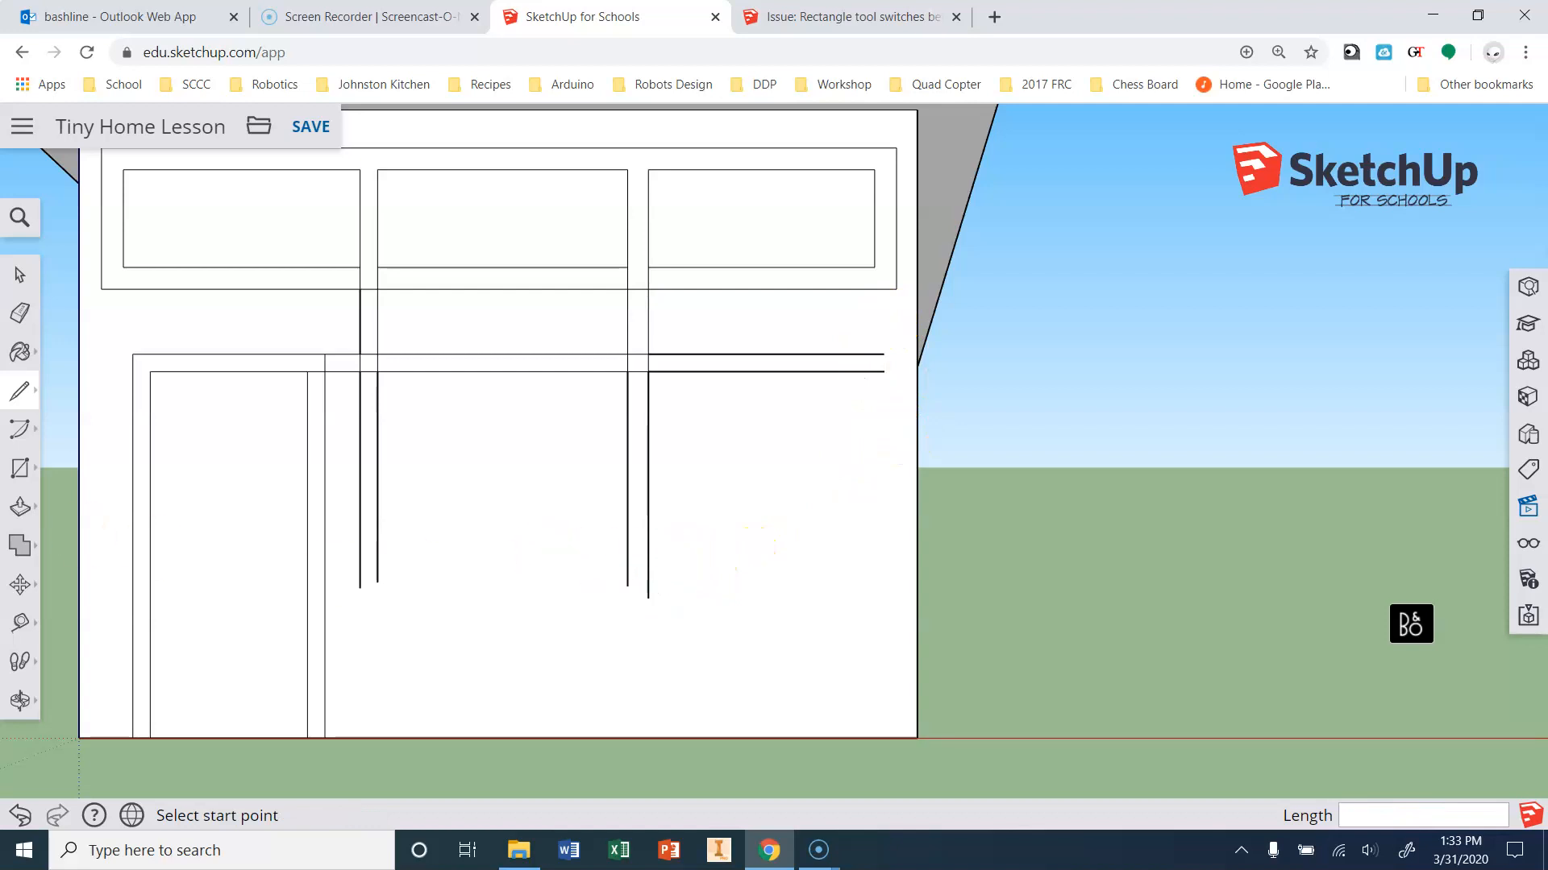
Erase the vertical line segments between the three-pane window and the upper horizontal line.
{"action": "left_click", "coordinate": [20, 313]}
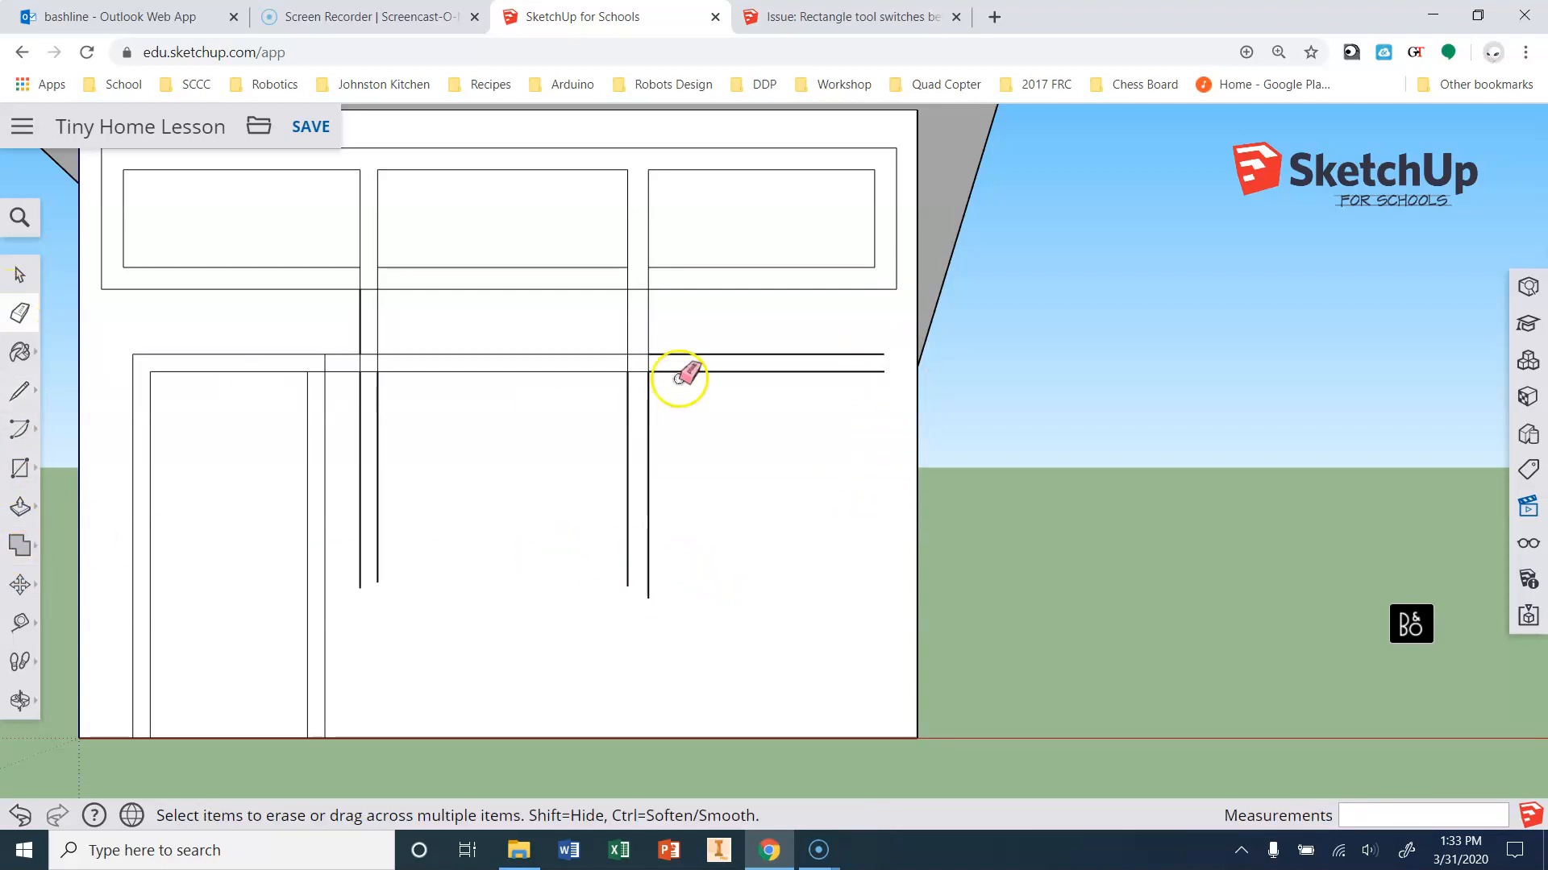
{"action": "left_click_drag", "start_coordinate": [482, 318], "coordinate": [681, 315]}
{"action": "left_click", "coordinate": [649, 323]}
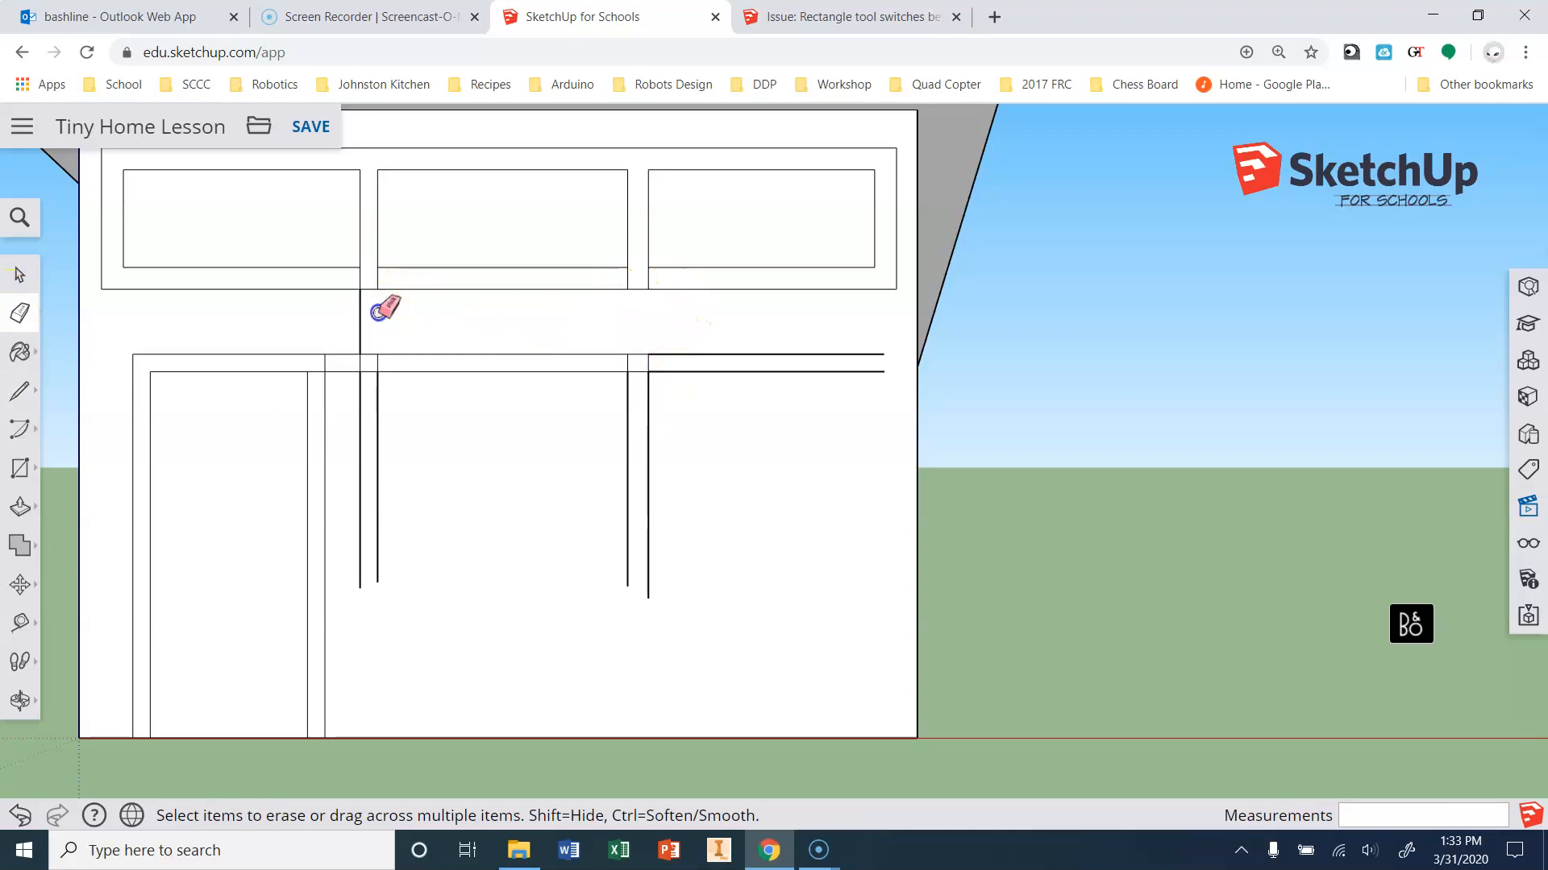
Erase the horizontal segments joining the door frame to the new window outline and the crossing lines inside the outline's frame band.
{"action": "scroll", "coordinate": [362, 354], "scroll_direction": "up", "scroll_amount": 3}
{"action": "left_click", "coordinate": [342, 356]}
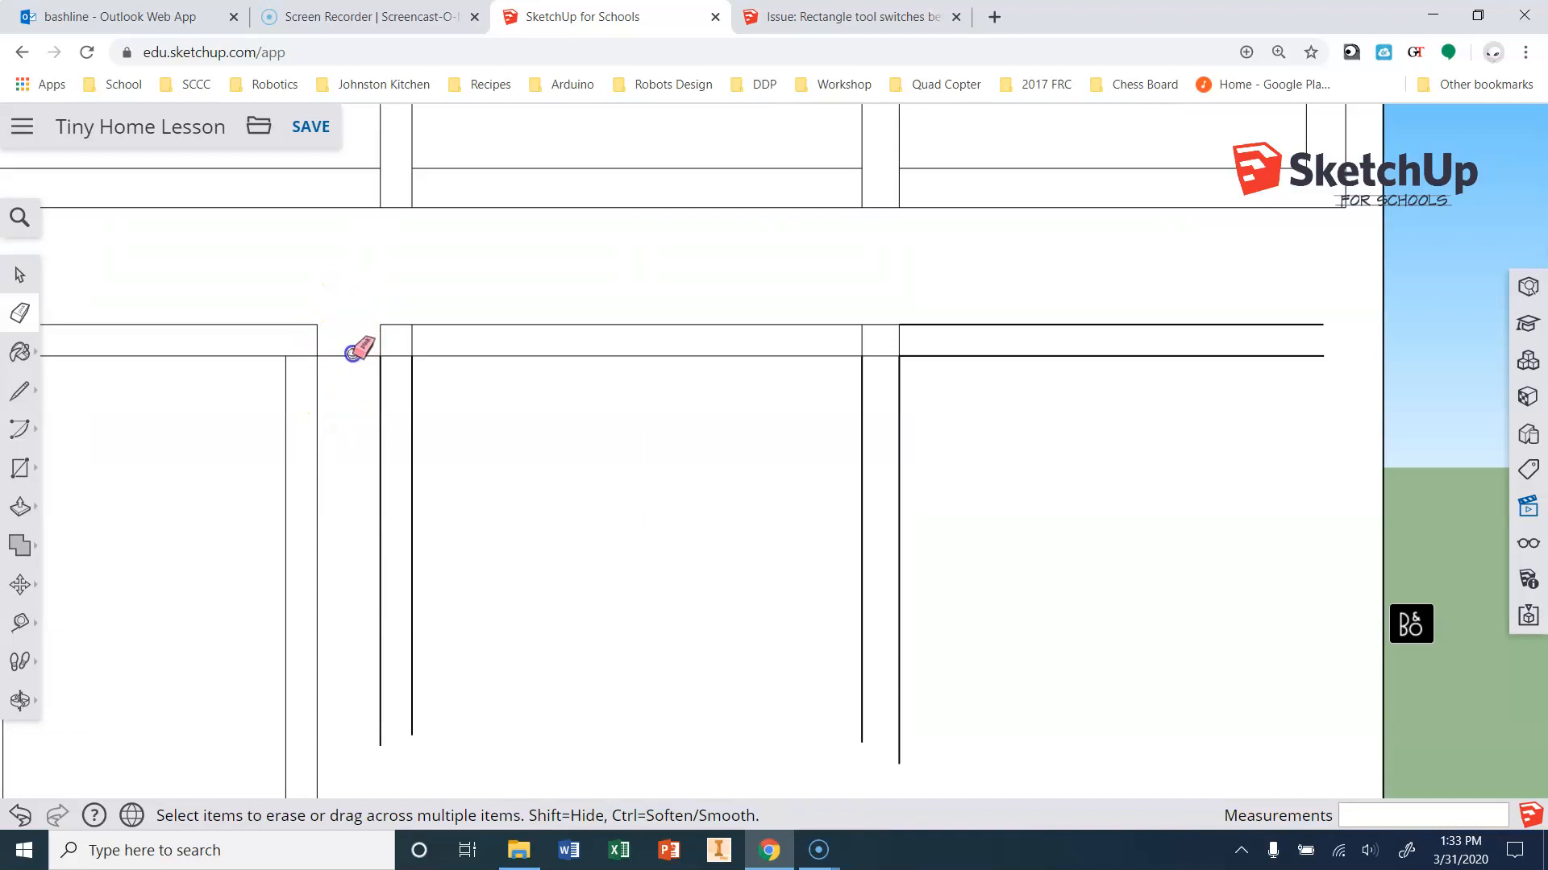
{"action": "left_click_drag", "start_coordinate": [392, 357], "coordinate": [393, 360]}
{"action": "left_click_drag", "start_coordinate": [913, 338], "coordinate": [886, 337]}
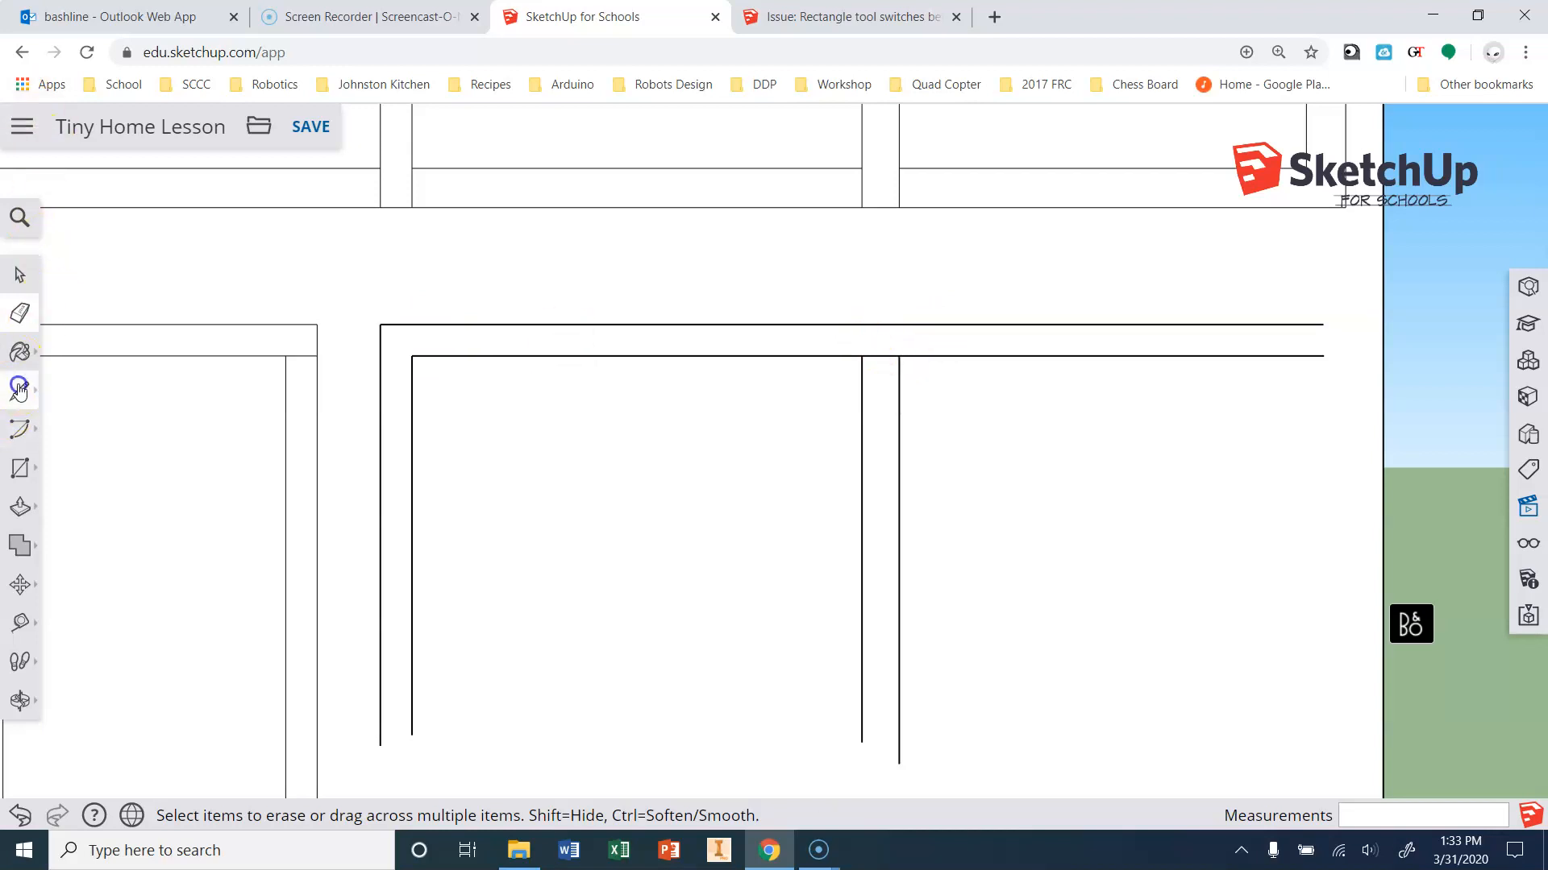
Extend the new window frame's right outer edge up to the top line and erase the inner segment crossing that side of the frame.
{"action": "left_click", "coordinate": [20, 391]}
{"action": "left_click", "coordinate": [899, 354]}
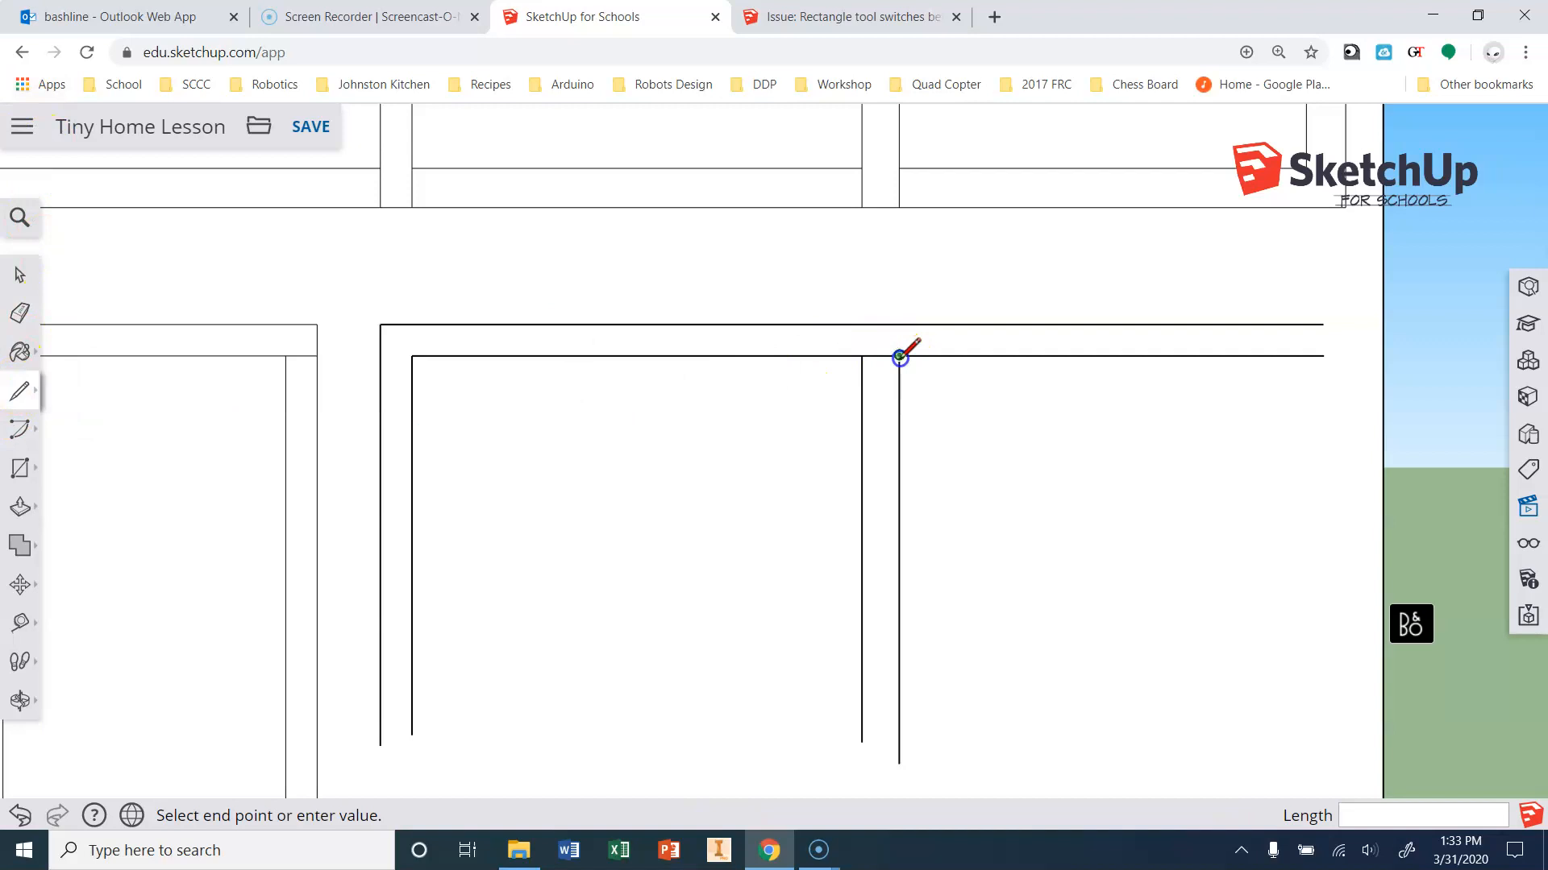
{"action": "left_click", "coordinate": [899, 325]}
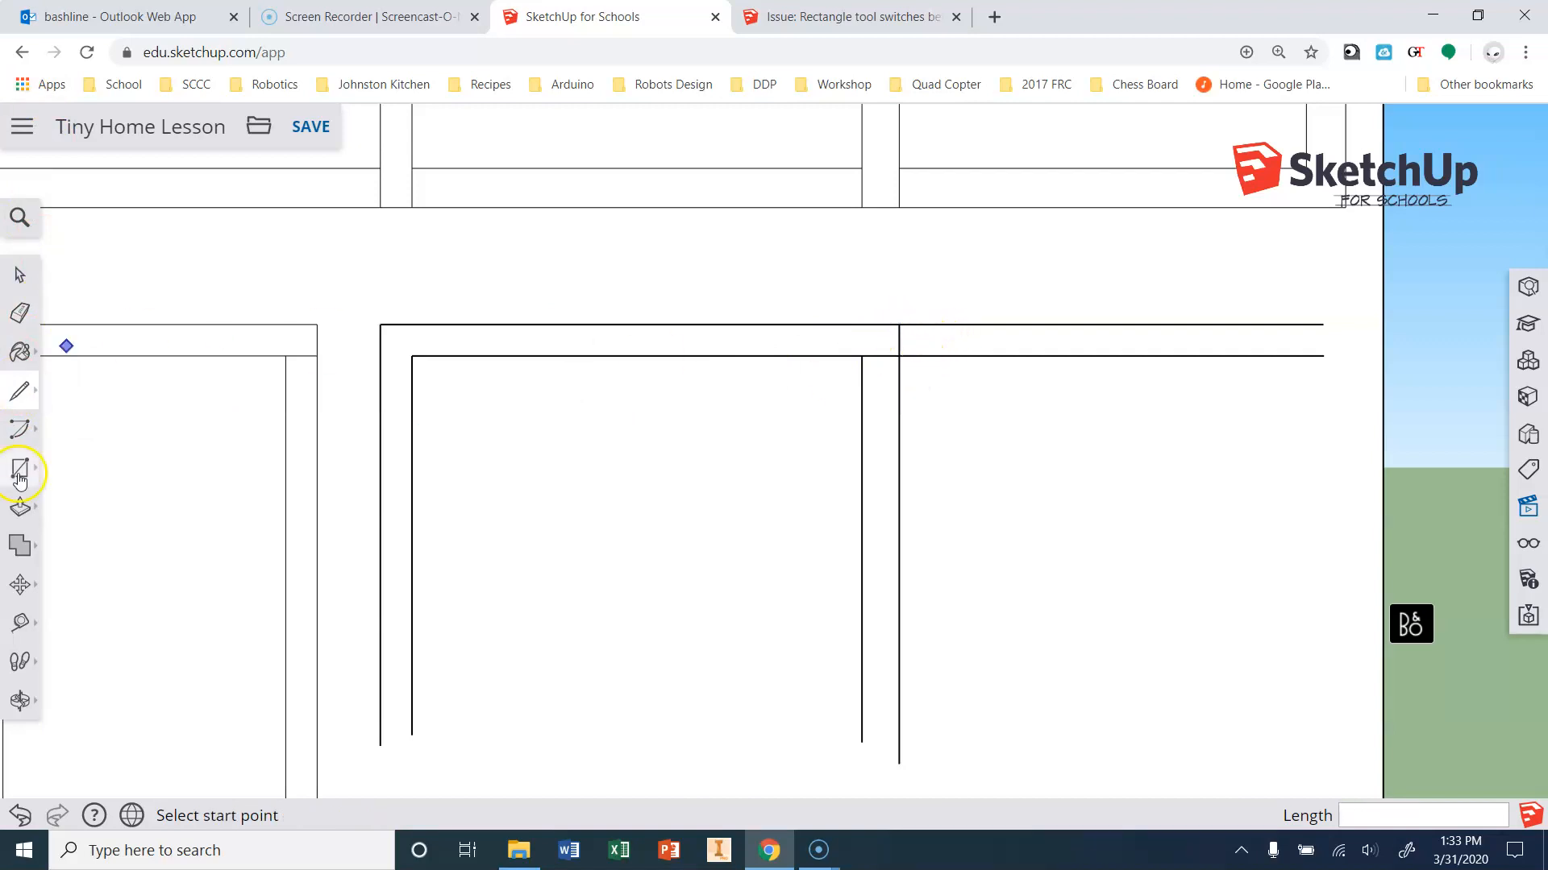
{"action": "left_click", "coordinate": [22, 307]}
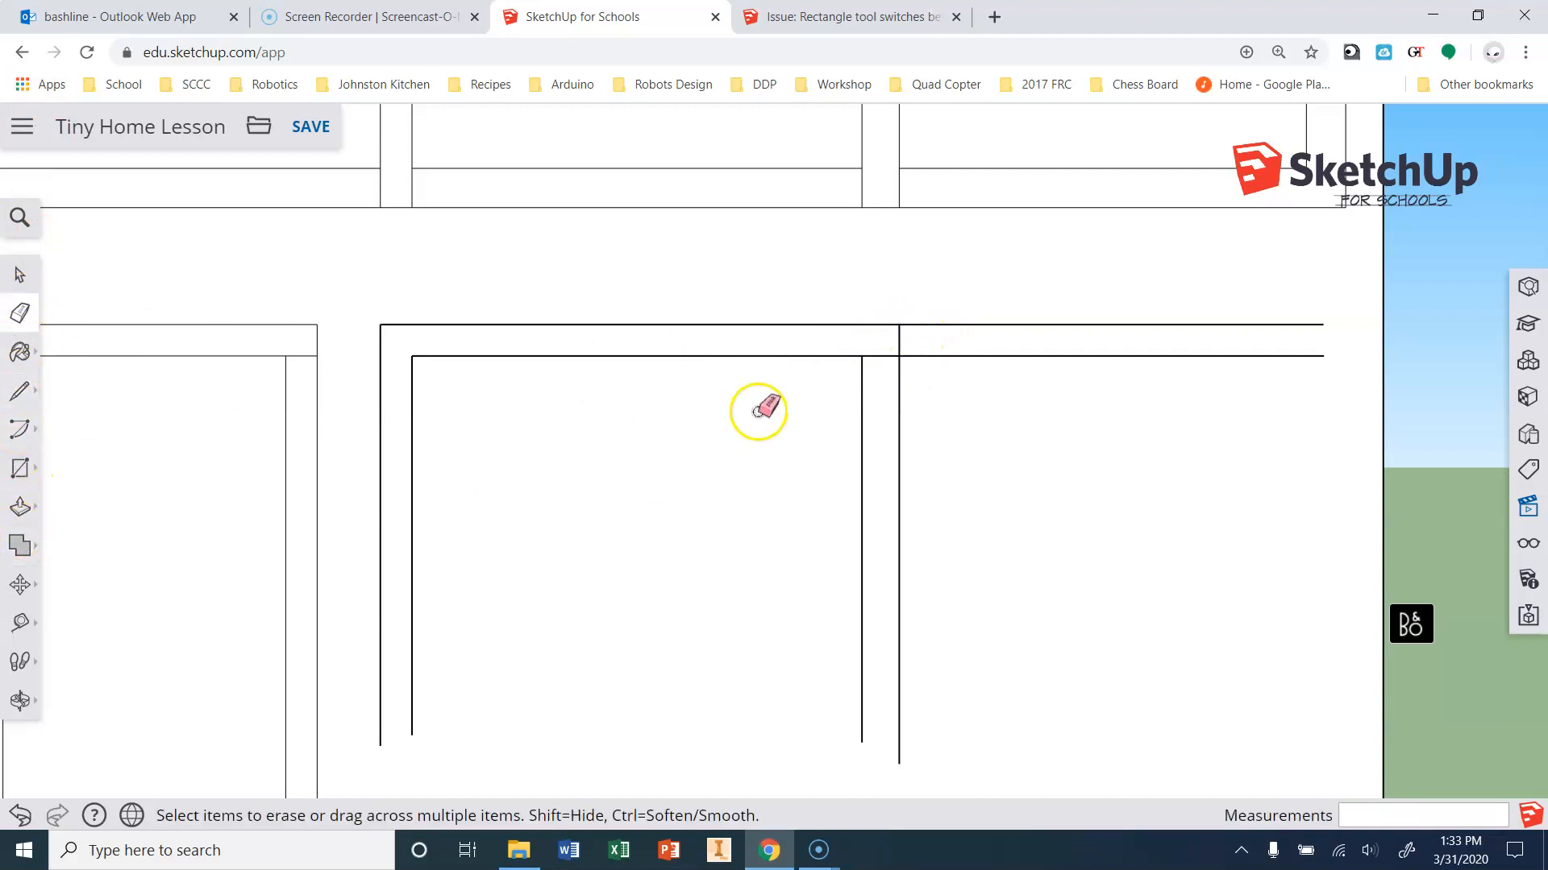
{"action": "scroll", "coordinate": [678, 359], "scroll_direction": "down", "scroll_amount": 3}
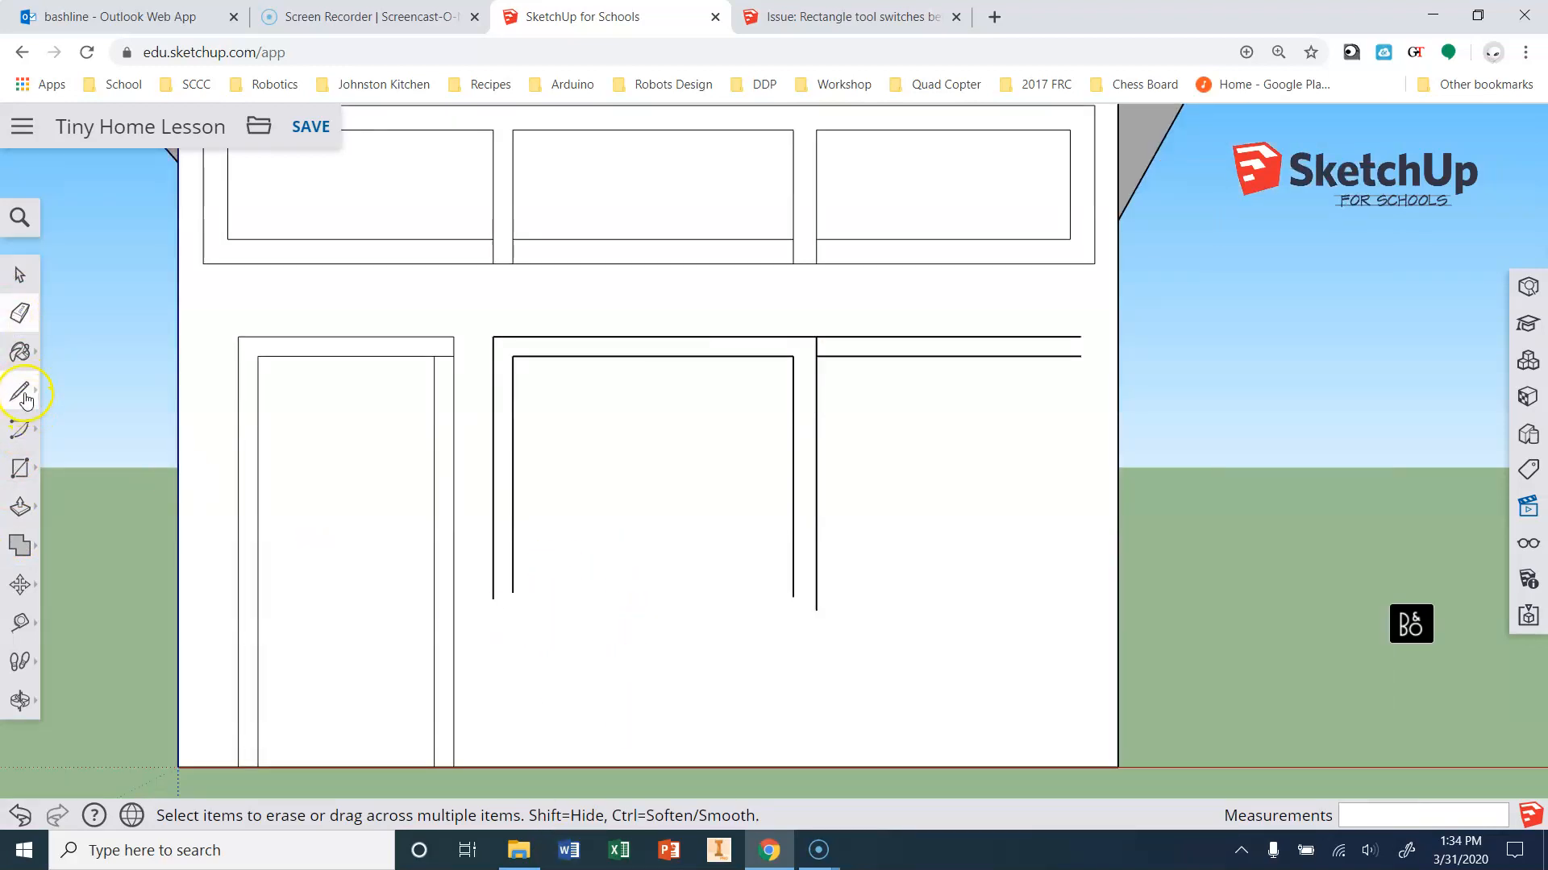
Draw a horizontal line from the lower end of the frame's inner left edge, across the right edges to beneath the top lines' ends.
{"action": "left_click", "coordinate": [25, 397]}
{"action": "left_click", "coordinate": [512, 592]}
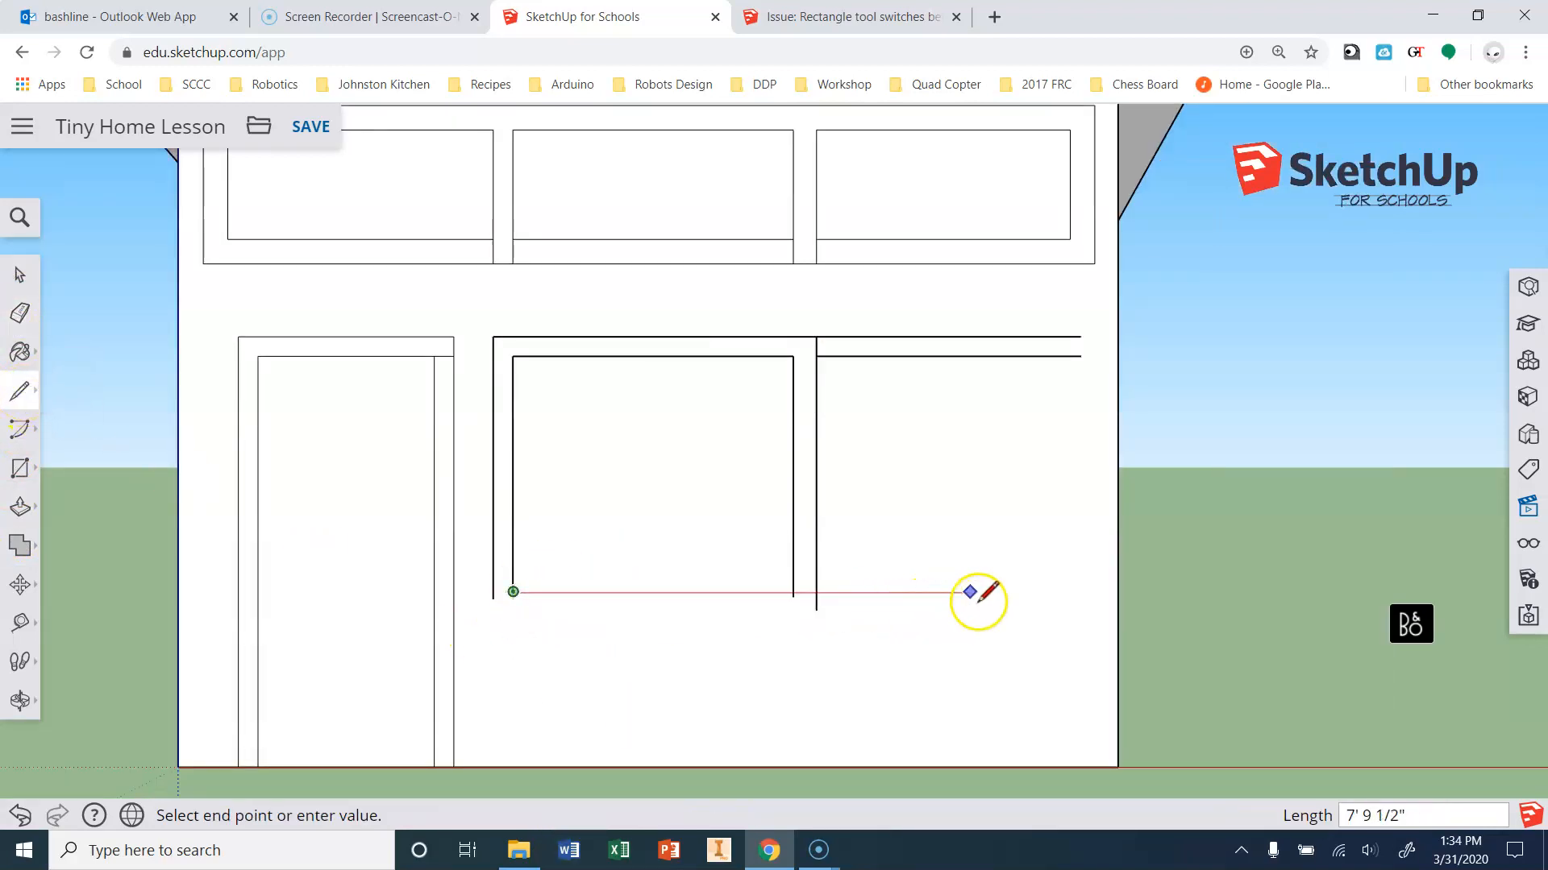
{"action": "left_click", "coordinate": [1077, 592]}
{"action": "key", "text": "Escape"}
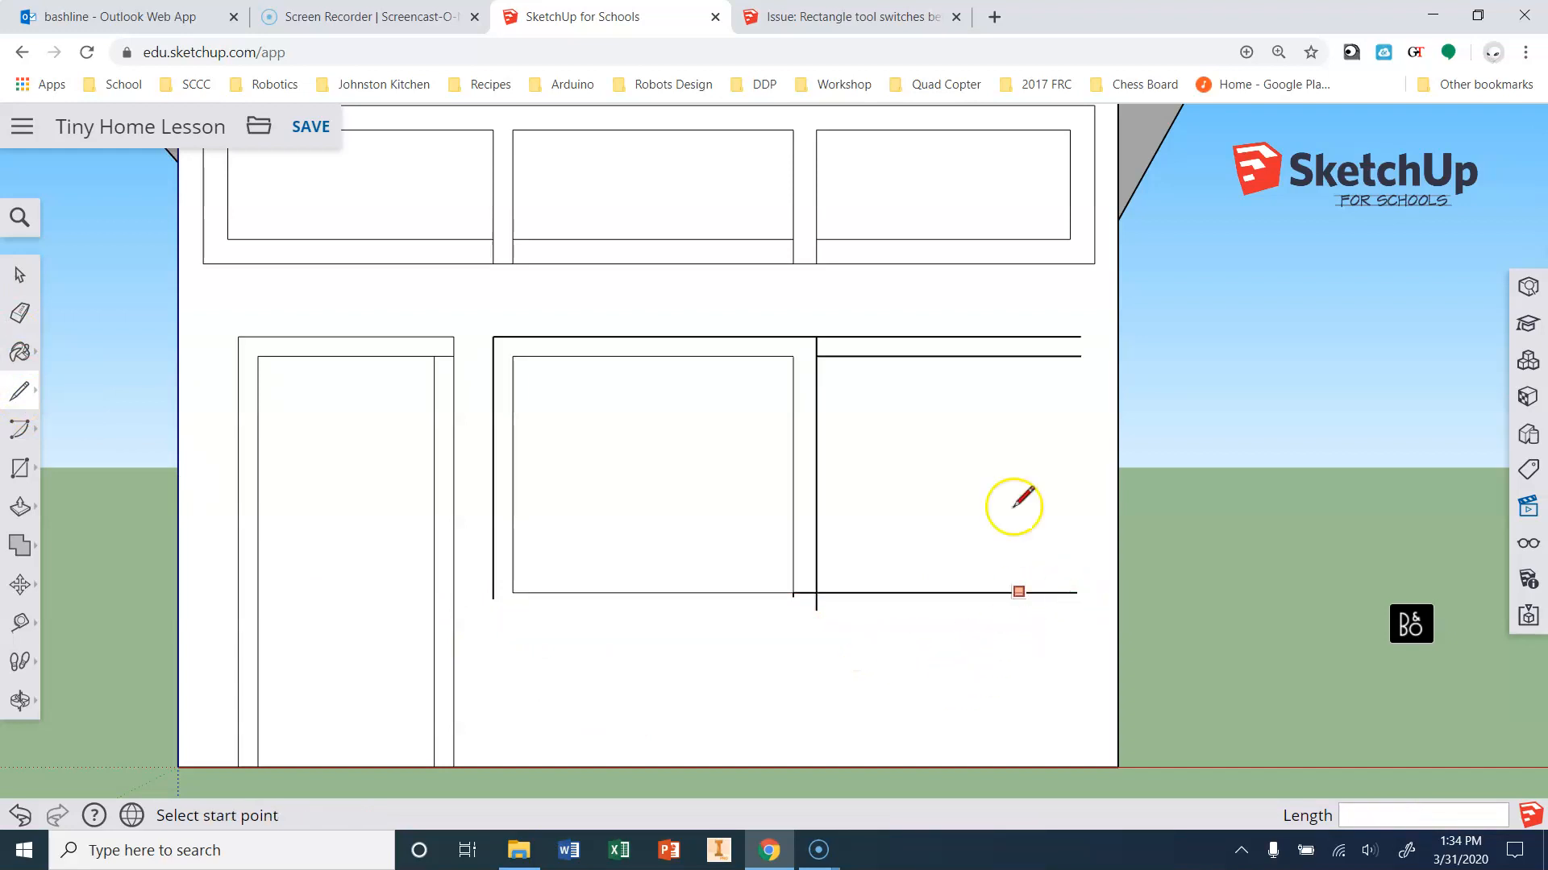
Draw the window frame's bottom outer edge from the lower end of its right outer edge to beneath the left outer edge.
{"action": "left_click", "coordinate": [817, 610]}
{"action": "left_click", "coordinate": [492, 611]}
{"action": "key", "text": "Escape"}
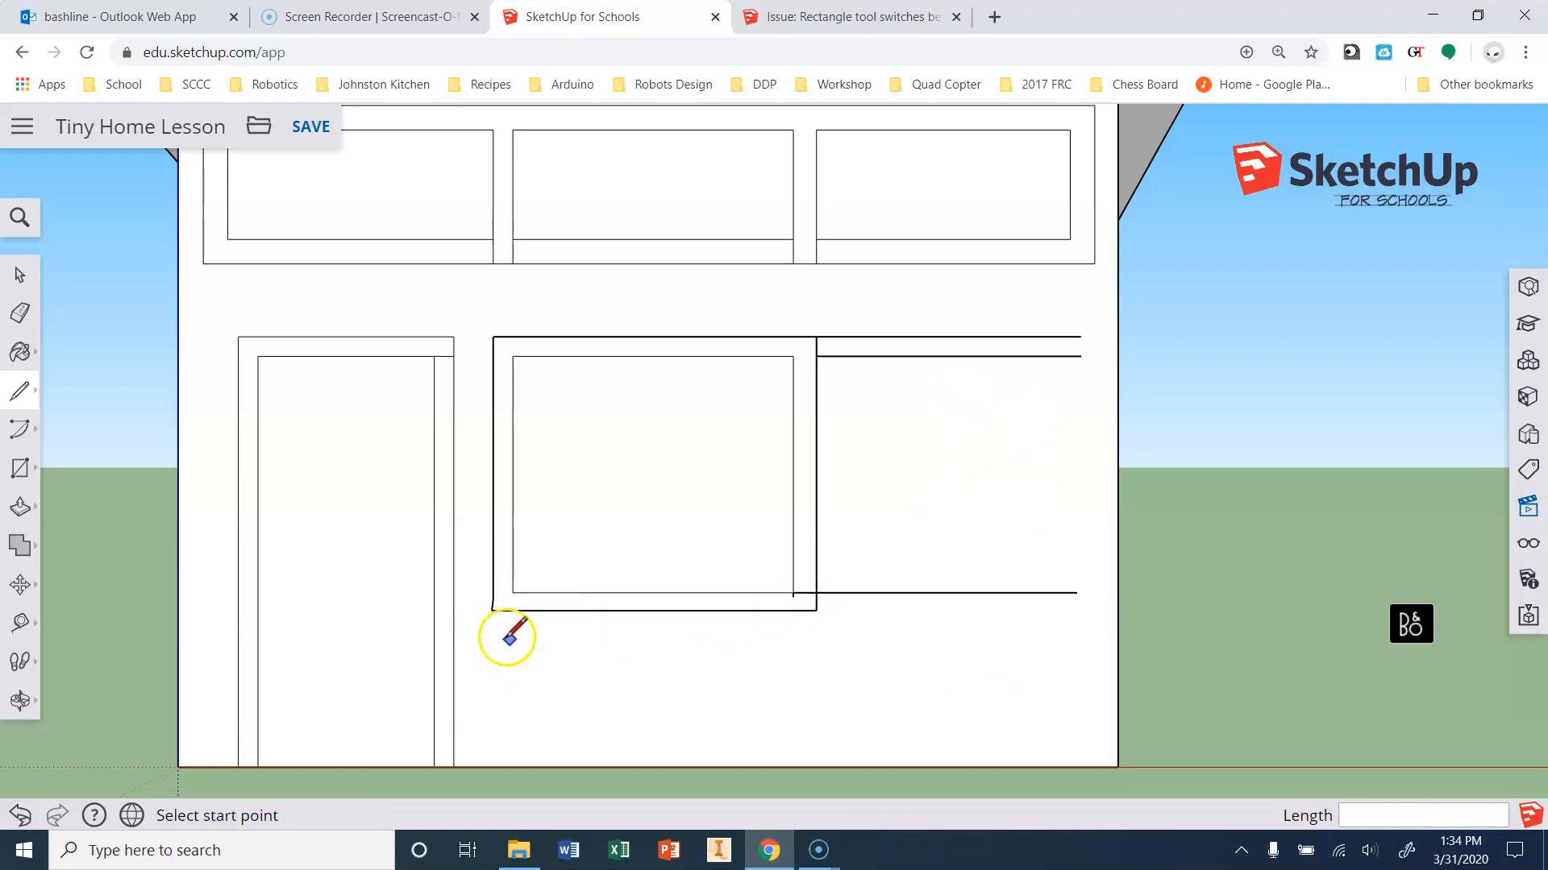
Erase the slanted segment at the lower-left corner of the large window's outer frame.
{"action": "scroll", "coordinate": [459, 622], "scroll_direction": "up", "scroll_amount": 3}
{"action": "scroll", "coordinate": [497, 645], "scroll_direction": "up", "scroll_amount": 2}
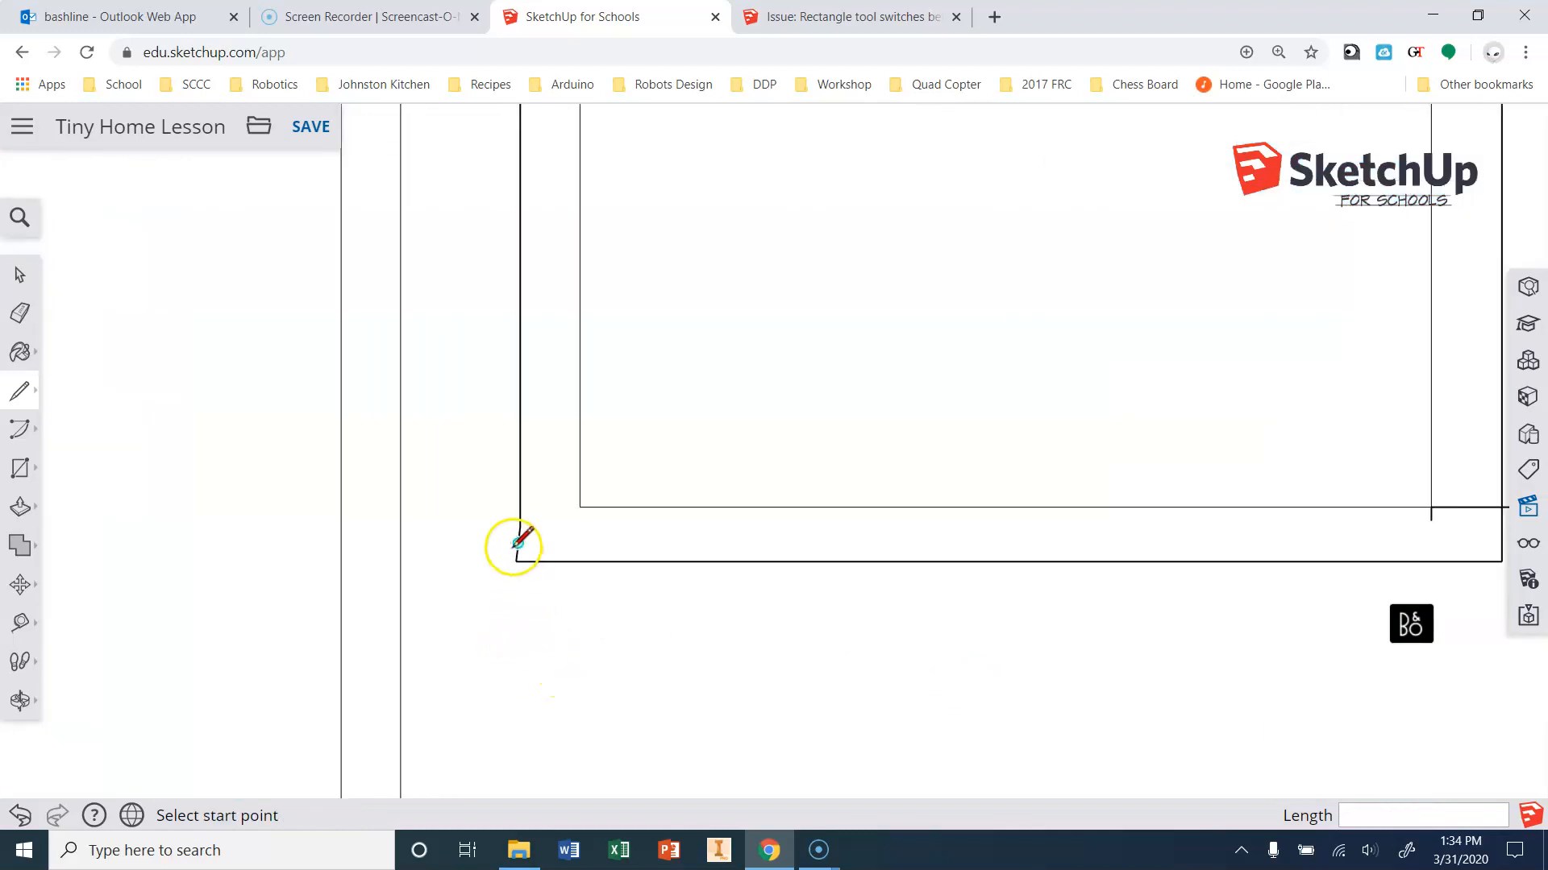
{"action": "left_click", "coordinate": [19, 313]}
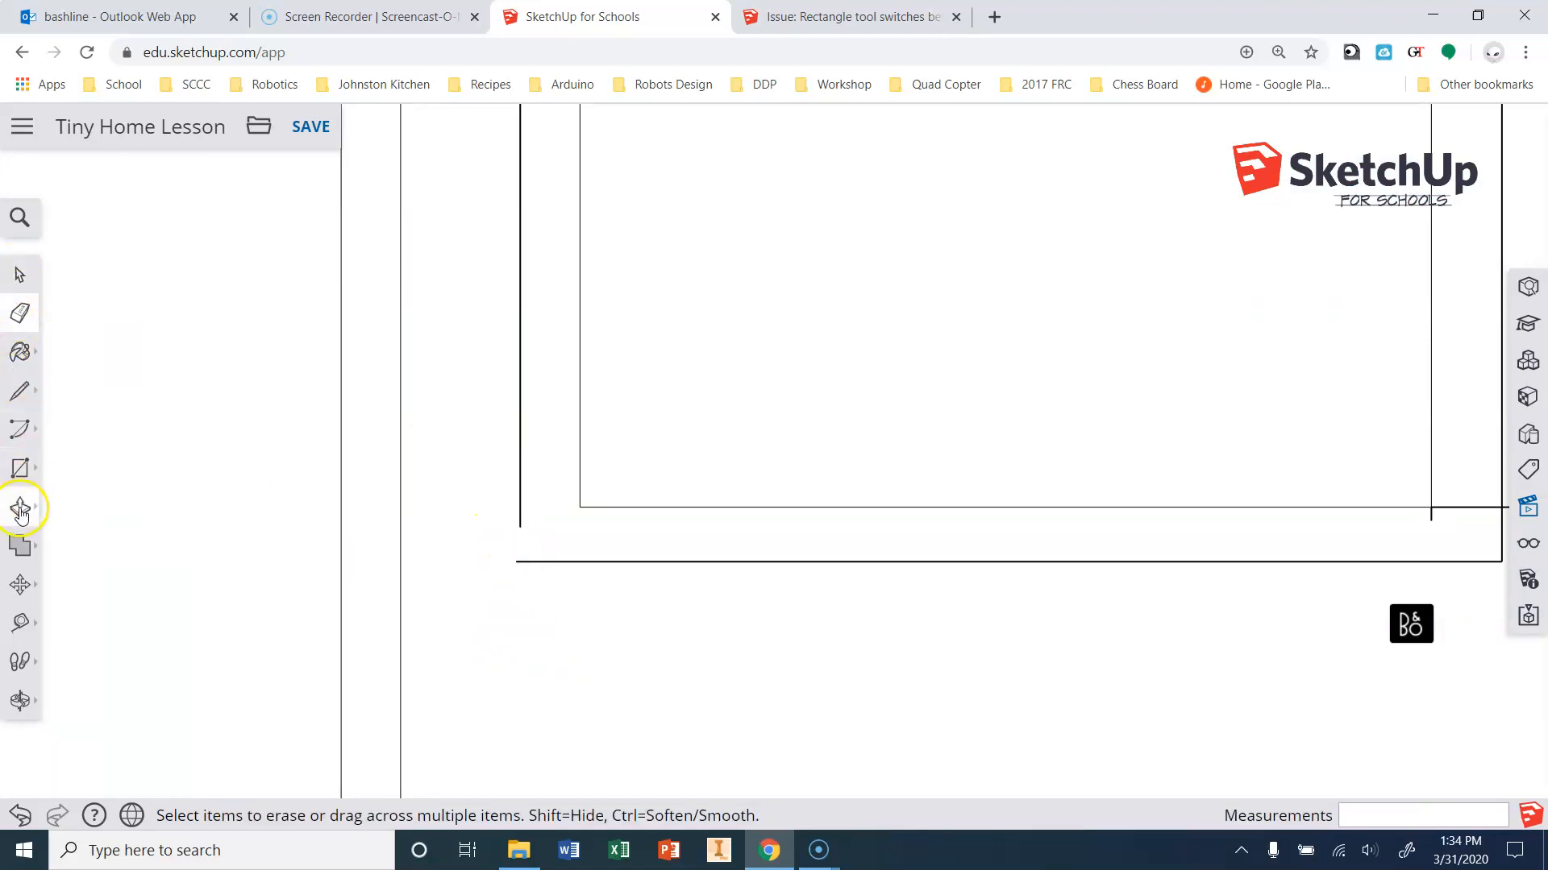
Try to move the large window frame's left outer edge down to meet the bottom outer edge.
{"action": "left_click", "coordinate": [19, 585]}
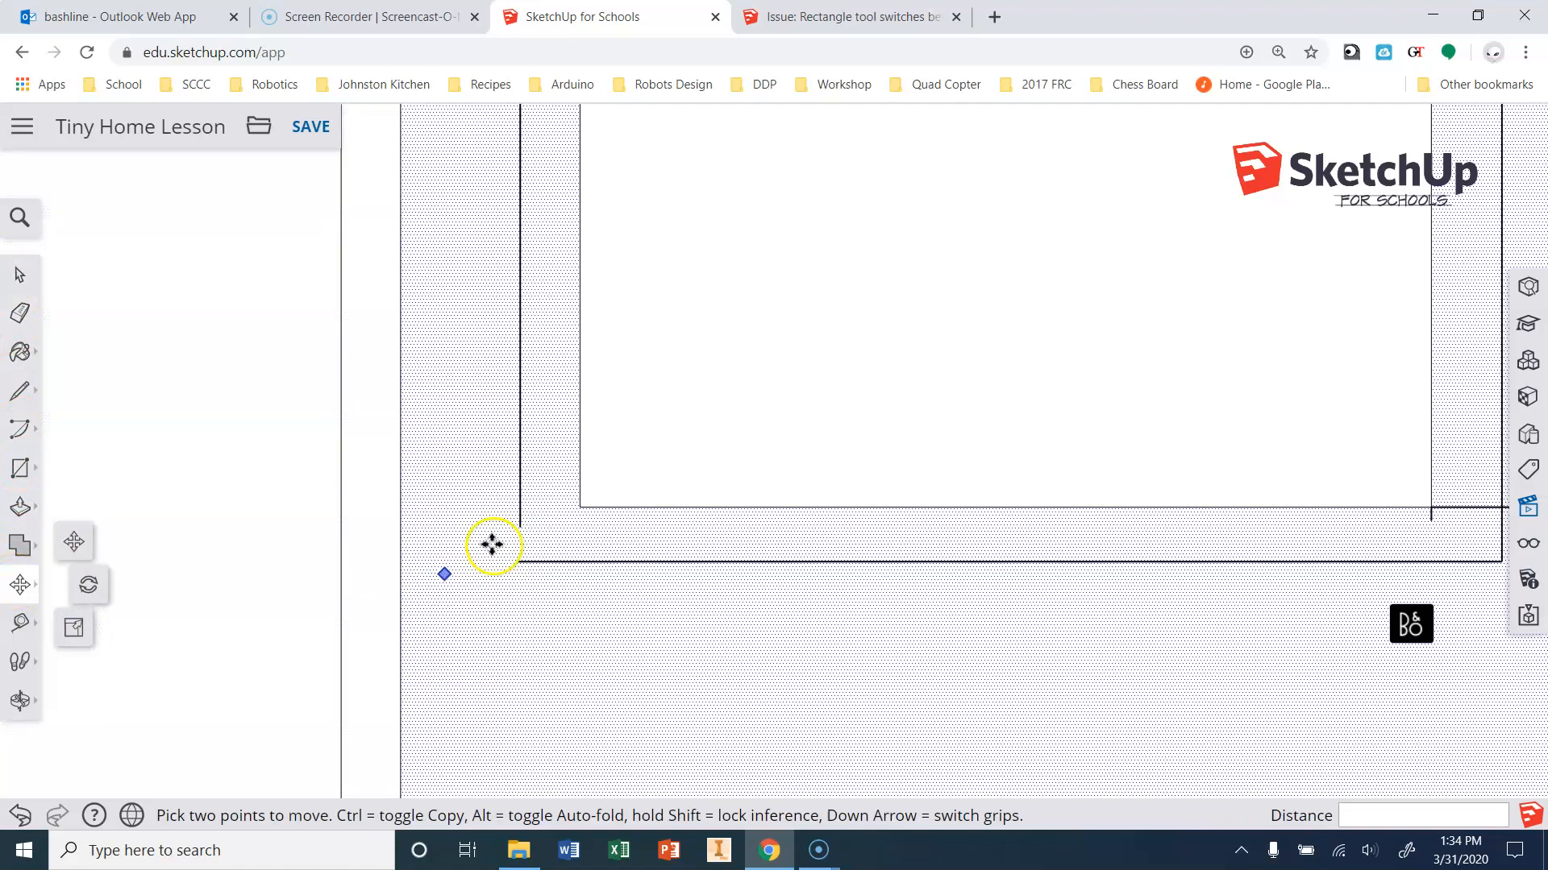
{"action": "left_click", "coordinate": [522, 485]}
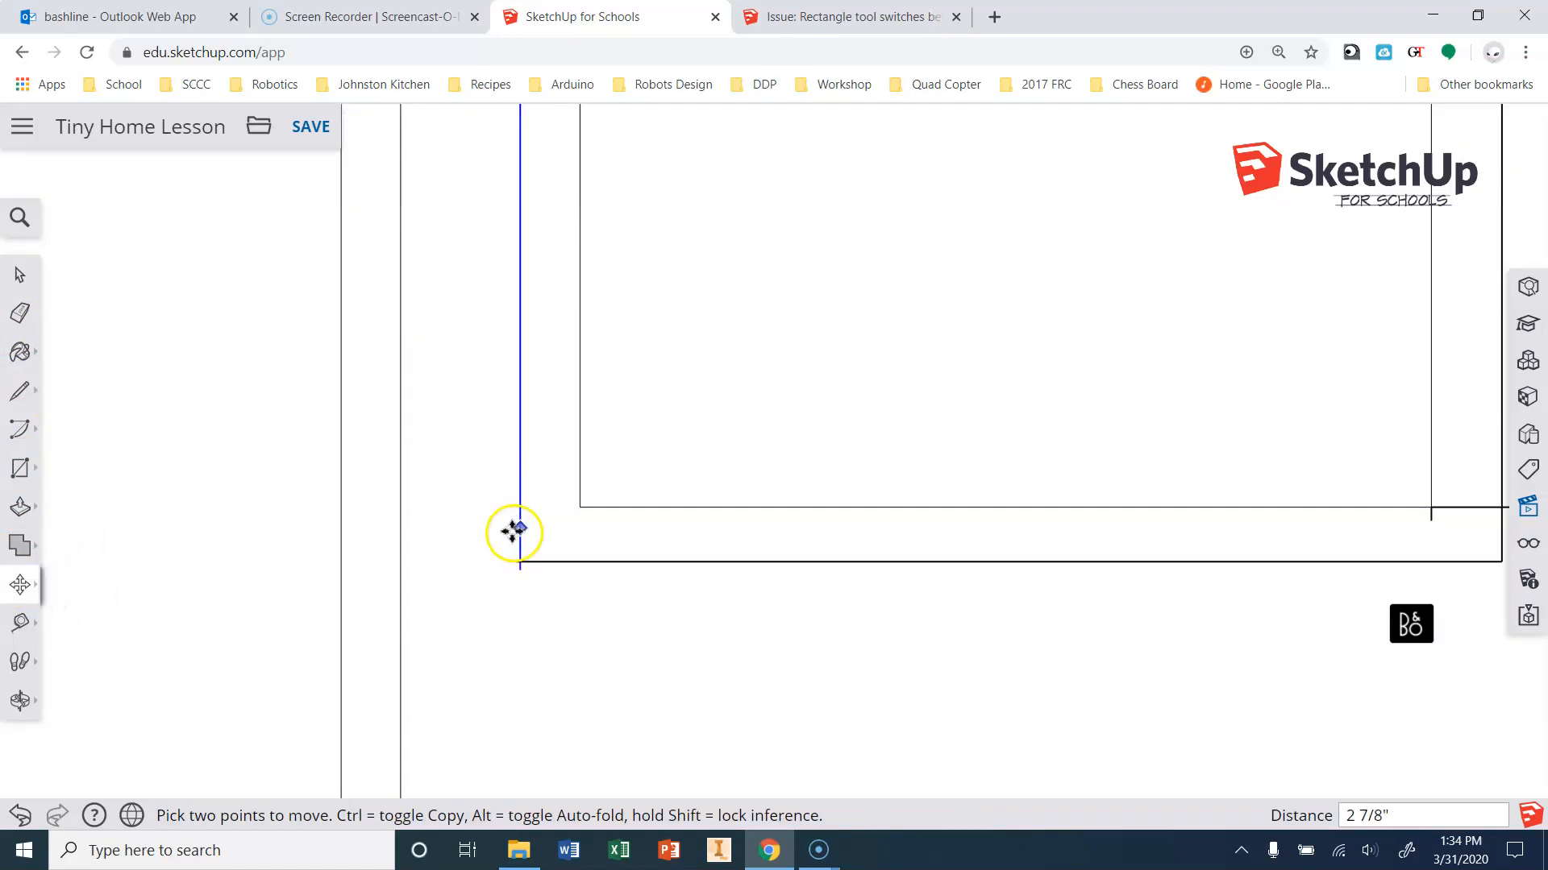
{"action": "left_click", "coordinate": [520, 575]}
{"action": "scroll", "coordinate": [520, 575], "scroll_direction": "down", "scroll_amount": 2}
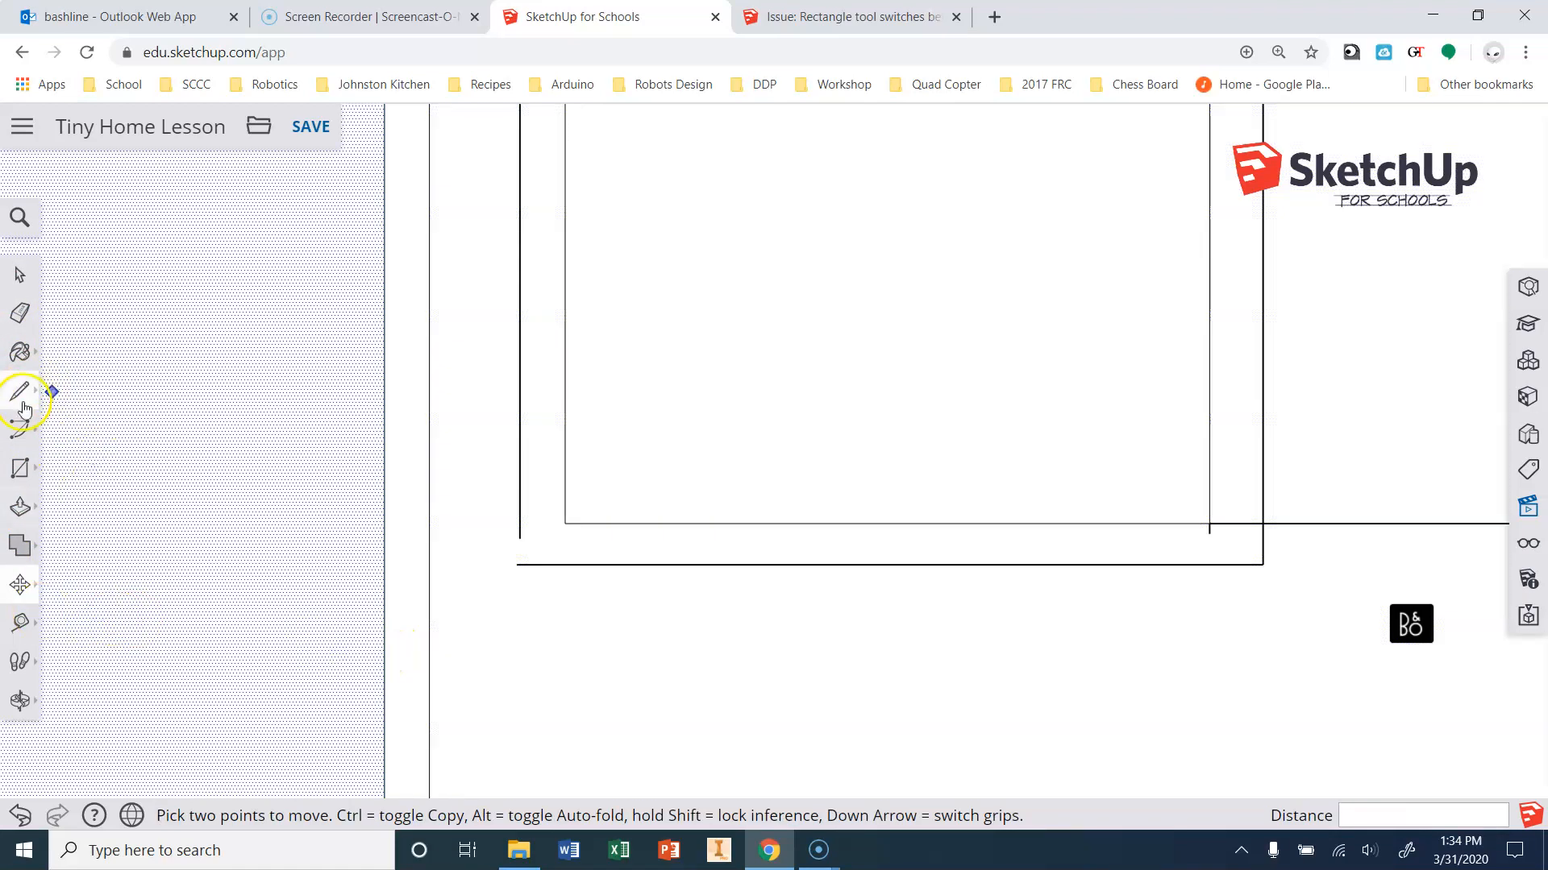
Draw a vertical line from the lower end of the window frame's left outer edge down past the bottom outer edge.
{"action": "left_click", "coordinate": [19, 391]}
{"action": "left_click", "coordinate": [519, 538]}
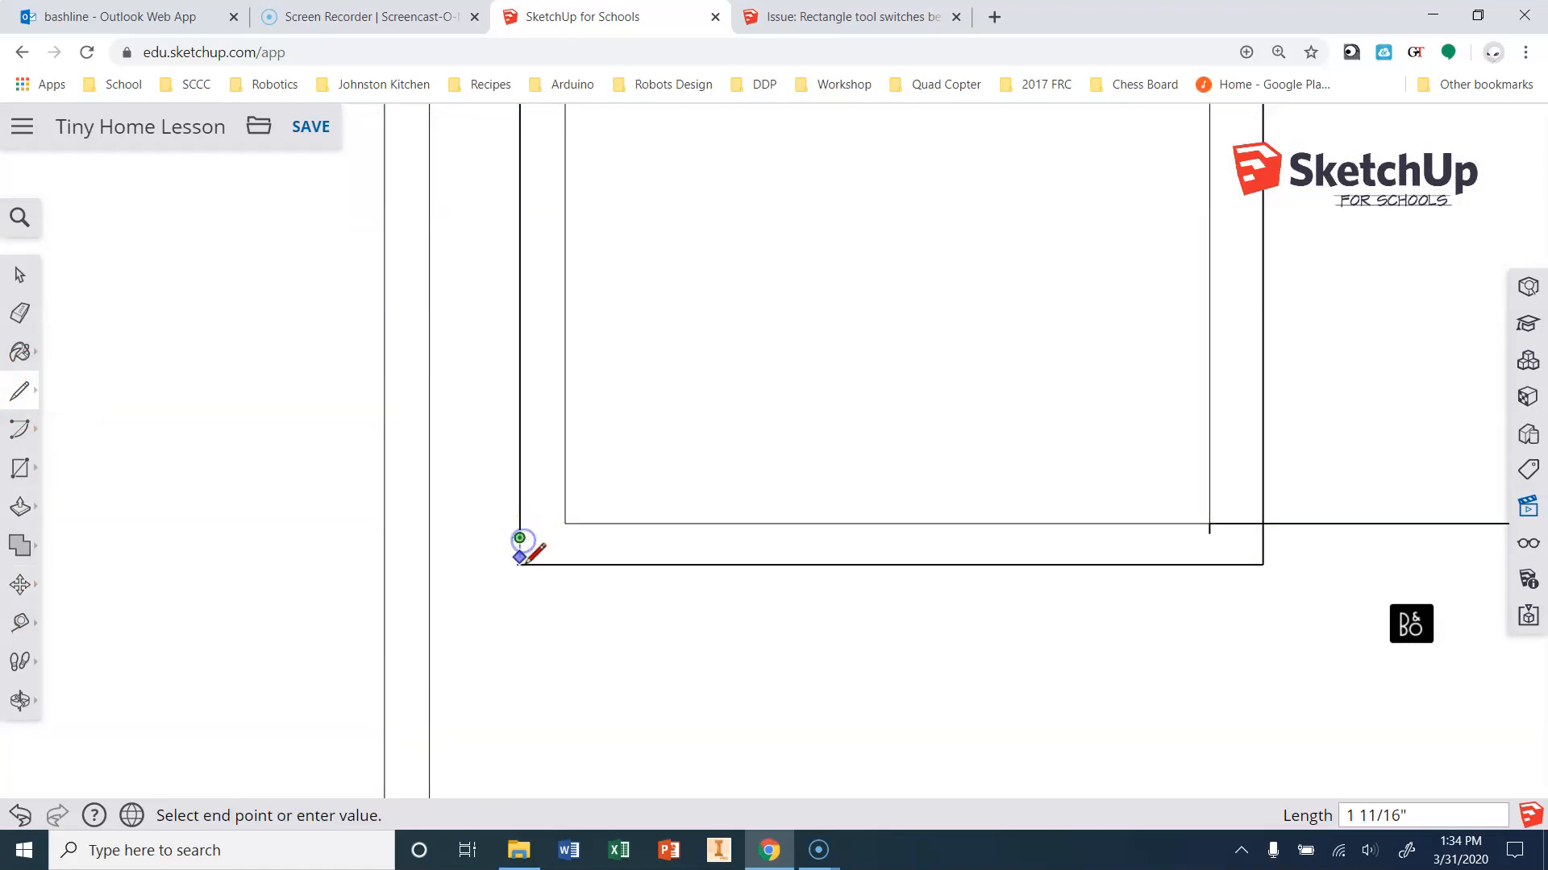
{"action": "scroll", "coordinate": [527, 564], "scroll_direction": "down", "scroll_amount": 1}
{"action": "left_click", "coordinate": [521, 597]}
Erase the vertical and horizontal overshoots at the lower-left corner of the large window's outer frame.
{"action": "scroll", "coordinate": [520, 593], "scroll_direction": "up", "scroll_amount": 2}
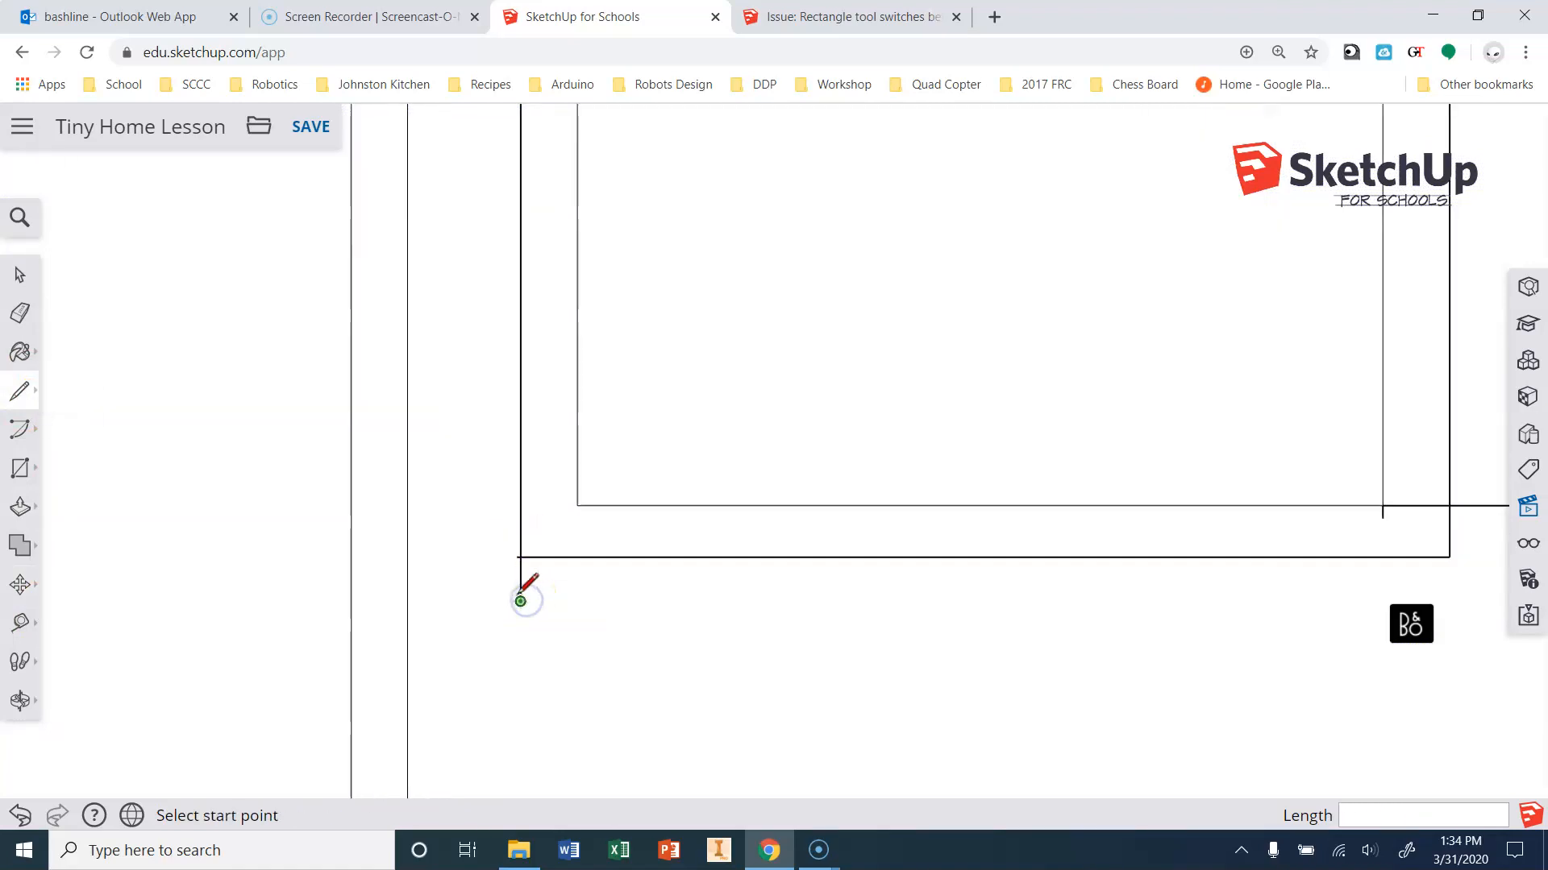
{"action": "left_click", "coordinate": [20, 313]}
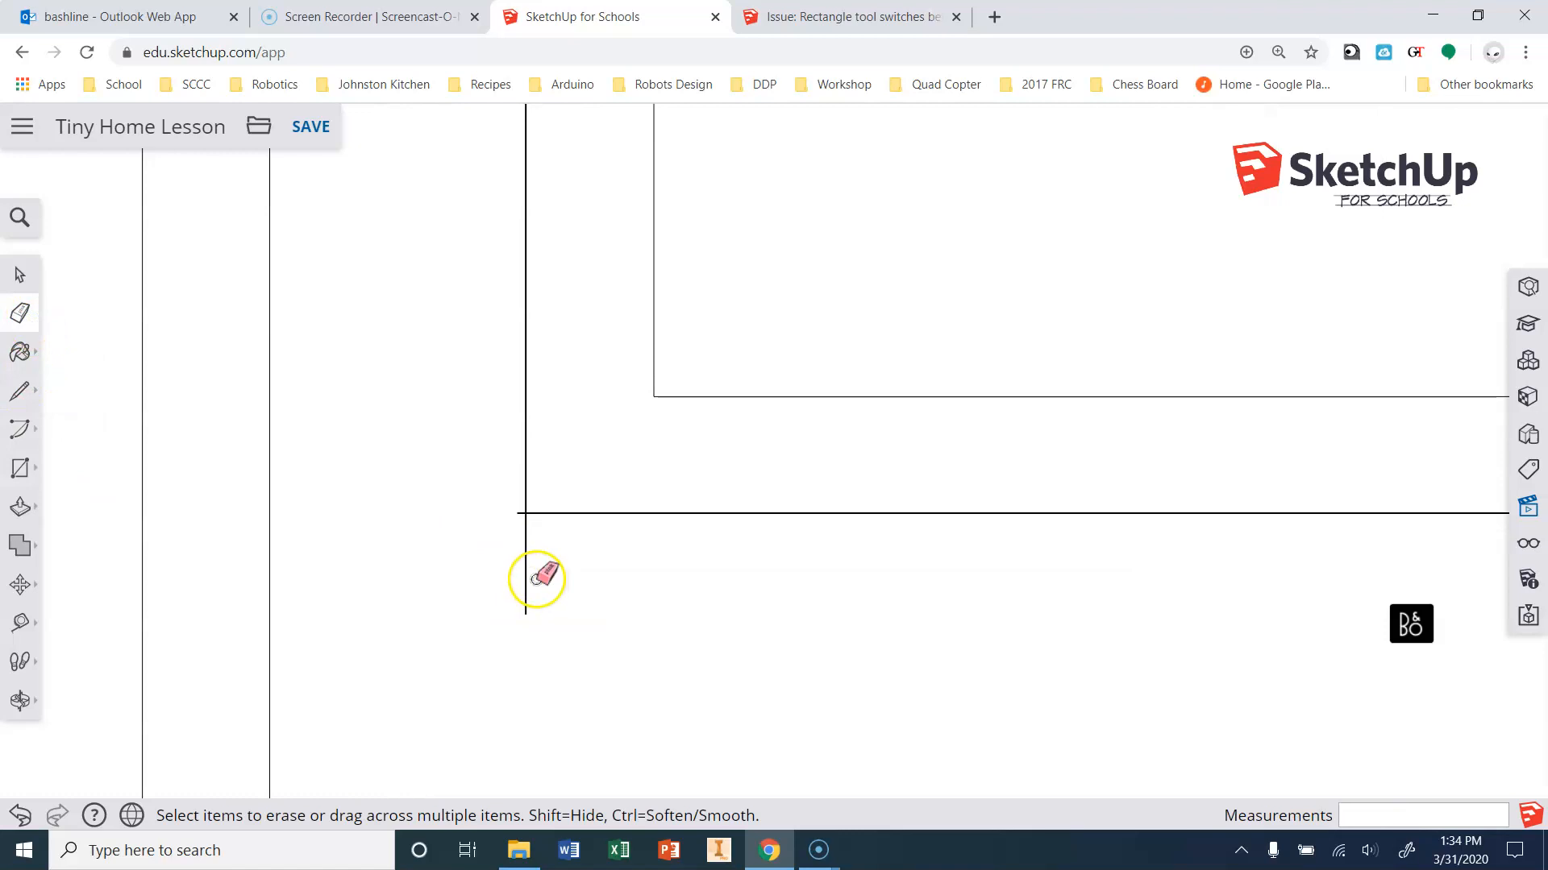
{"action": "scroll", "coordinate": [508, 516], "scroll_direction": "up", "scroll_amount": 3}
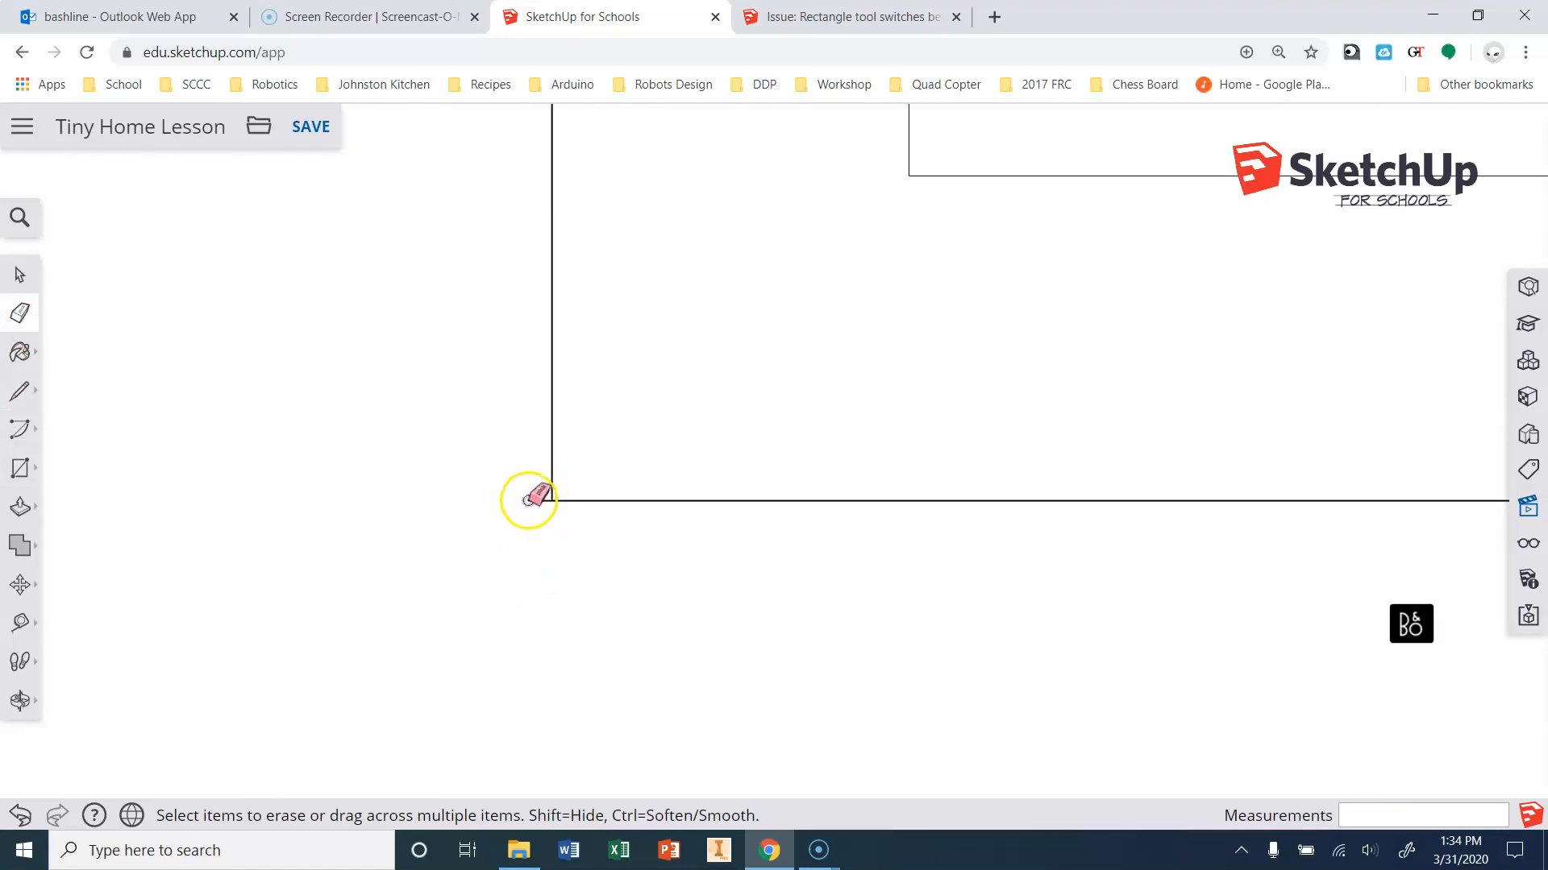
{"action": "scroll", "coordinate": [515, 492], "scroll_direction": "down", "scroll_amount": 6}
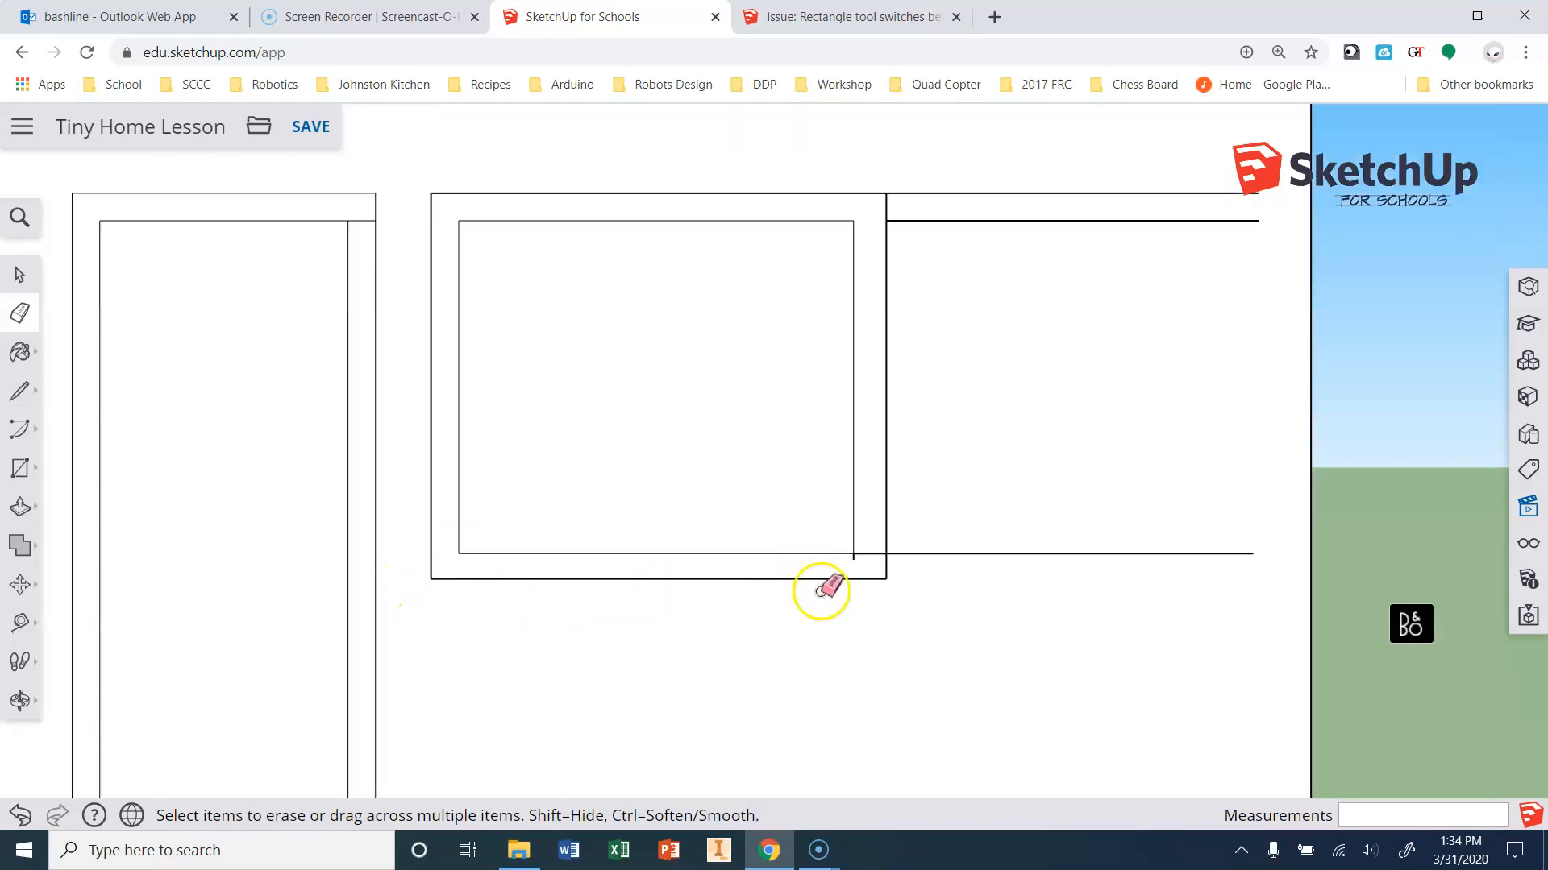
Erase the horizontal segment and short vertical stub inside the frame band at the large window's lower-right corner.
{"action": "scroll", "coordinate": [831, 580], "scroll_direction": "up", "scroll_amount": 4}
{"action": "scroll", "coordinate": [886, 506], "scroll_direction": "up", "scroll_amount": 2}
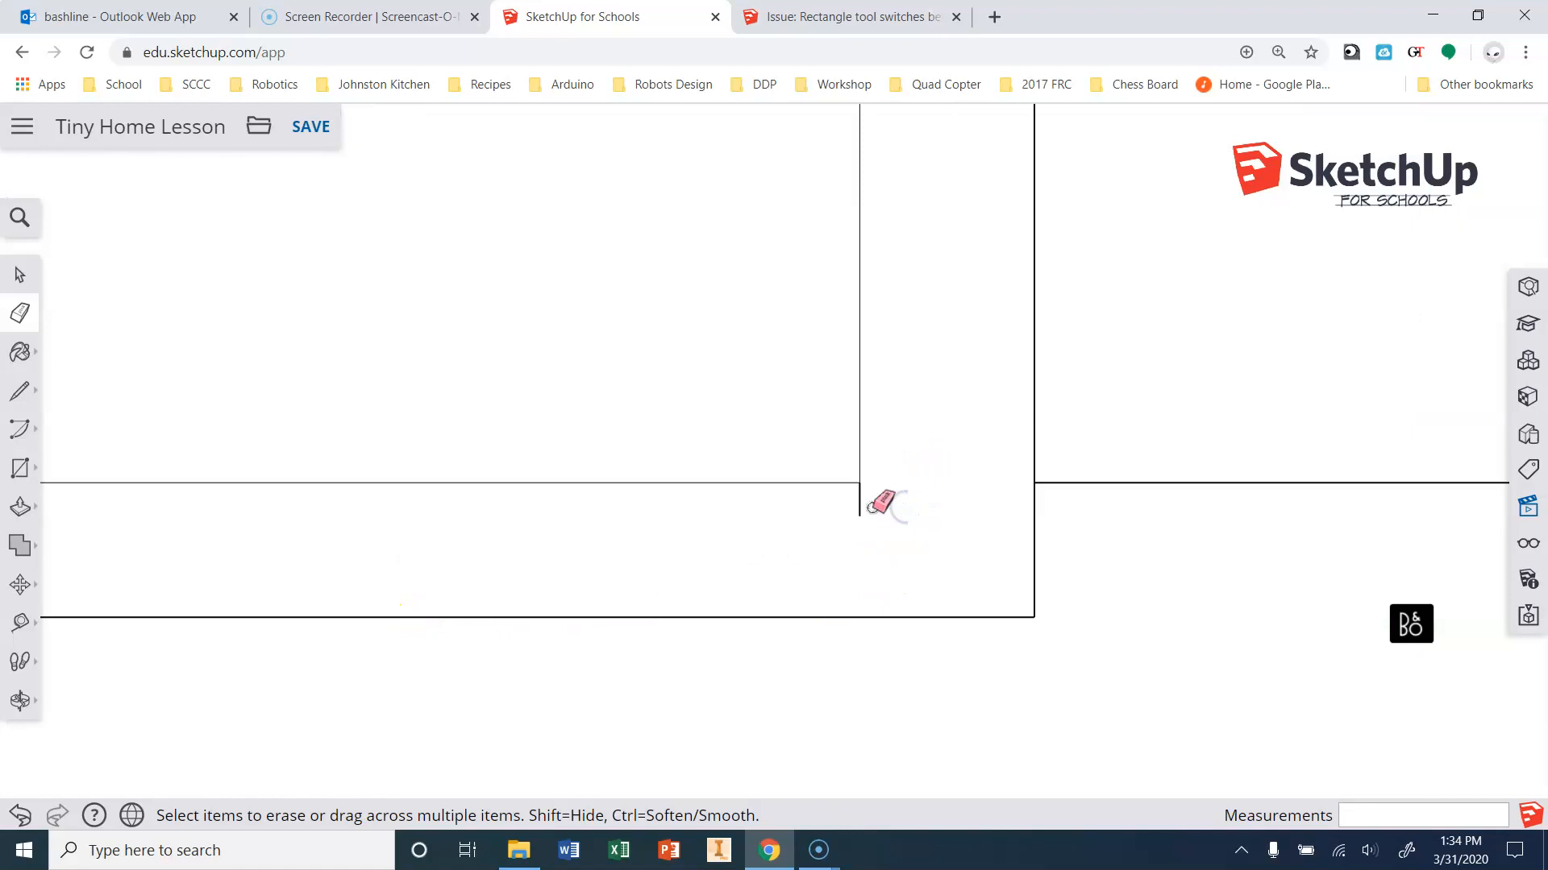
{"action": "scroll", "coordinate": [726, 573], "scroll_direction": "down", "scroll_amount": 4}
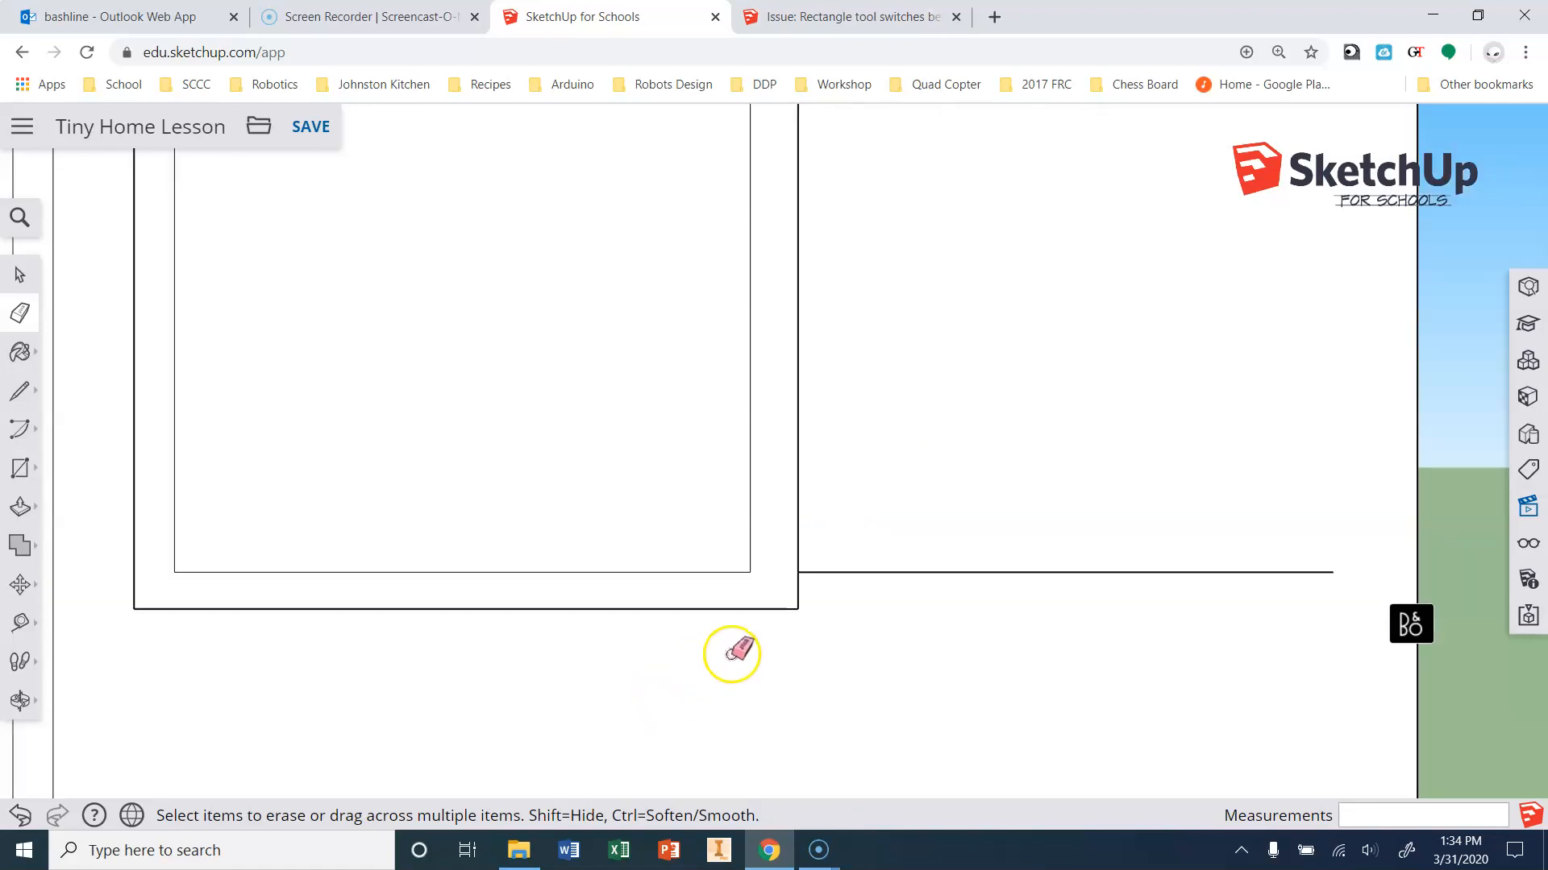
Draw the outer side and bottom edges of a narrow window beside the large one, with its bottom level with the large frame's.
{"action": "scroll", "coordinate": [736, 661], "scroll_direction": "down", "scroll_amount": 5}
{"action": "scroll", "coordinate": [839, 718], "scroll_direction": "up", "scroll_amount": 3}
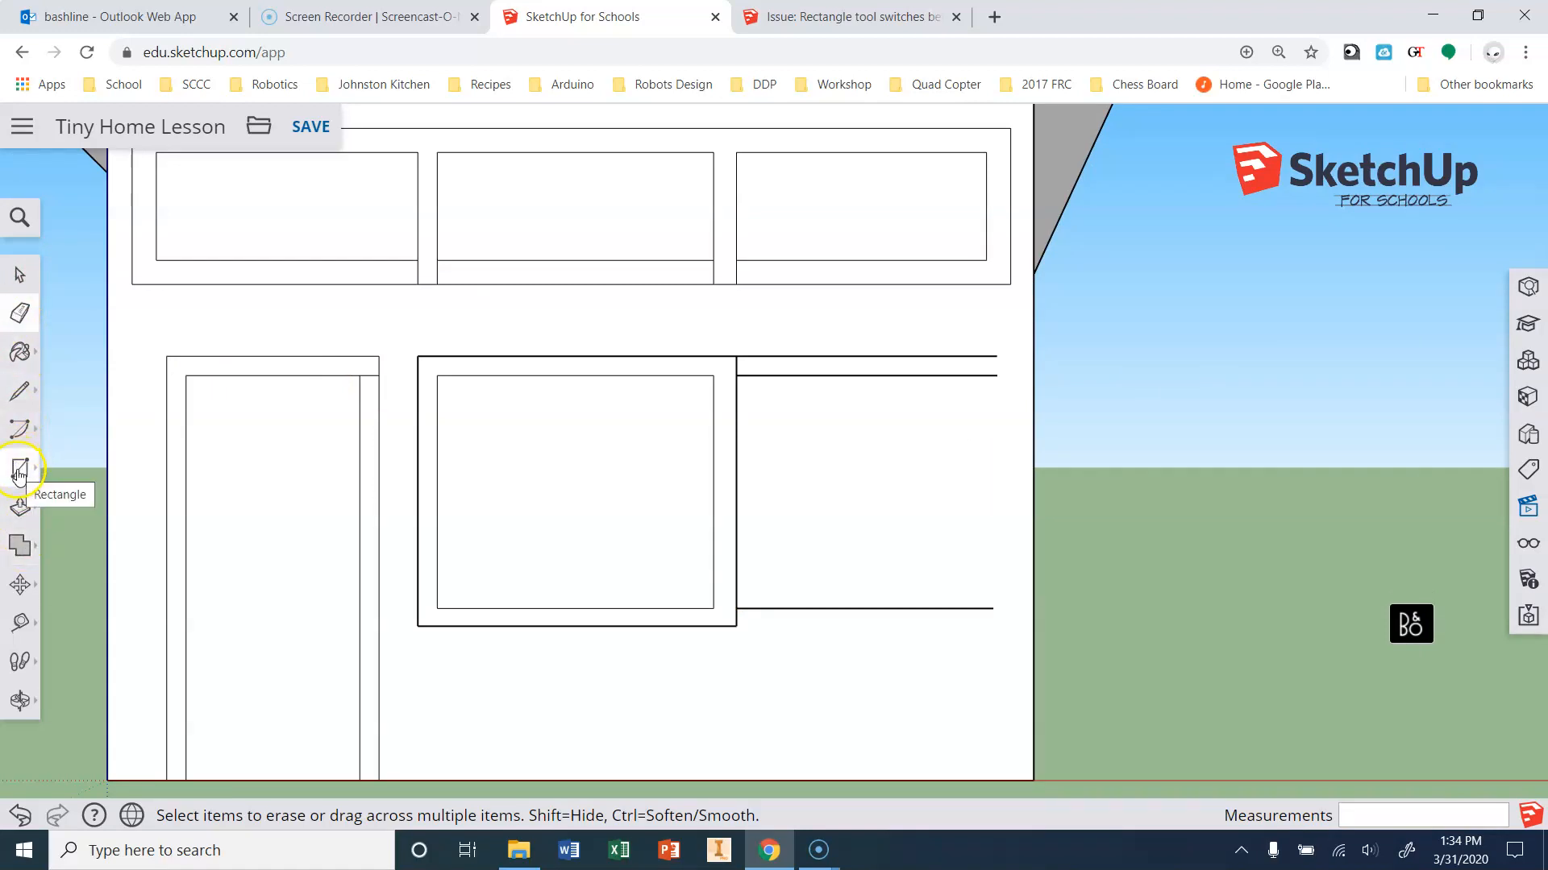
{"action": "left_click", "coordinate": [20, 391]}
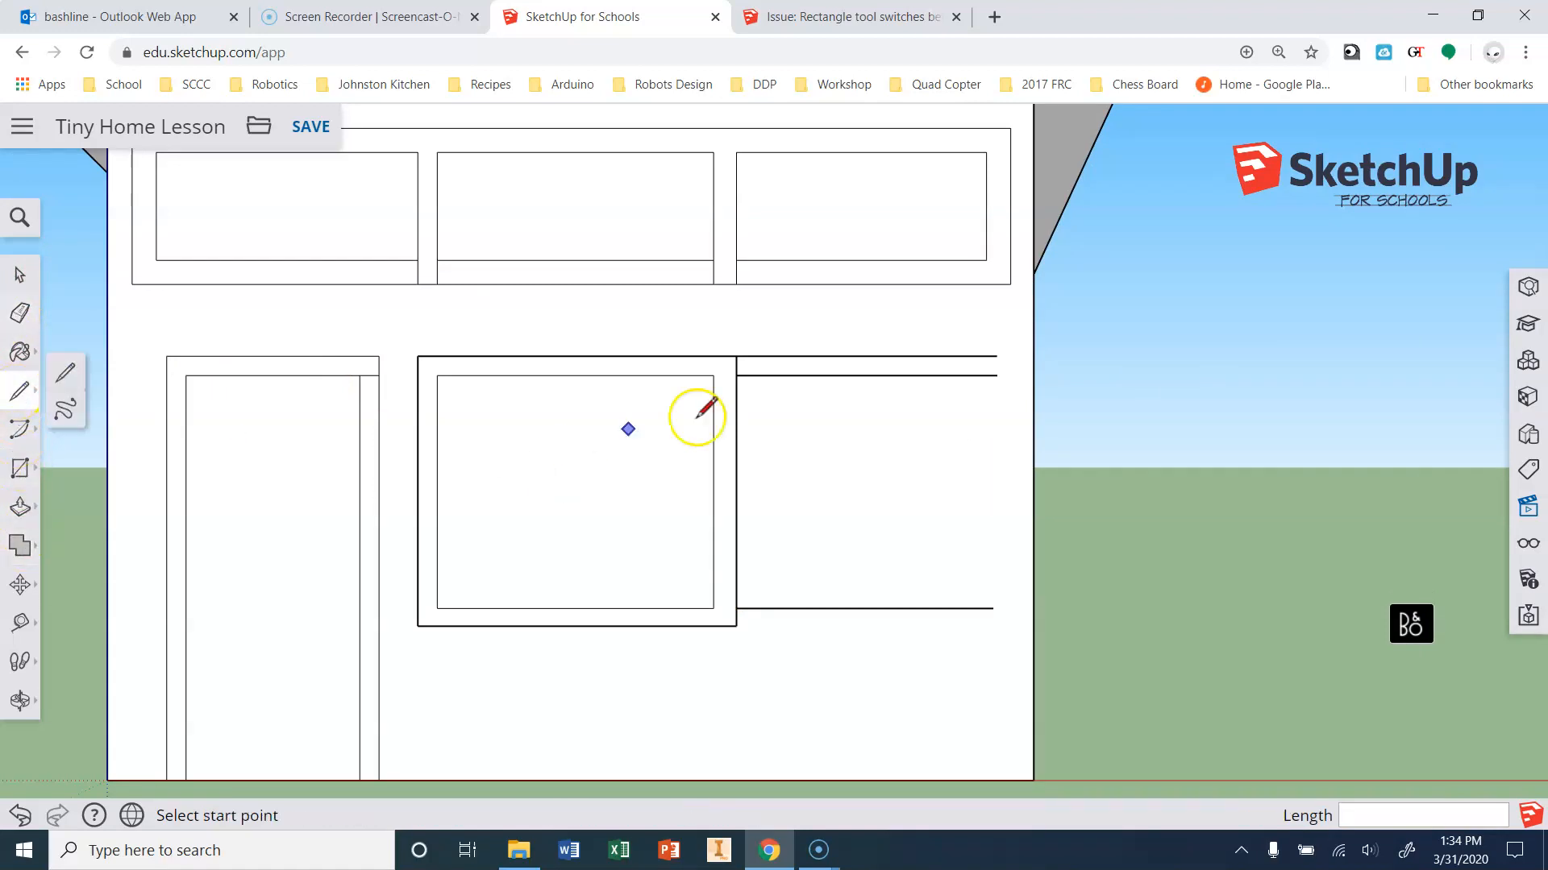
{"action": "left_click", "coordinate": [815, 356]}
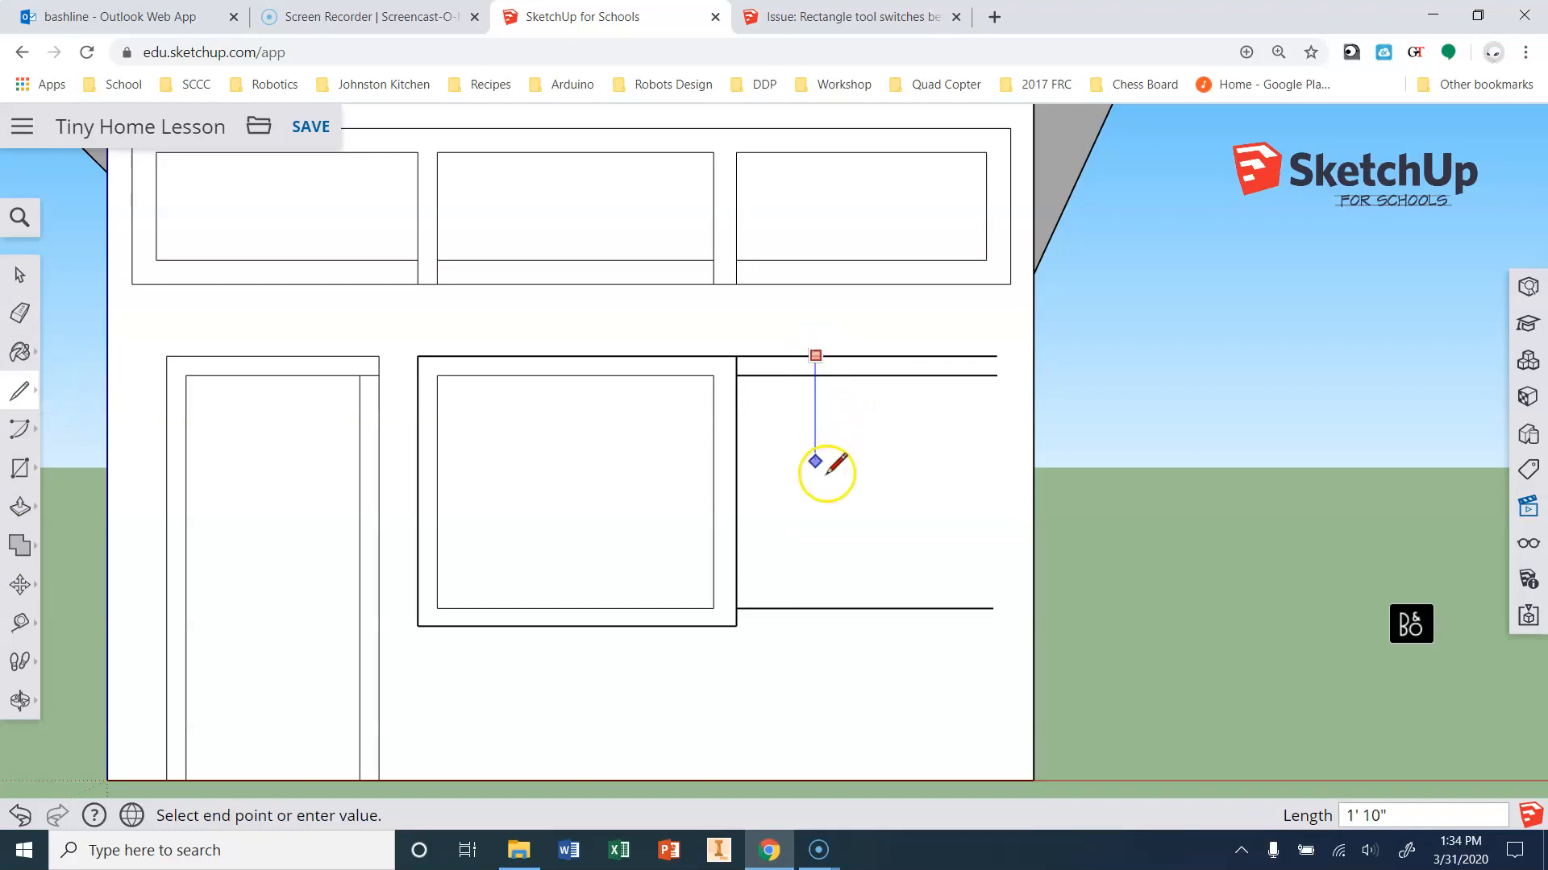
{"action": "left_click", "coordinate": [816, 608]}
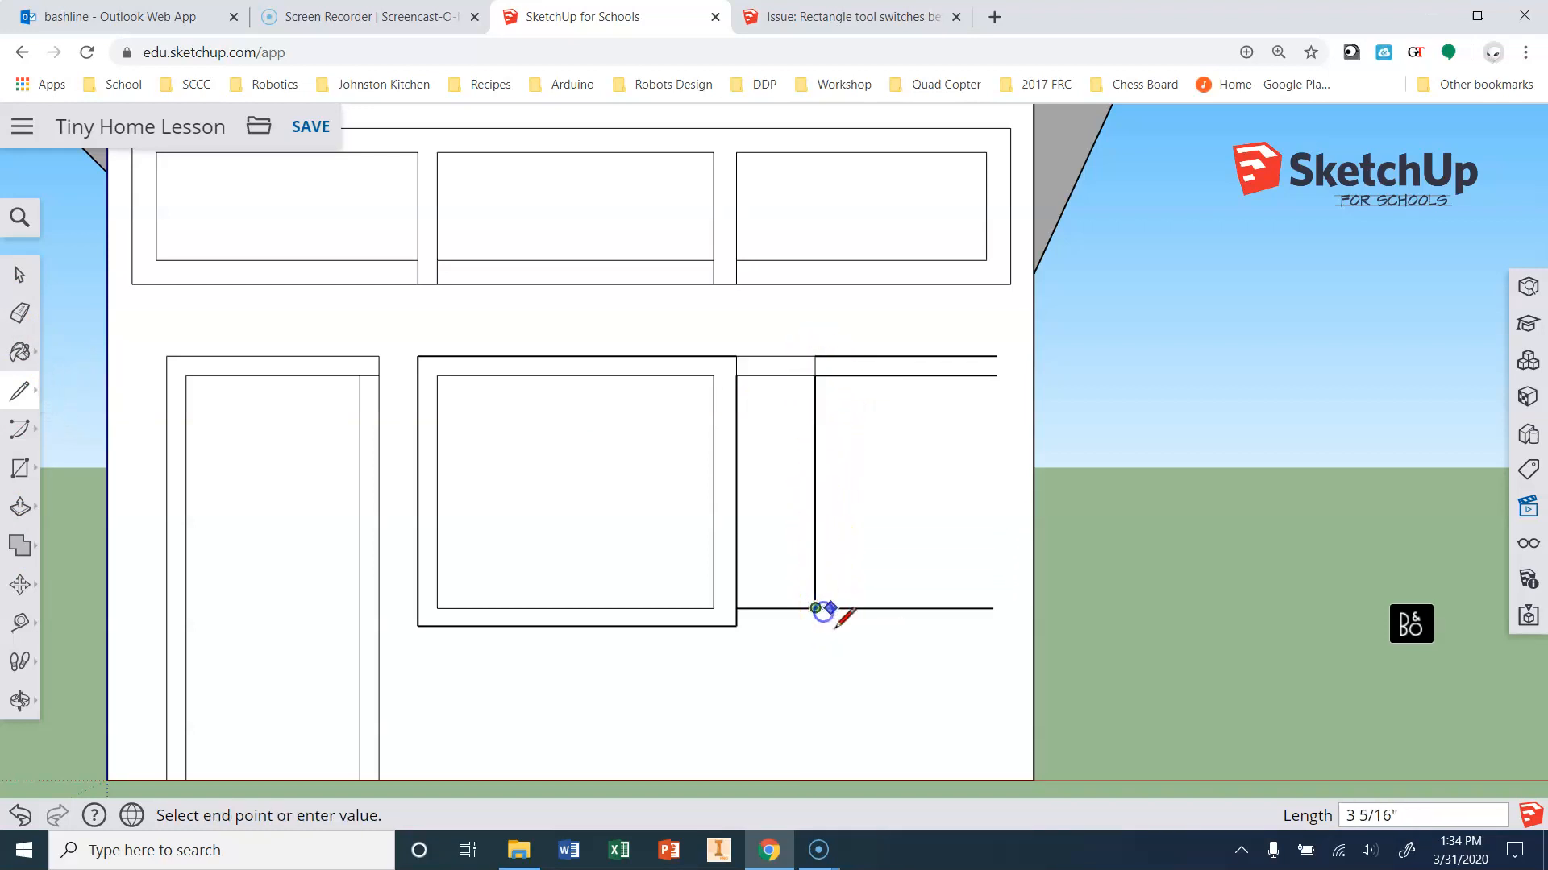
{"action": "key", "text": "Escape"}
{"action": "left_click", "coordinate": [938, 355]}
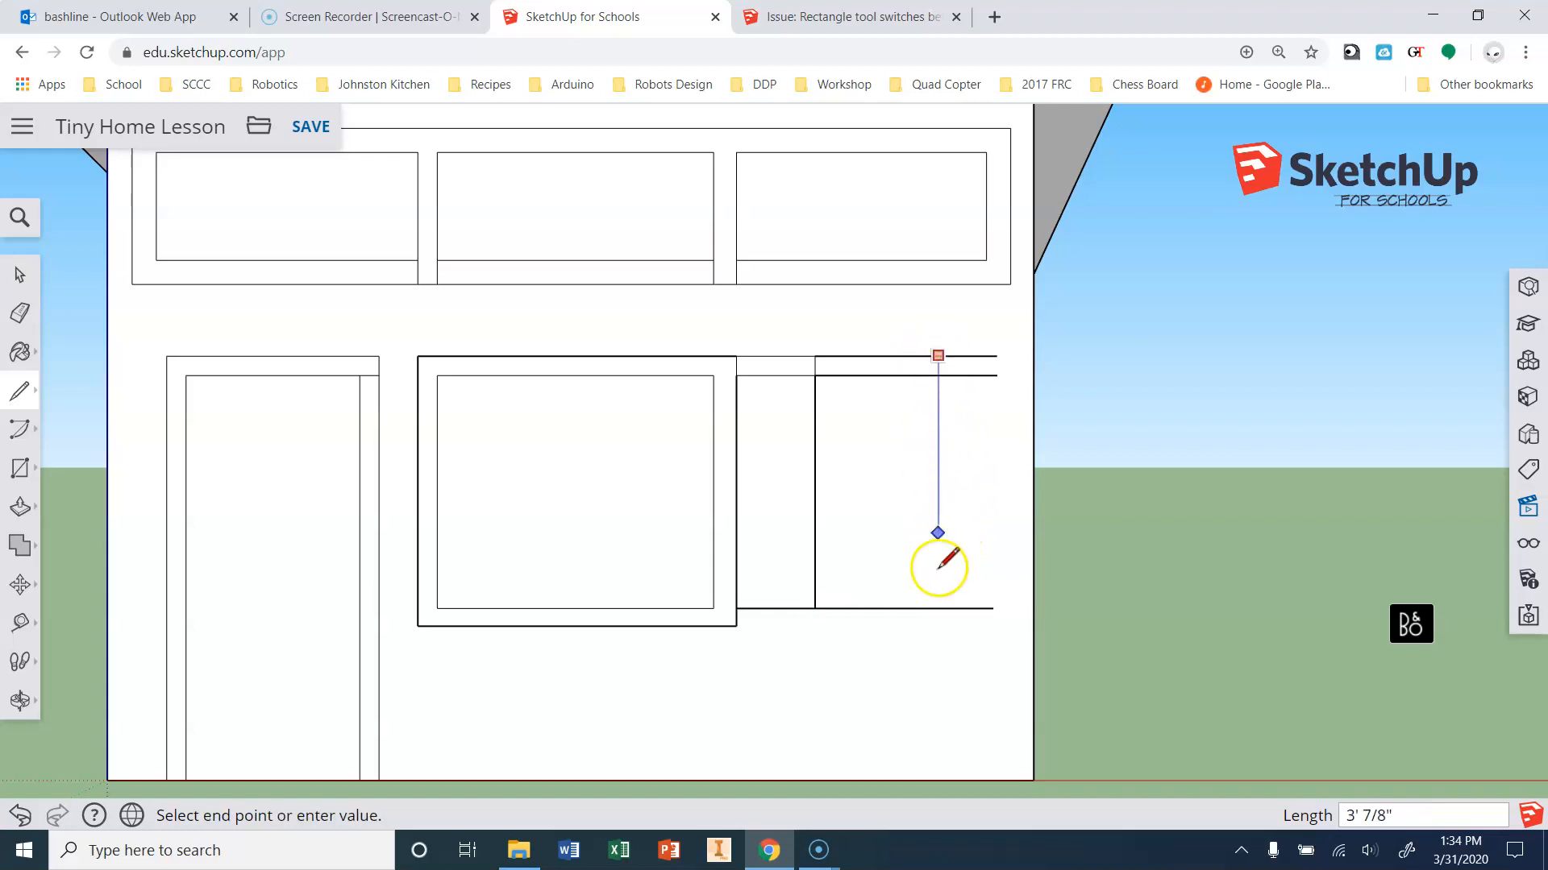
{"action": "left_click", "coordinate": [938, 626]}
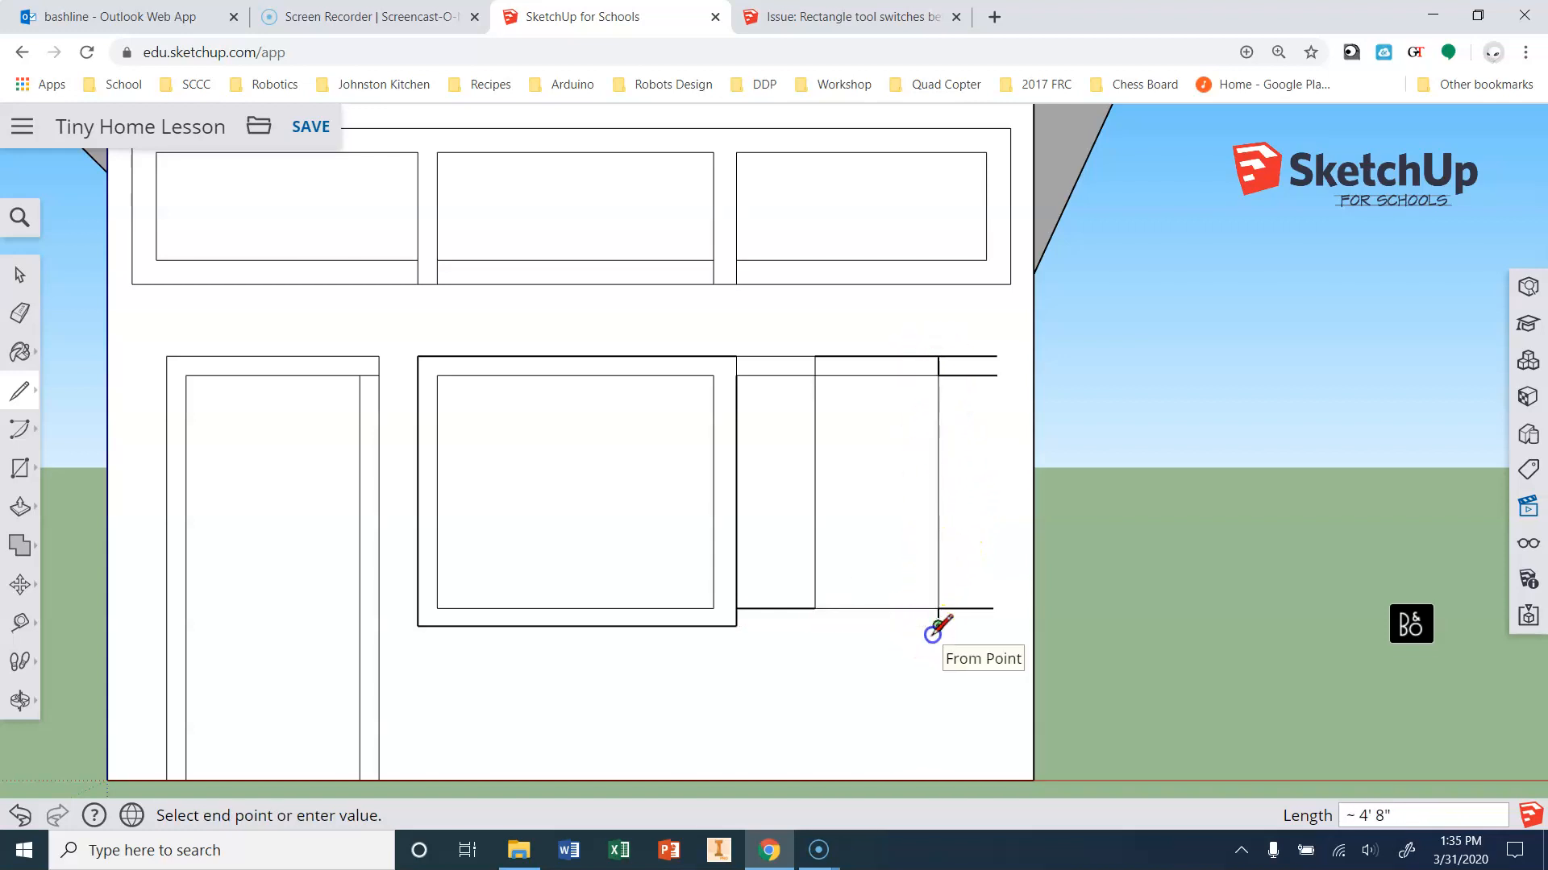
{"action": "left_click", "coordinate": [815, 626]}
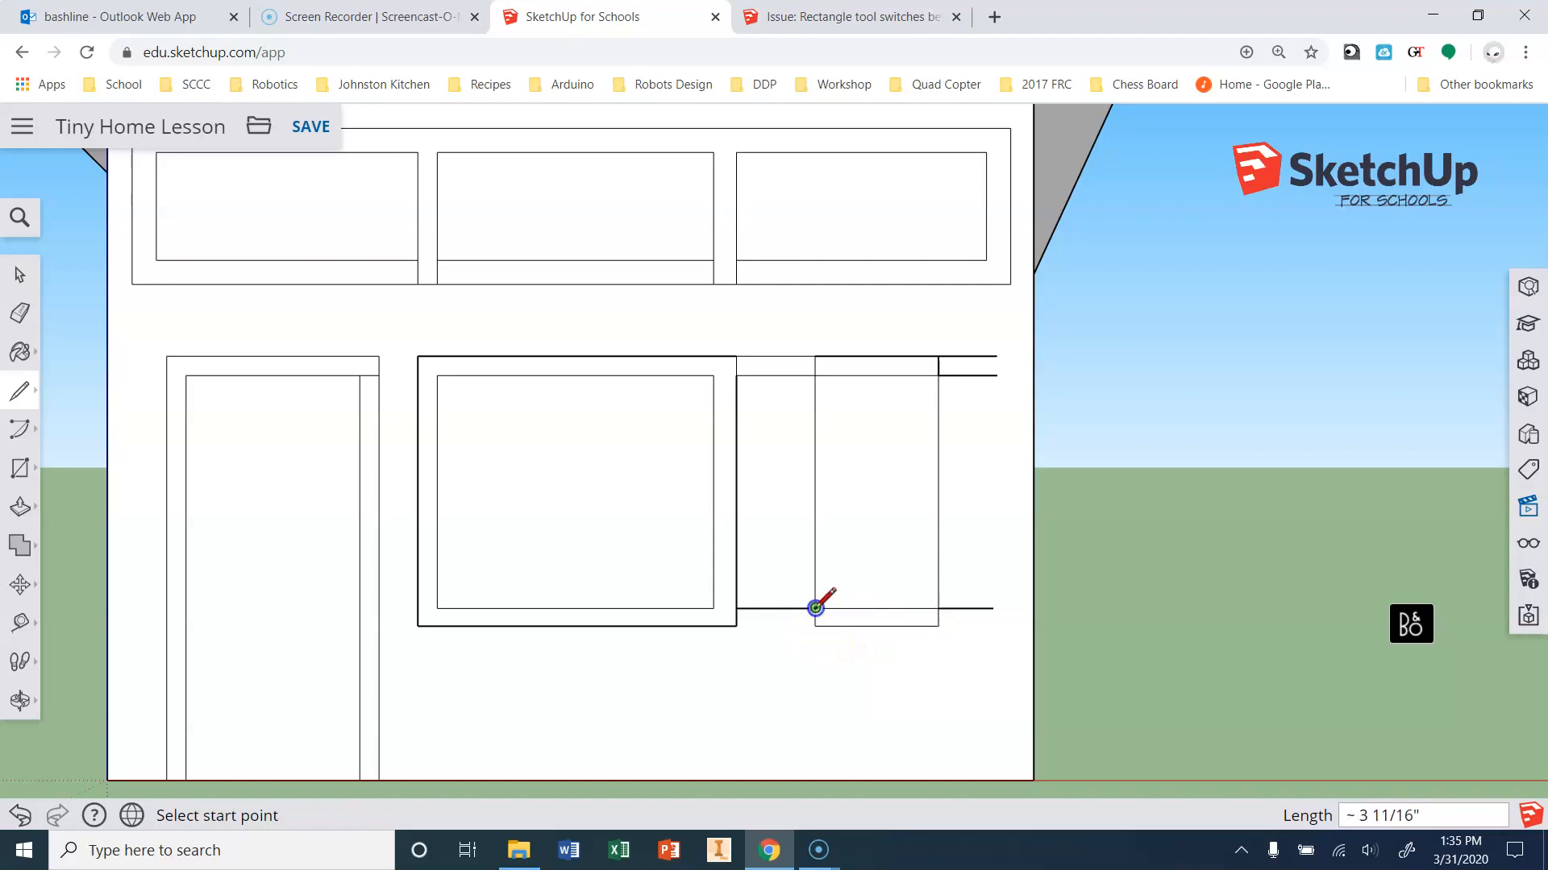
Draw the narrow window's inner left and right vertical edges between its inner top and bottom lines.
{"action": "left_click", "coordinate": [829, 375]}
{"action": "left_click", "coordinate": [830, 609]}
{"action": "left_click", "coordinate": [918, 376]}
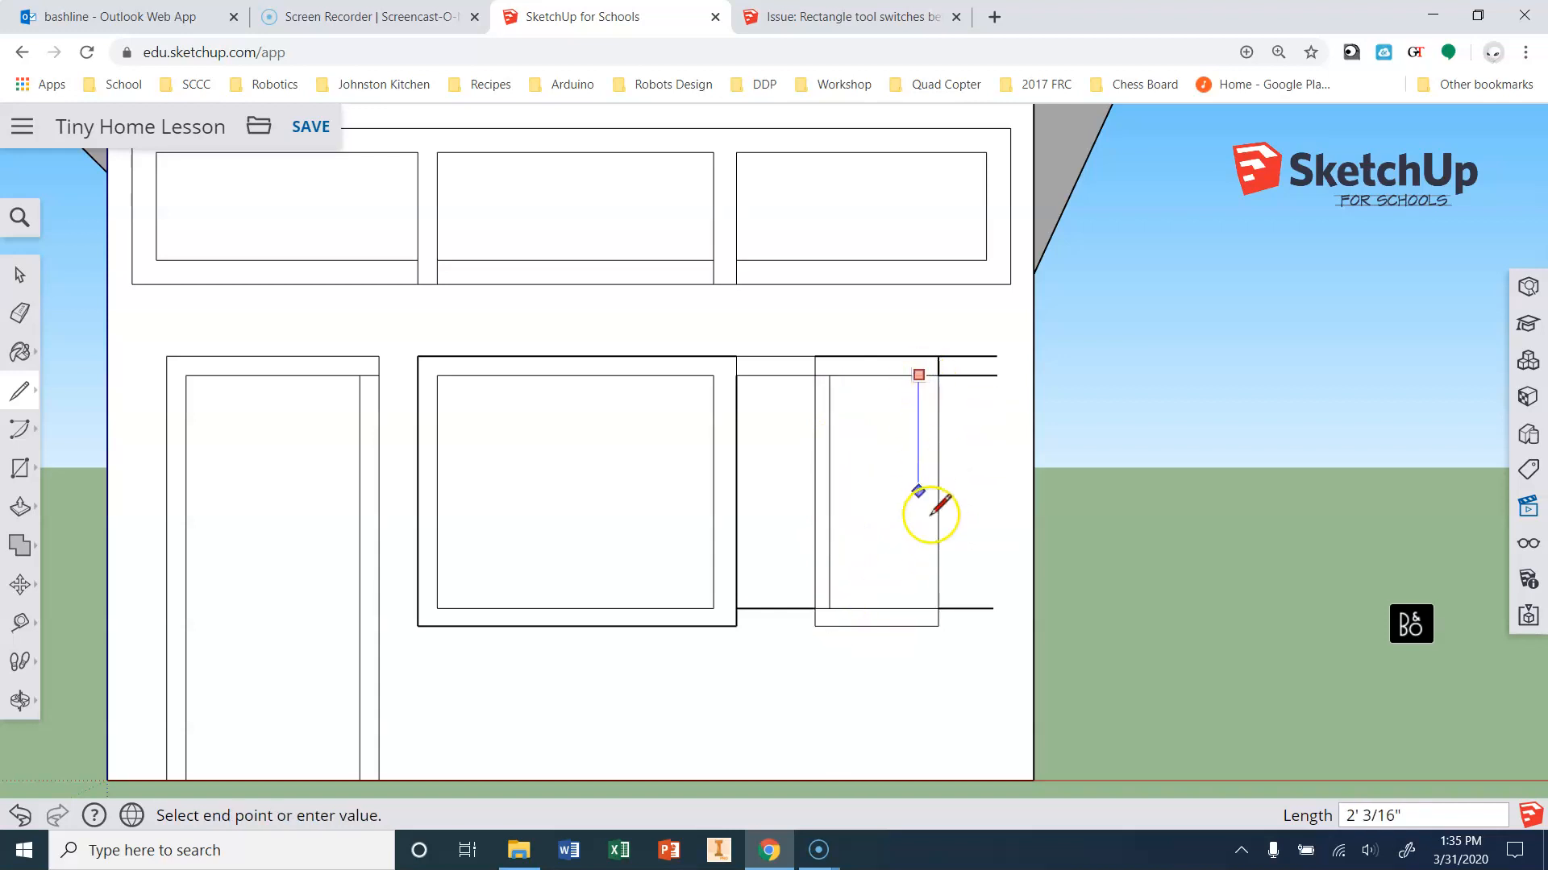
{"action": "left_click", "coordinate": [918, 609]}
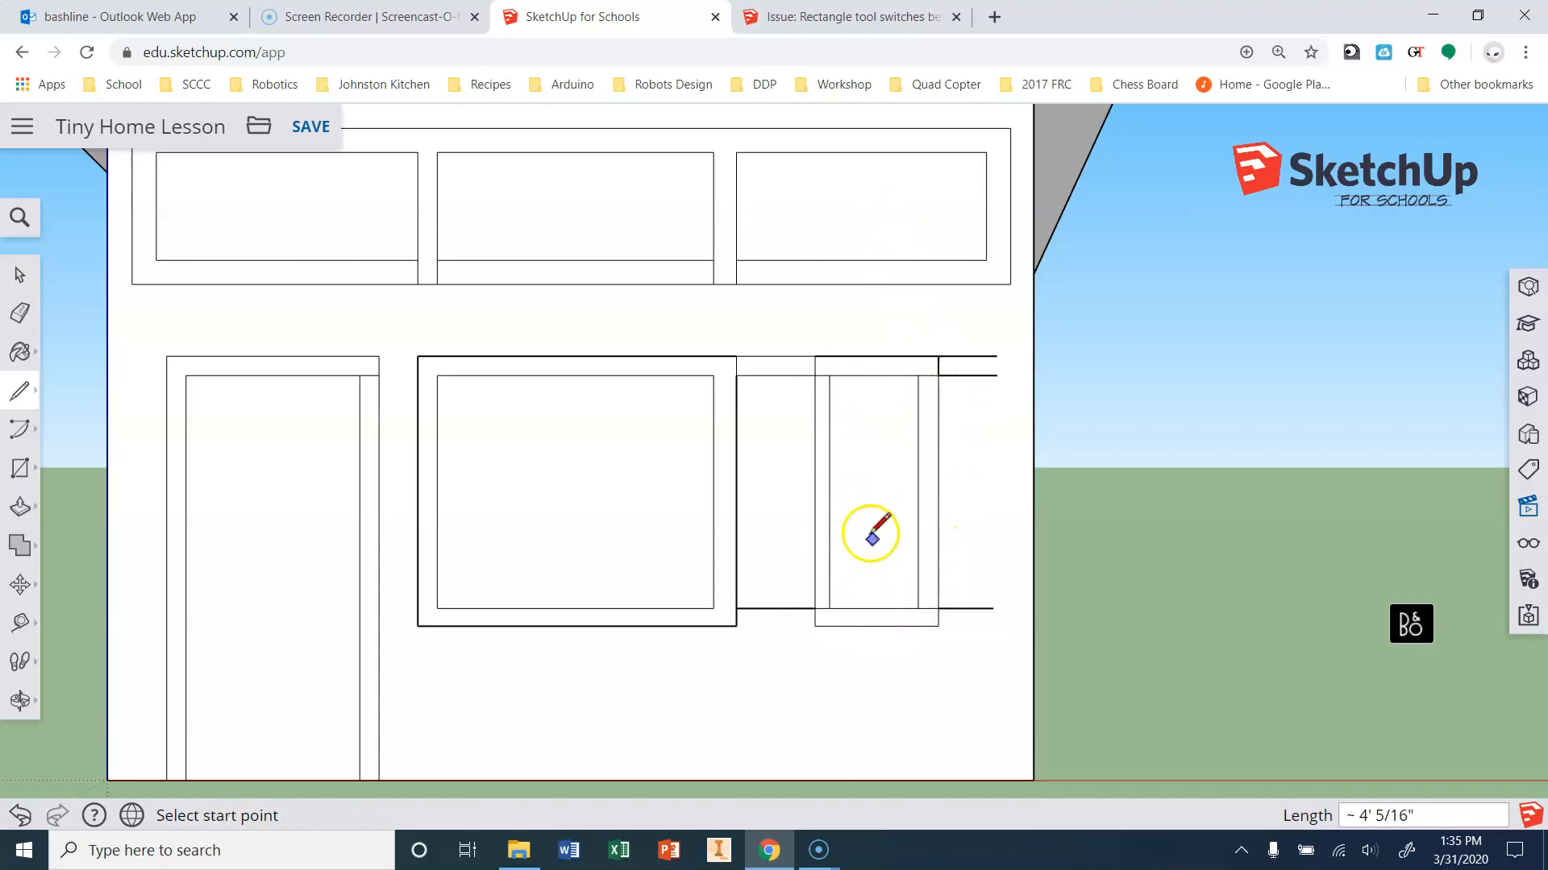
Erase the leftover horizontal lines on both sides of the narrow window.
{"action": "left_click", "coordinate": [20, 313]}
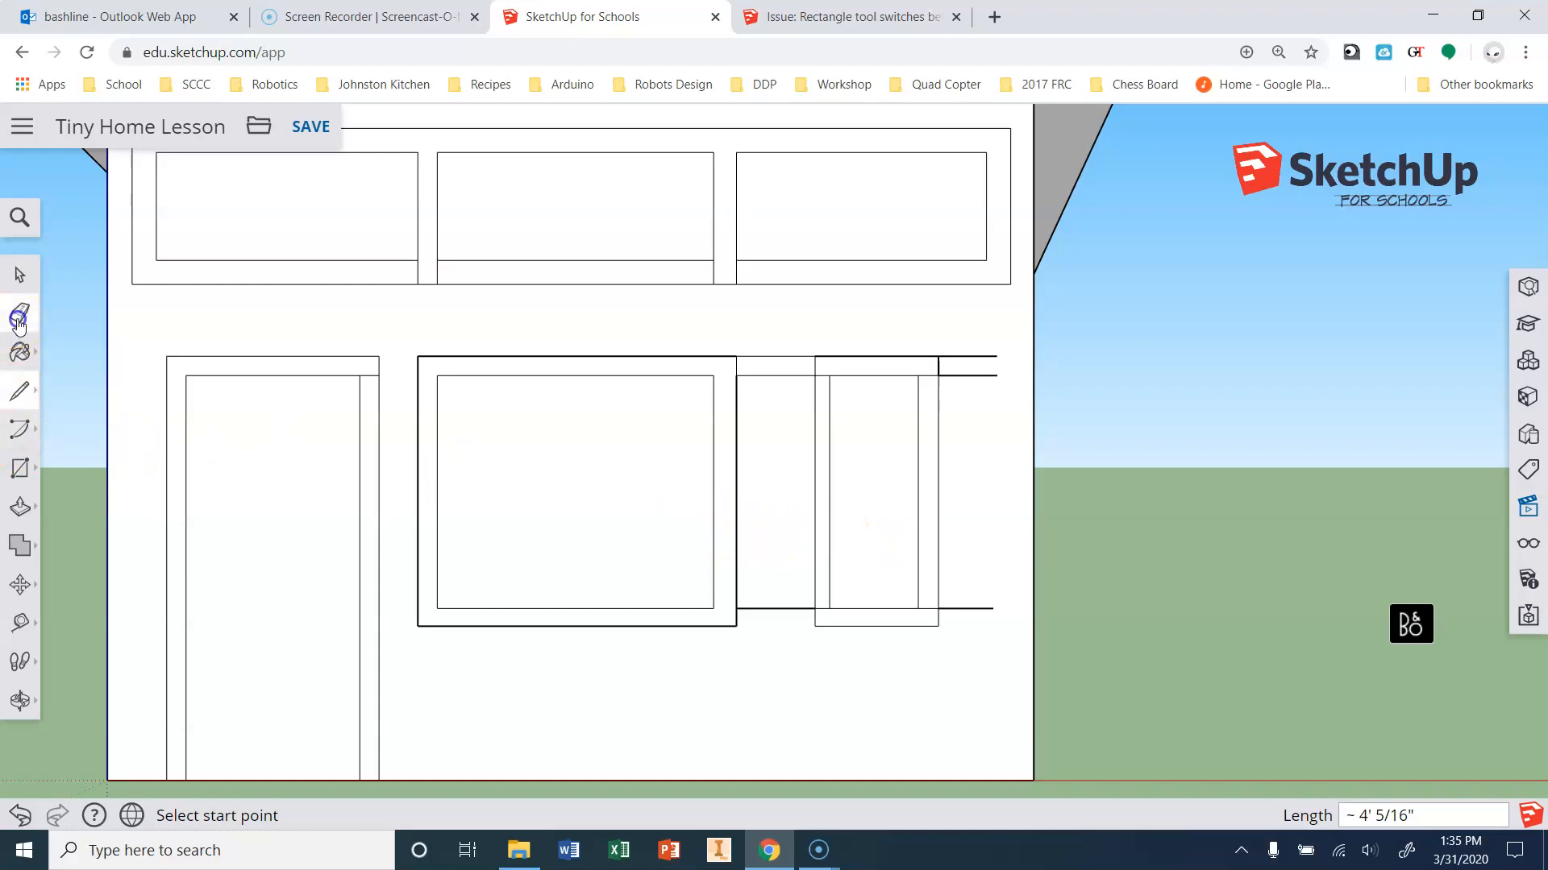
{"action": "left_click_drag", "start_coordinate": [975, 602], "coordinate": [961, 635]}
{"action": "left_click_drag", "start_coordinate": [792, 335], "coordinate": [788, 628]}
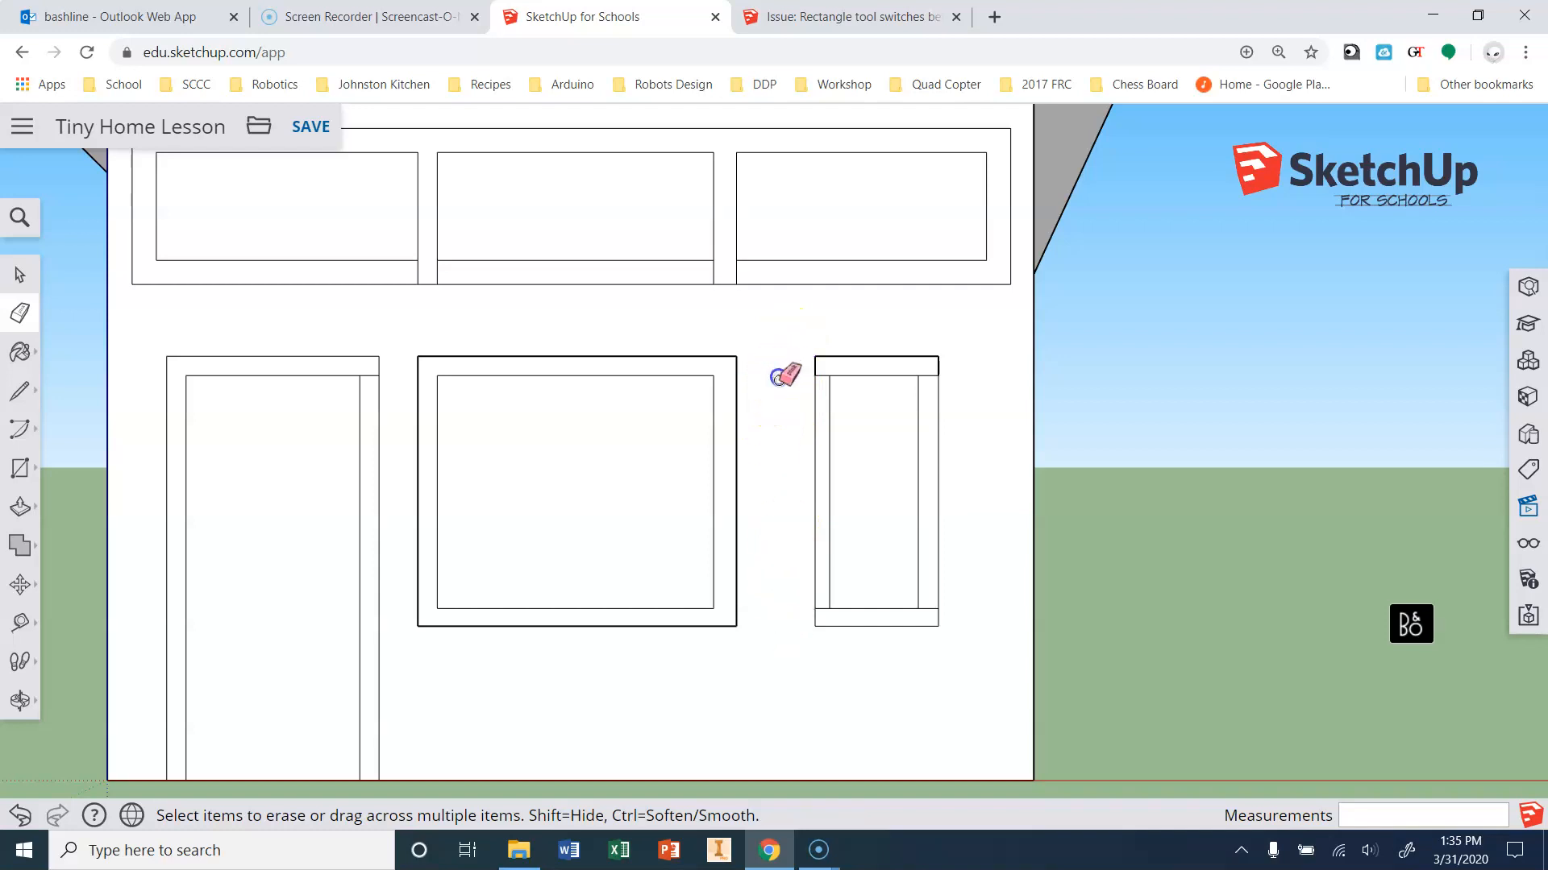
Erase the short horizontal segments crossing the frame band at the narrow window's four corners.
{"action": "scroll", "coordinate": [818, 376], "scroll_direction": "up", "scroll_amount": 2}
{"action": "scroll", "coordinate": [812, 370], "scroll_direction": "up", "scroll_amount": 3}
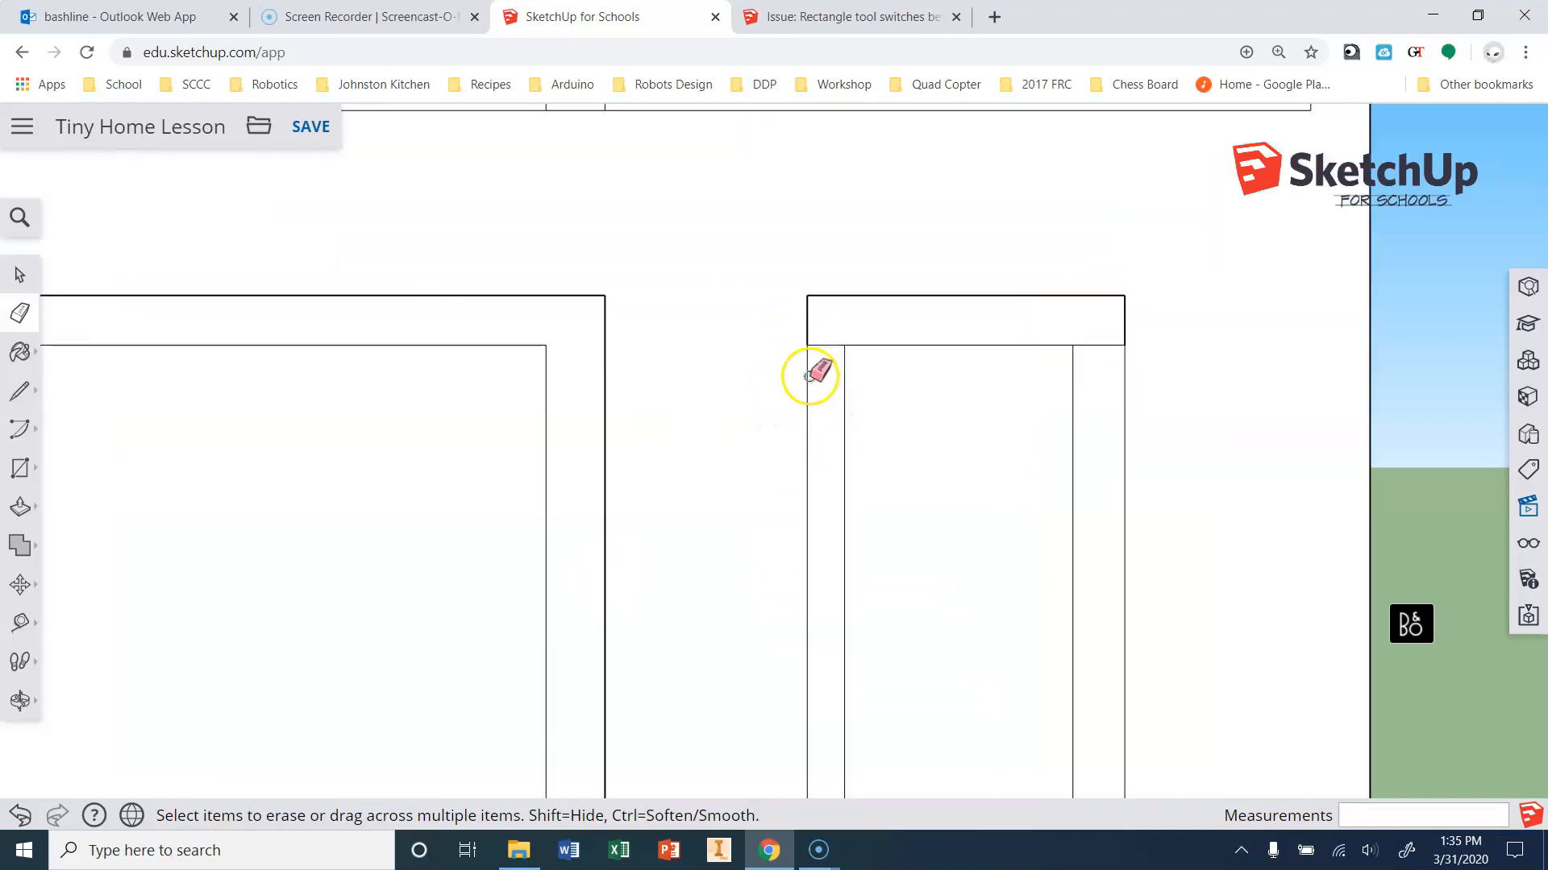
{"action": "scroll", "coordinate": [790, 345], "scroll_direction": "down", "scroll_amount": 3}
{"action": "scroll", "coordinate": [809, 757], "scroll_direction": "up", "scroll_amount": 3}
{"action": "scroll", "coordinate": [777, 677], "scroll_direction": "up", "scroll_amount": 2}
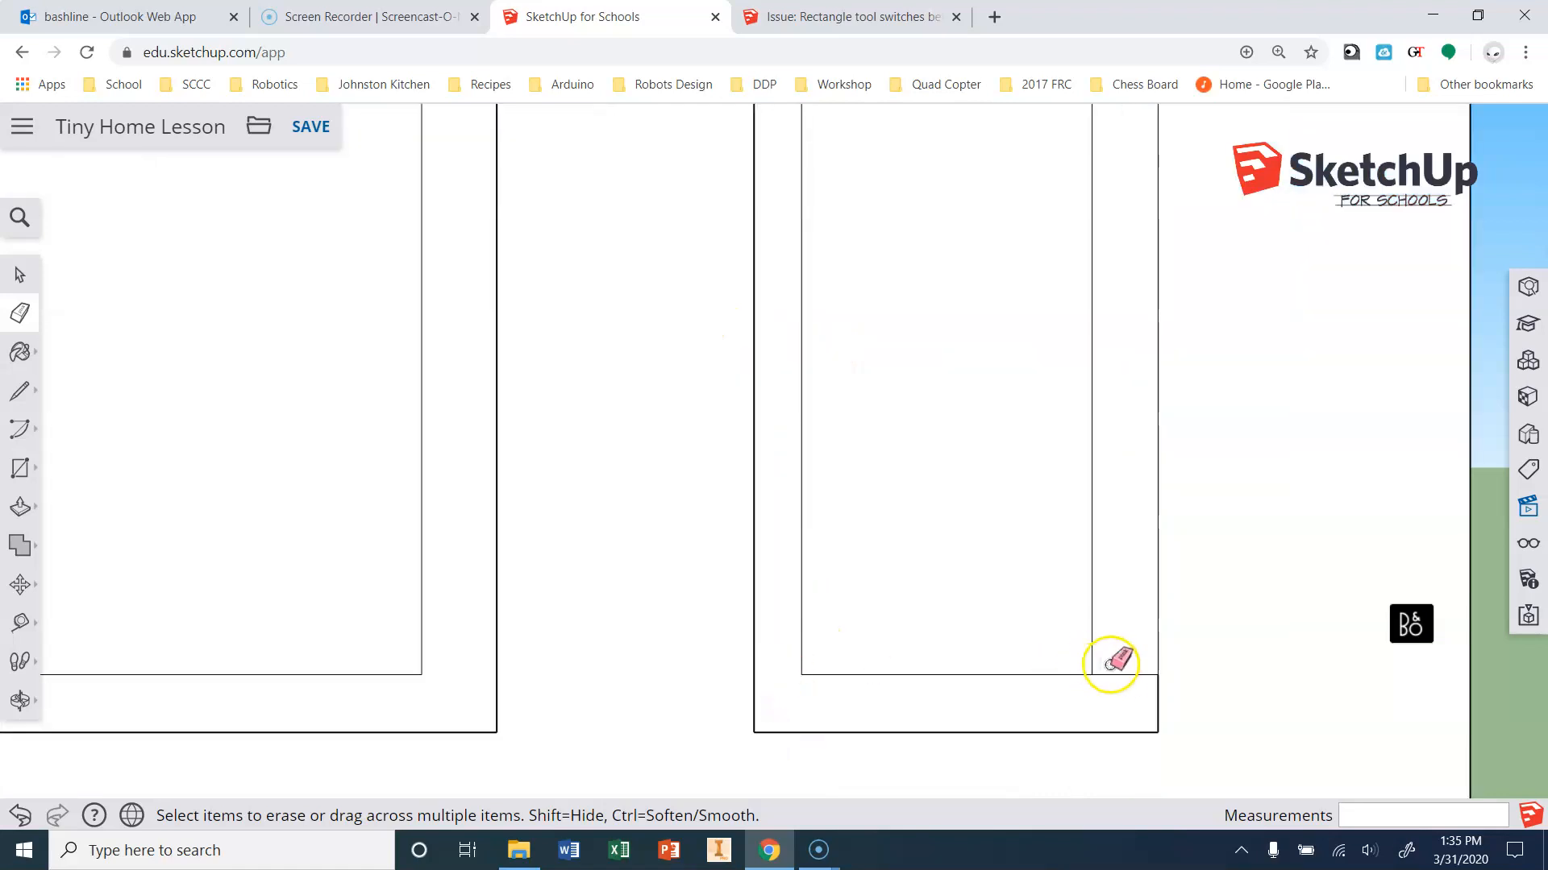
{"action": "scroll", "coordinate": [1126, 671], "scroll_direction": "down", "scroll_amount": 4}
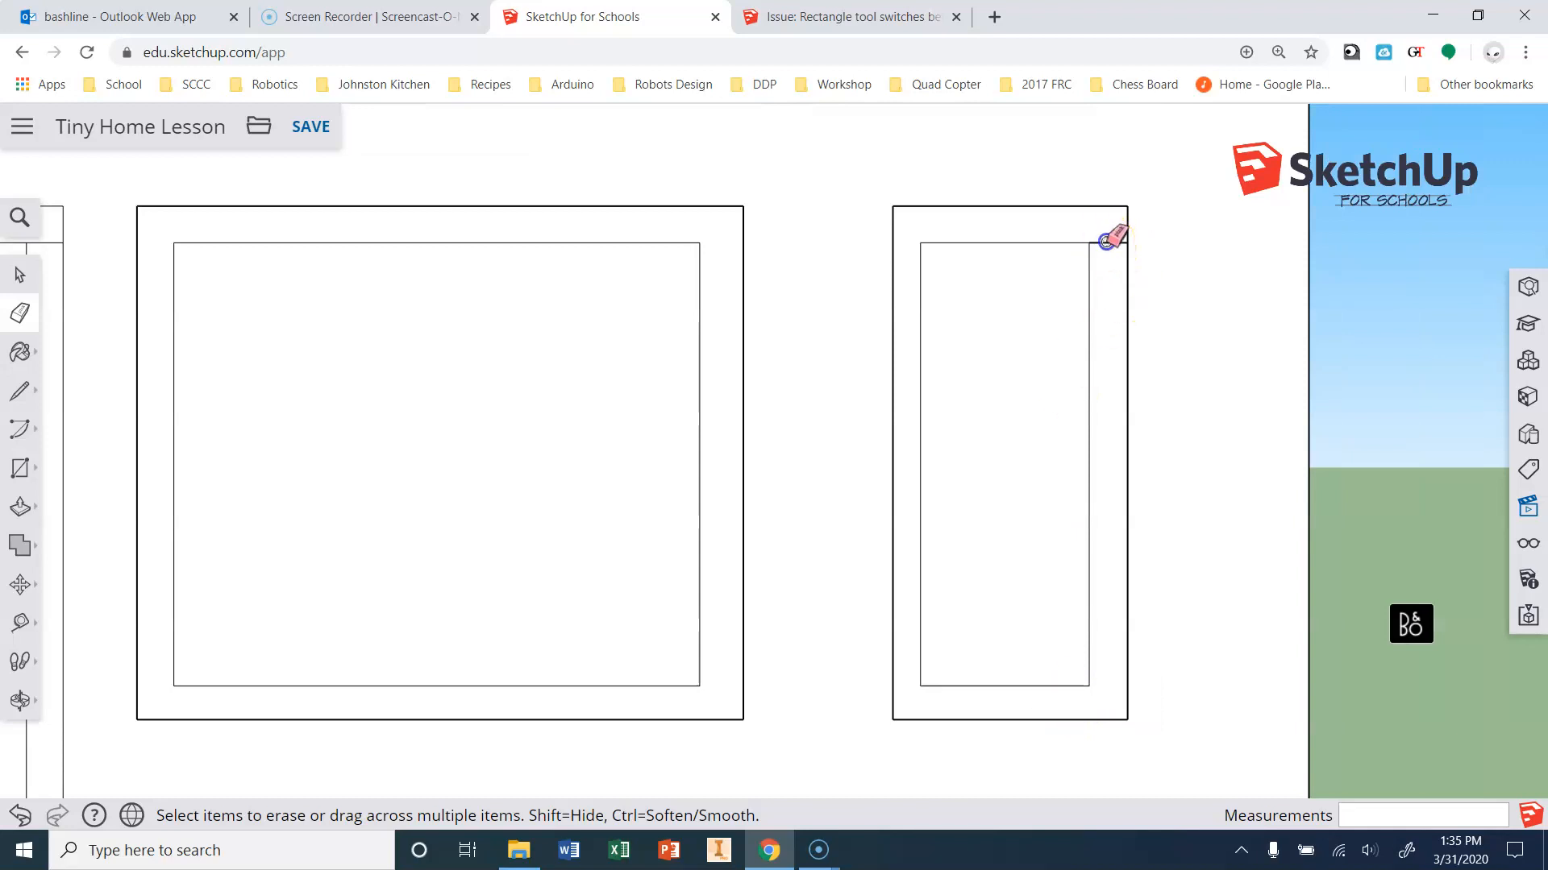
Erase the short horizontal segment crossing the frame band at the door's upper-right corner.
{"action": "scroll", "coordinate": [947, 355], "scroll_direction": "down", "scroll_amount": 4}
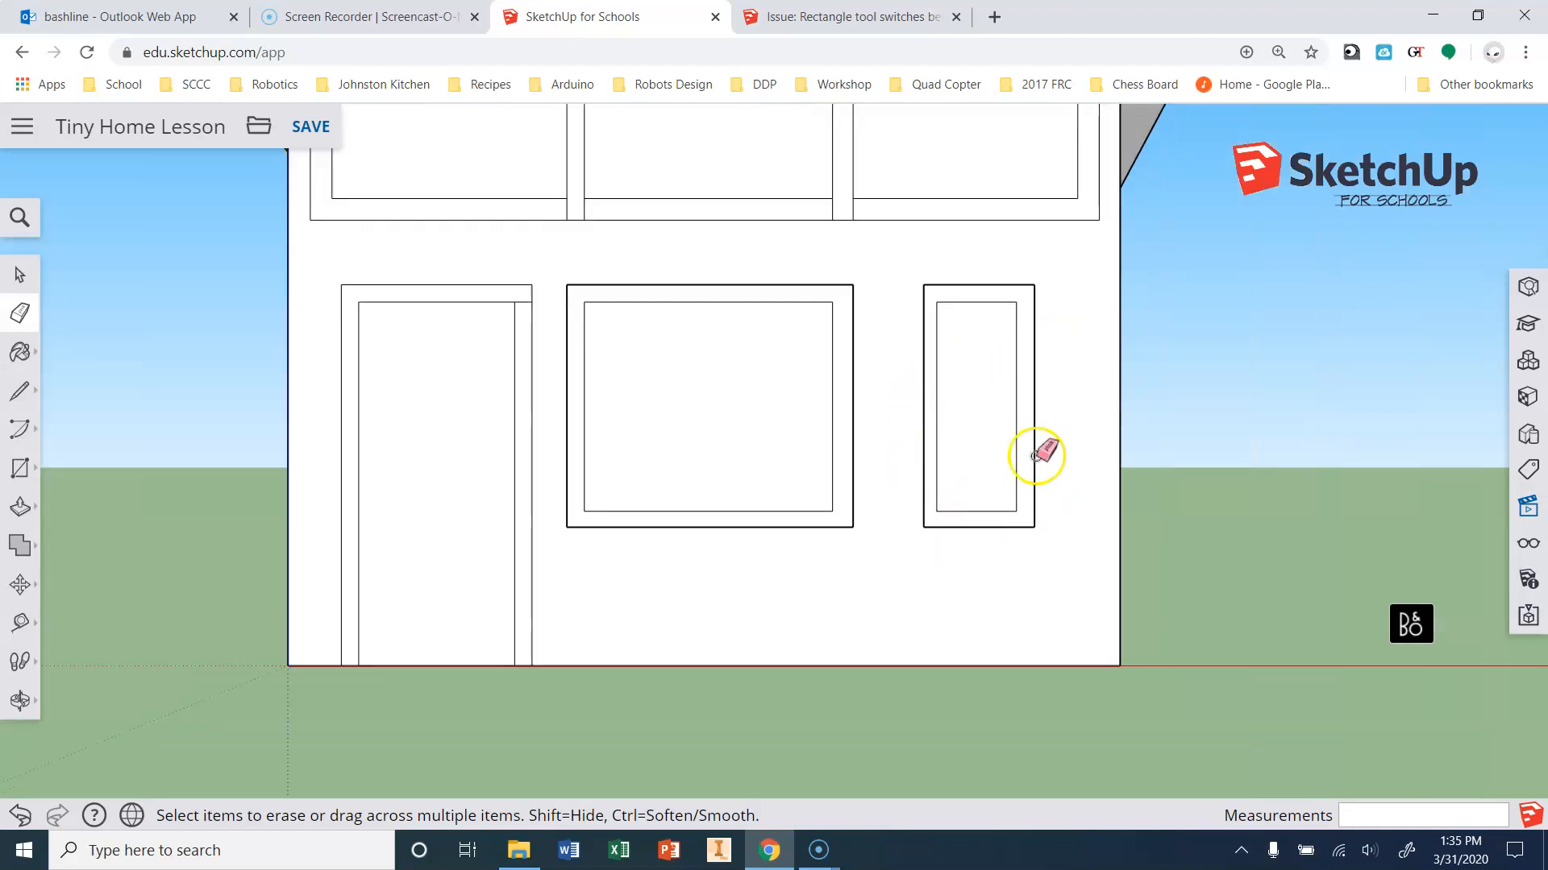
{"action": "scroll", "coordinate": [524, 307], "scroll_direction": "up", "scroll_amount": 2}
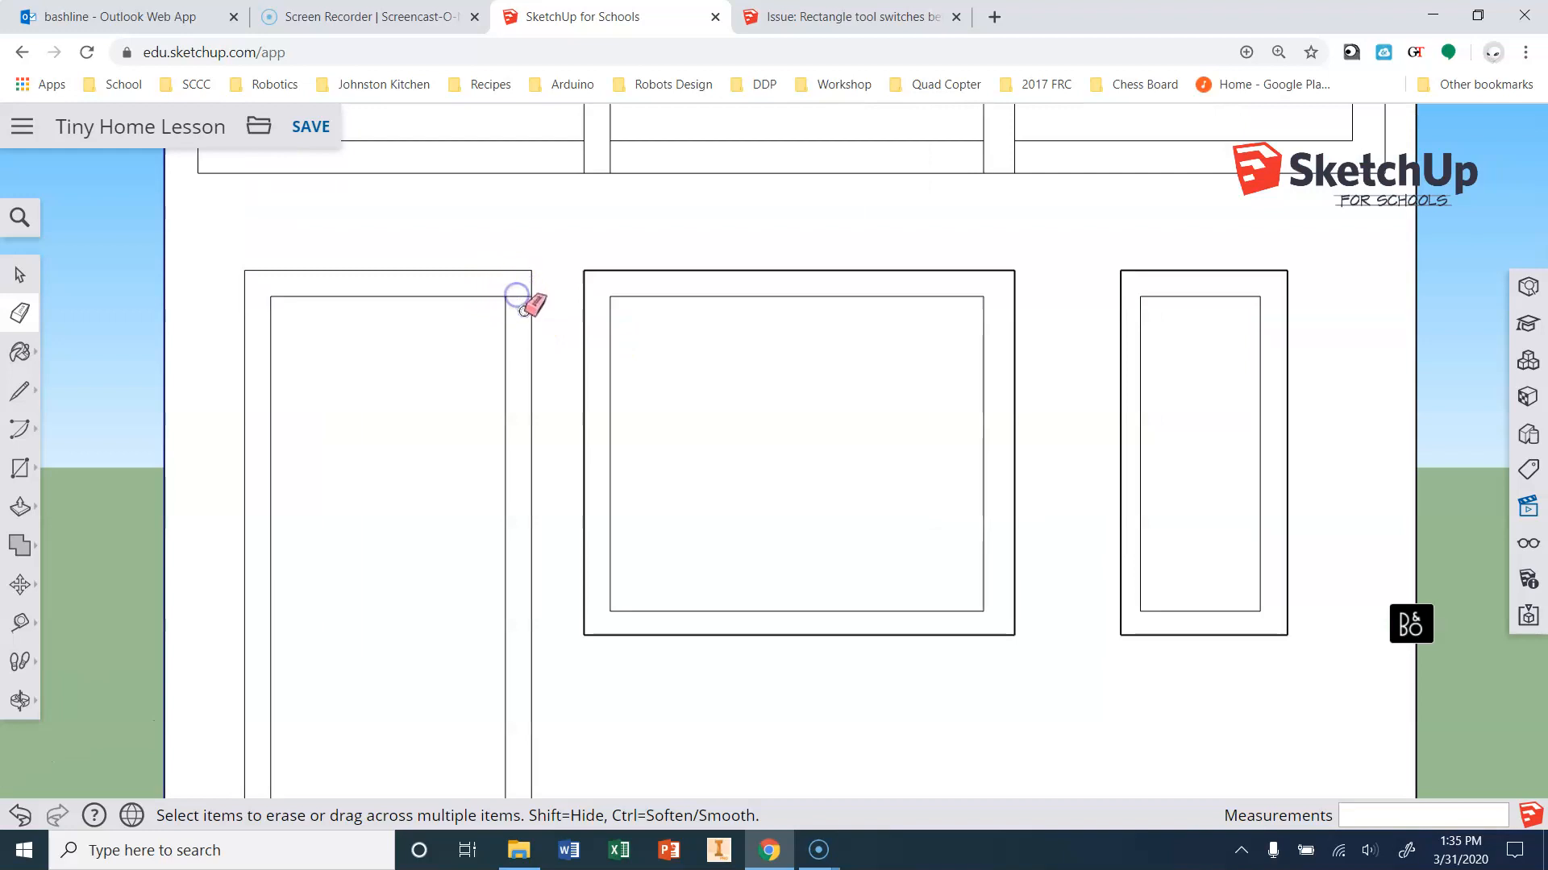
{"action": "scroll", "coordinate": [516, 297], "scroll_direction": "up", "scroll_amount": 3}
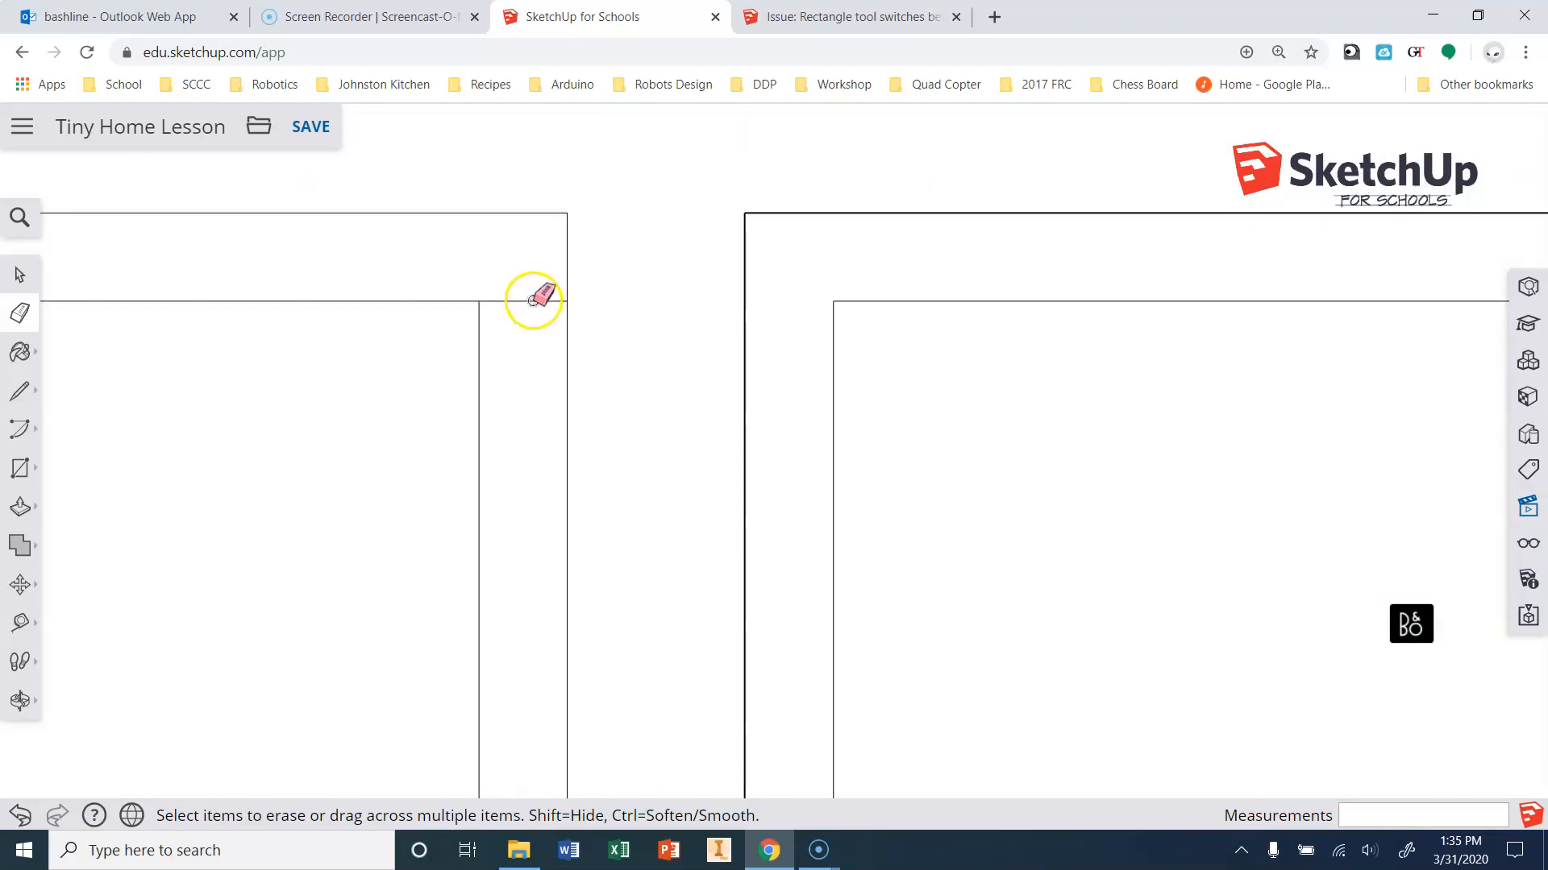
{"action": "scroll", "coordinate": [516, 354], "scroll_direction": "down", "scroll_amount": 3}
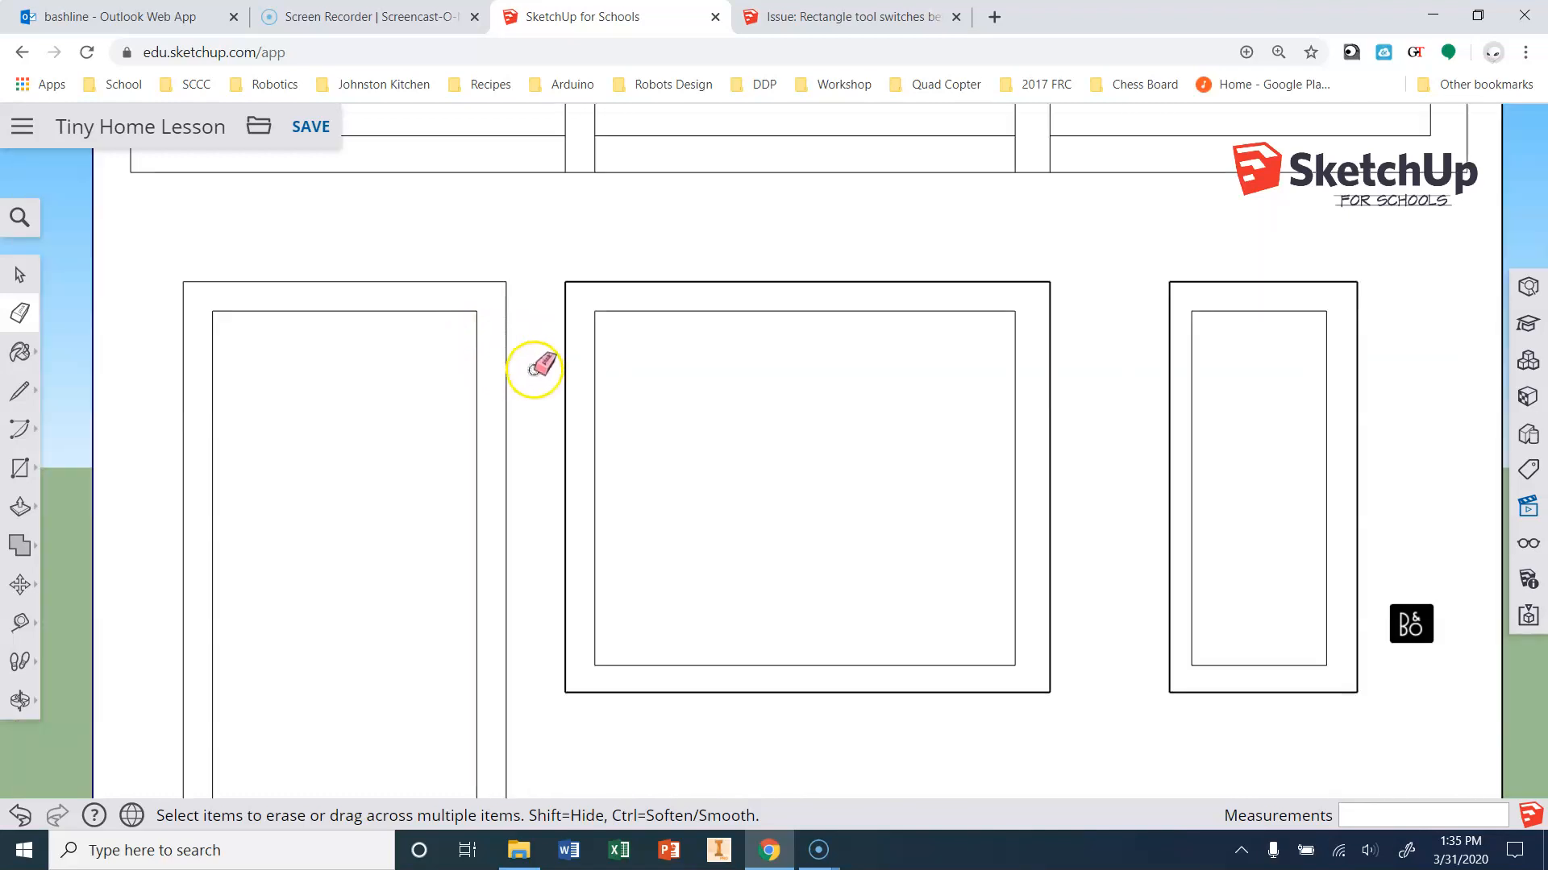
Move the narrow window's inner left edge about 7/8" toward the window's center.
{"action": "scroll", "coordinate": [863, 525], "scroll_direction": "down", "scroll_amount": 1}
{"action": "scroll", "coordinate": [1380, 451], "scroll_direction": "up", "scroll_amount": 1}
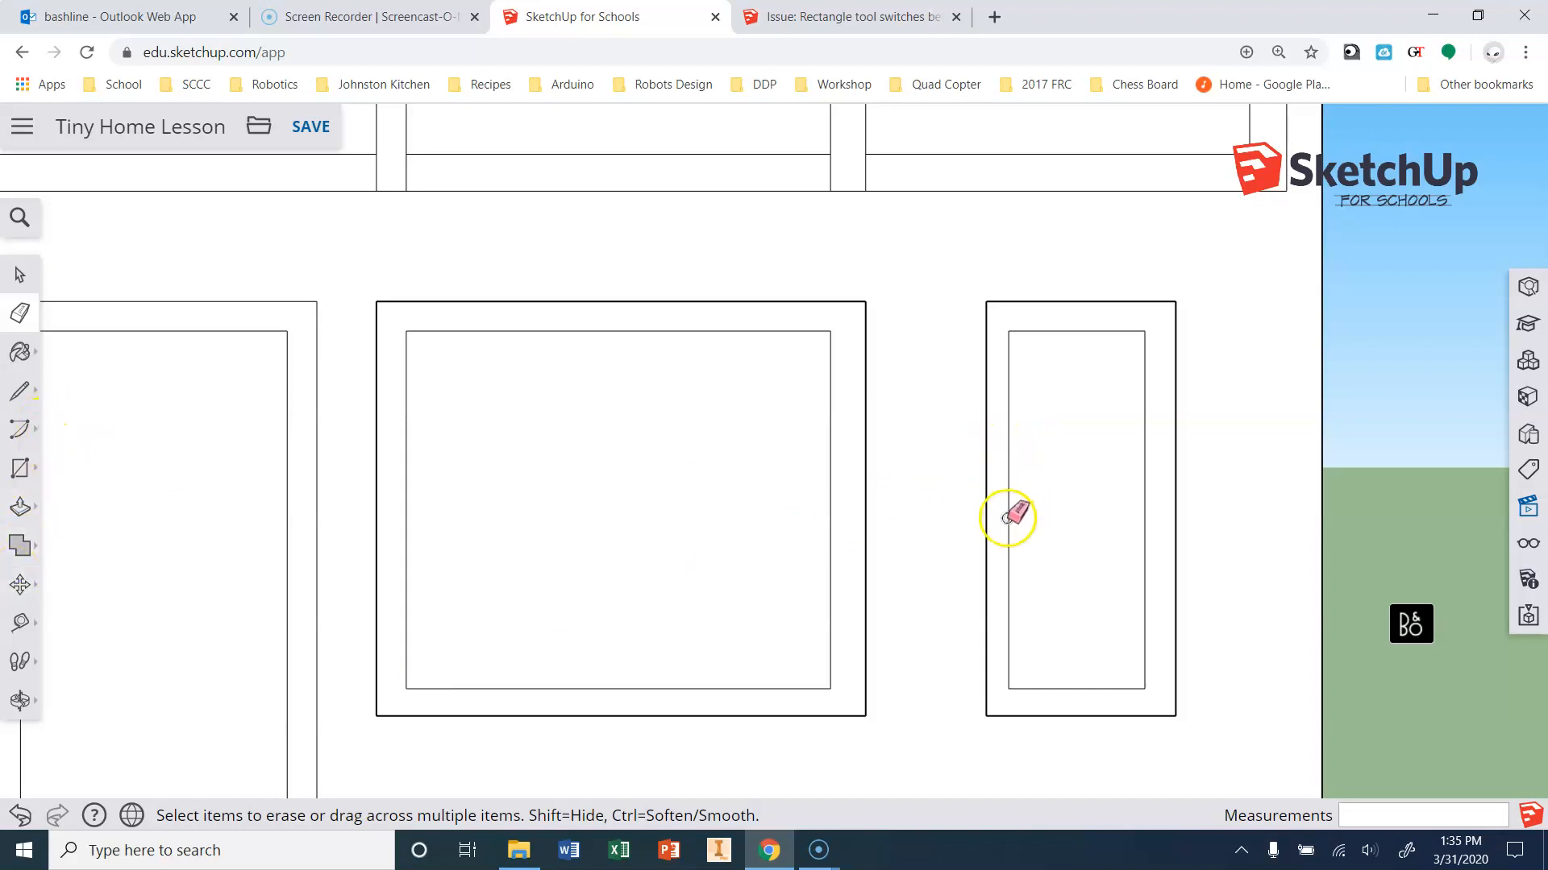
{"action": "left_click", "coordinate": [20, 584]}
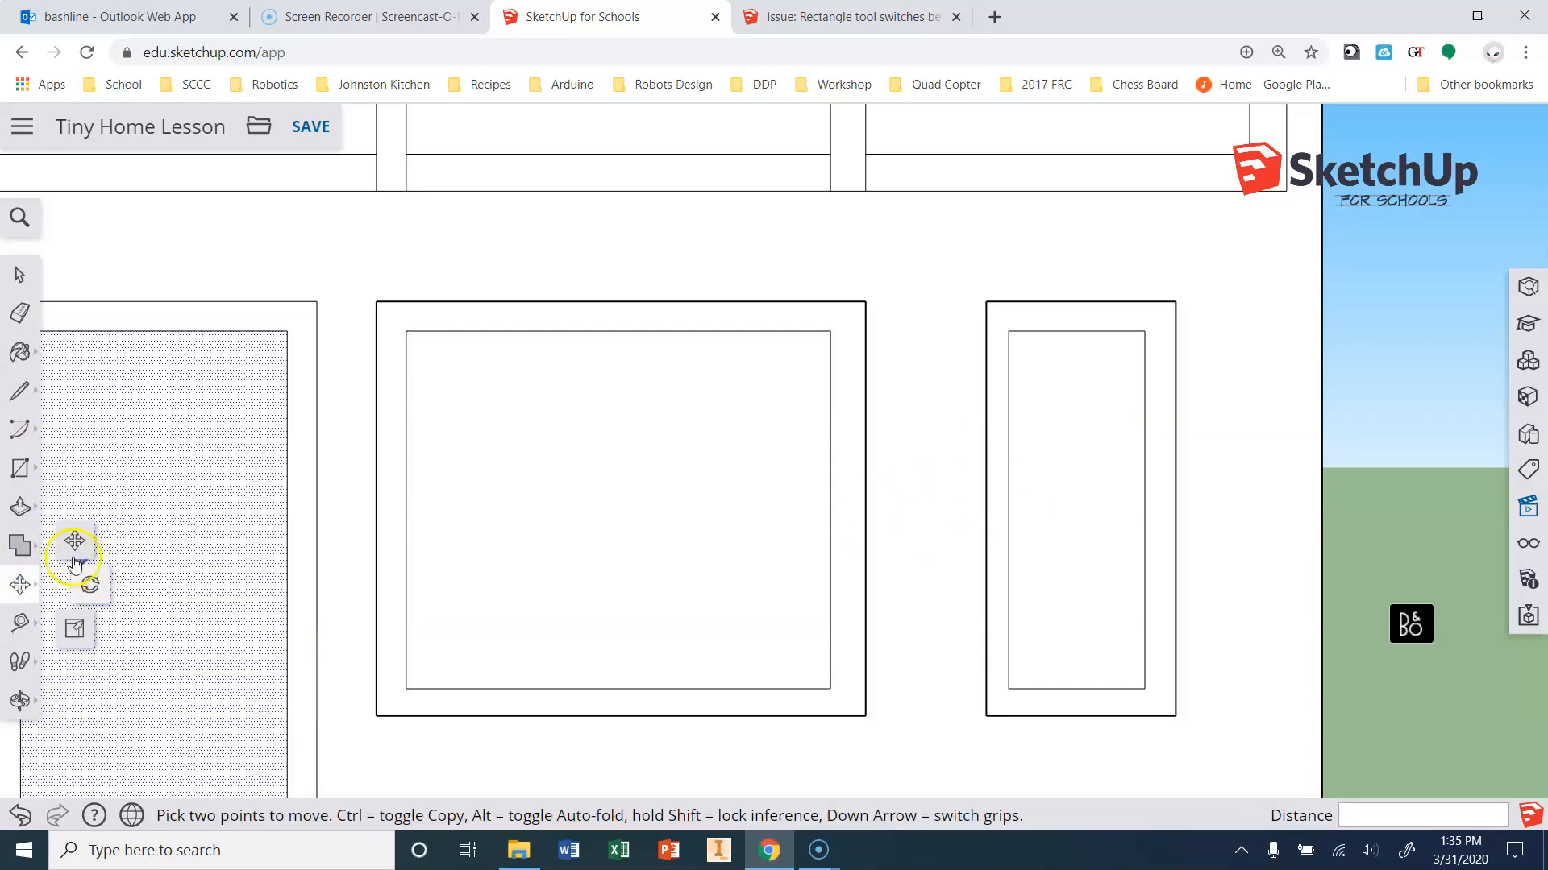
{"action": "left_click", "coordinate": [1011, 538]}
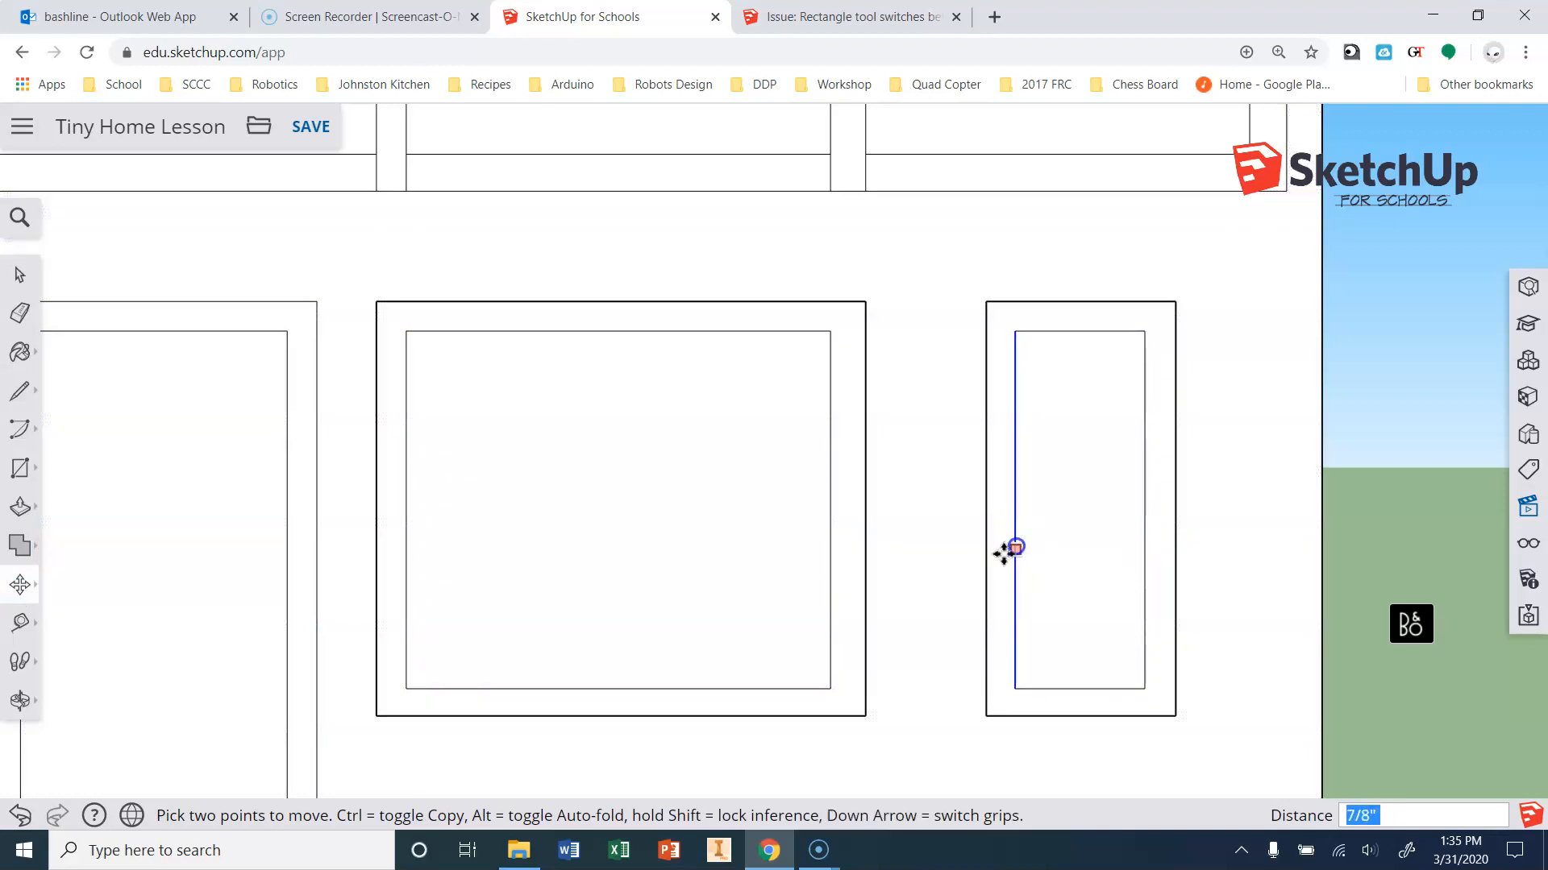
{"action": "scroll", "coordinate": [801, 457], "scroll_direction": "down", "scroll_amount": 10}
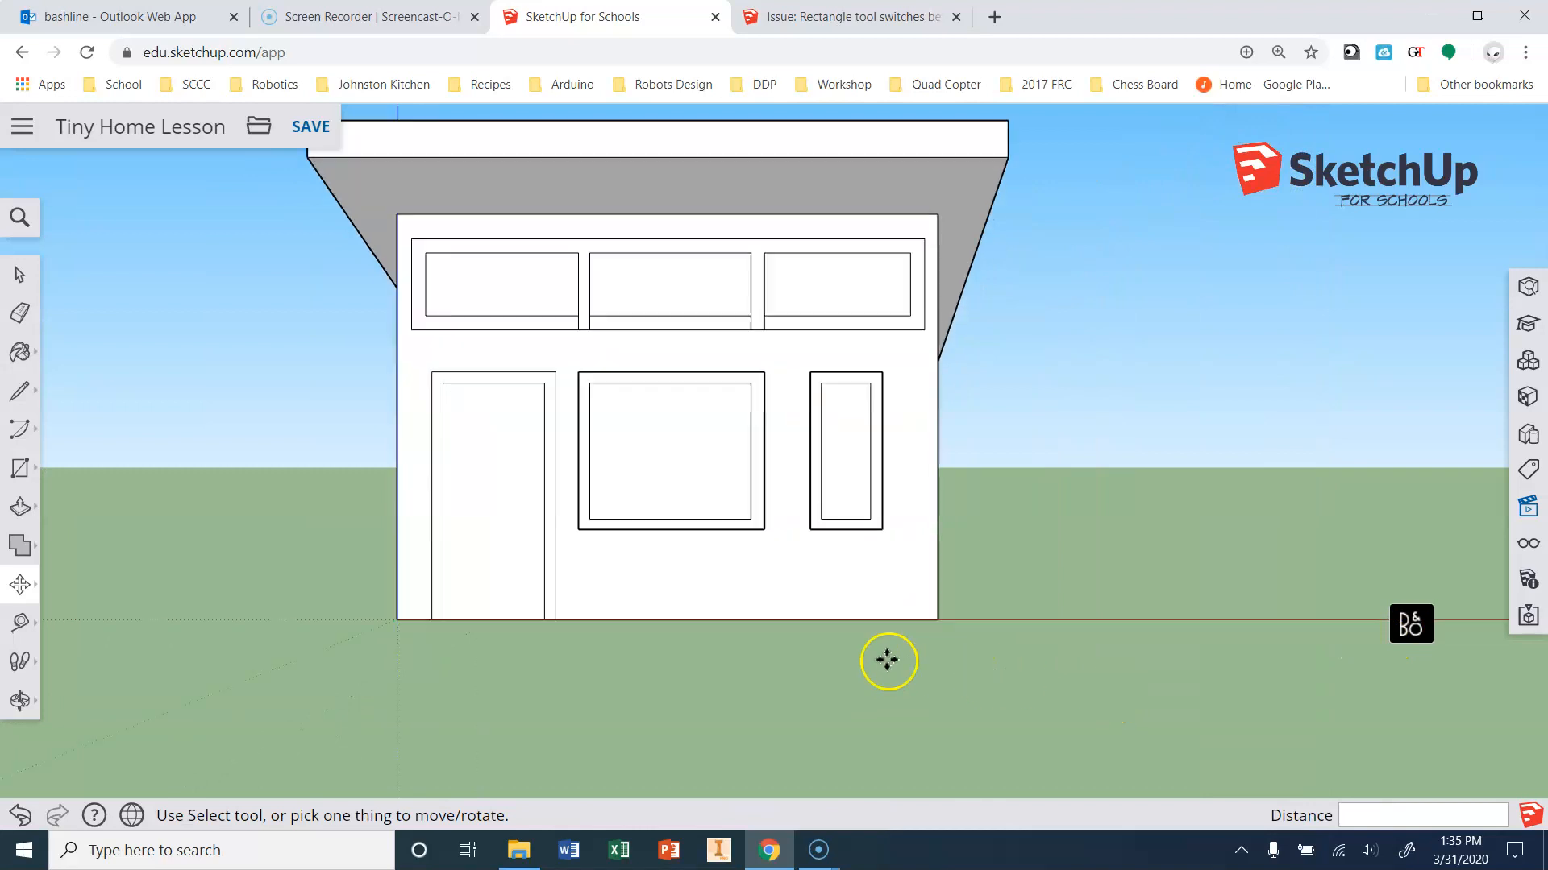
{"action": "scroll", "coordinate": [698, 328], "scroll_direction": "up", "scroll_amount": 2}
{"action": "scroll", "coordinate": [535, 322], "scroll_direction": "up", "scroll_amount": 2}
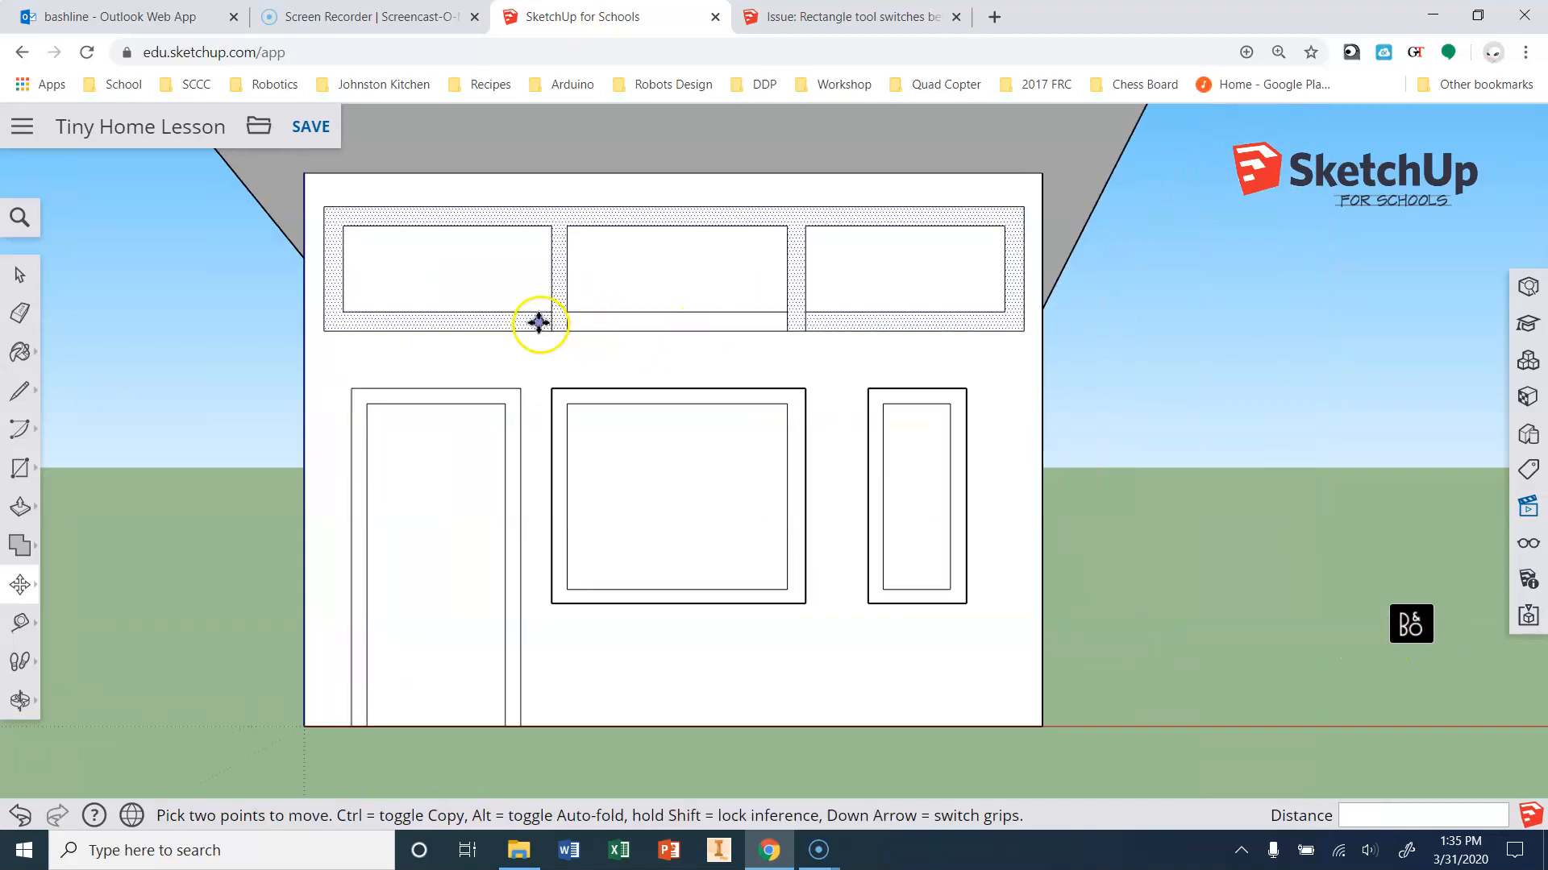
Erase the four short vertical segments crossing the three-pane window's lower frame band.
{"action": "key", "text": "e"}
{"action": "scroll", "coordinate": [564, 317], "scroll_direction": "up", "scroll_amount": 3}
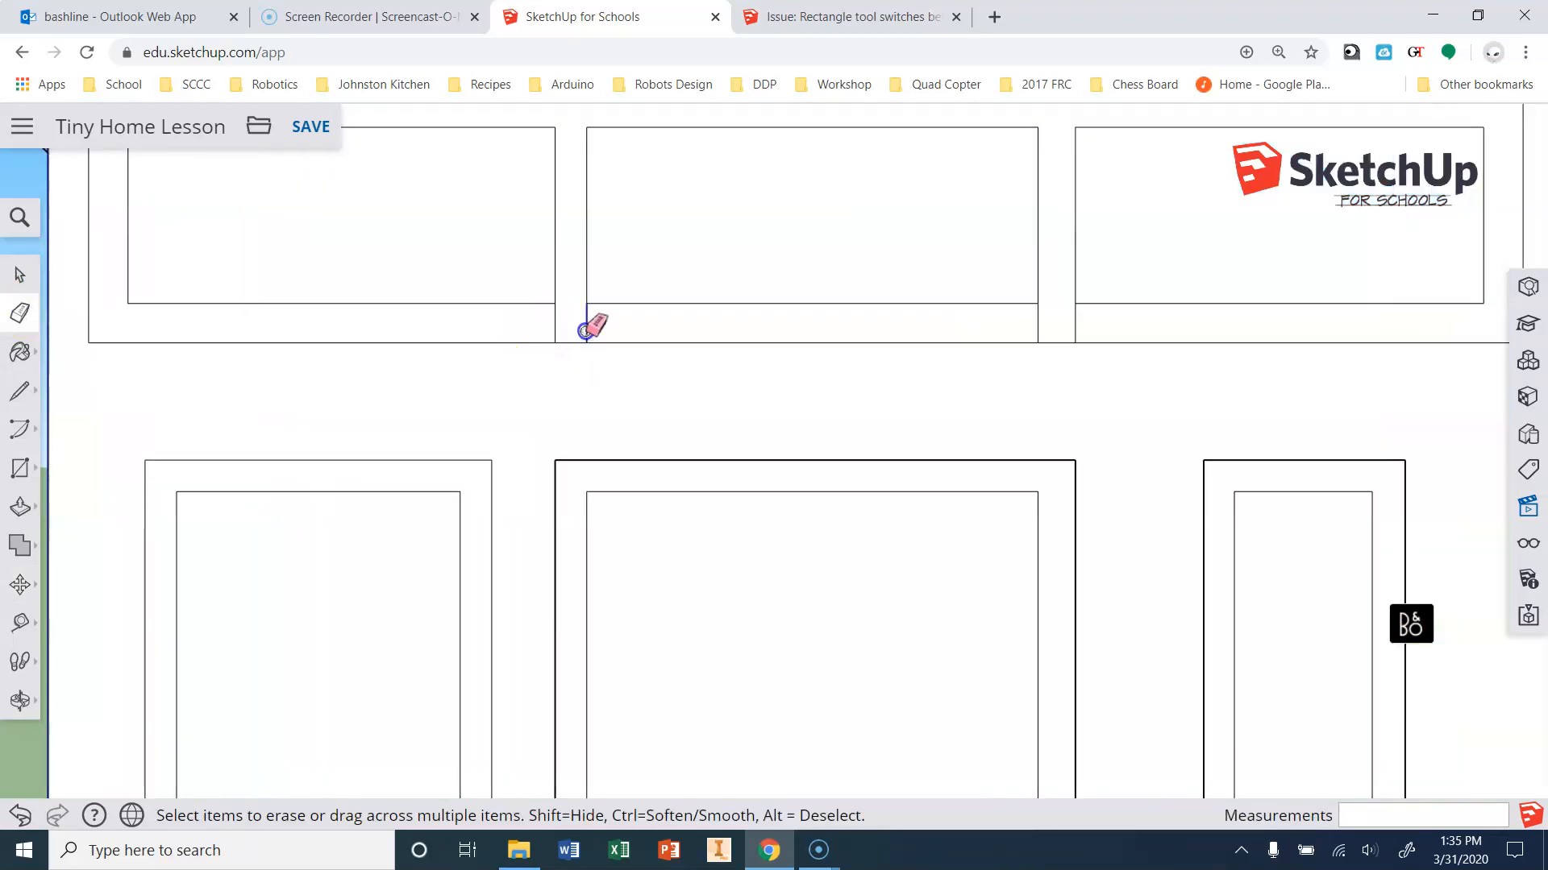
{"action": "left_click_drag", "start_coordinate": [569, 326], "coordinate": [538, 327]}
{"action": "left_click", "coordinate": [1078, 319]}
{"action": "left_click", "coordinate": [1037, 321]}
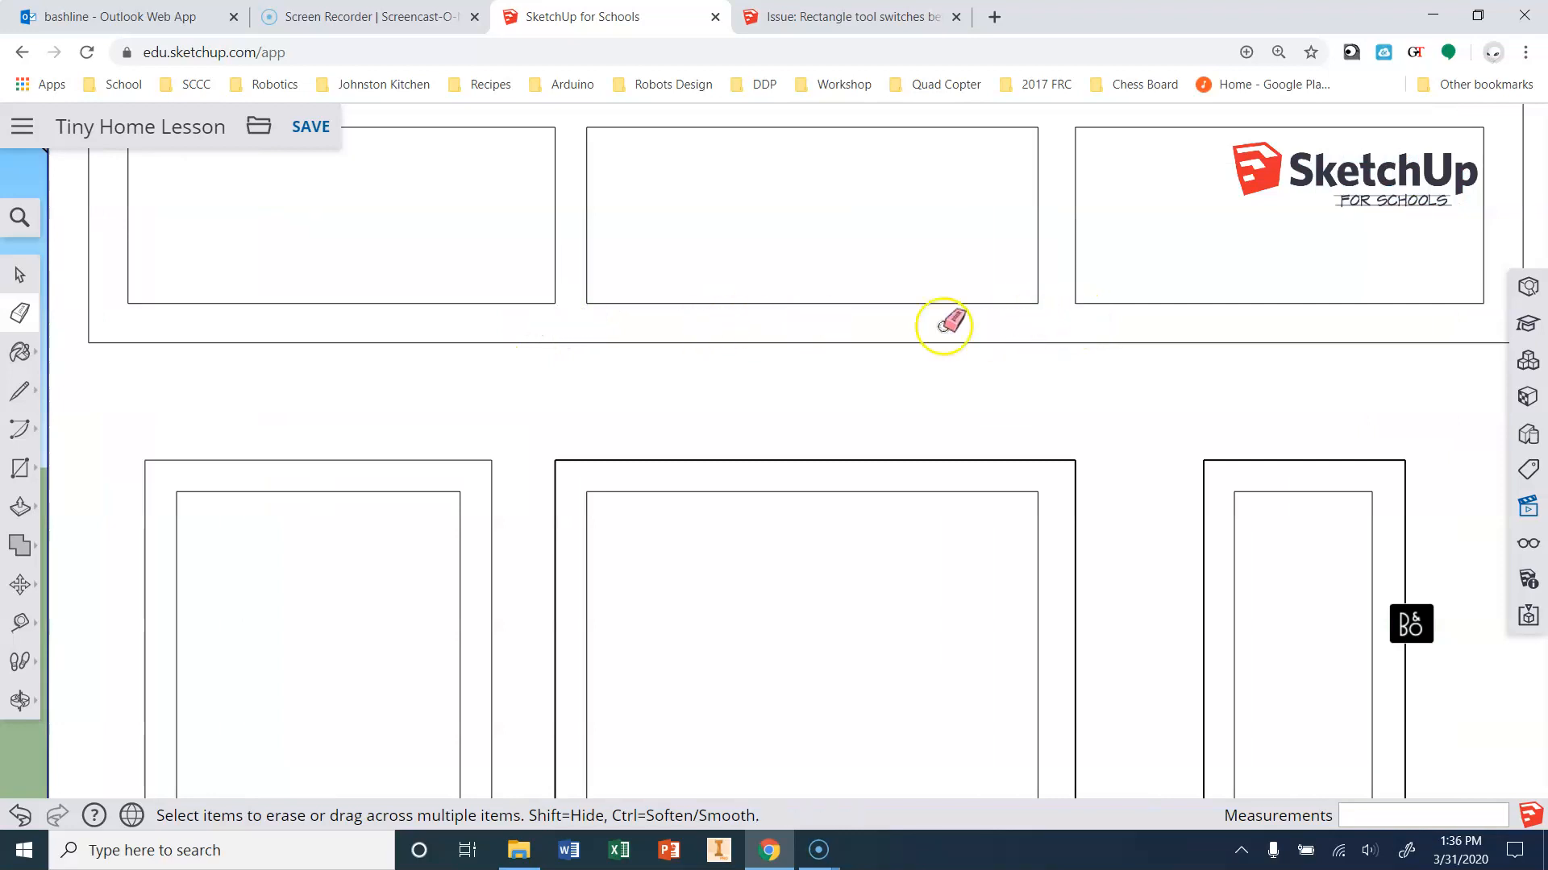
{"action": "scroll", "coordinate": [666, 338], "scroll_direction": "down", "scroll_amount": 5}
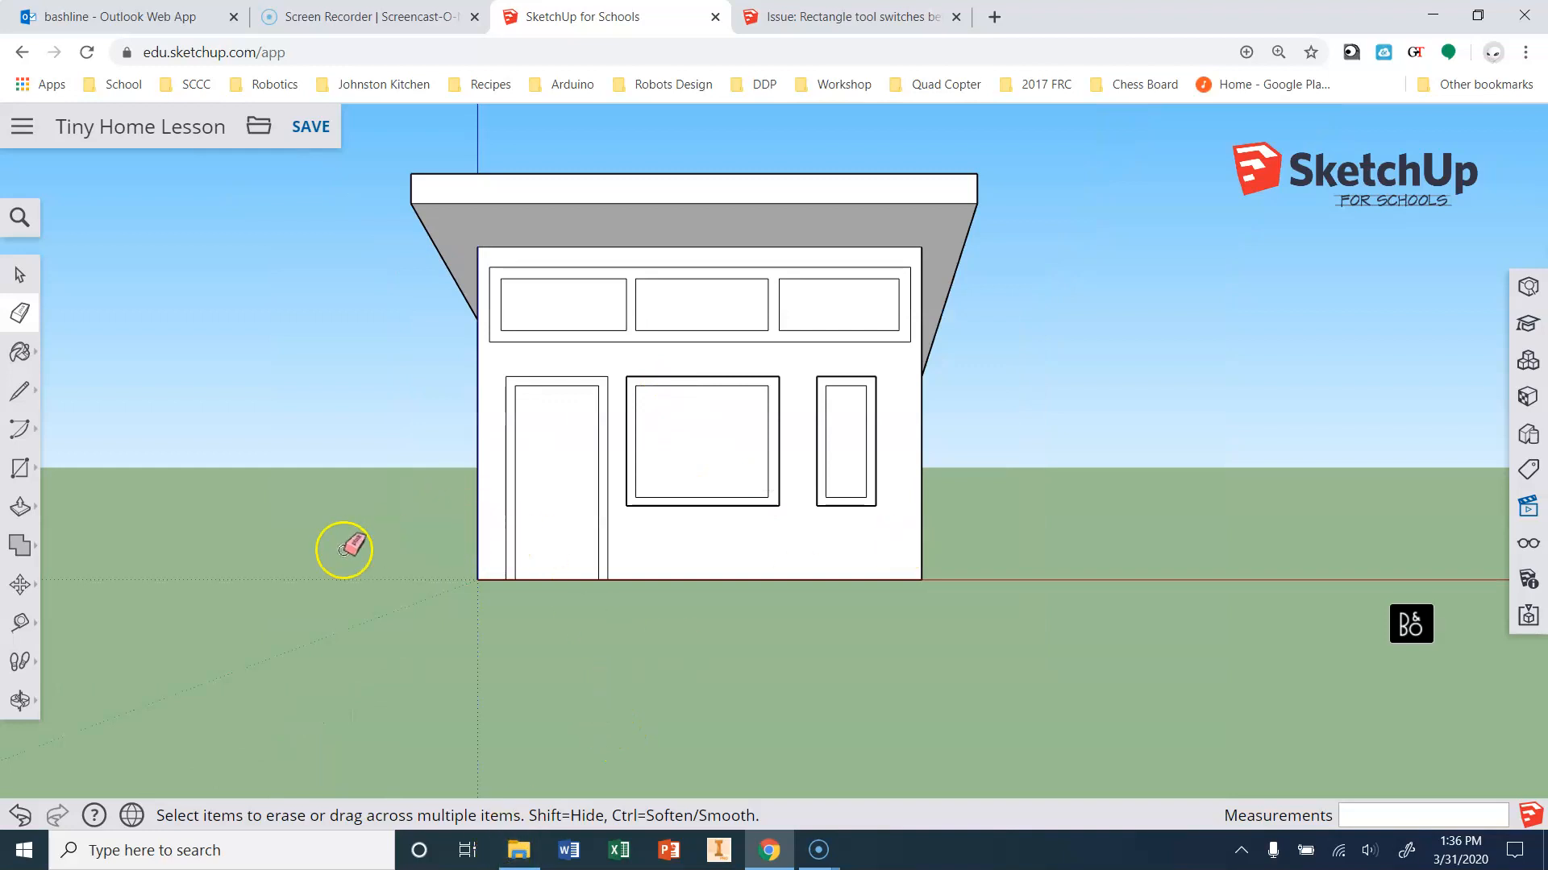
Draw a line extending the door frame's top edge to the front wall's corner beside the door.
{"action": "left_click", "coordinate": [1525, 509]}
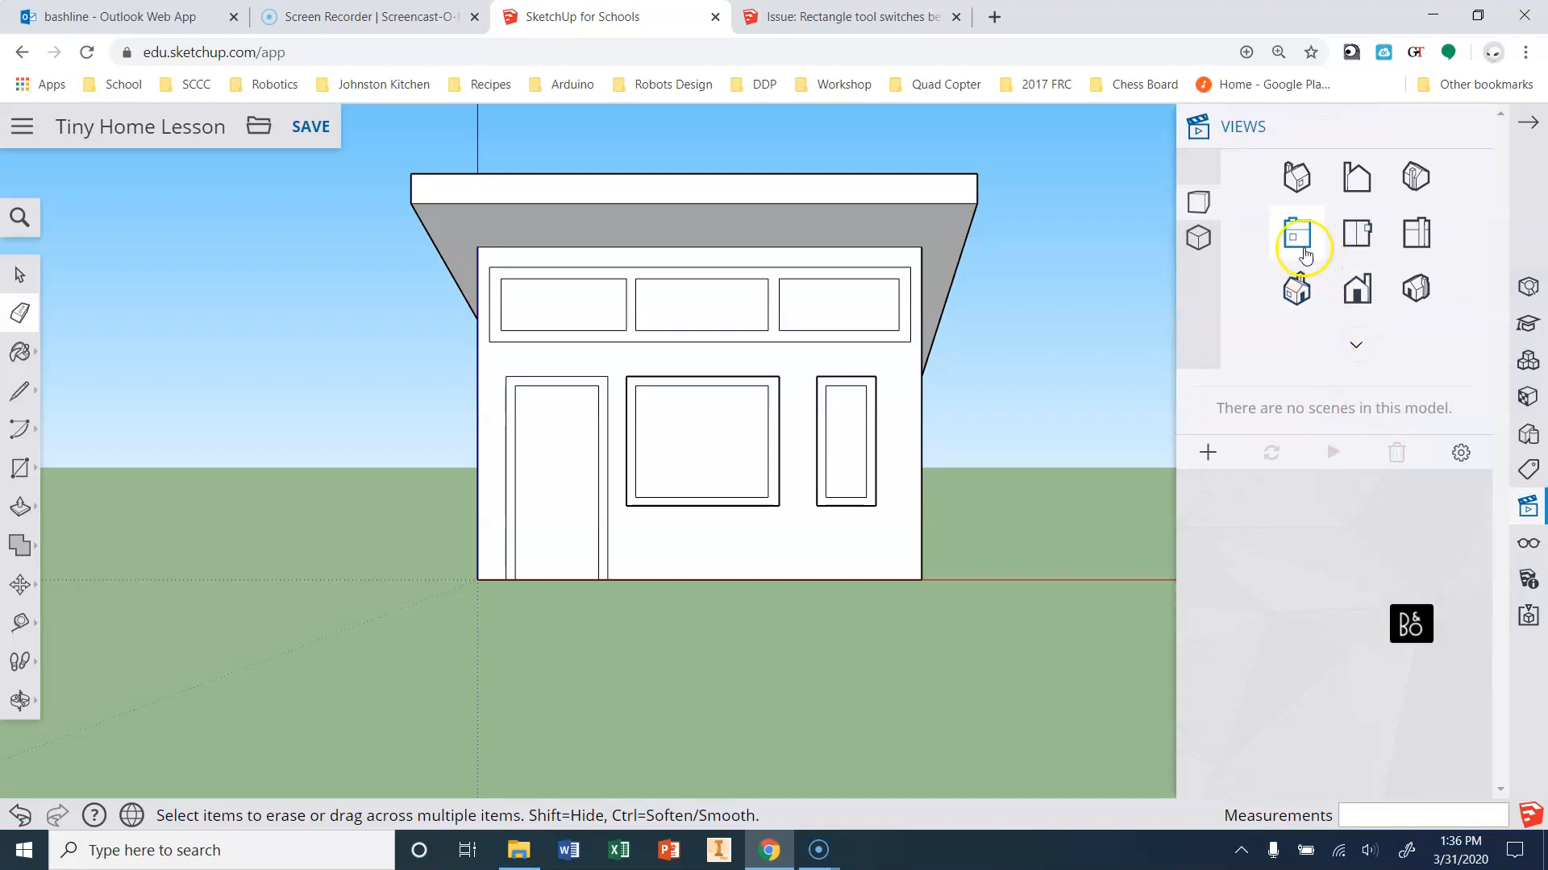
{"action": "left_click", "coordinate": [1294, 291]}
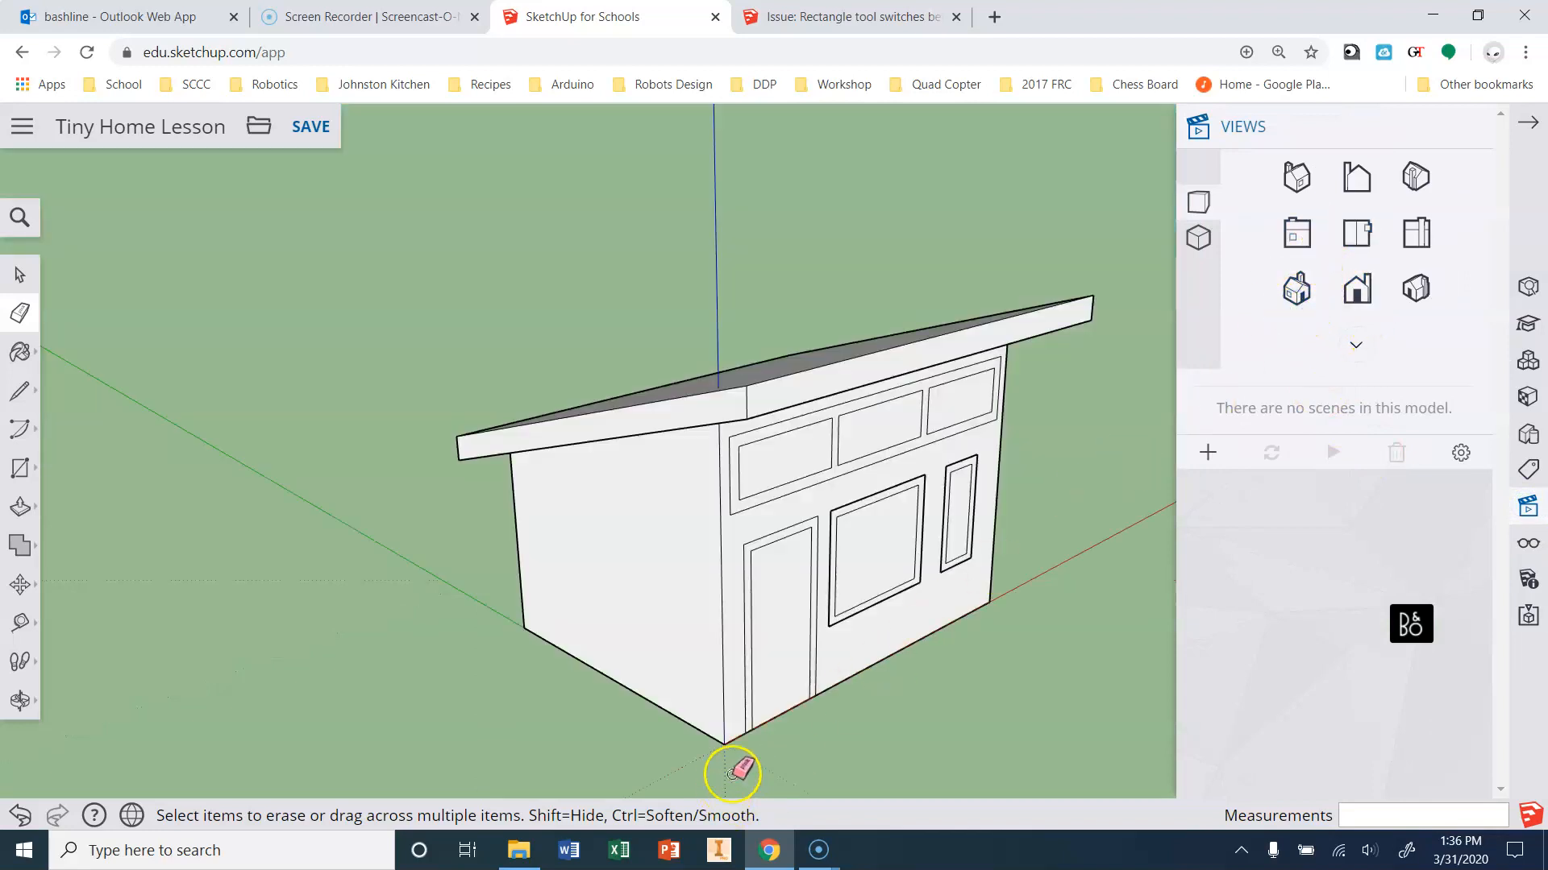
{"action": "scroll", "coordinate": [731, 774], "scroll_direction": "up", "scroll_amount": 6}
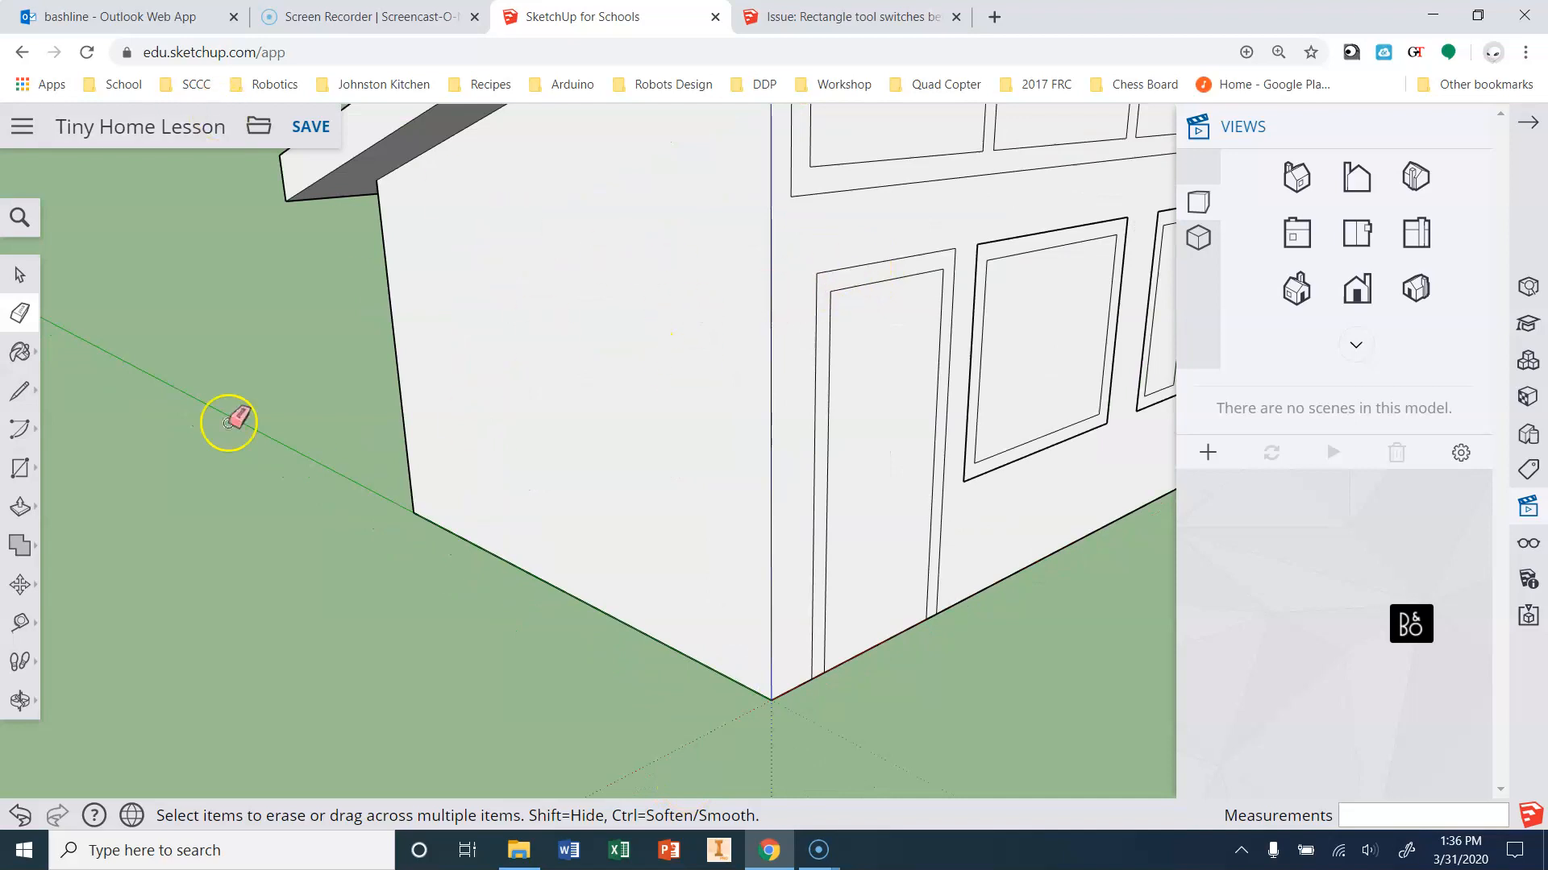
{"action": "left_click", "coordinate": [19, 391]}
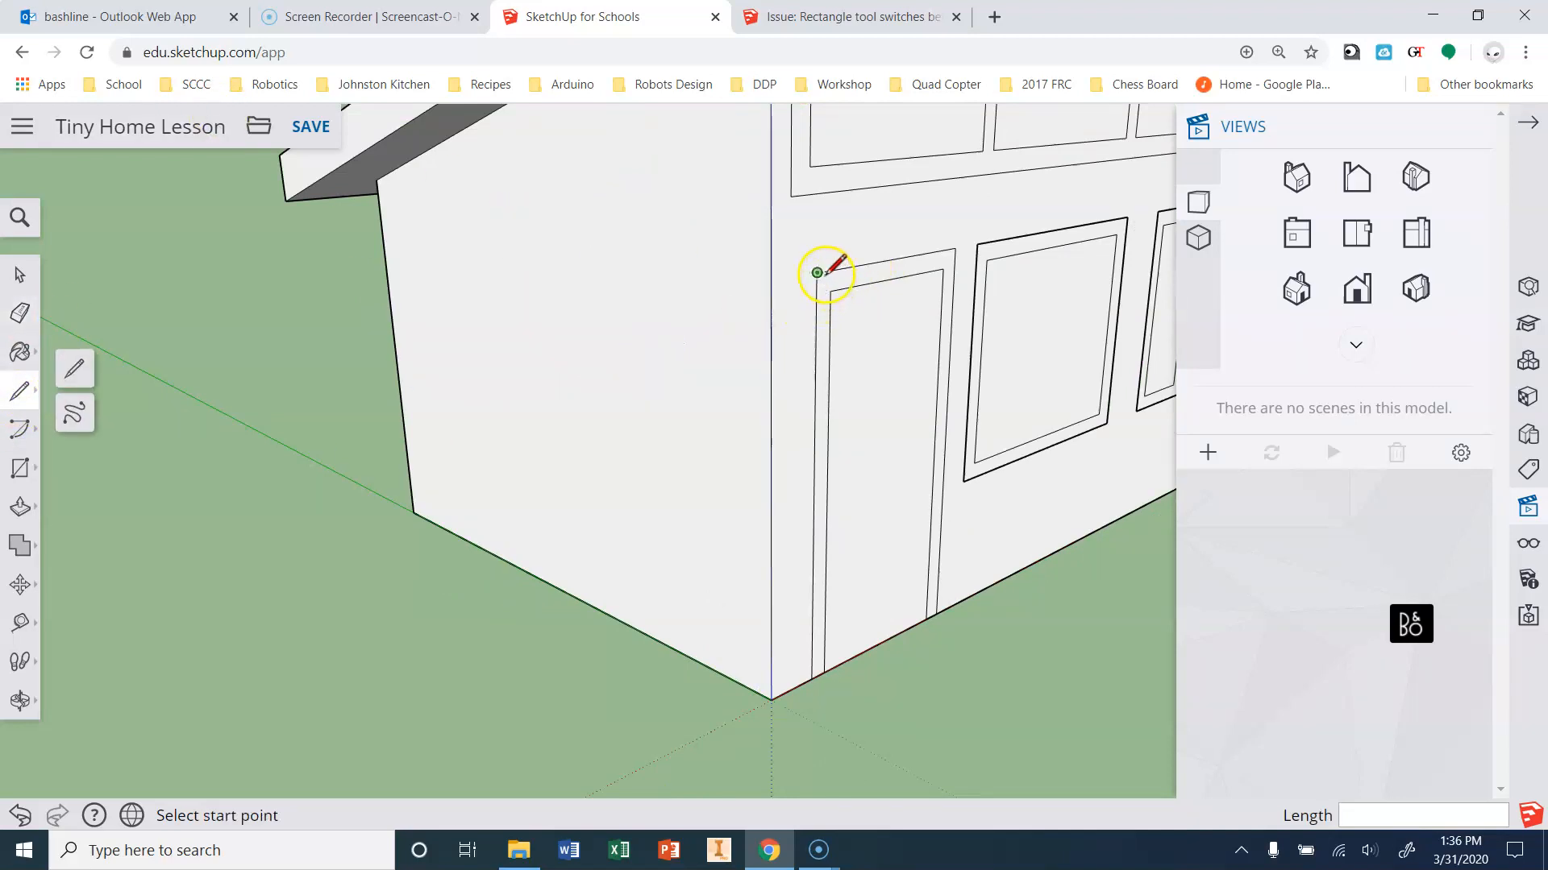
{"action": "scroll", "coordinate": [632, 422], "scroll_direction": "down", "scroll_amount": 8}
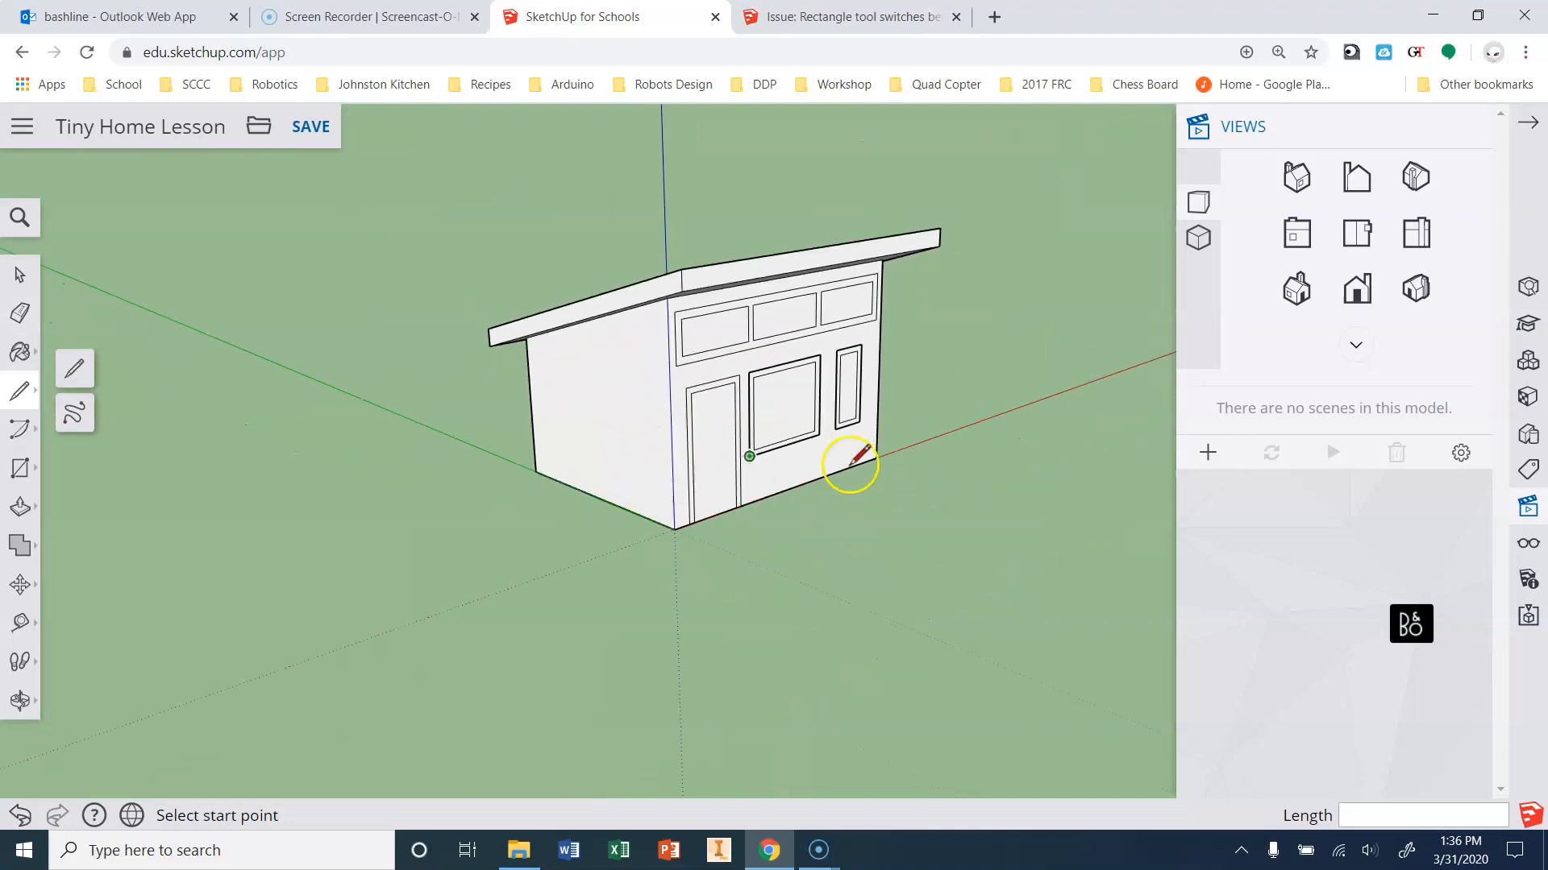
{"action": "scroll", "coordinate": [691, 411], "scroll_direction": "up", "scroll_amount": 10}
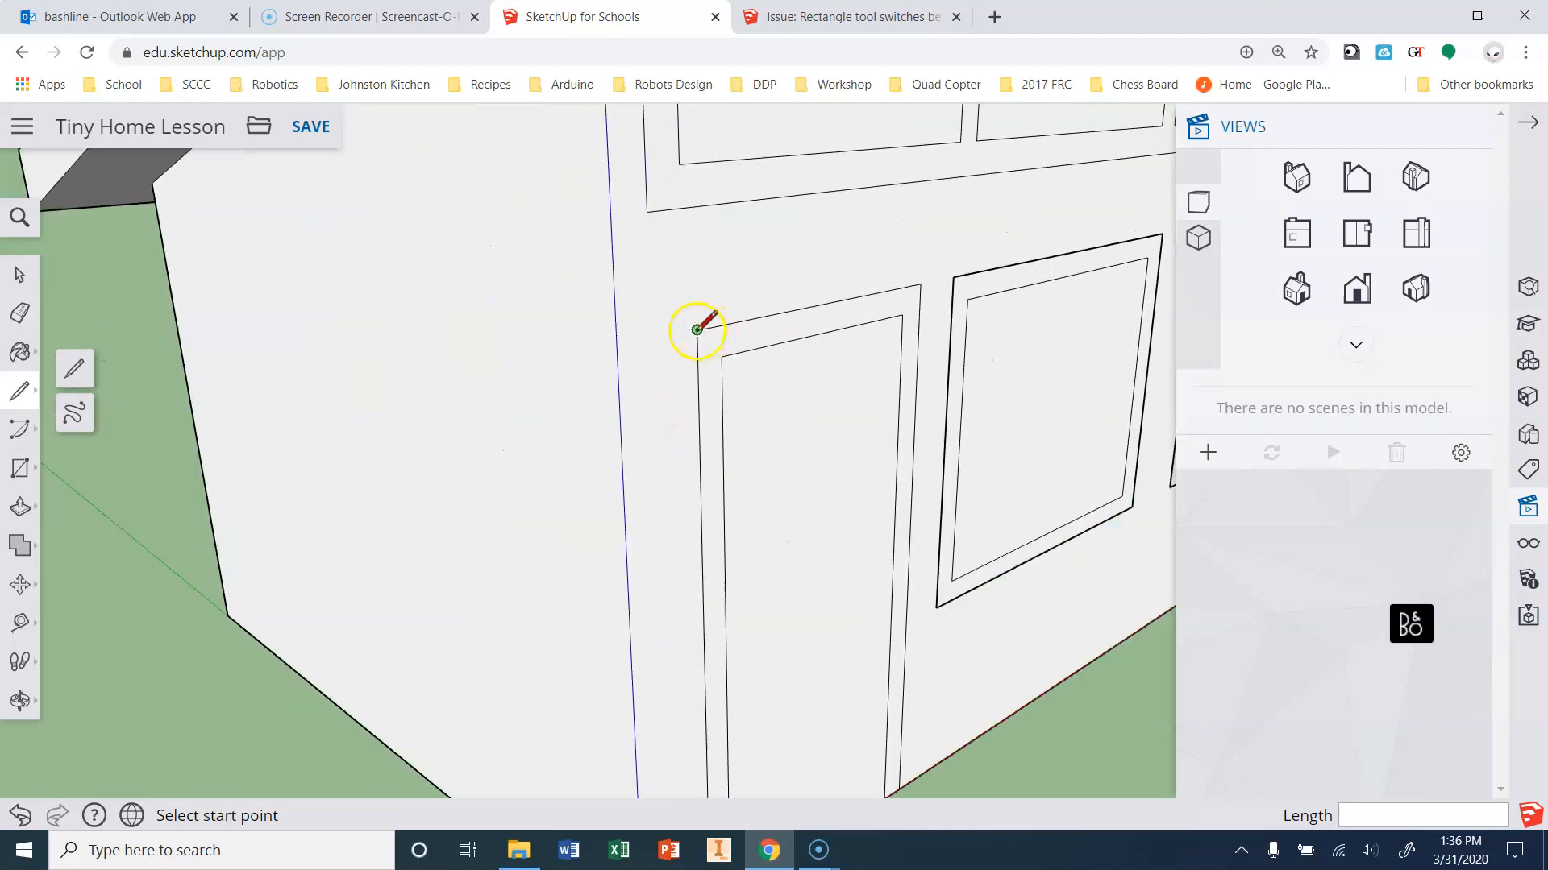
{"action": "left_click", "coordinate": [697, 329]}
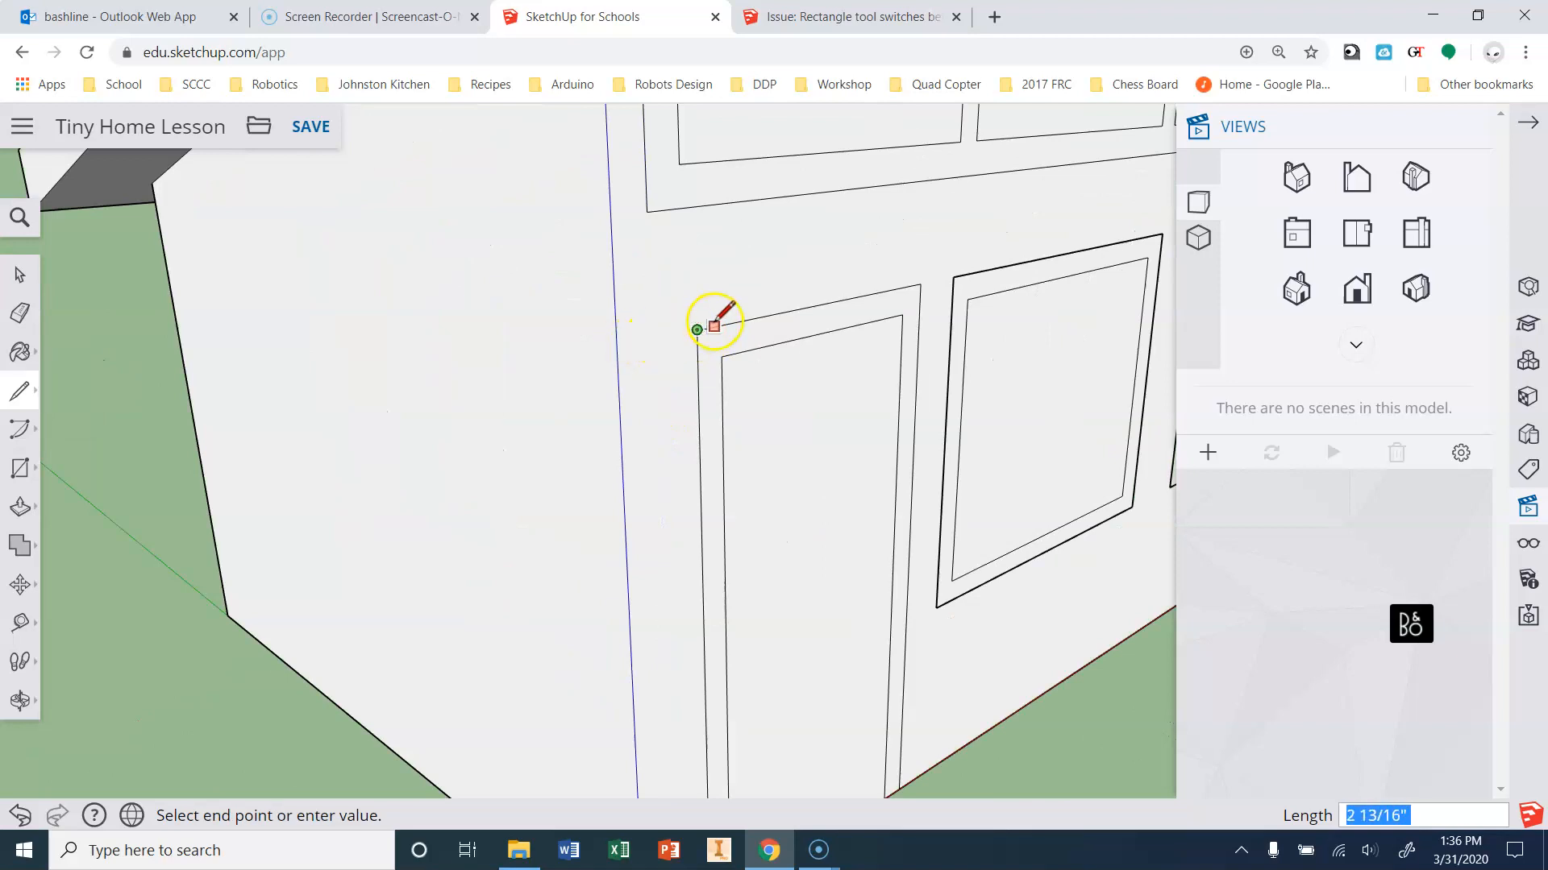
{"action": "left_click", "coordinate": [619, 348]}
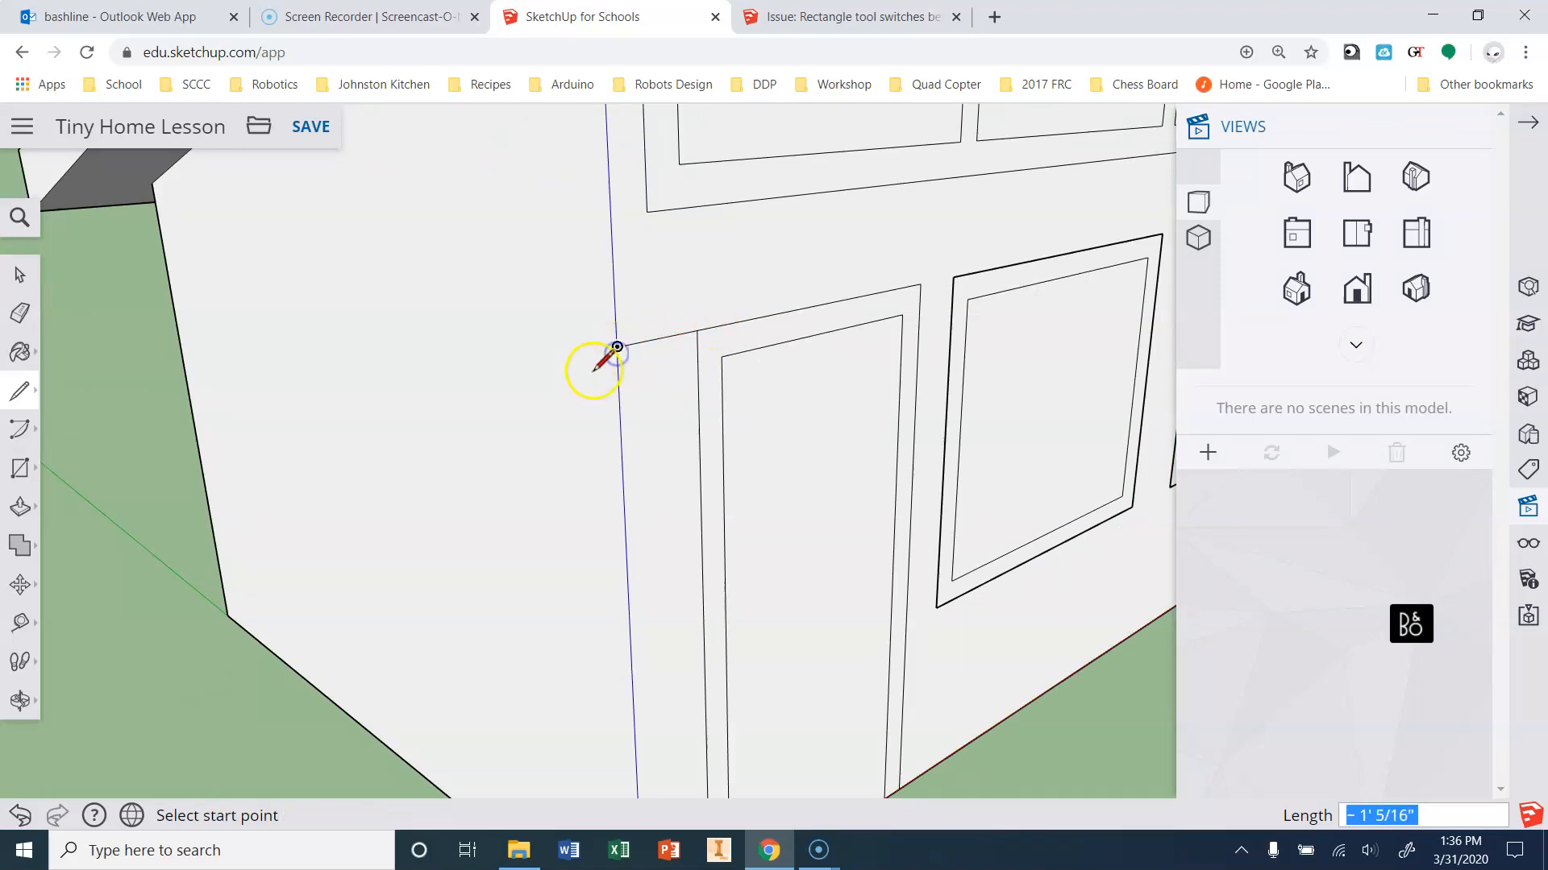
Continue the door-top line horizontally across the door-side end wall to its back edge.
{"action": "scroll", "coordinate": [615, 349], "scroll_direction": "down", "scroll_amount": 6}
{"action": "left_click", "coordinate": [611, 349]}
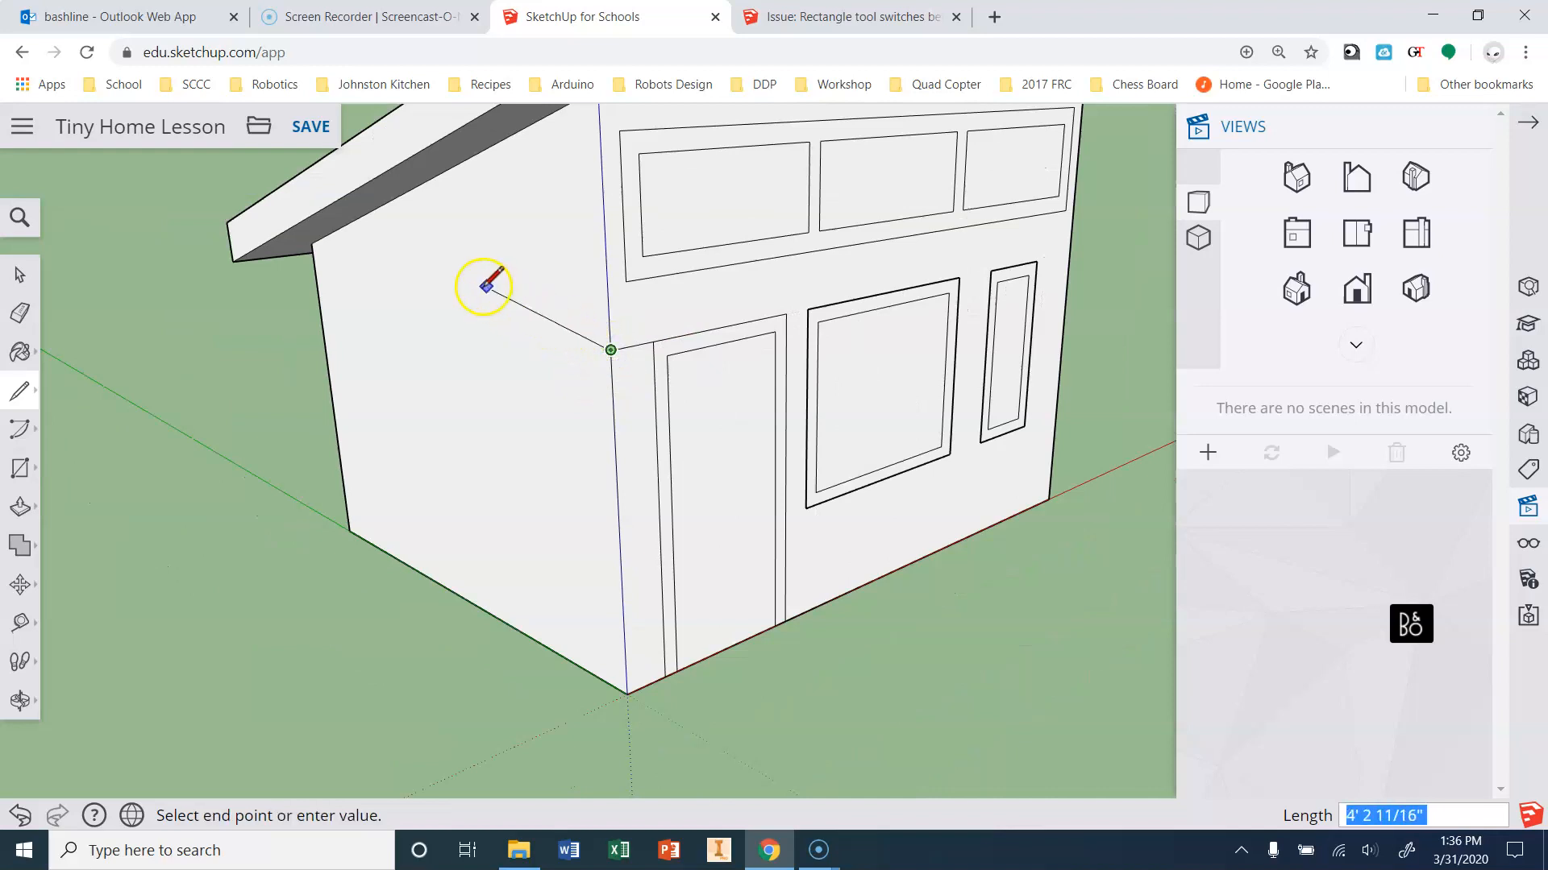
{"action": "left_click", "coordinate": [316, 266]}
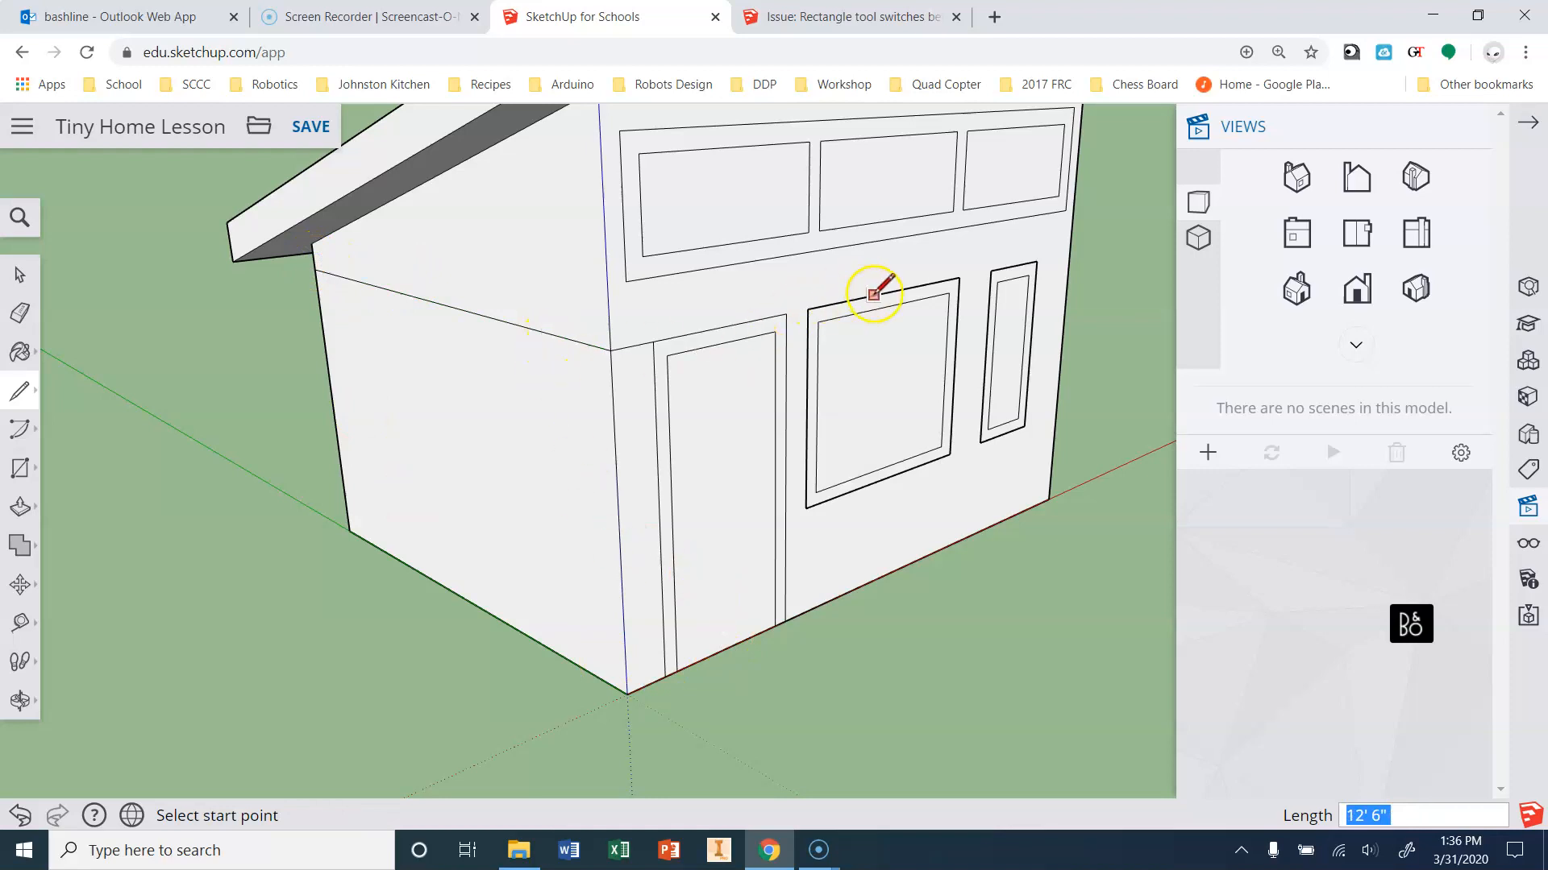
Extend the three-pane window's bottom edge to the door-side corner and draw a line parallel to the green axis across the adjacent side wall toward the roof.
{"action": "left_click", "coordinate": [627, 280]}
{"action": "left_click", "coordinate": [606, 285]}
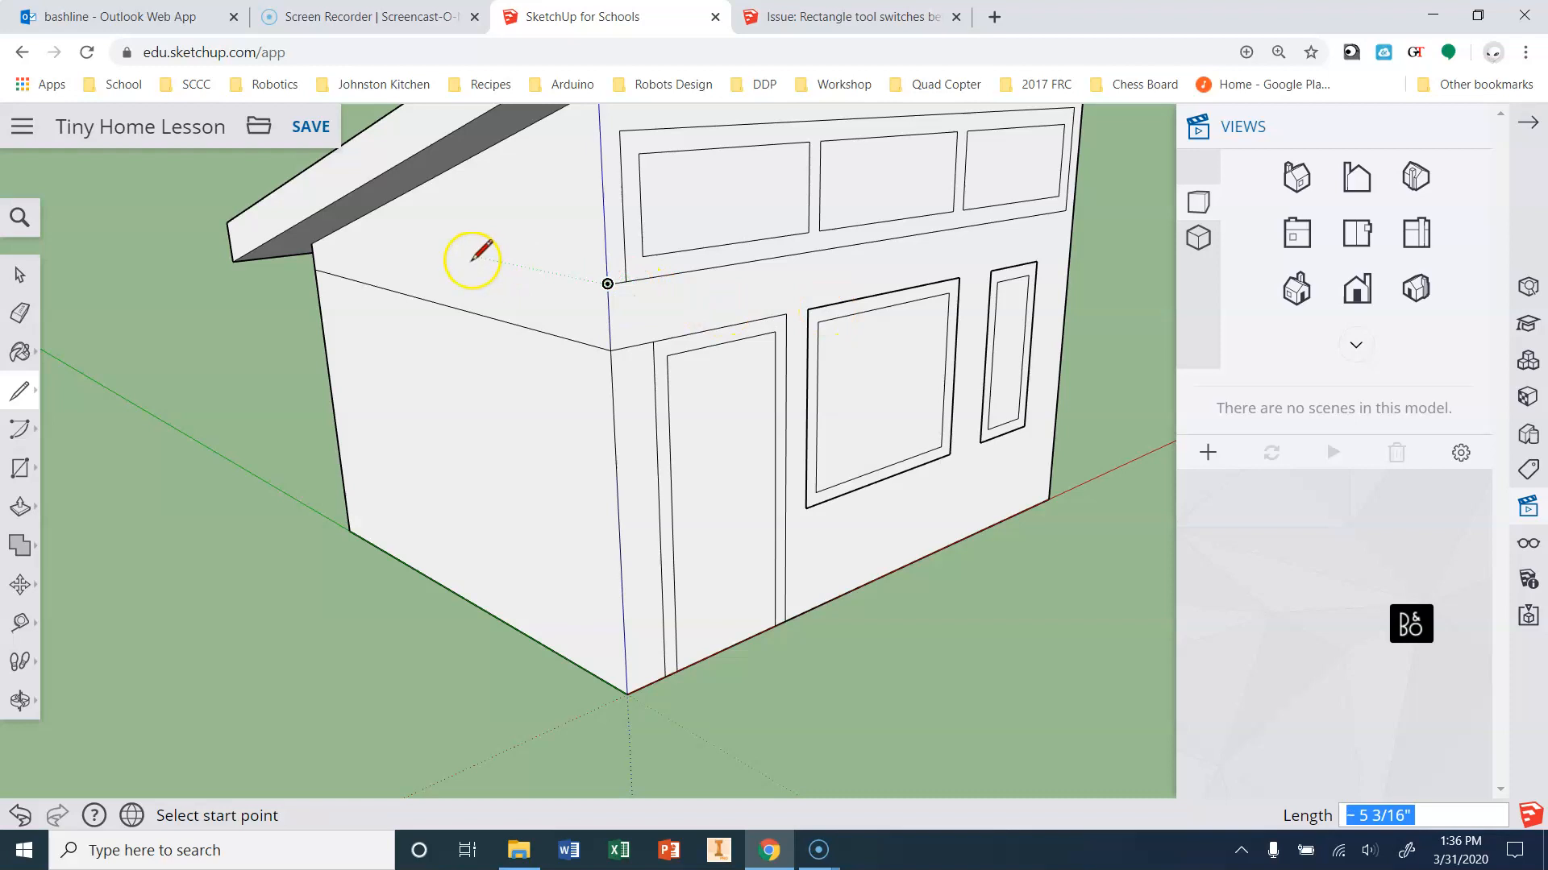
{"action": "left_click", "coordinate": [607, 284]}
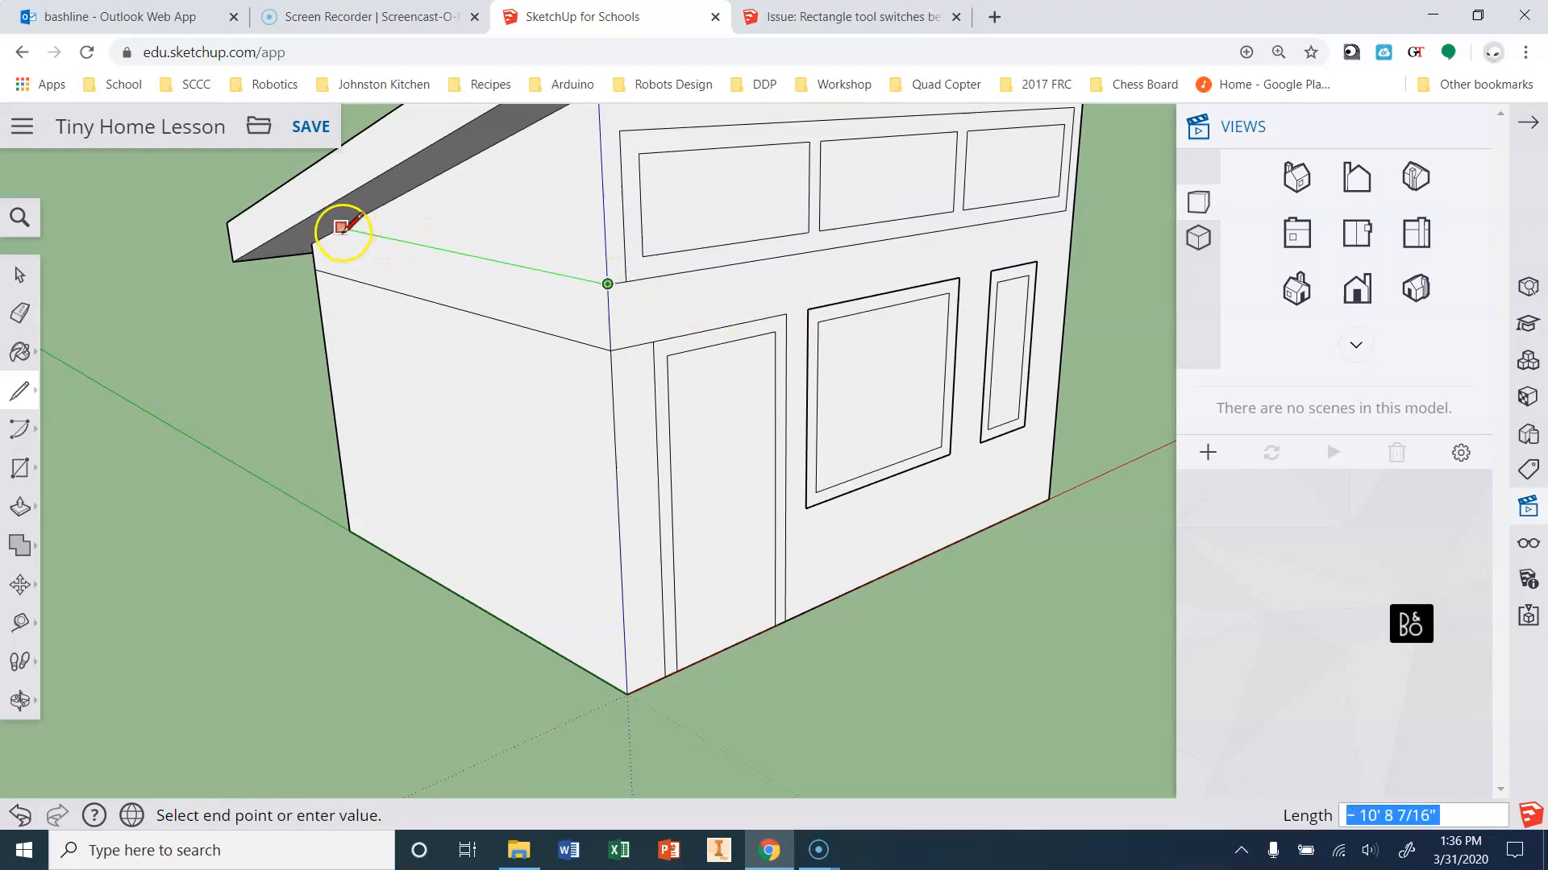
{"action": "left_click", "coordinate": [388, 237]}
{"action": "scroll", "coordinate": [370, 336], "scroll_direction": "down", "scroll_amount": 3}
{"action": "key", "text": "Escape"}
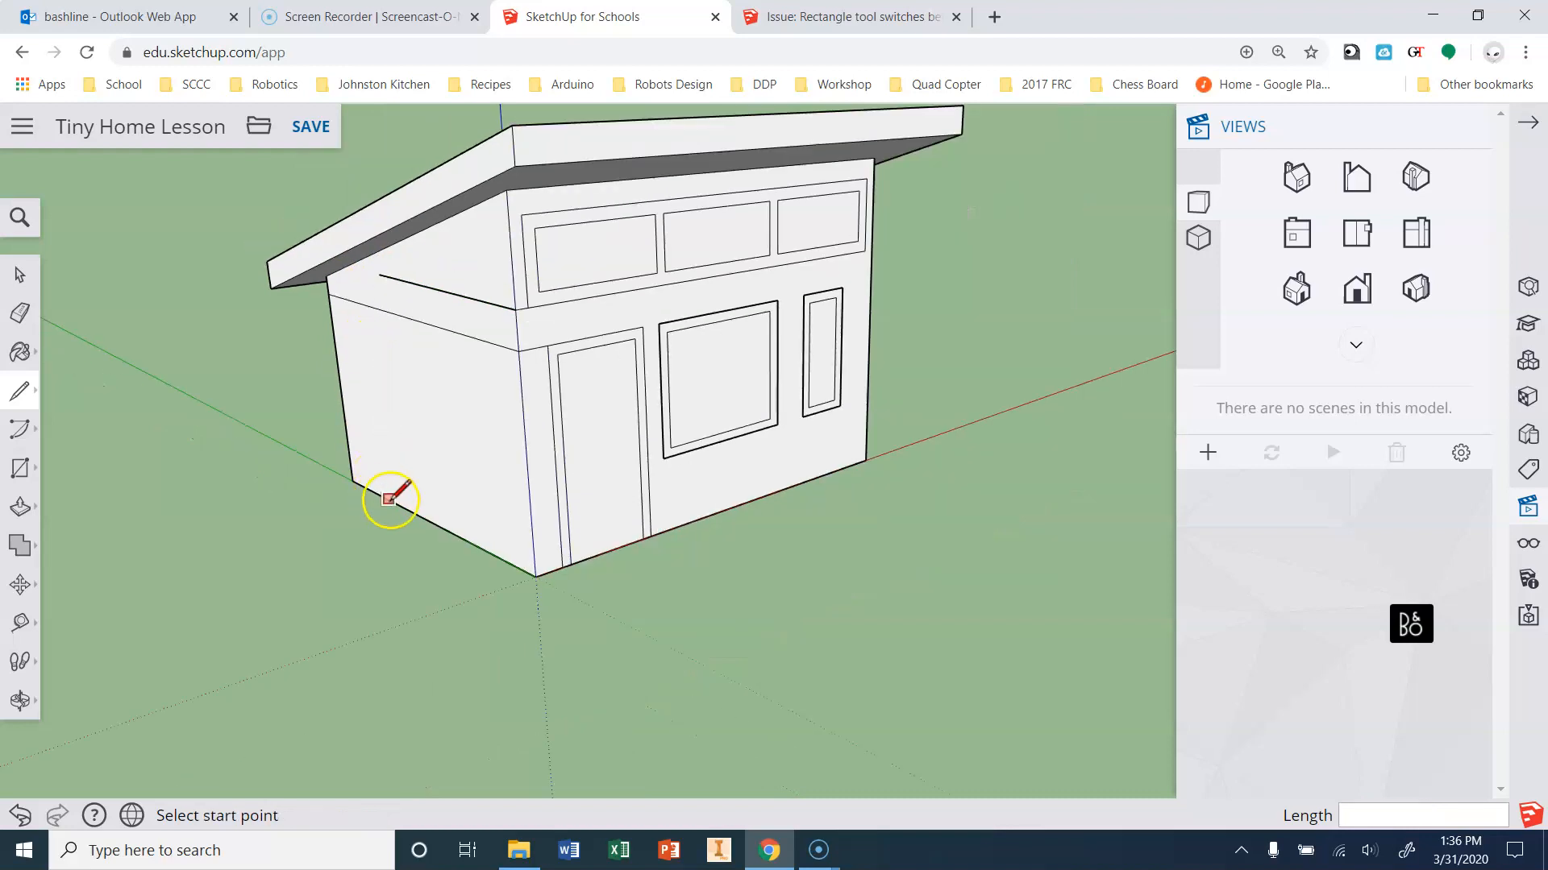
Draw a line from the large window's lower corner to the door-side corner, continuing across the adjacent side wall to its back edge.
{"action": "left_click", "coordinate": [663, 458]}
{"action": "left_click", "coordinate": [532, 497]}
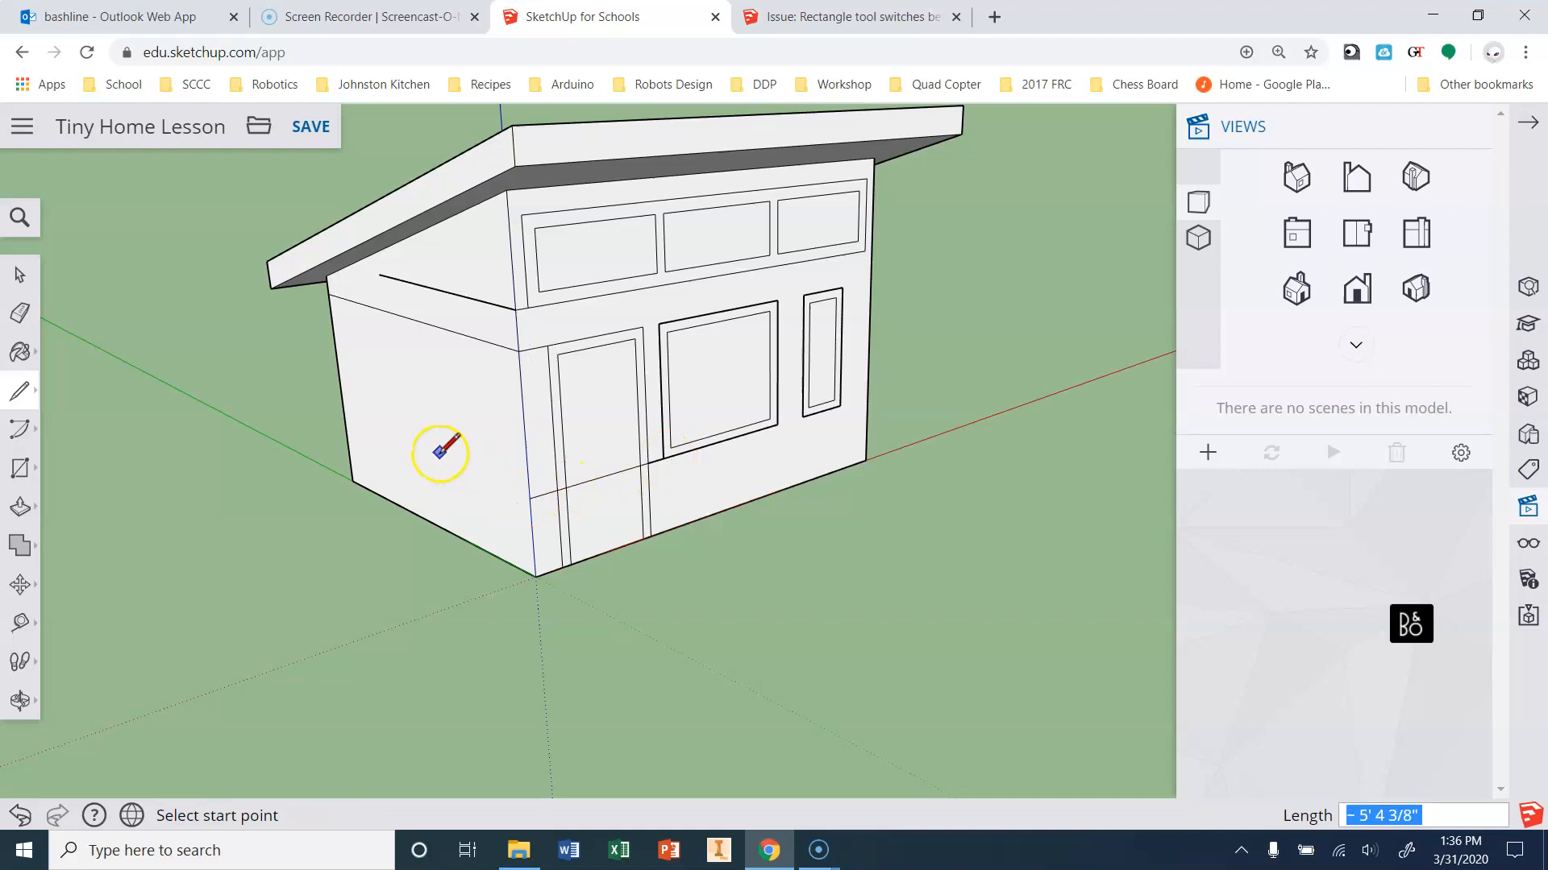
{"action": "left_click", "coordinate": [530, 498]}
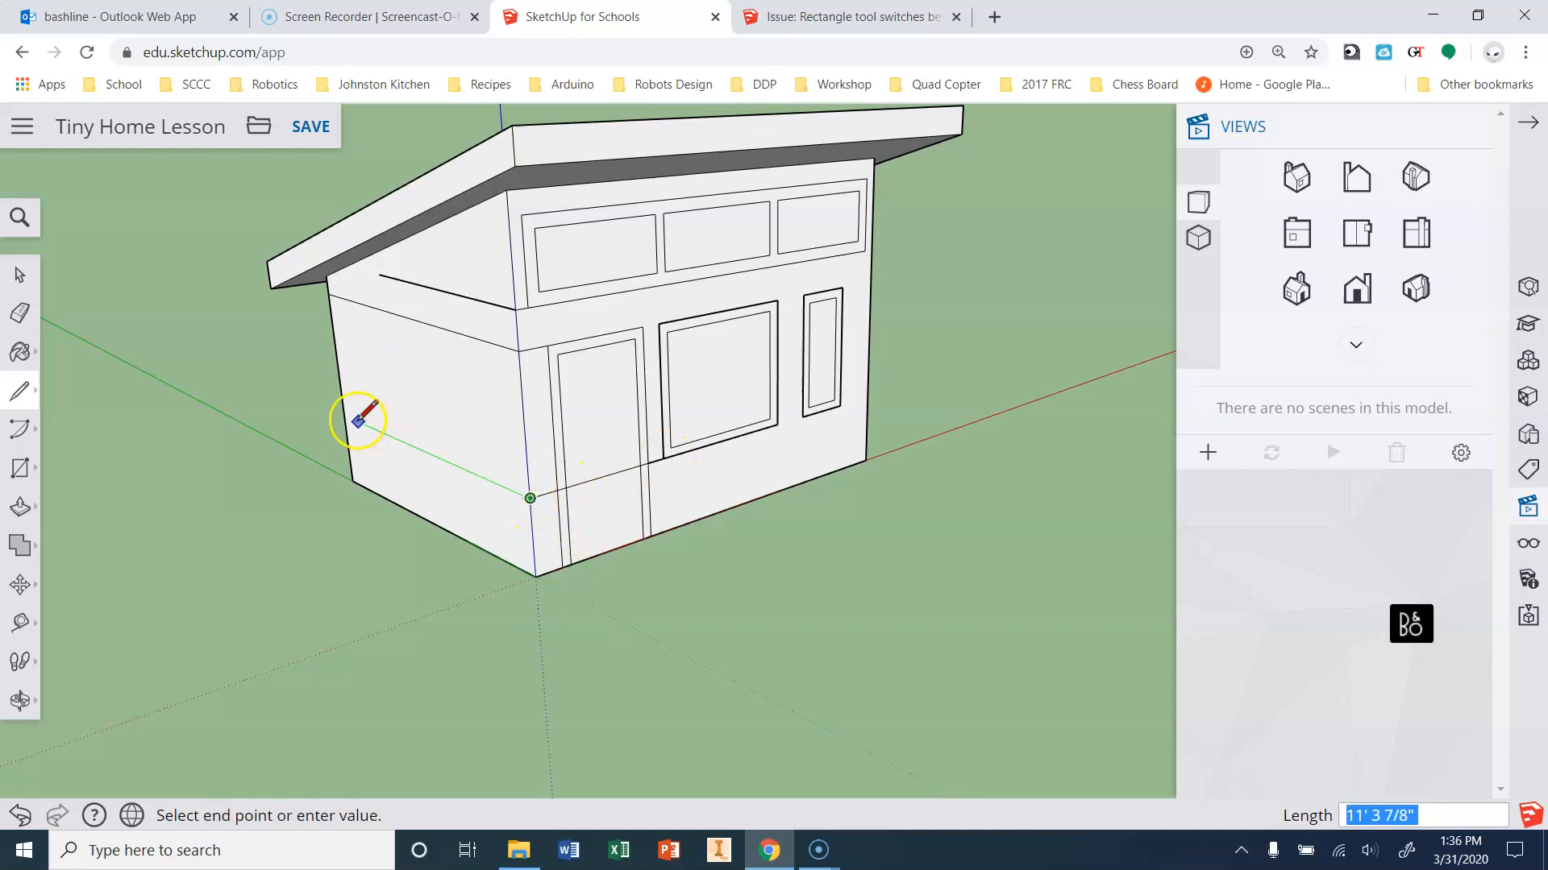
{"action": "left_click", "coordinate": [347, 416]}
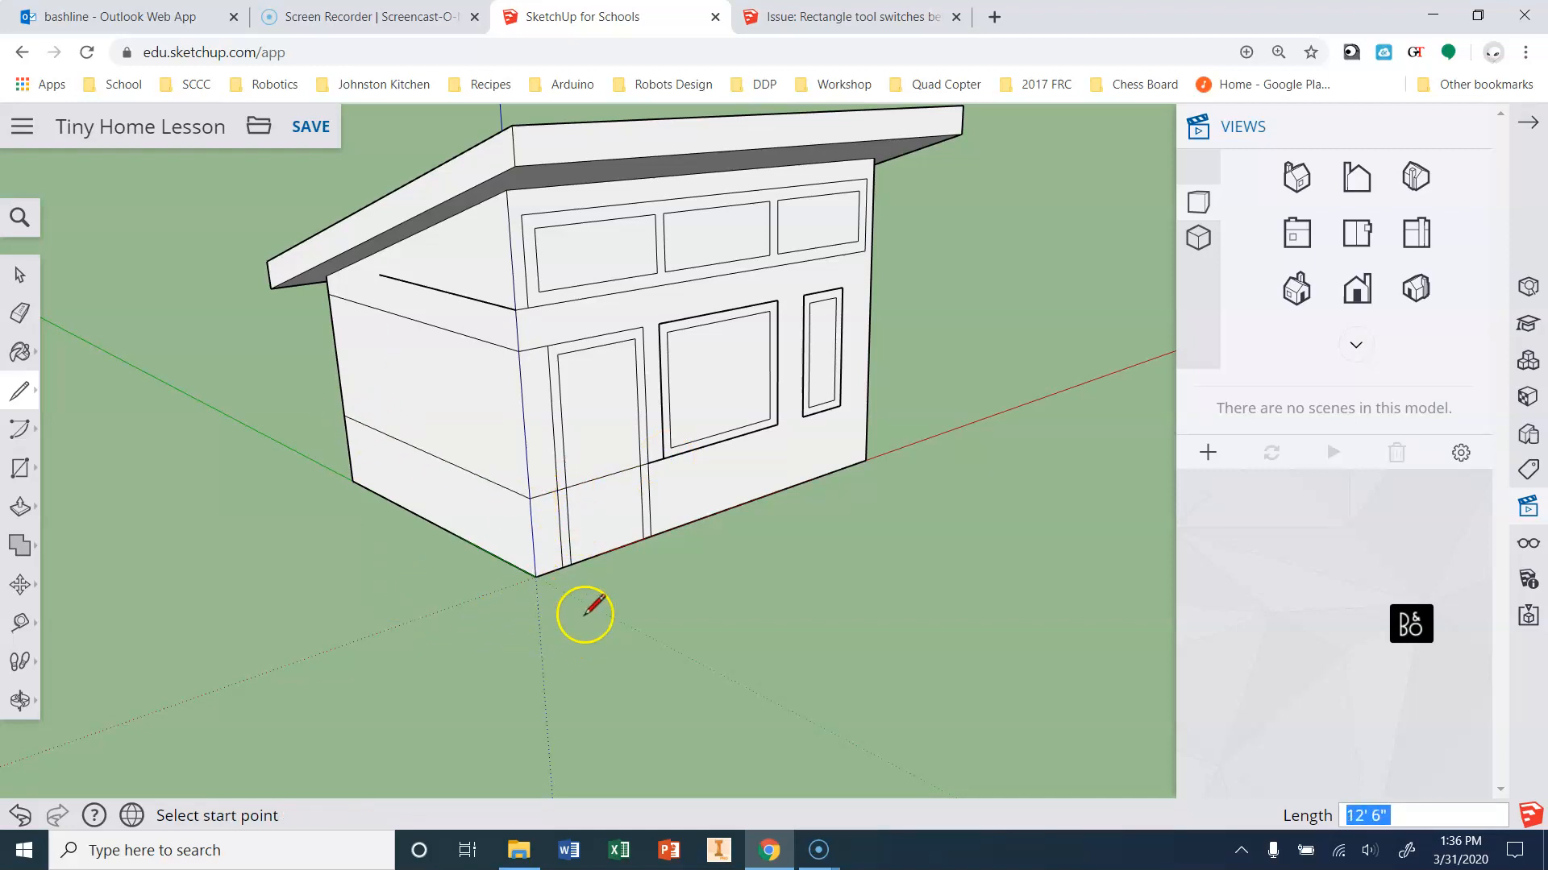
{"action": "scroll", "coordinate": [575, 570], "scroll_direction": "up", "scroll_amount": 3}
{"action": "mouse_move", "coordinate": [1105, 467]}
{"action": "middle_mouse_down"}
{"action": "mouse_move", "coordinate": [1068, 490]}
{"action": "mouse_move", "coordinate": [572, 480]}
{"action": "mouse_move", "coordinate": [20, 585]}
{"action": "middle_mouse_up"}
{"action": "mouse_move", "coordinate": [967, 524]}
{"action": "middle_mouse_down", "text": "ctrl"}
{"action": "mouse_move", "coordinate": [859, 643]}
{"action": "mouse_move", "coordinate": [702, 623]}
{"action": "middle_mouse_up", "text": "ctrl"}
{"action": "scroll", "coordinate": [640, 609], "scroll_direction": "up", "scroll_amount": 3}
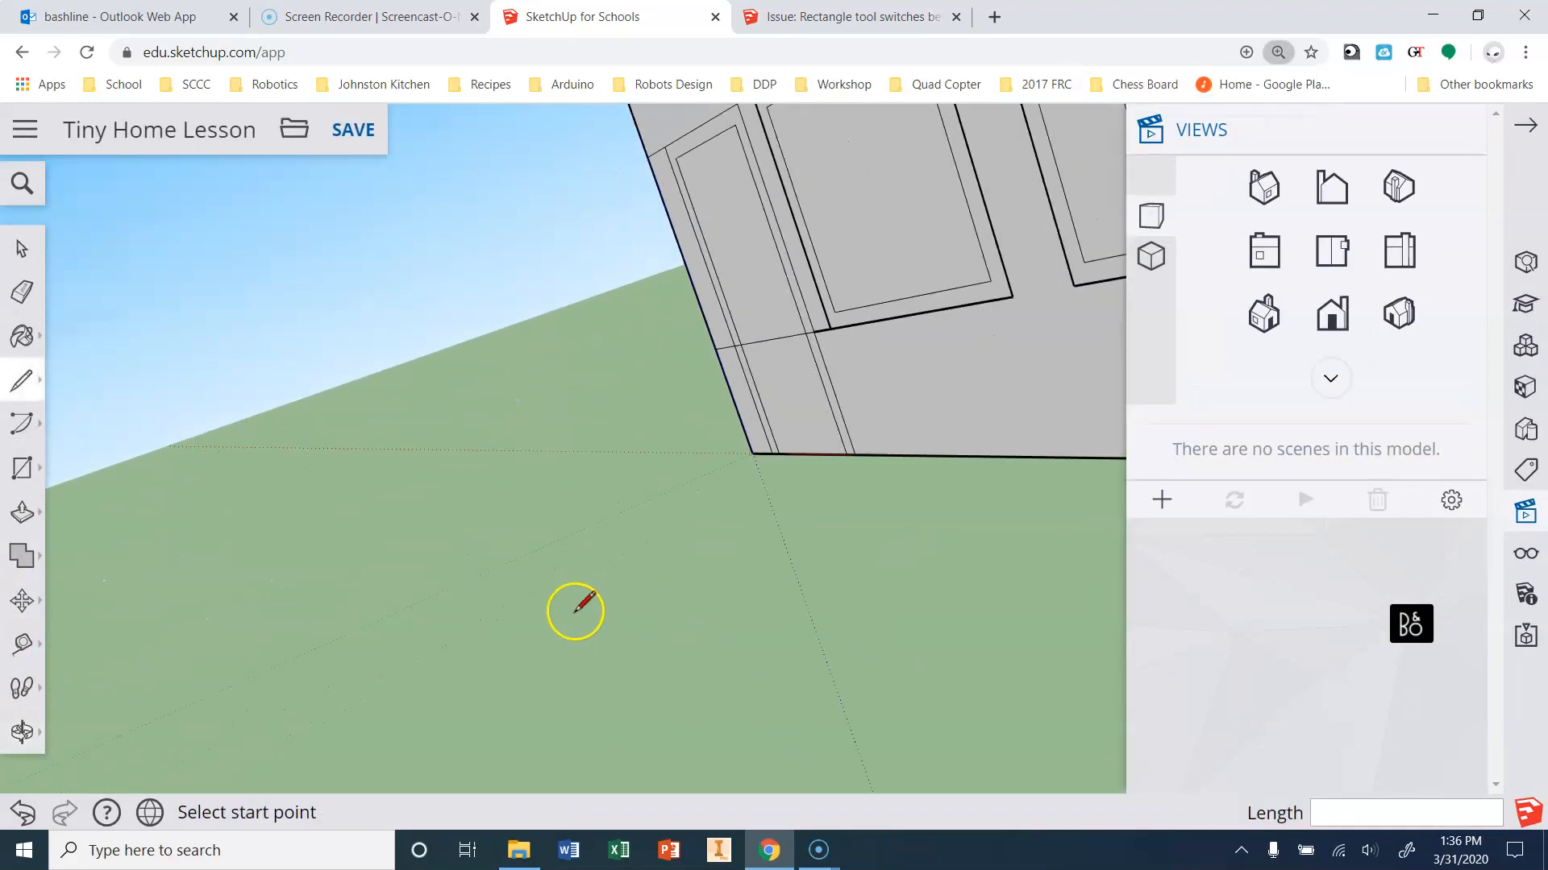
{"action": "scroll", "coordinate": [564, 614], "scroll_direction": "down", "scroll_amount": 3}
{"action": "scroll", "coordinate": [545, 622], "scroll_direction": "down", "scroll_amount": 3}
{"action": "scroll", "coordinate": [718, 483], "scroll_direction": "up", "scroll_amount": 3}
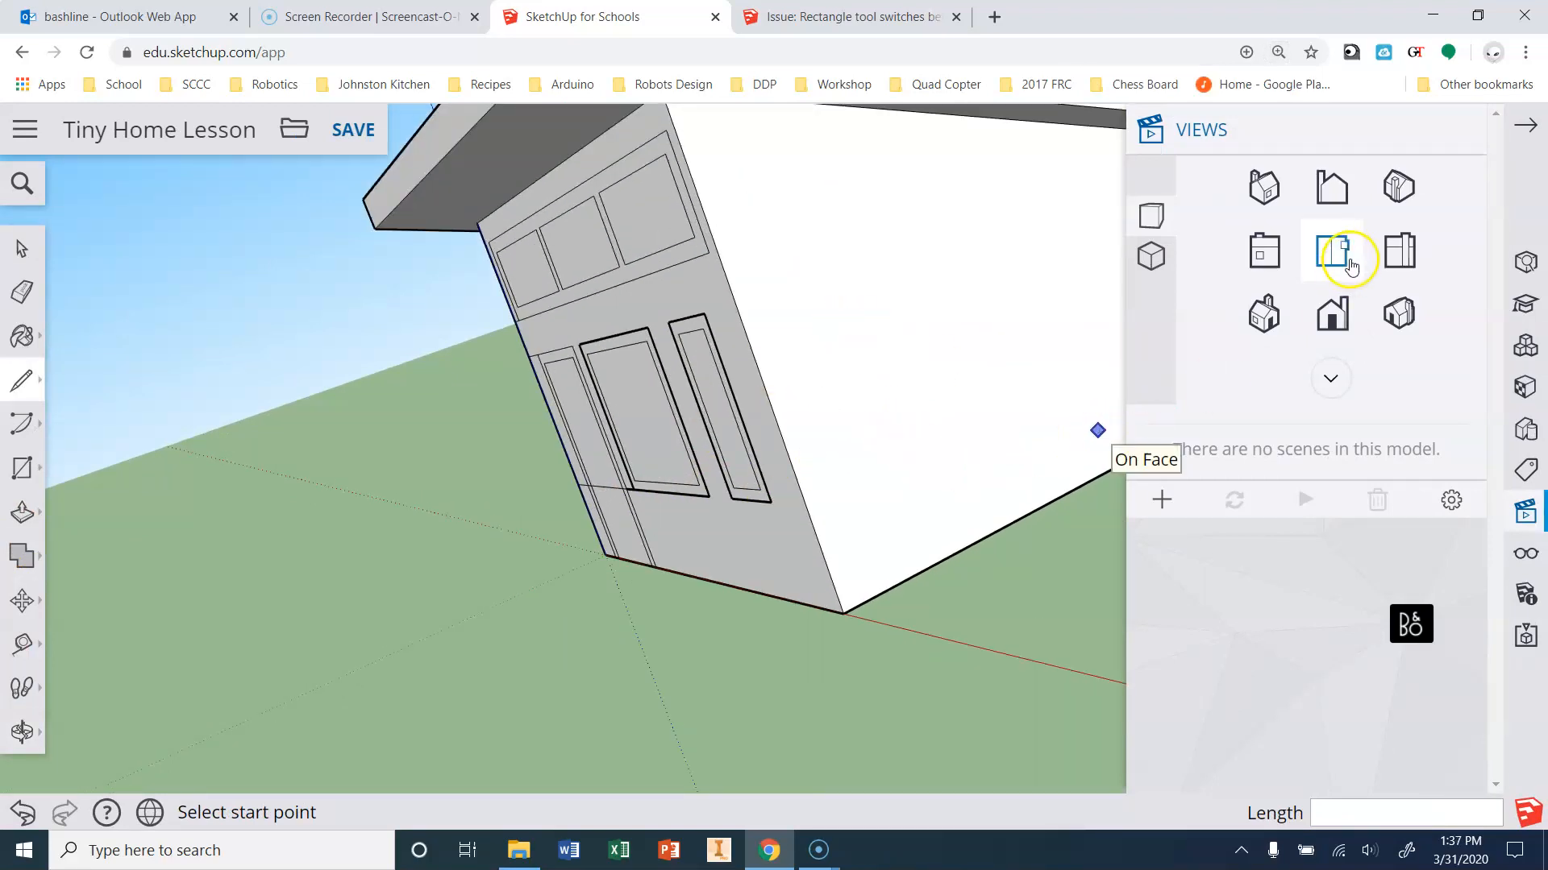
Draw a line along the green axis on the side wall nearest the narrow window, level with the three-pane window's bottom edge.
{"action": "left_click", "coordinate": [1399, 250]}
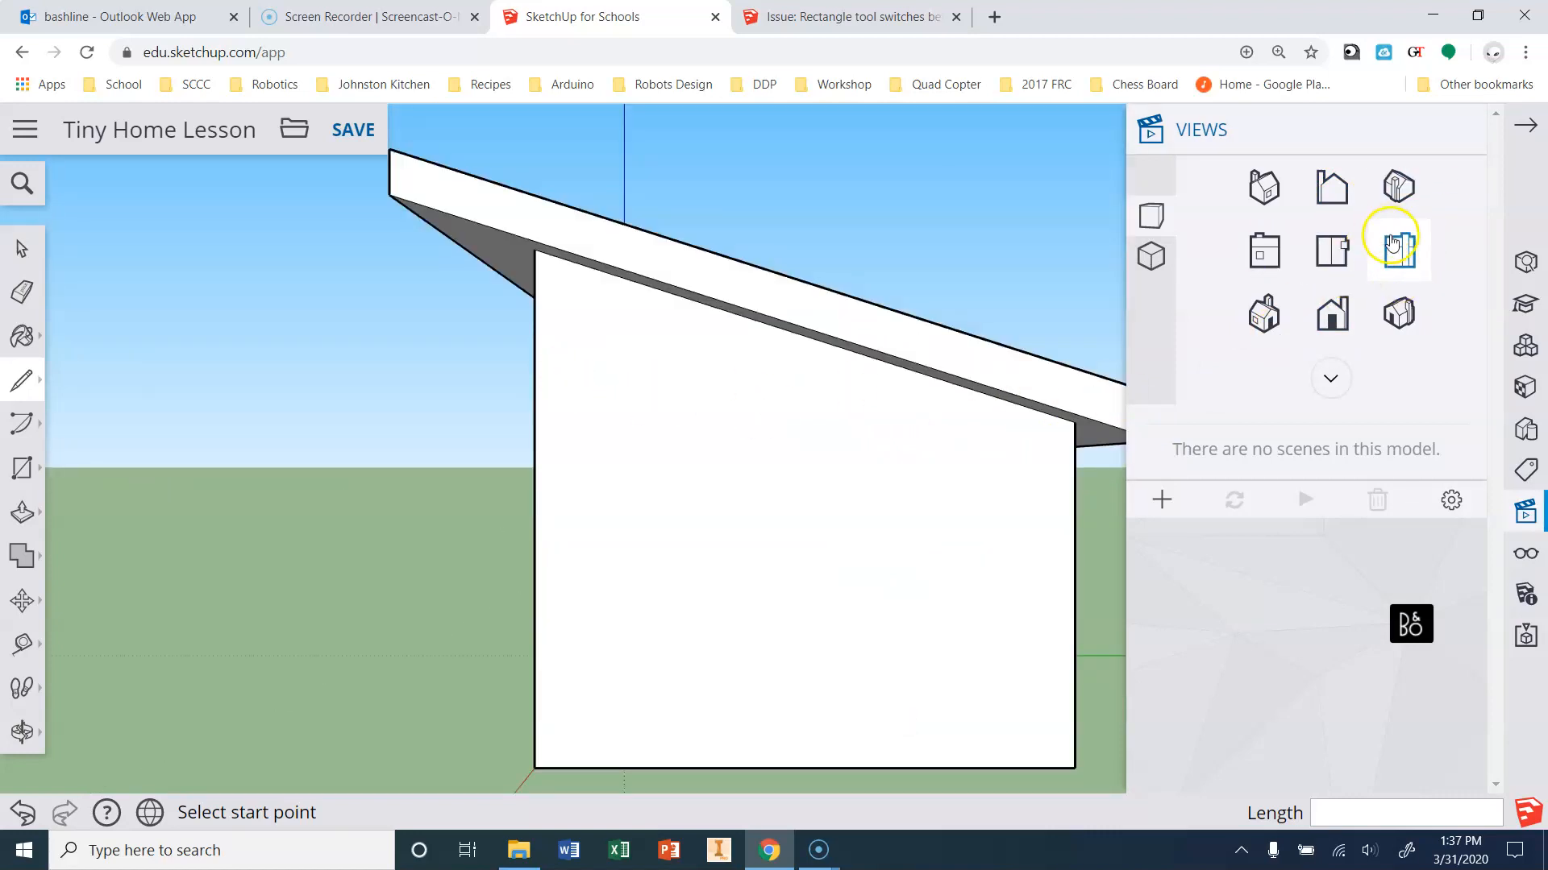
{"action": "left_click", "coordinate": [1264, 187]}
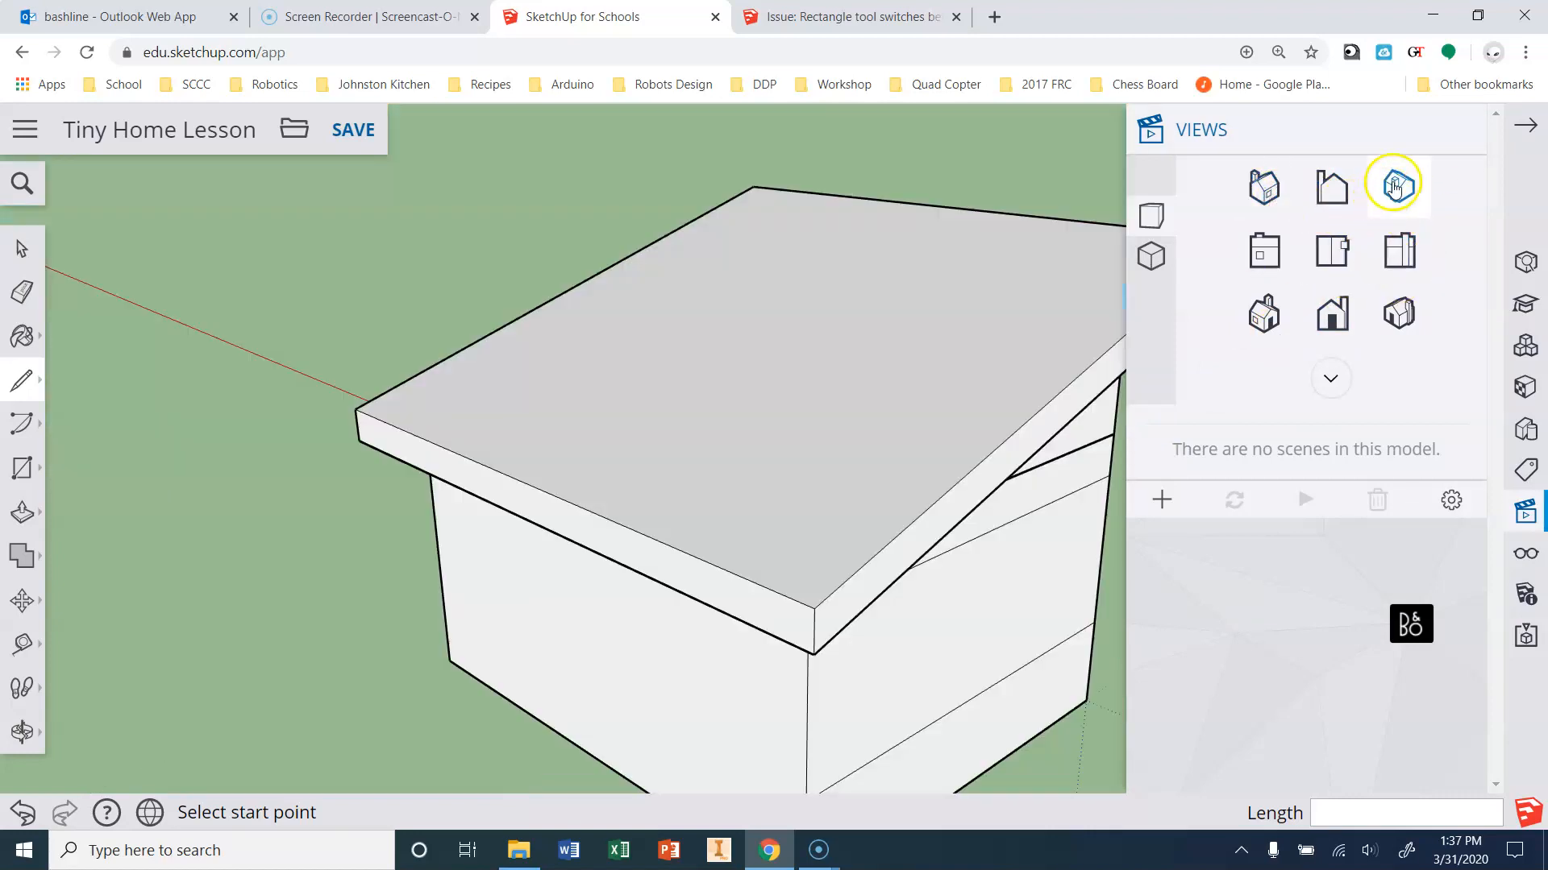
{"action": "left_click", "coordinate": [1264, 314]}
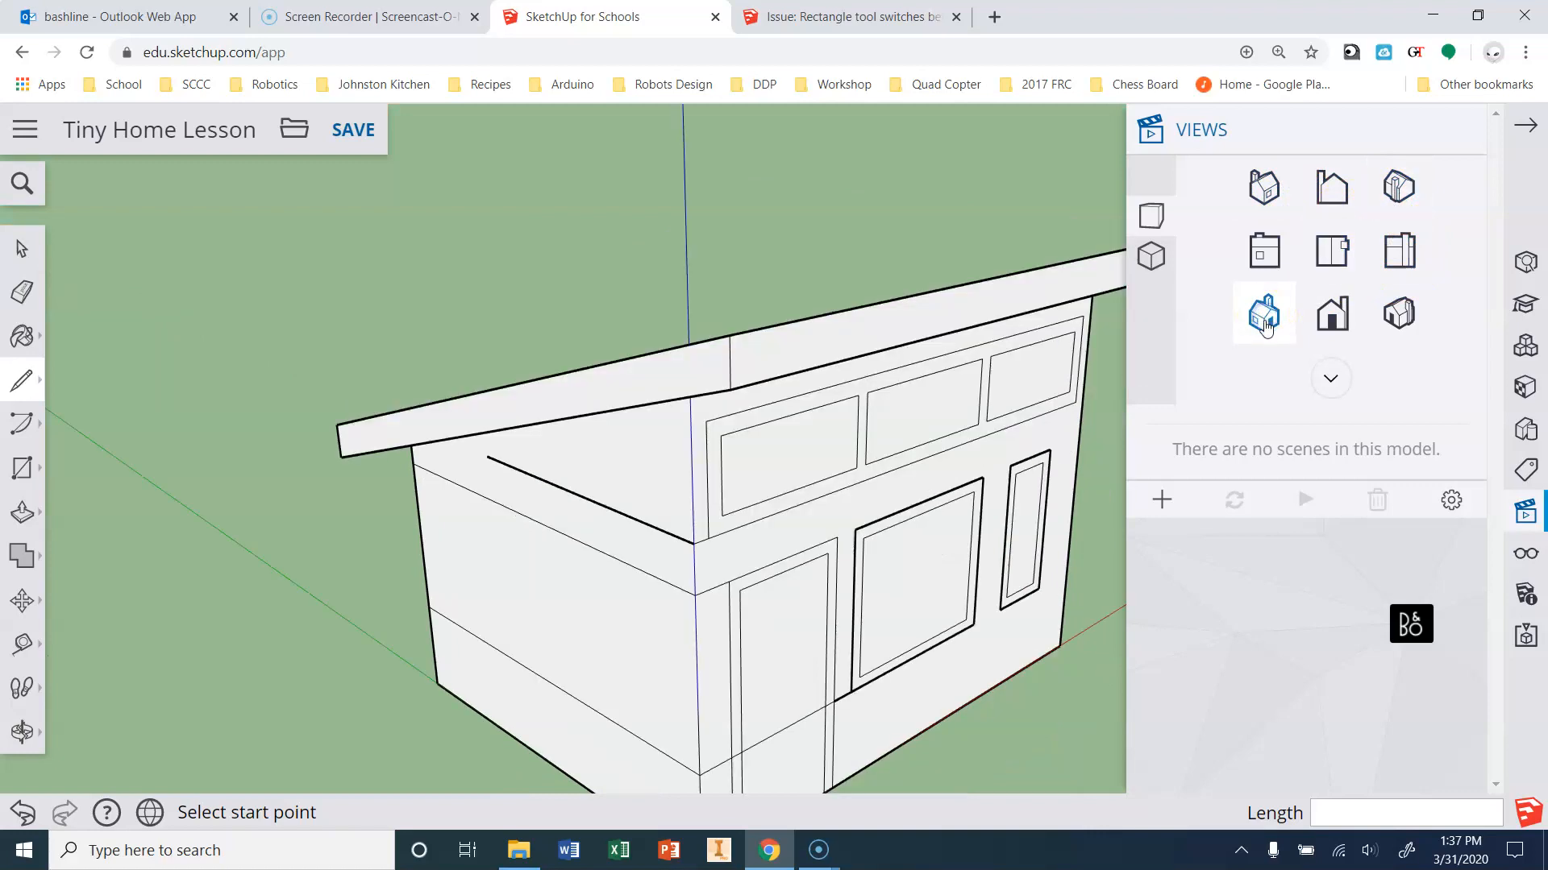
{"action": "left_click", "coordinate": [1396, 312]}
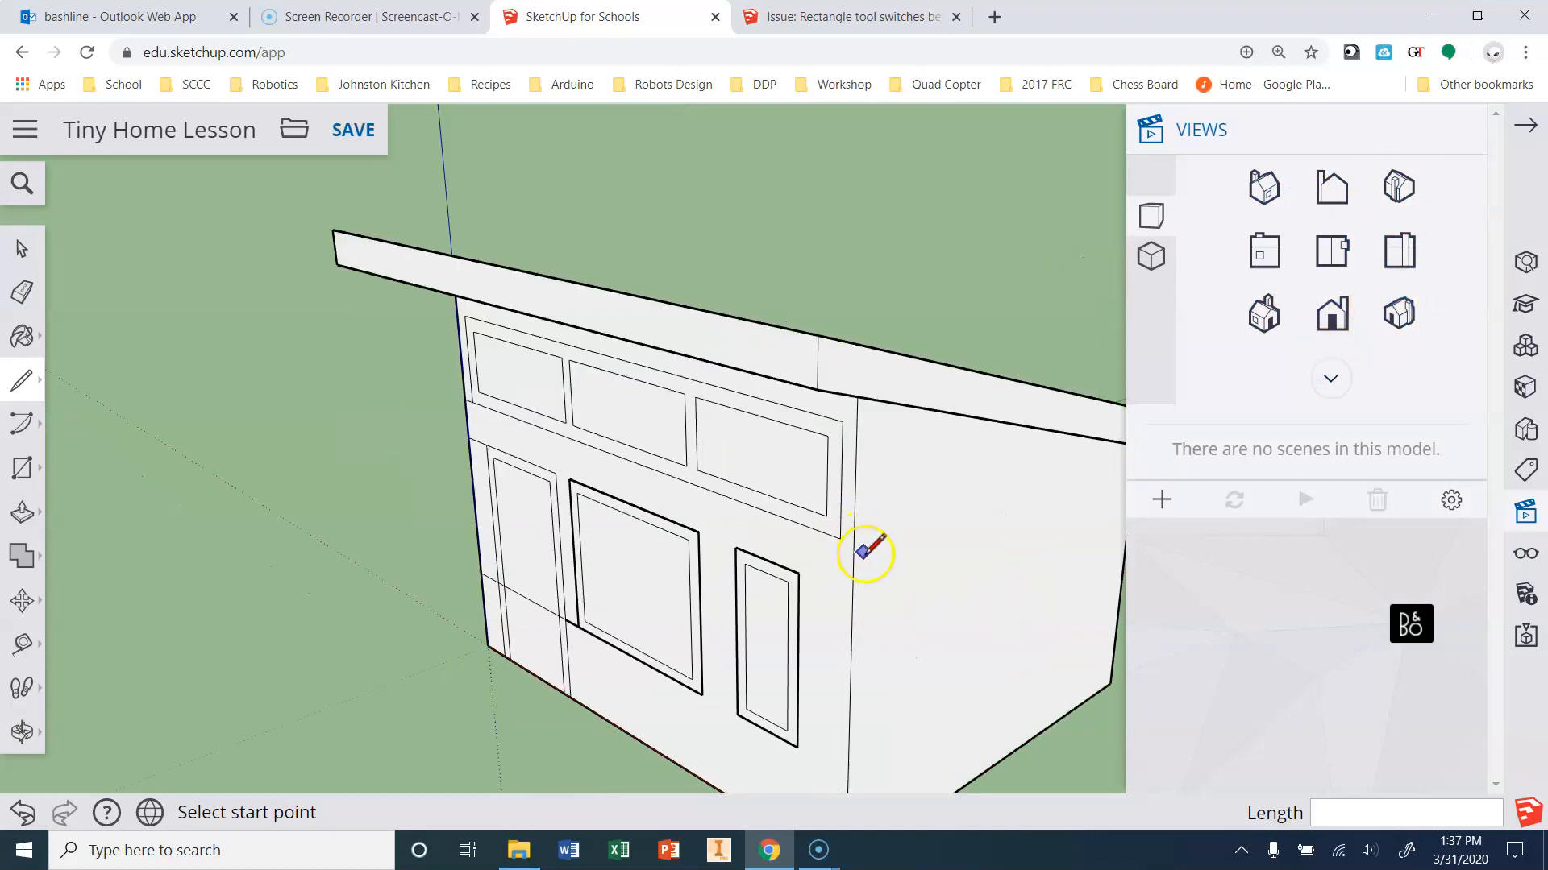
{"action": "left_click", "coordinate": [853, 544]}
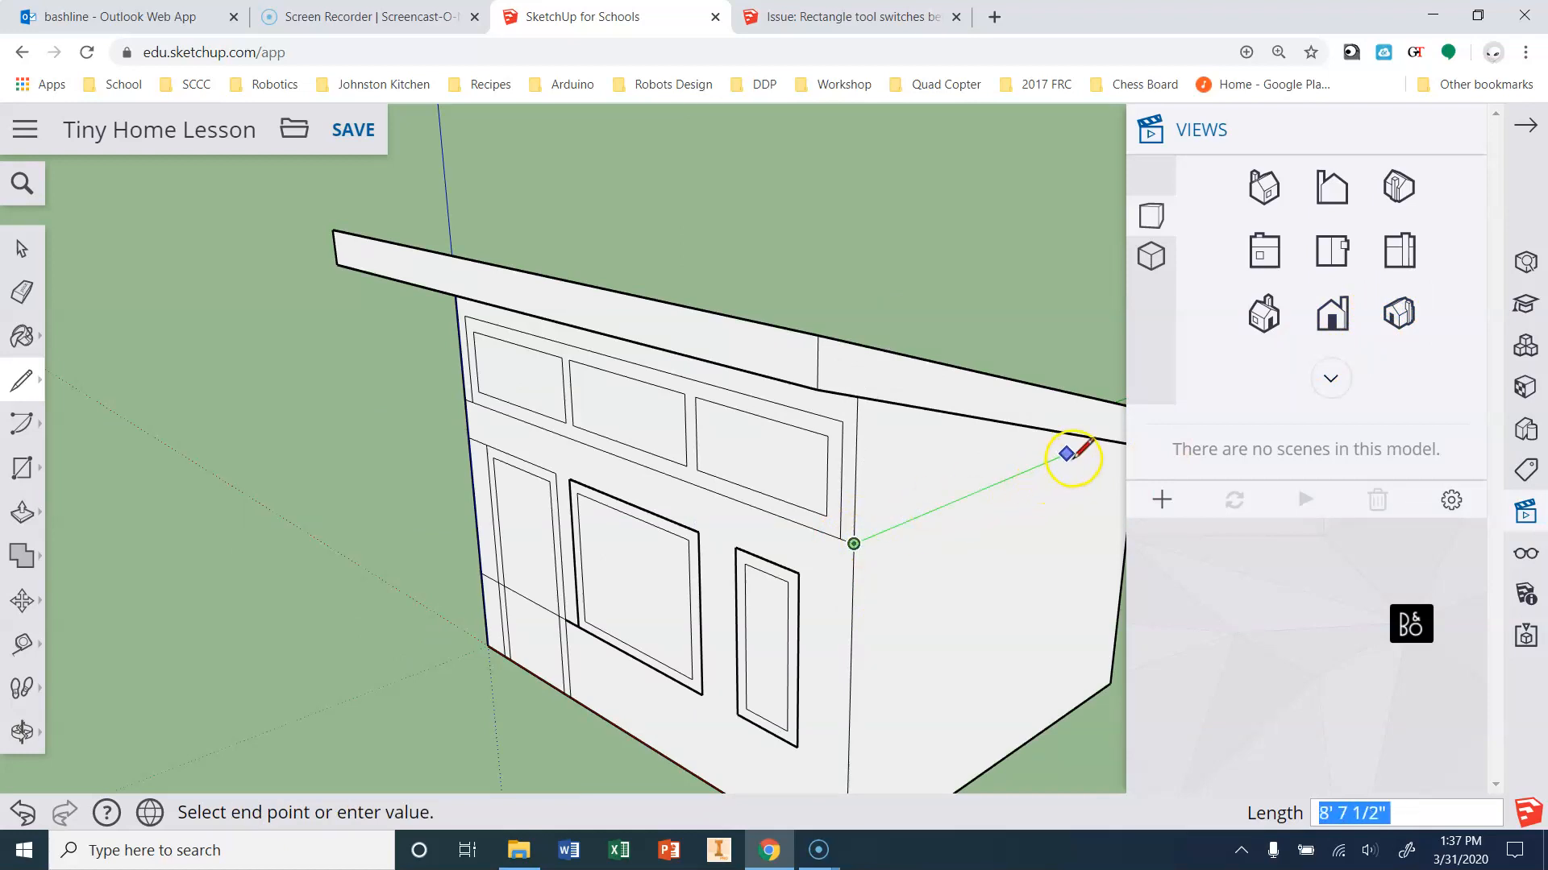
{"action": "left_click", "coordinate": [1071, 451]}
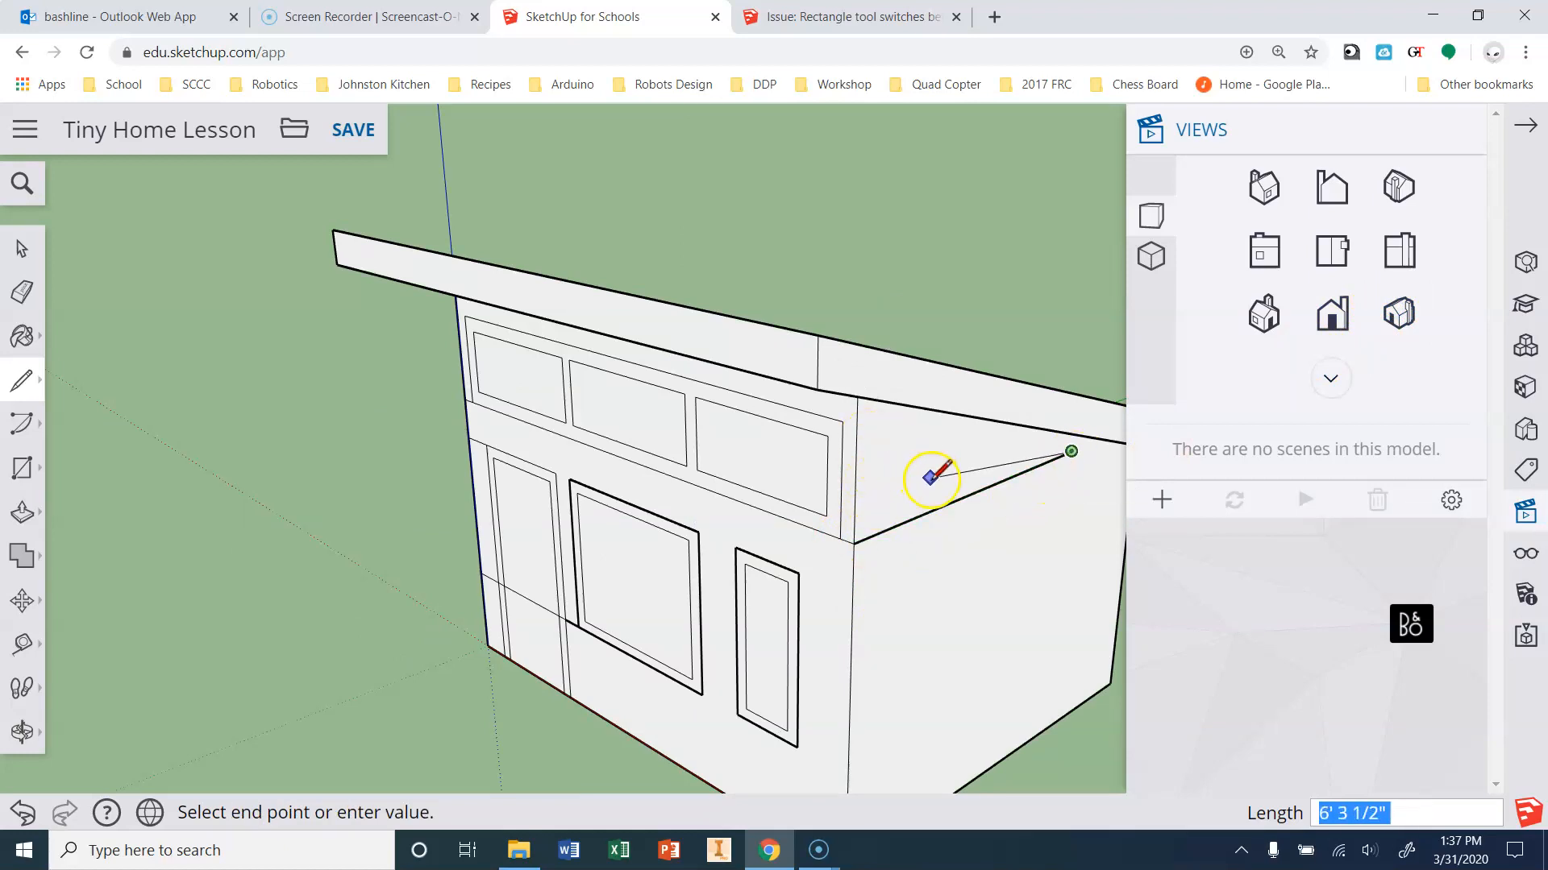
Extend the three-pane window's top edge to the corner above the narrow window and add a short line onto the adjacent side wall.
{"action": "left_click", "coordinate": [857, 426]}
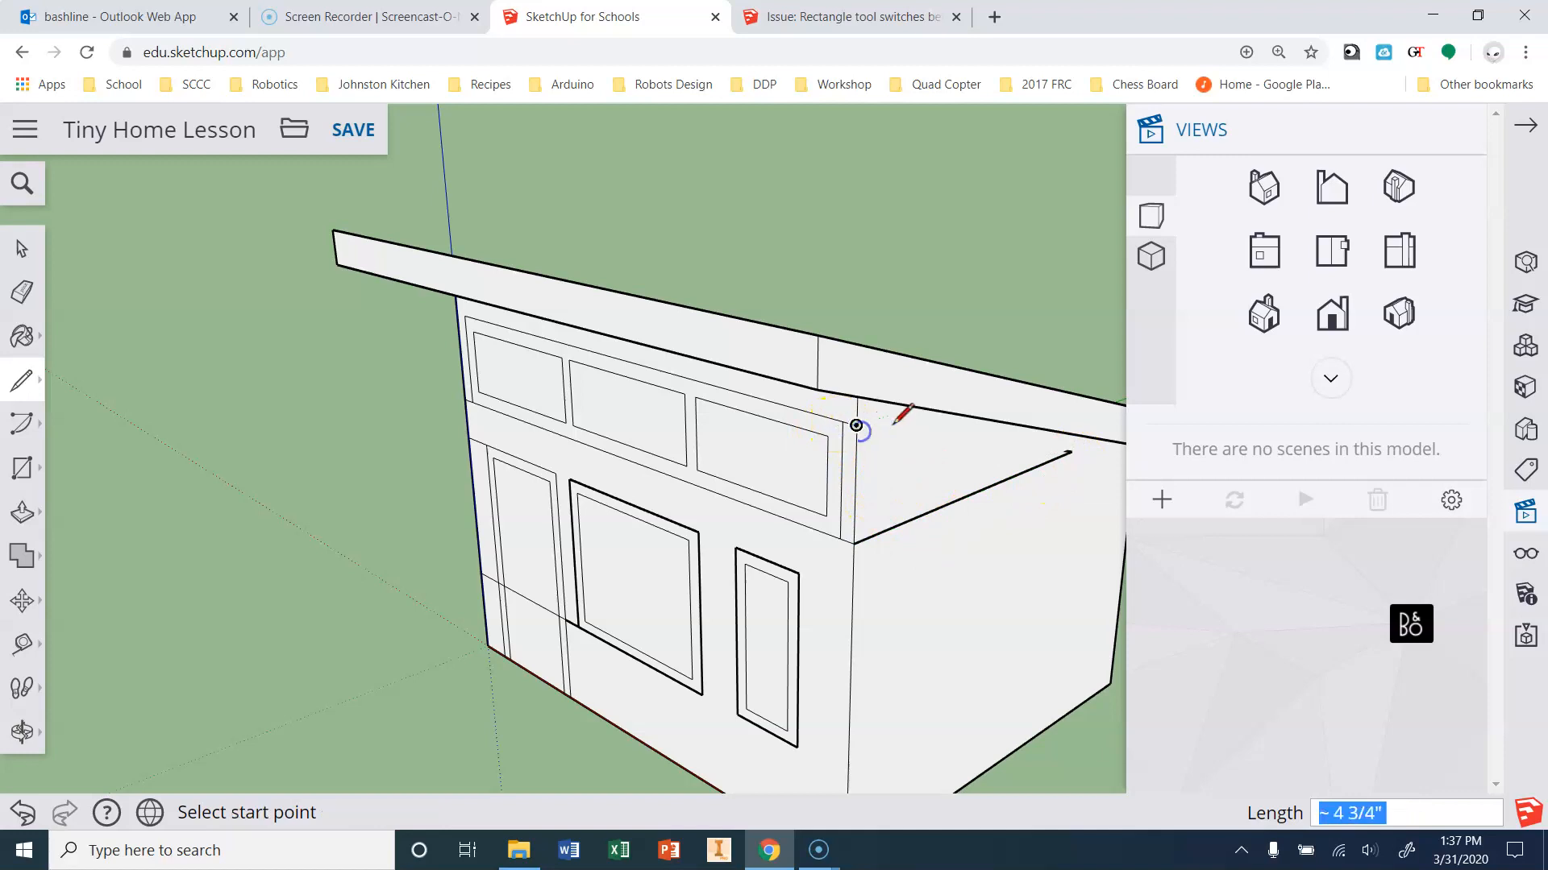
{"action": "left_click", "coordinate": [856, 425]}
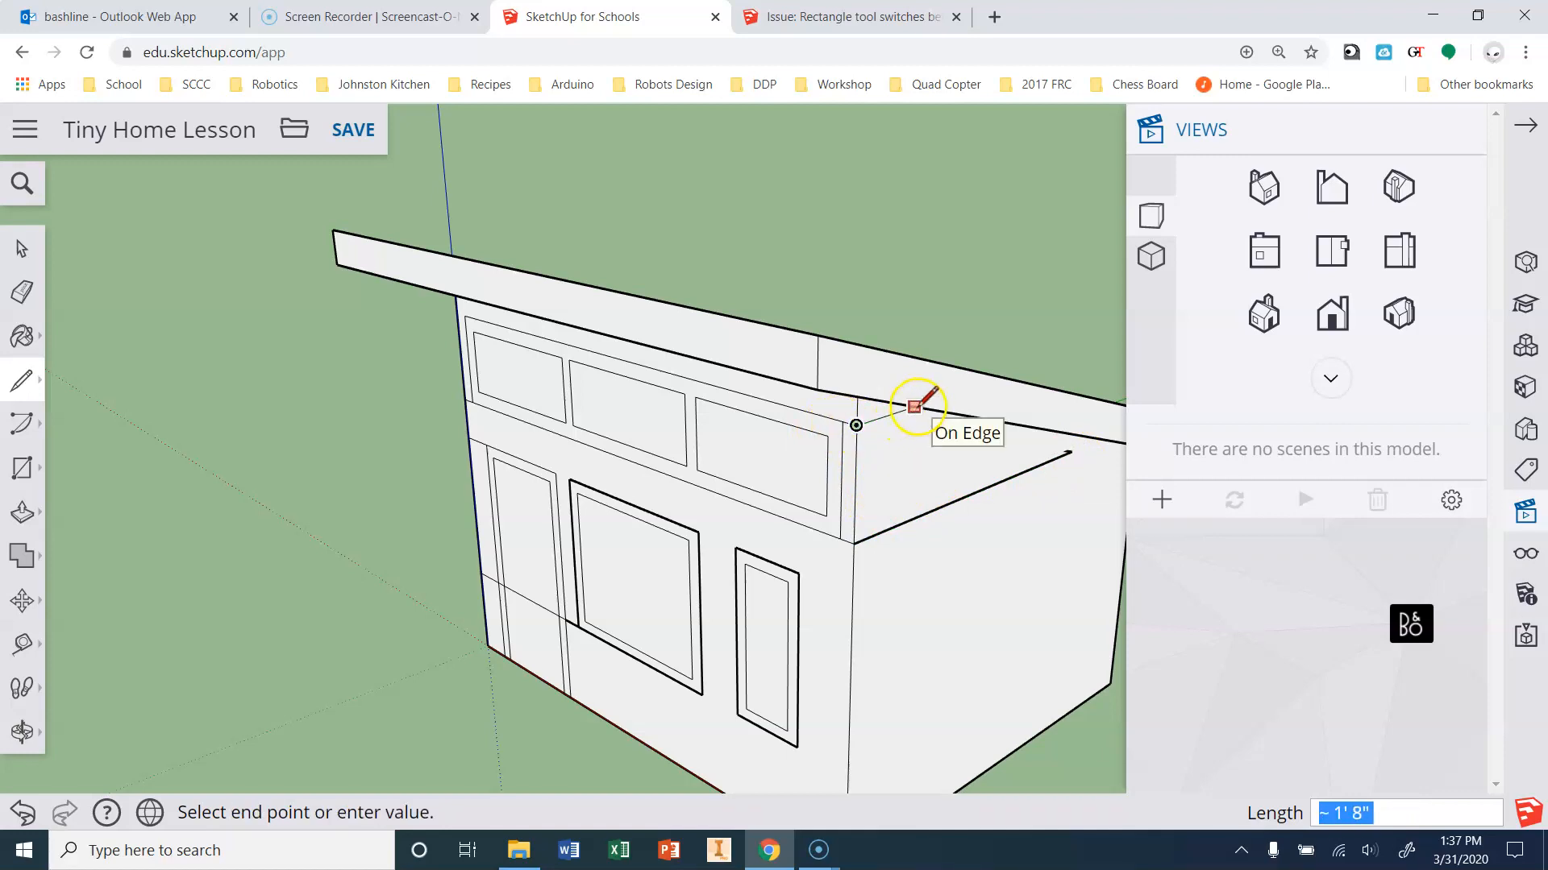
{"action": "left_click", "coordinate": [887, 415]}
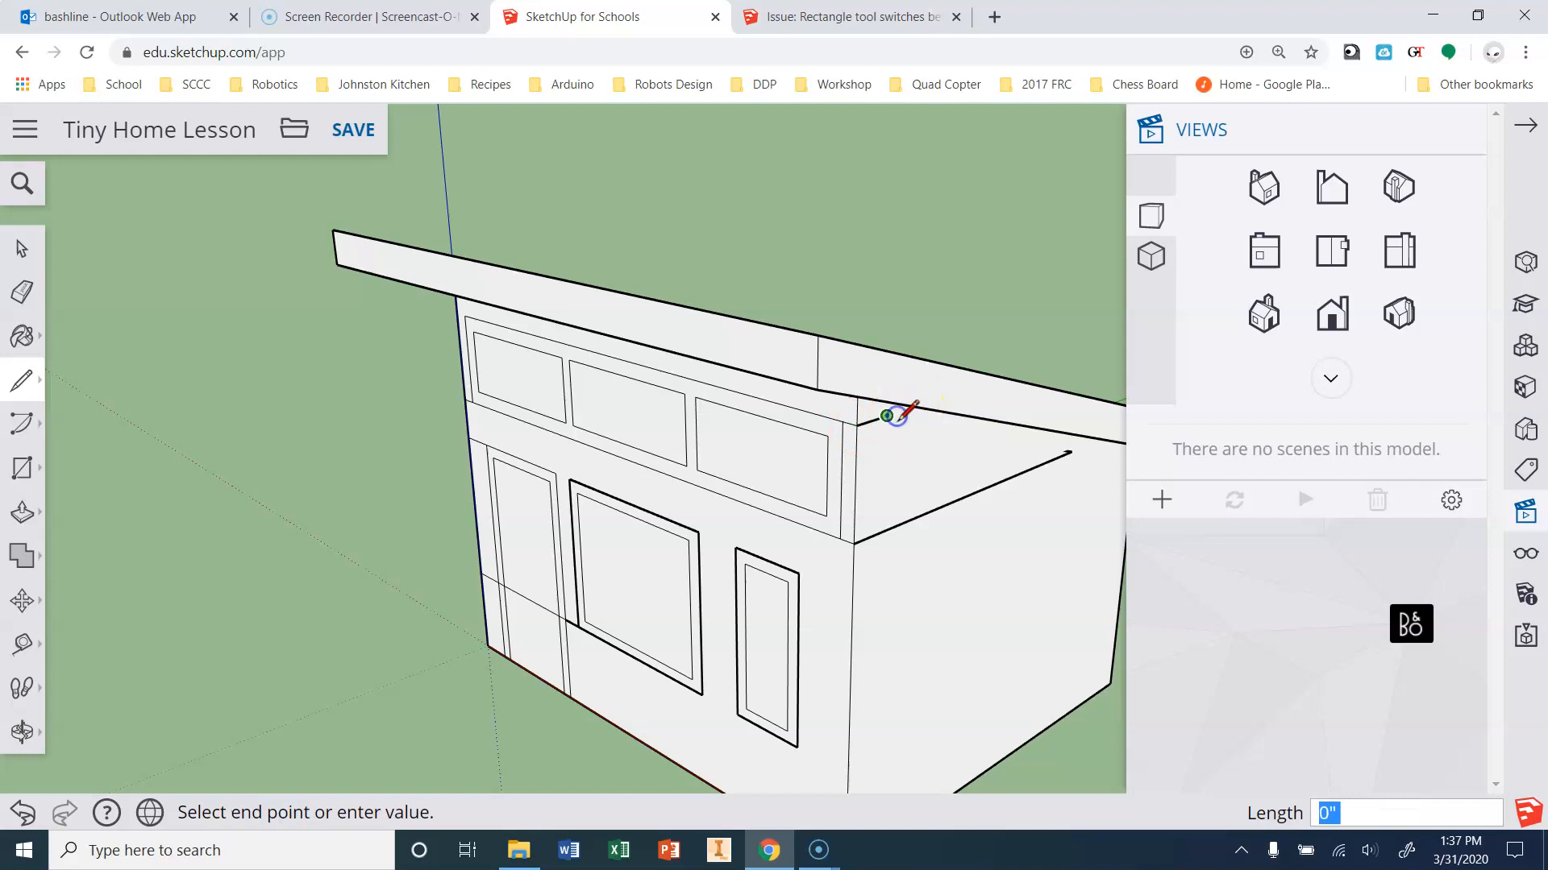
{"action": "key", "text": "Escape"}
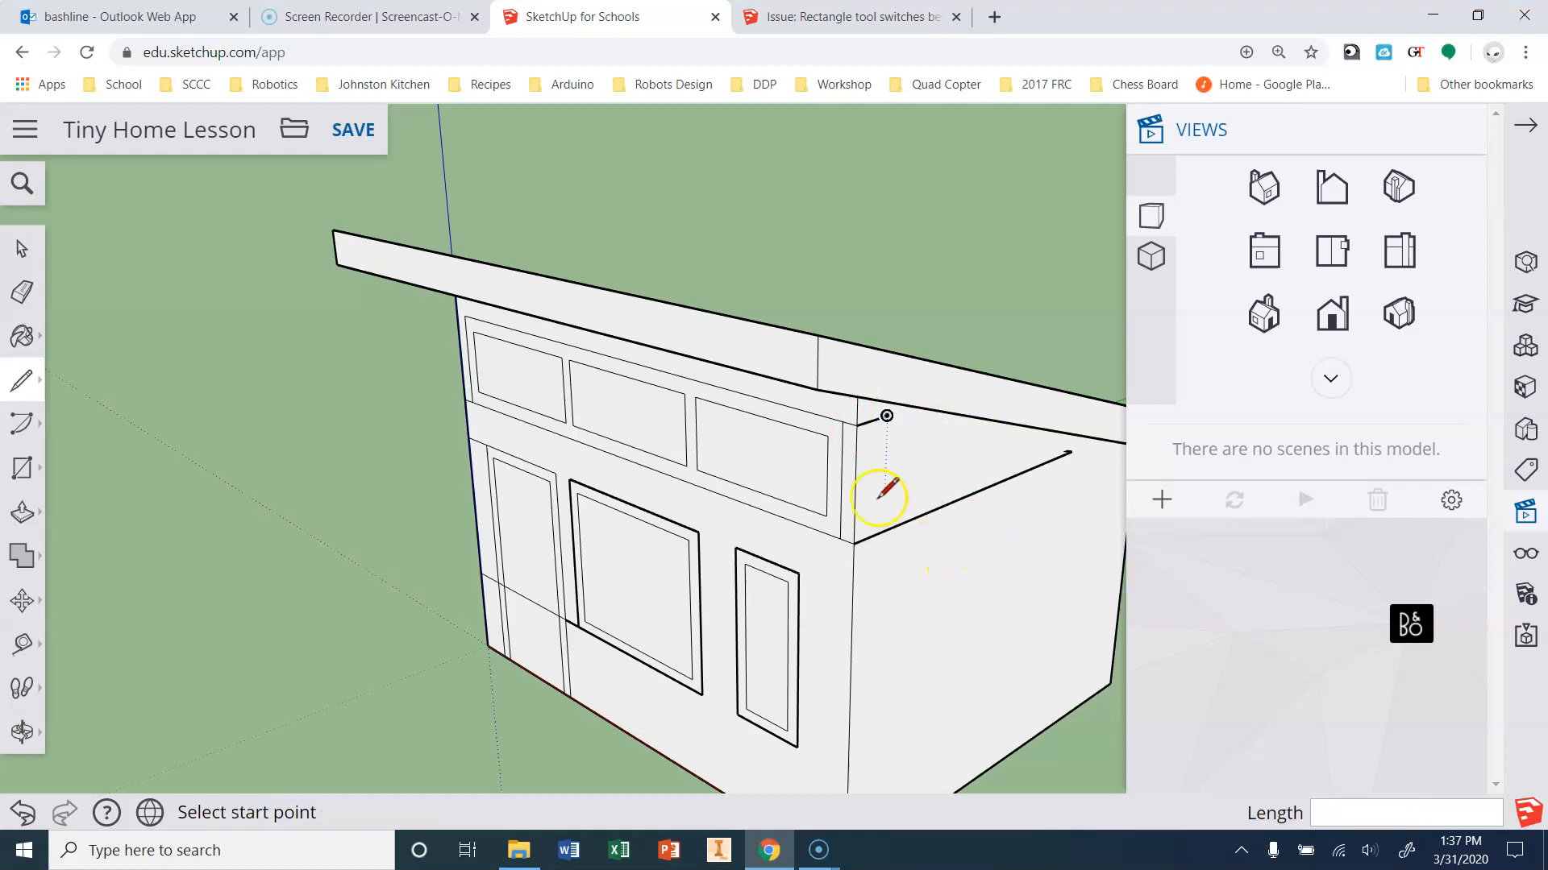
Extend the three-pane window's top edge to the door-side corner and add a line about 1' long onto the adjacent side wall.
{"action": "key", "text": "o"}
{"action": "mouse_move", "coordinate": [383, 513]}
{"action": "left_mouse_down"}
{"action": "mouse_move", "coordinate": [573, 511]}
{"action": "mouse_move", "coordinate": [1104, 456]}
{"action": "mouse_move", "coordinate": [570, 390]}
{"action": "mouse_move", "coordinate": [587, 389]}
{"action": "left_mouse_up"}
{"action": "key", "text": "l"}
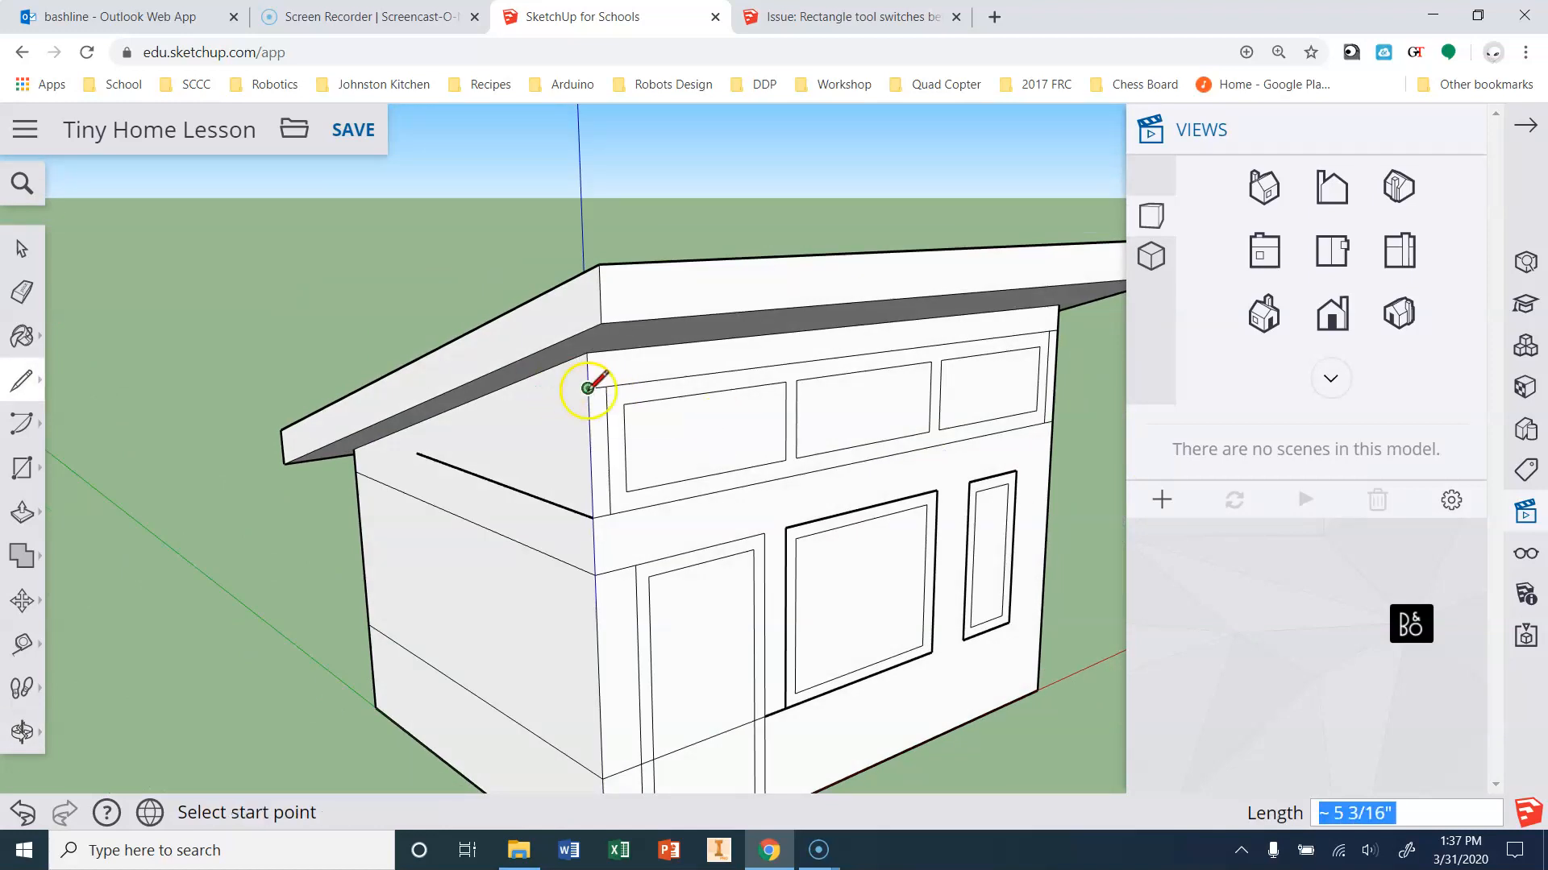
{"action": "left_click", "coordinate": [587, 388]}
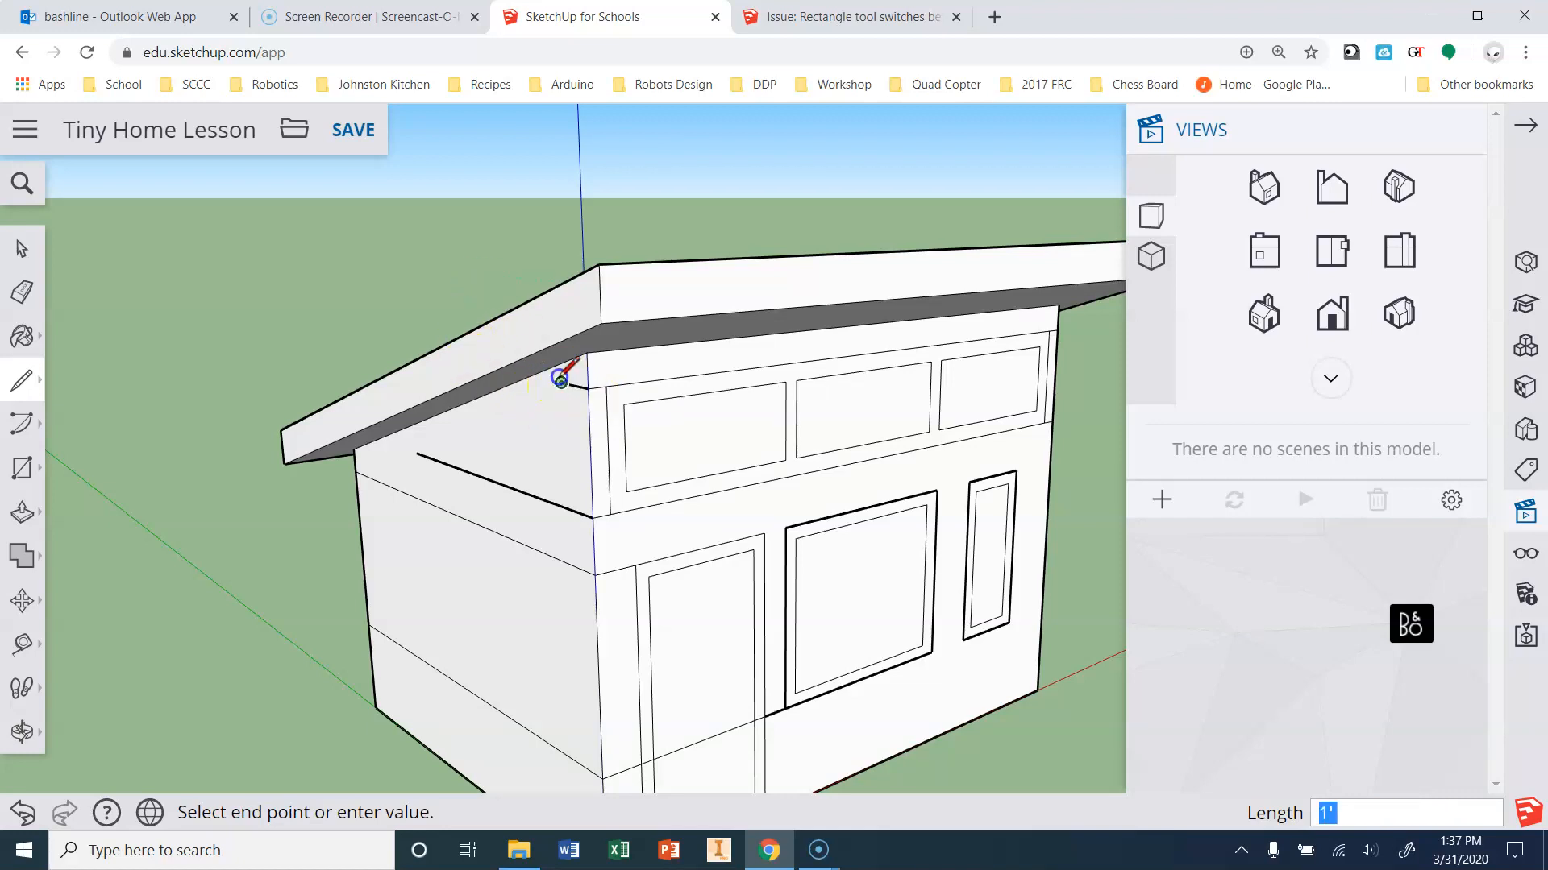
{"action": "key", "text": "Escape"}
{"action": "scroll", "coordinate": [284, 403], "scroll_direction": "down", "scroll_amount": 2}
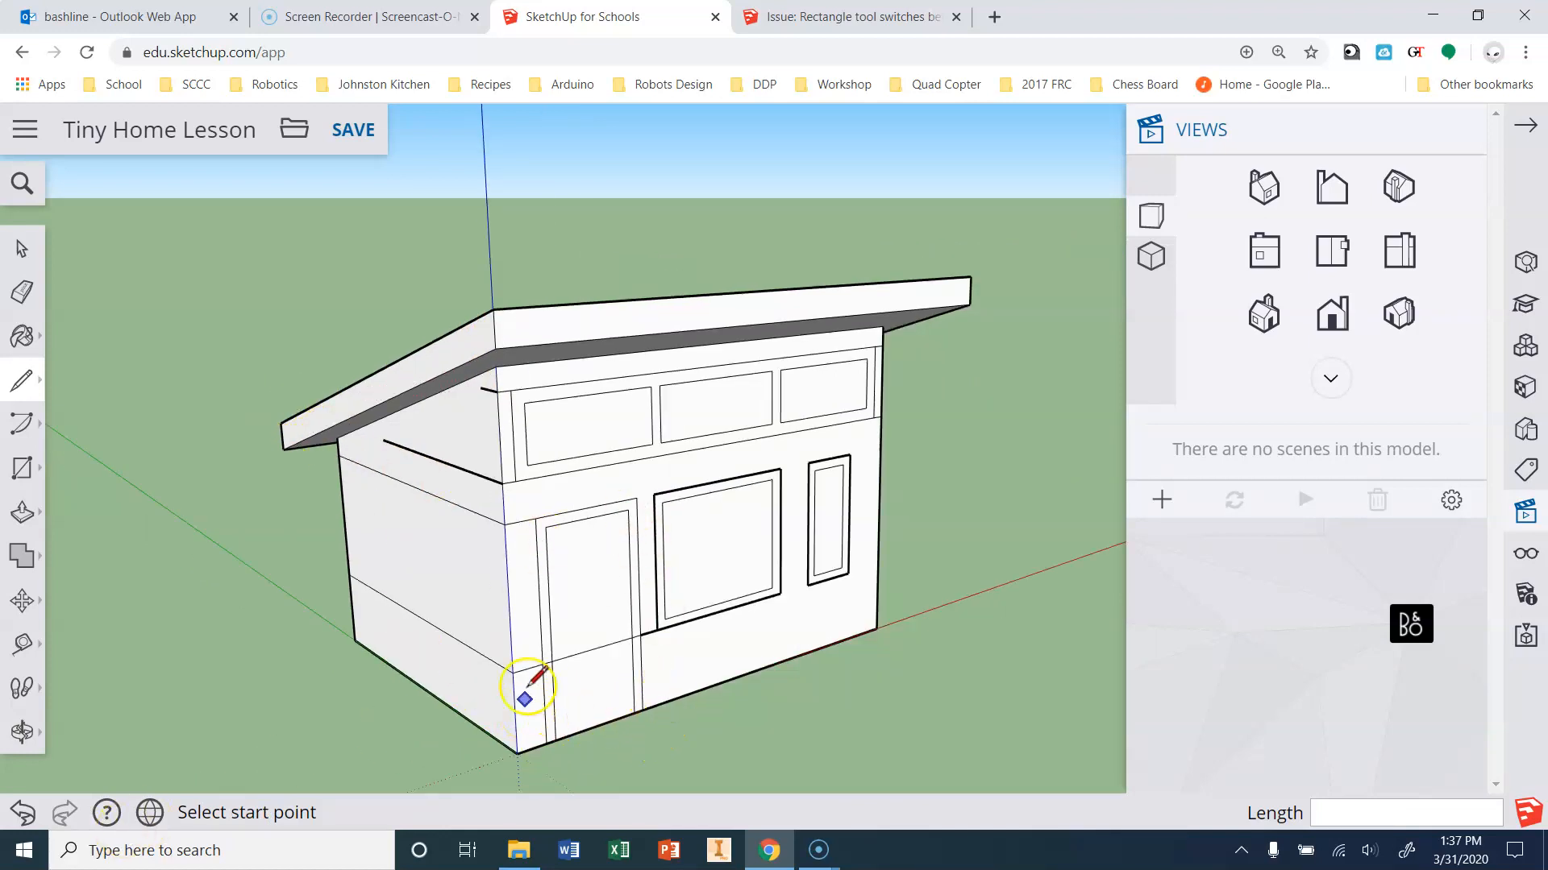
{"action": "scroll", "coordinate": [520, 698], "scroll_direction": "up", "scroll_amount": 3}
{"action": "scroll", "coordinate": [520, 698], "scroll_direction": "up", "scroll_amount": 2}
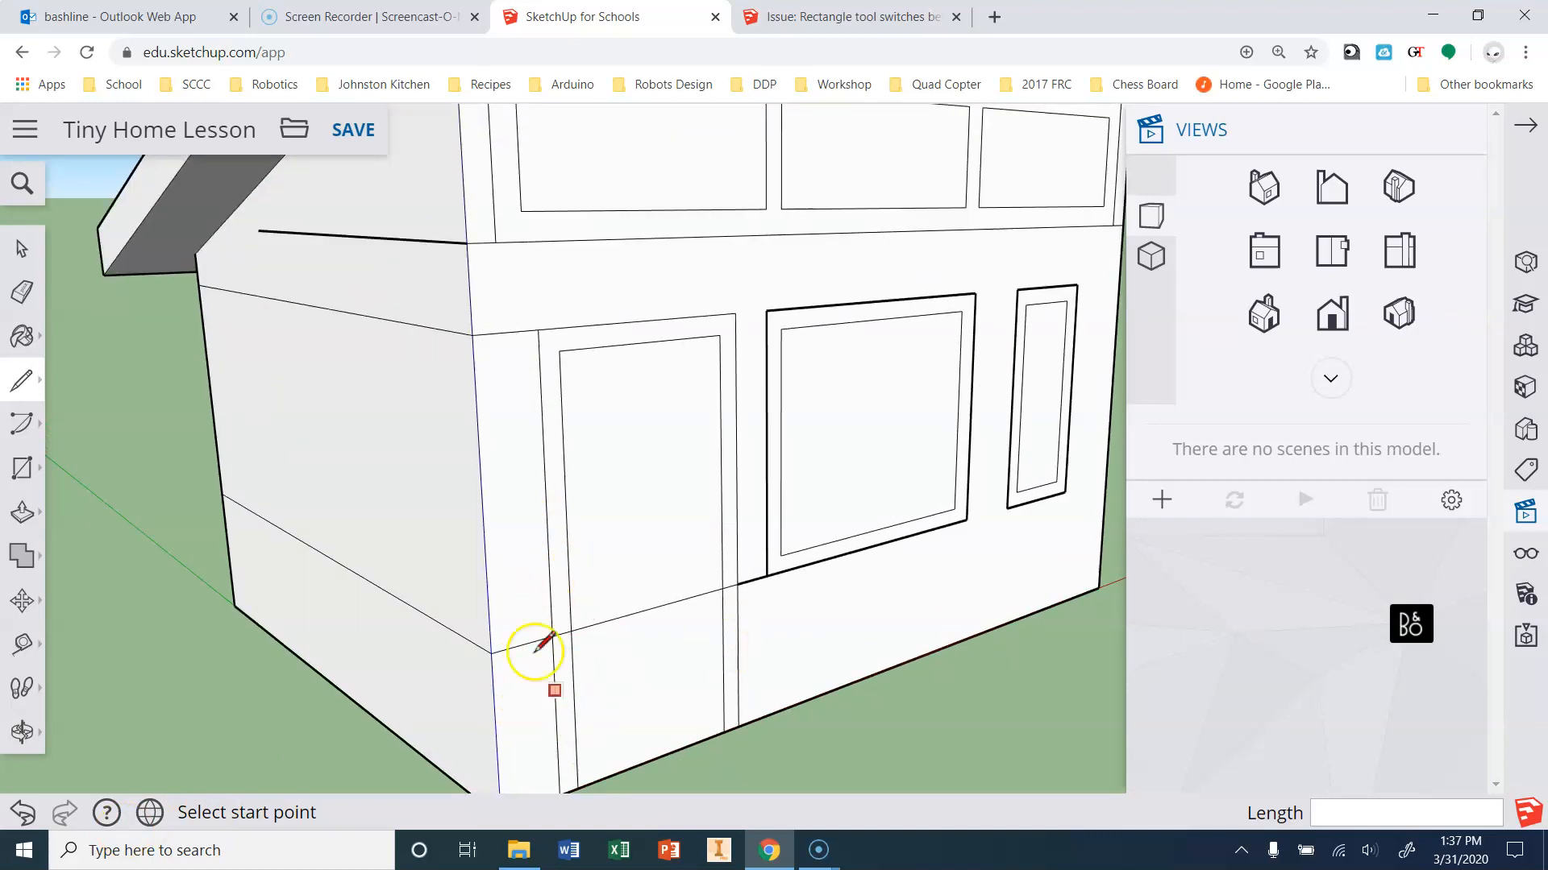
Erase the leftover alignment lines around the door, the large window and the three-pane window on the front wall.
{"action": "scroll", "coordinate": [490, 542], "scroll_direction": "down", "scroll_amount": 1}
{"action": "scroll", "coordinate": [486, 540], "scroll_direction": "down", "scroll_amount": 1}
{"action": "scroll", "coordinate": [750, 362], "scroll_direction": "down", "scroll_amount": 2}
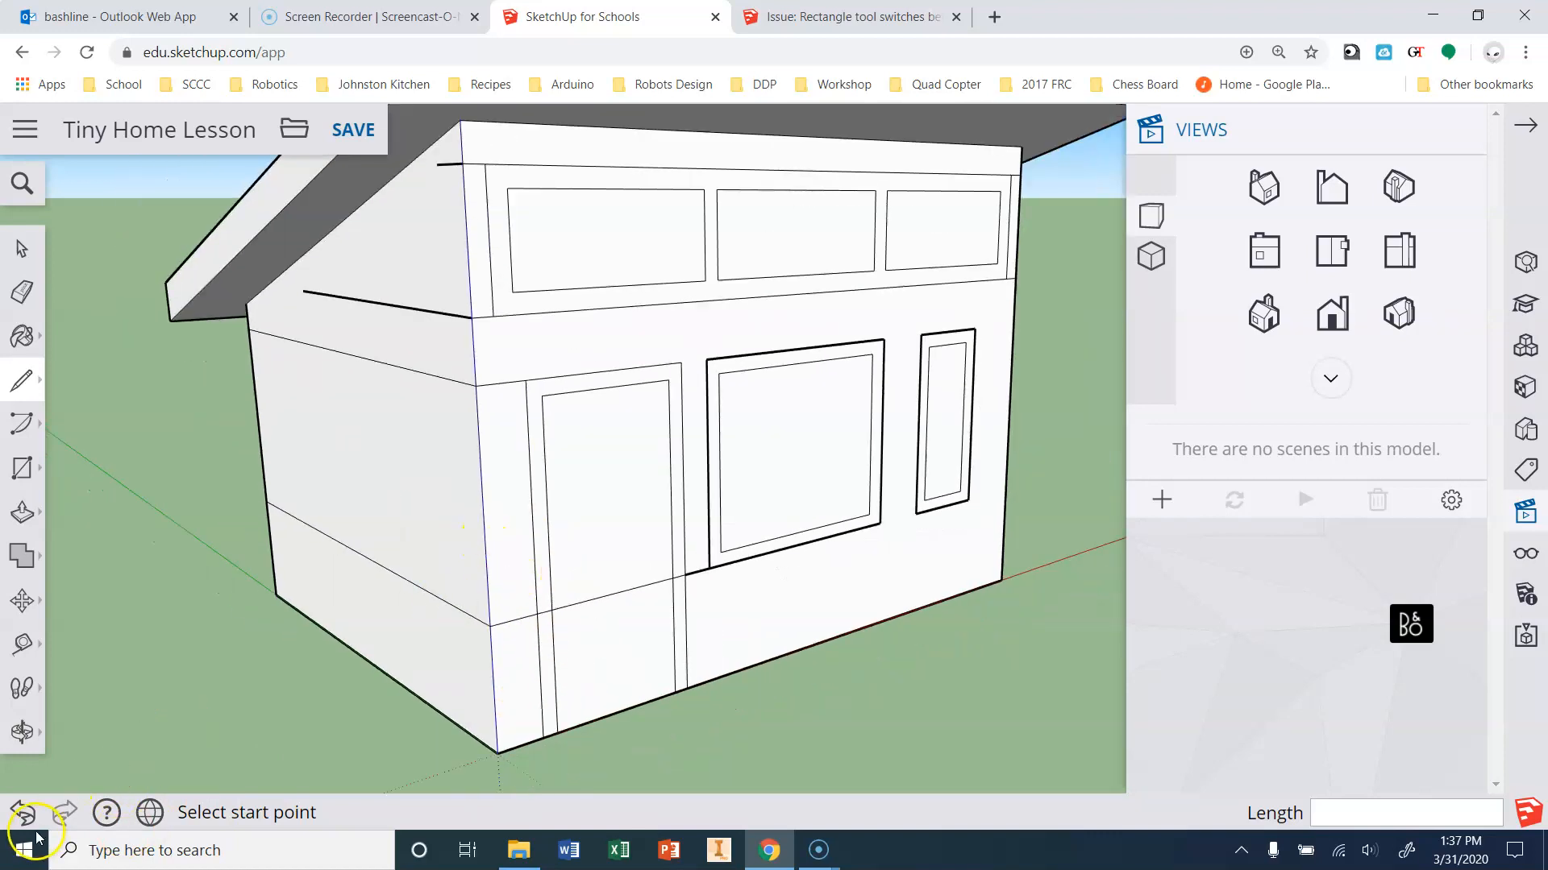
{"action": "key", "text": "e"}
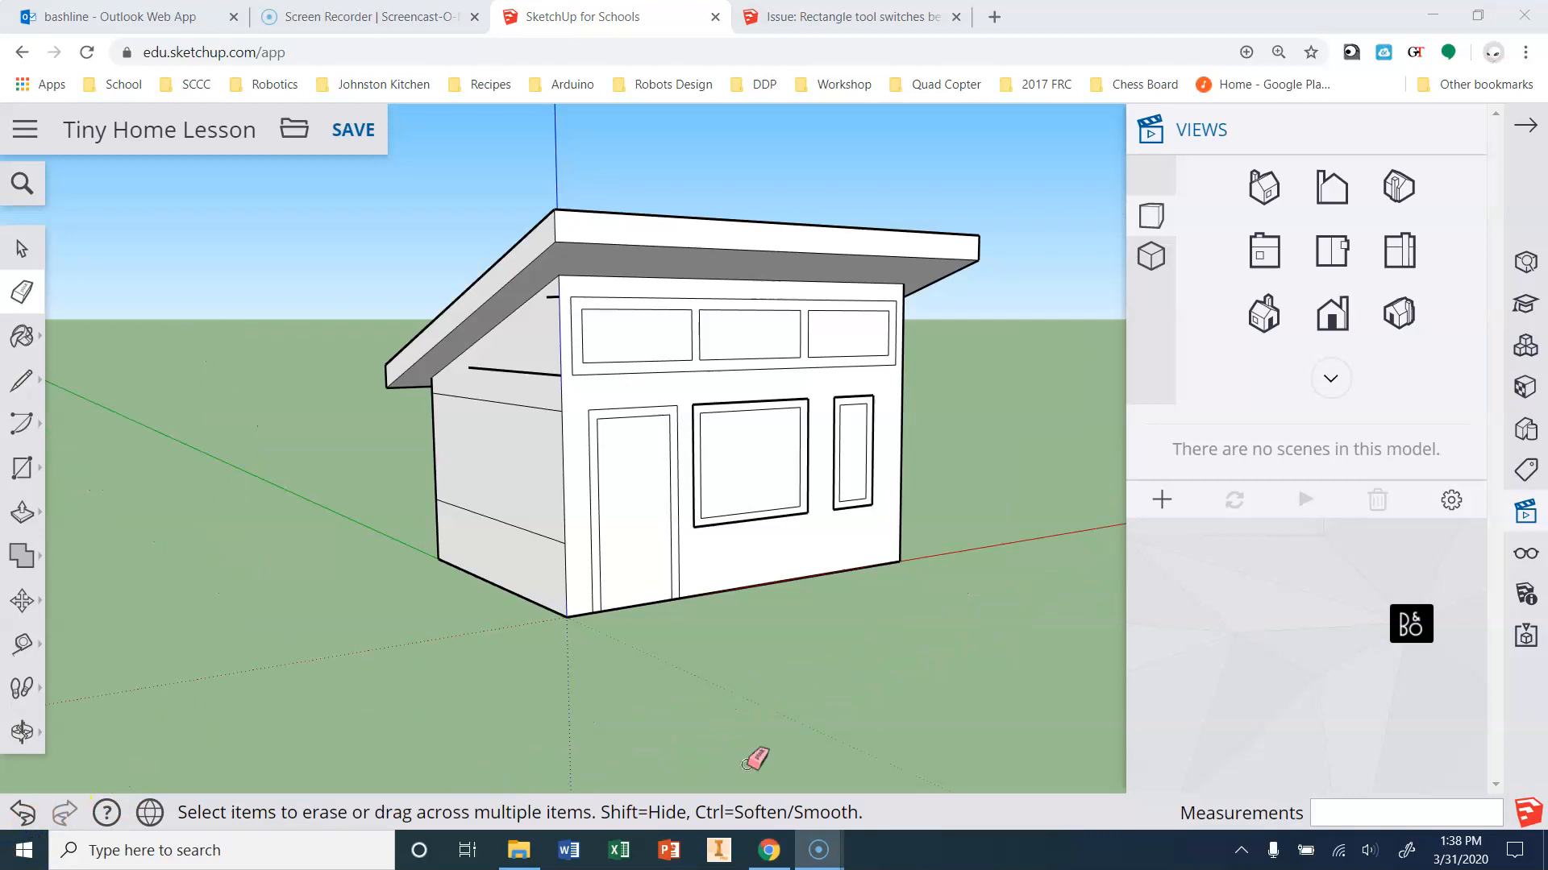
Draw a rectangle about 2' 11" wide and 4' 8" tall between the door-side wall's two full-width alignment lines, near the front corner.
{"action": "middle_click_drag", "start_coordinate": [403, 611], "coordinate": [1008, 435]}
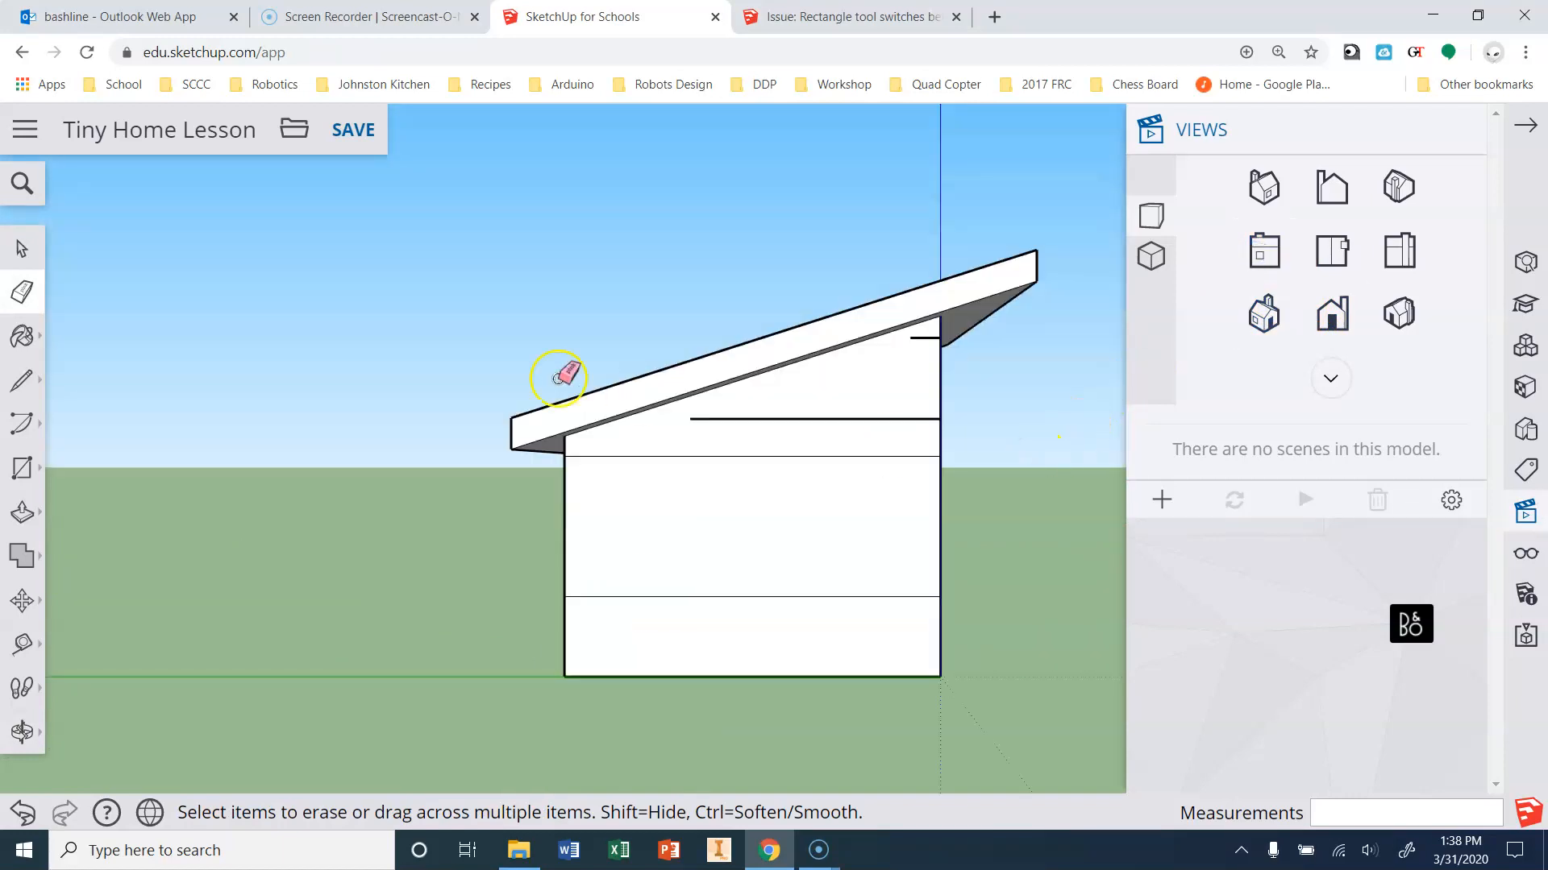
{"action": "scroll", "coordinate": [287, 415], "scroll_direction": "down", "scroll_amount": 3}
{"action": "scroll", "coordinate": [608, 619], "scroll_direction": "up", "scroll_amount": 3}
{"action": "scroll", "coordinate": [488, 415], "scroll_direction": "up", "scroll_amount": 1}
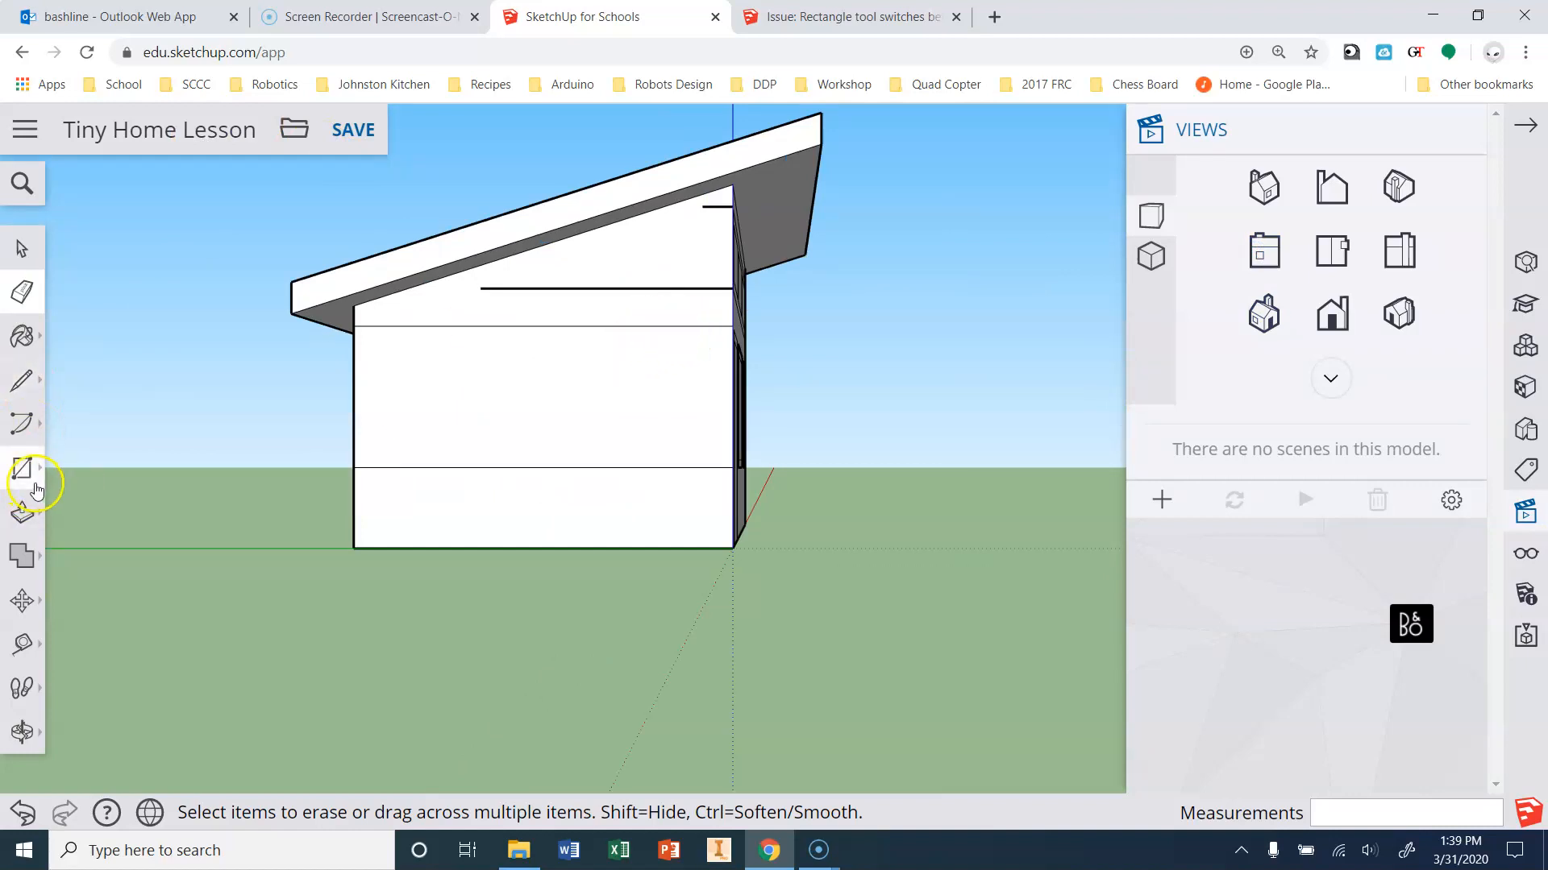
{"action": "left_click", "coordinate": [21, 517]}
{"action": "left_click", "coordinate": [22, 467]}
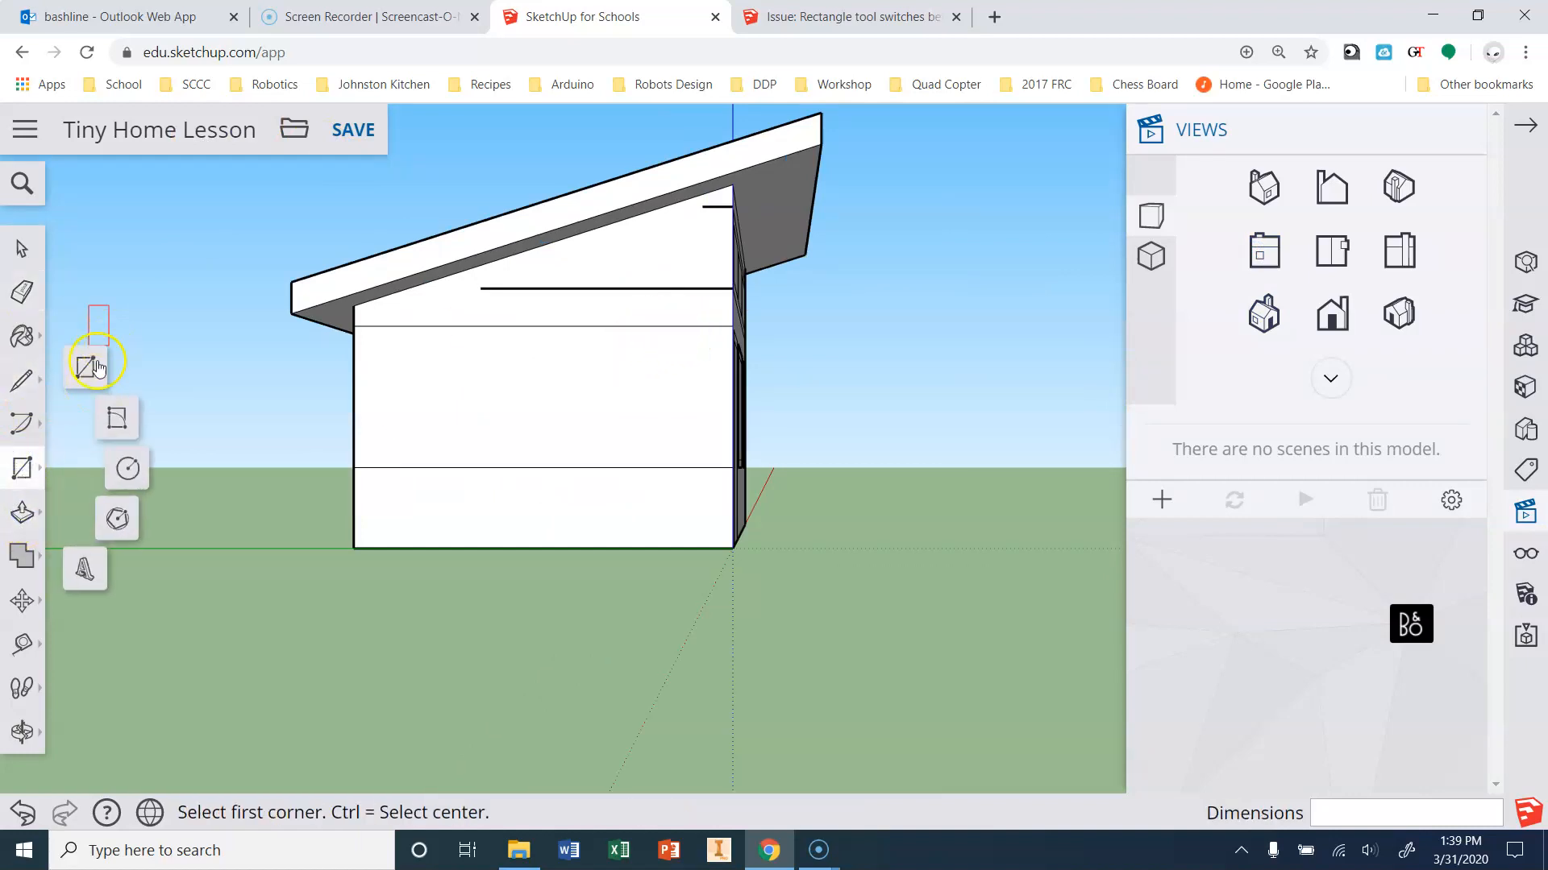
{"action": "left_click", "coordinate": [702, 325]}
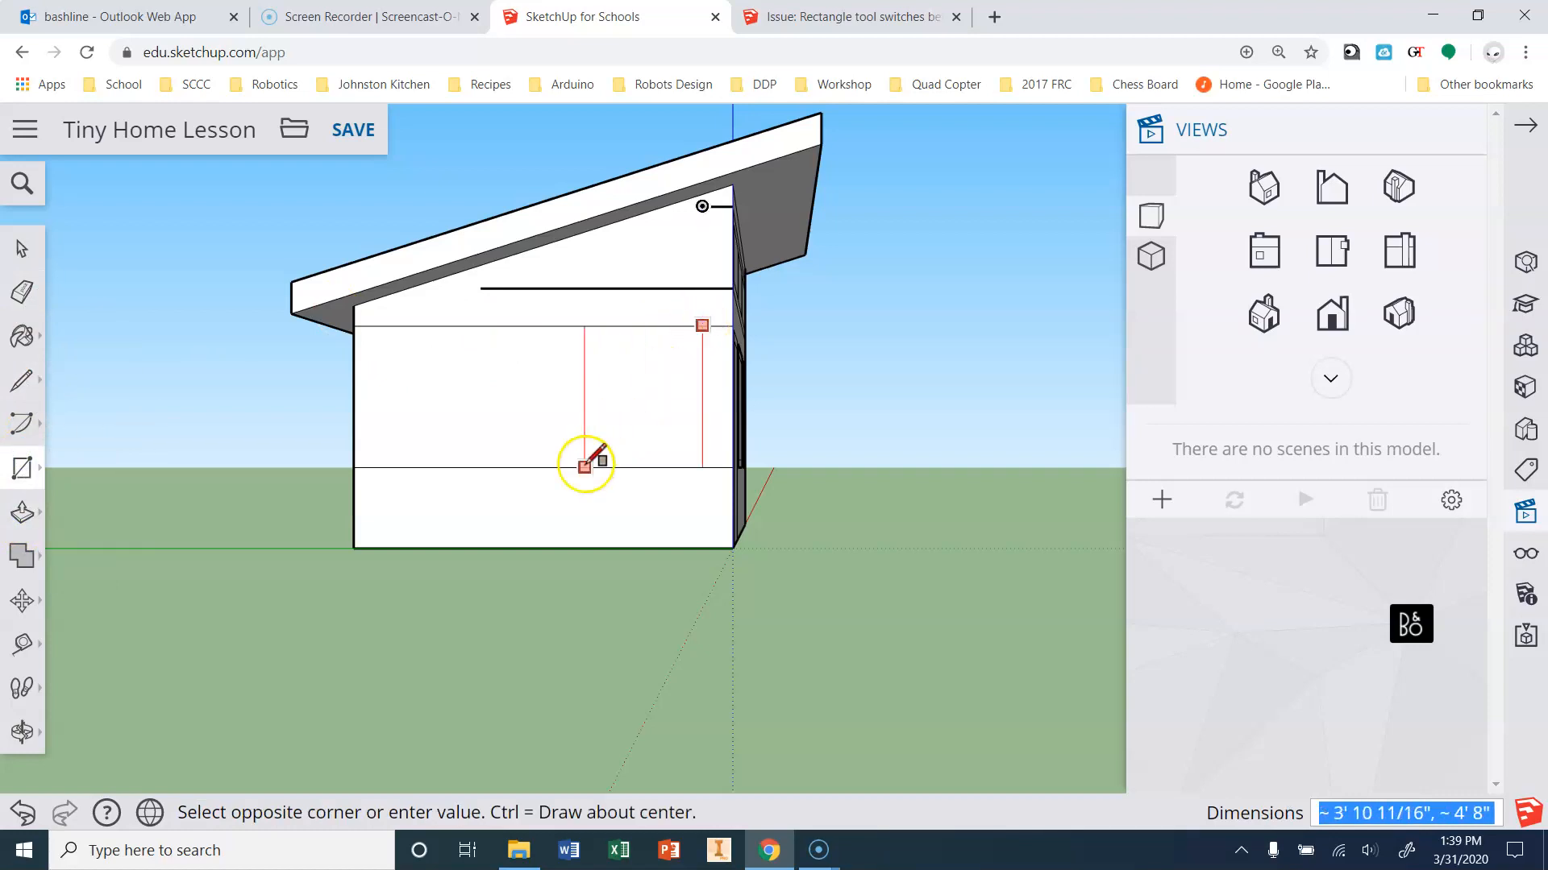
{"action": "left_click", "coordinate": [615, 467]}
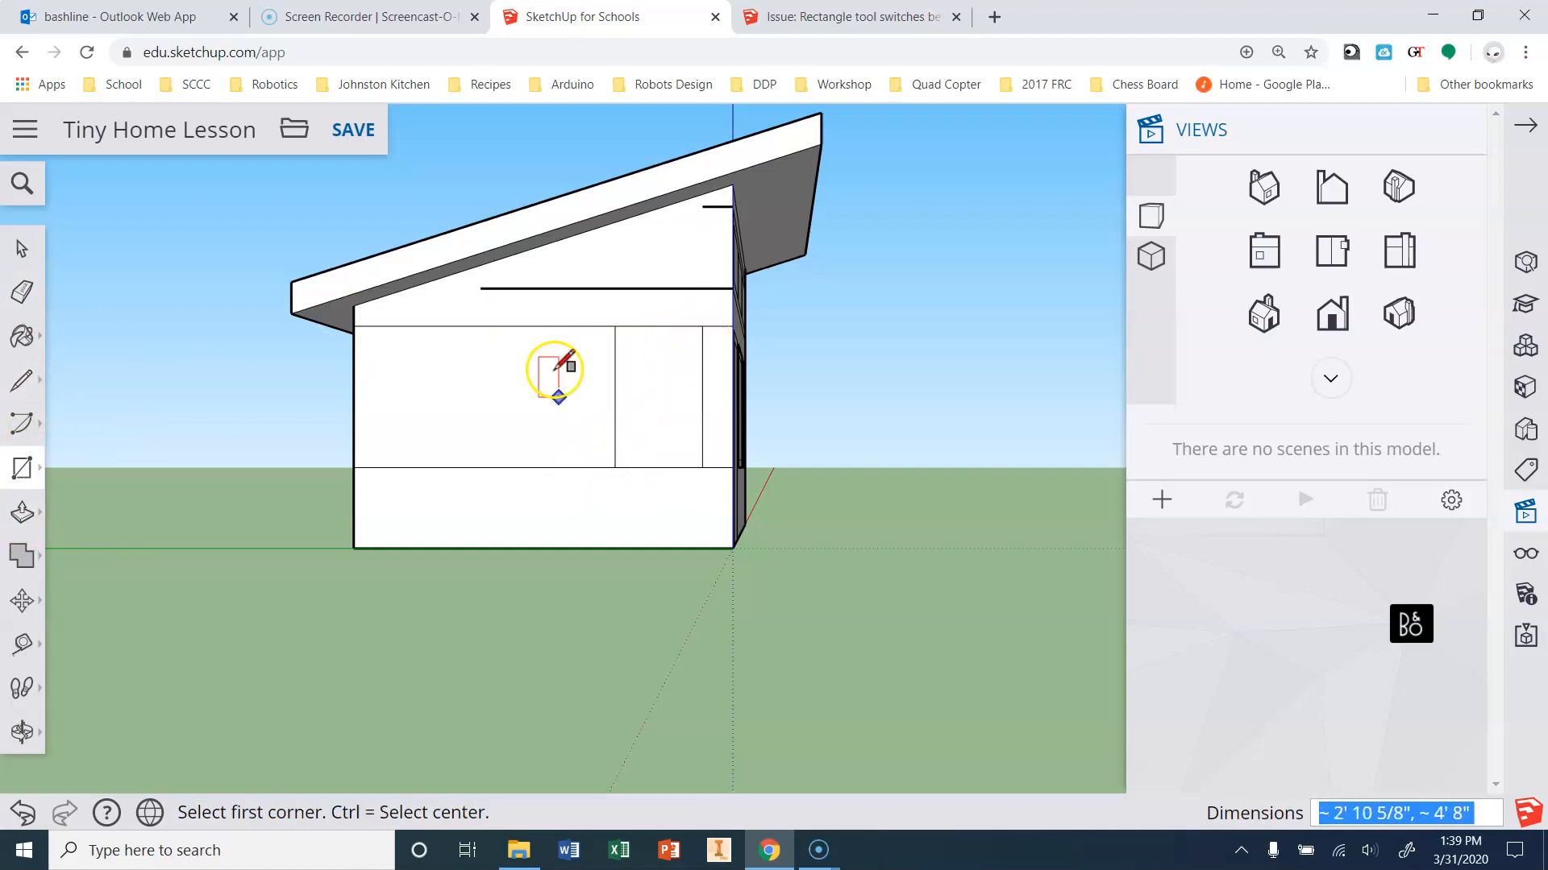
{"action": "left_click", "coordinate": [566, 326]}
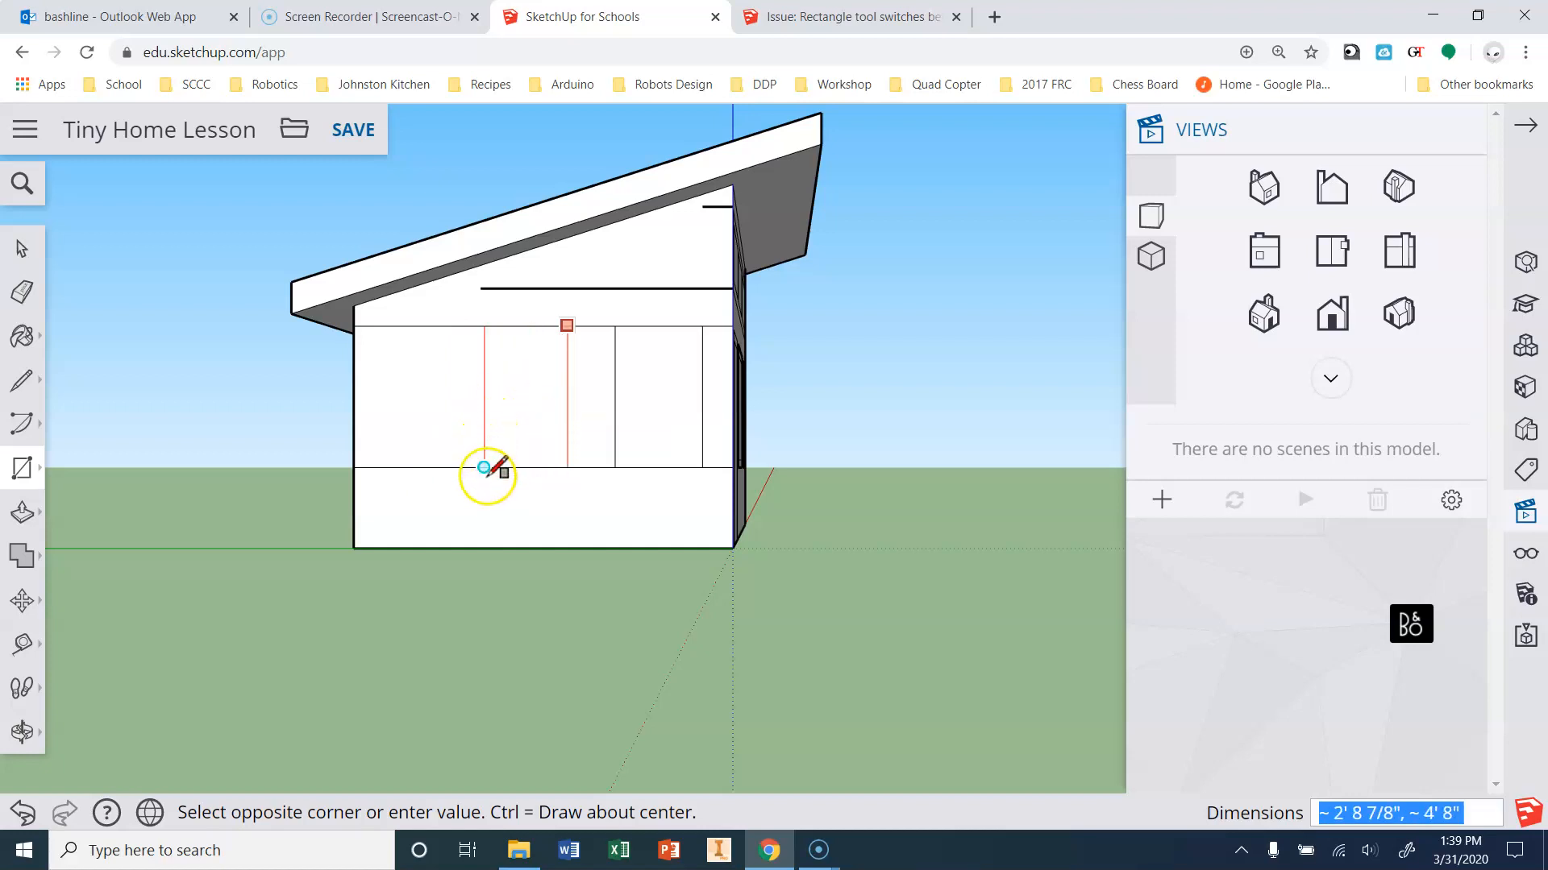
{"action": "scroll", "coordinate": [504, 466], "scroll_direction": "up", "scroll_amount": 3}
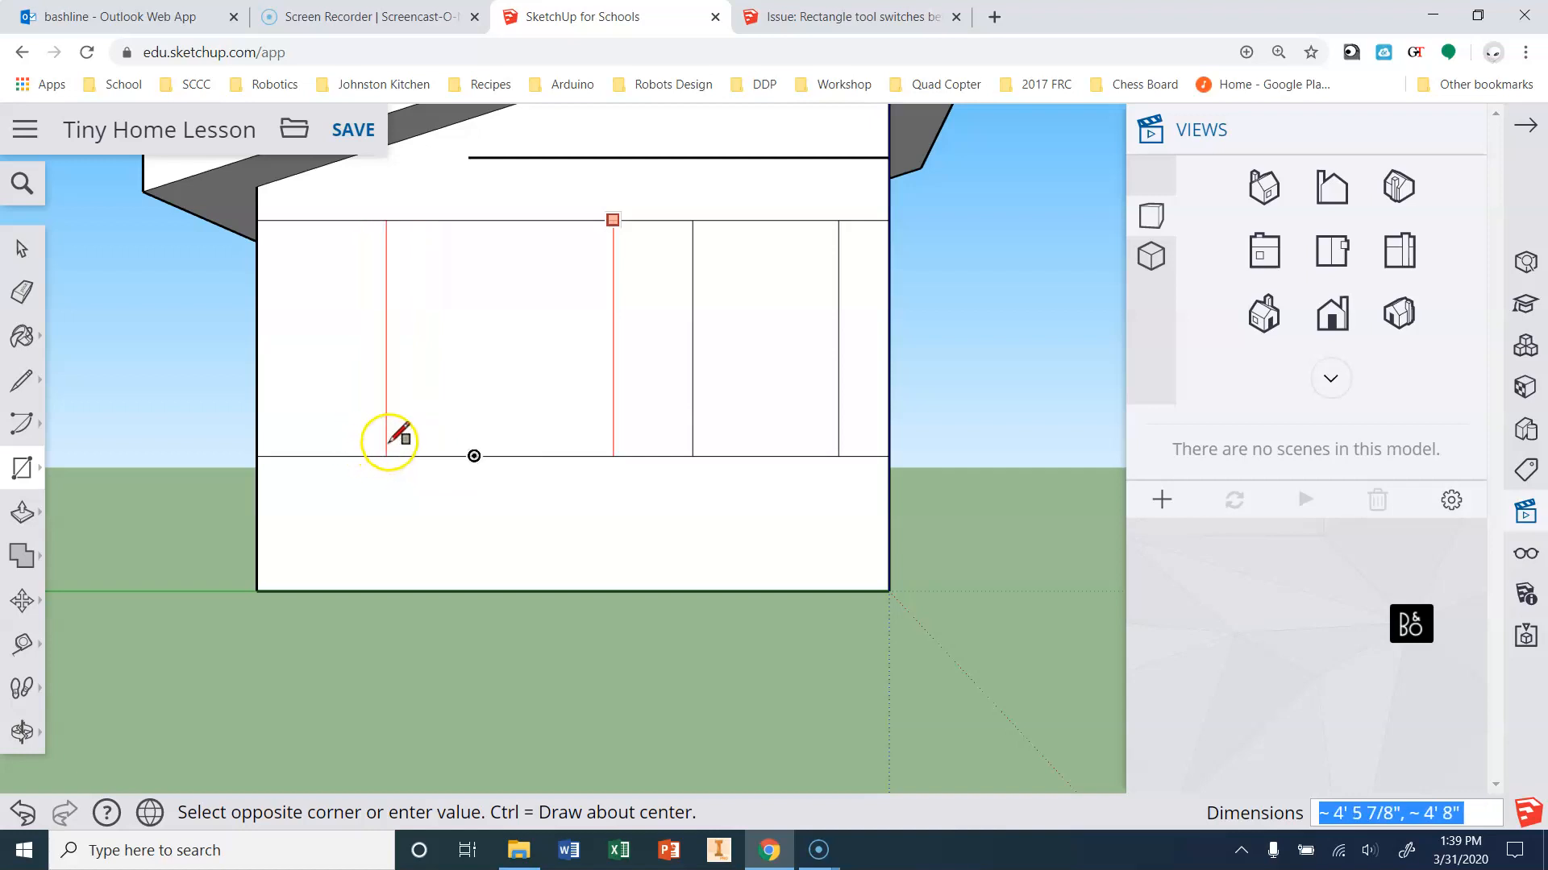
{"action": "key", "text": "Escape"}
Draw a second rectangle about 2' 11" wide and 4' 8" tall between the same alignment lines, nearer the back of the side wall.
{"action": "left_click", "coordinate": [22, 468]}
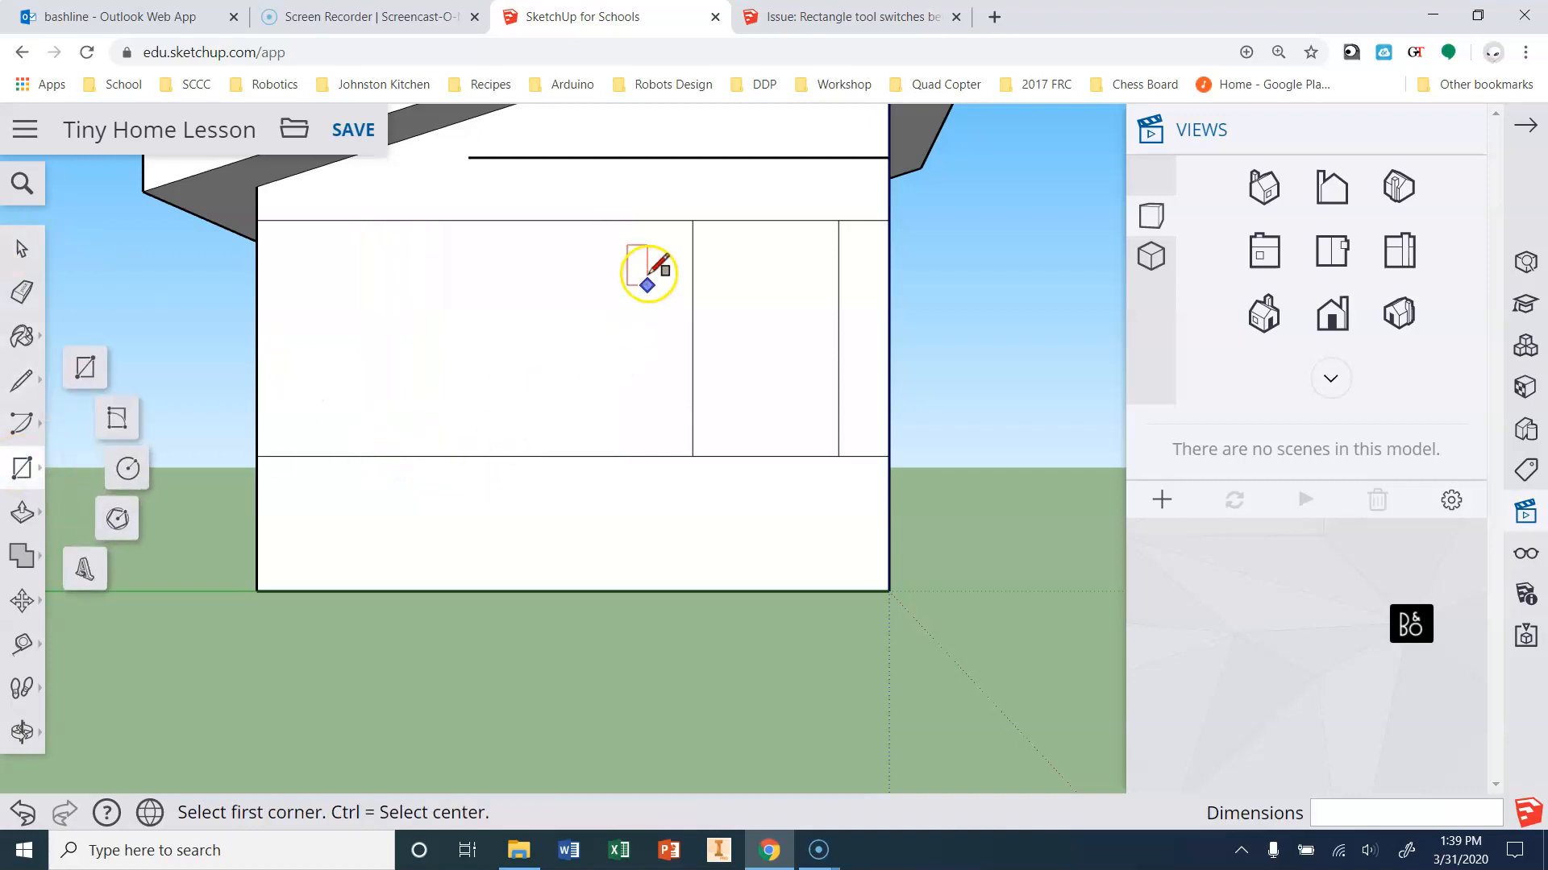
{"action": "left_click", "coordinate": [576, 219]}
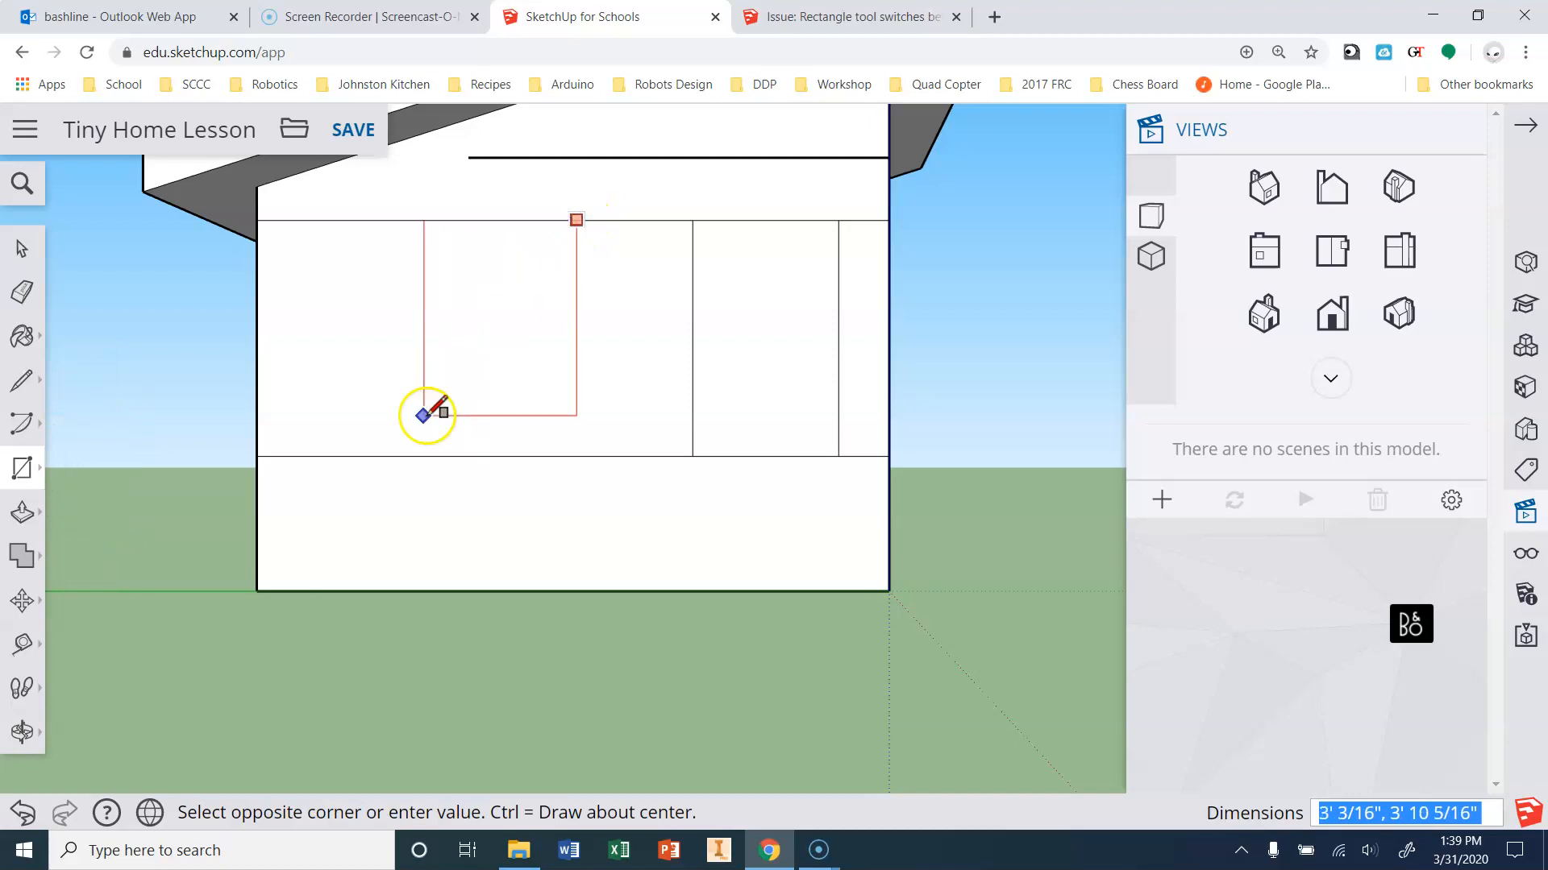
{"action": "left_click", "coordinate": [431, 456]}
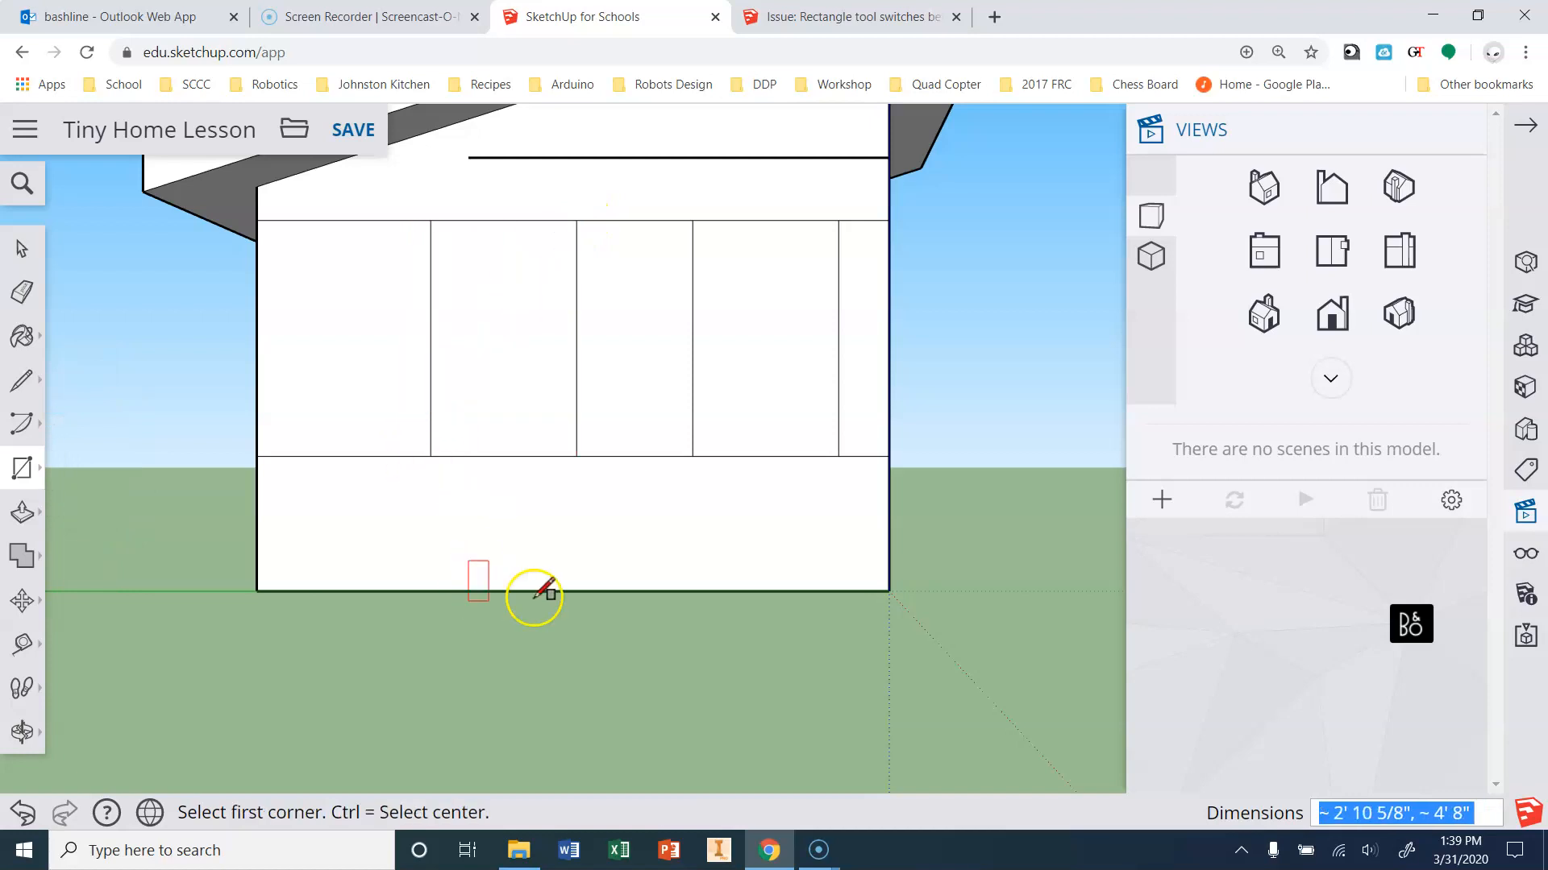
Draw 4" by 4" squares outside the rear window's upper back corner and lower front corner.
{"action": "scroll", "coordinate": [454, 564], "scroll_direction": "down", "scroll_amount": 1}
{"action": "scroll", "coordinate": [454, 564], "scroll_direction": "down", "scroll_amount": 1}
{"action": "scroll", "coordinate": [445, 362], "scroll_direction": "up", "scroll_amount": 1}
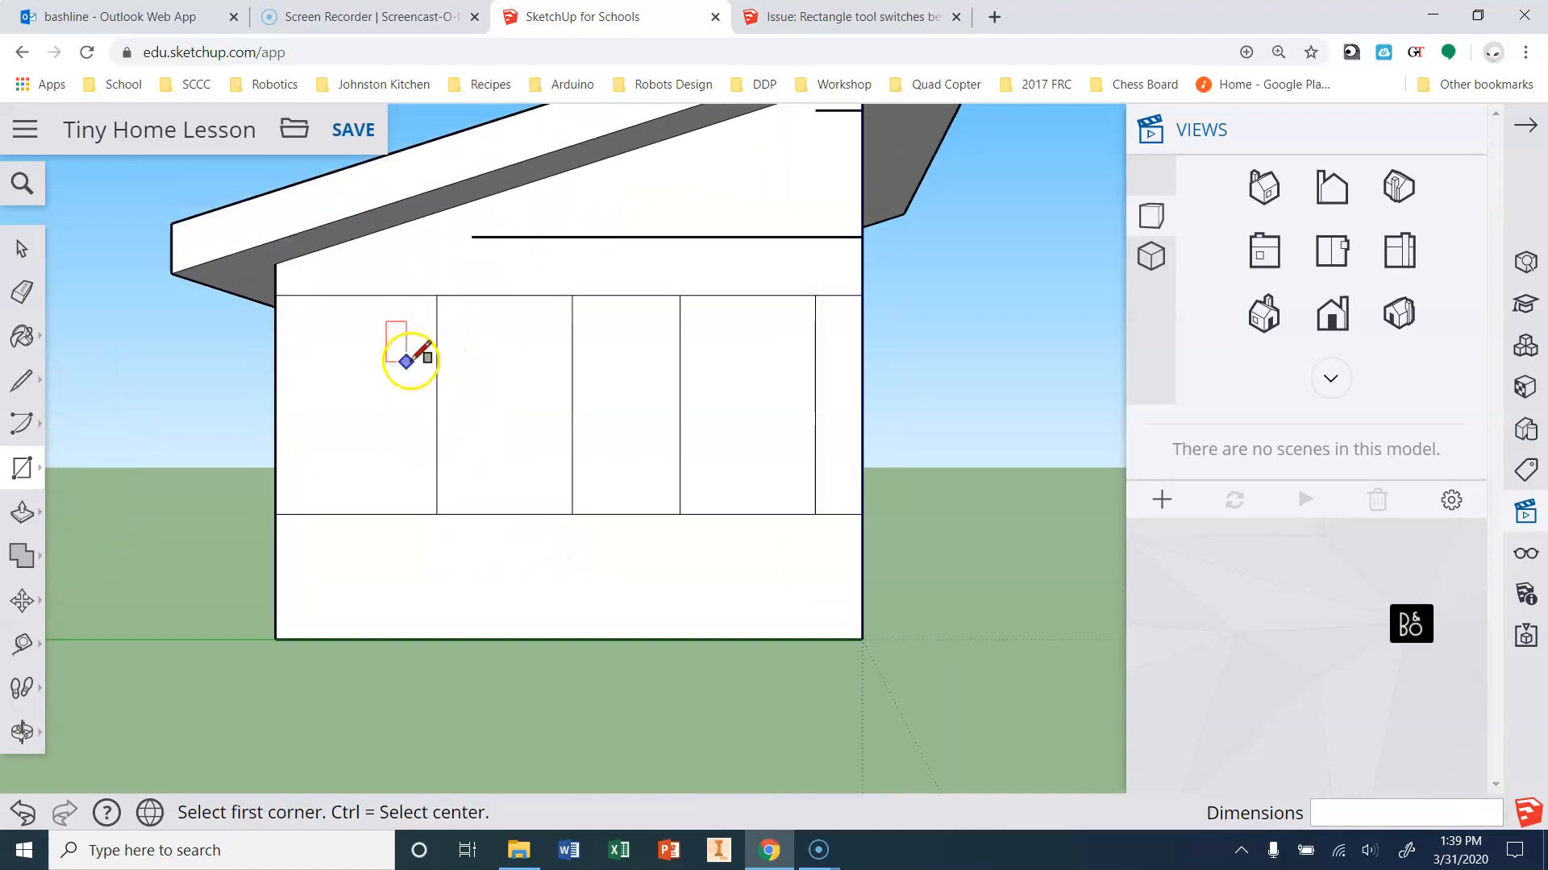
{"action": "scroll", "coordinate": [436, 295], "scroll_direction": "up", "scroll_amount": 1}
{"action": "left_click", "coordinate": [435, 296]}
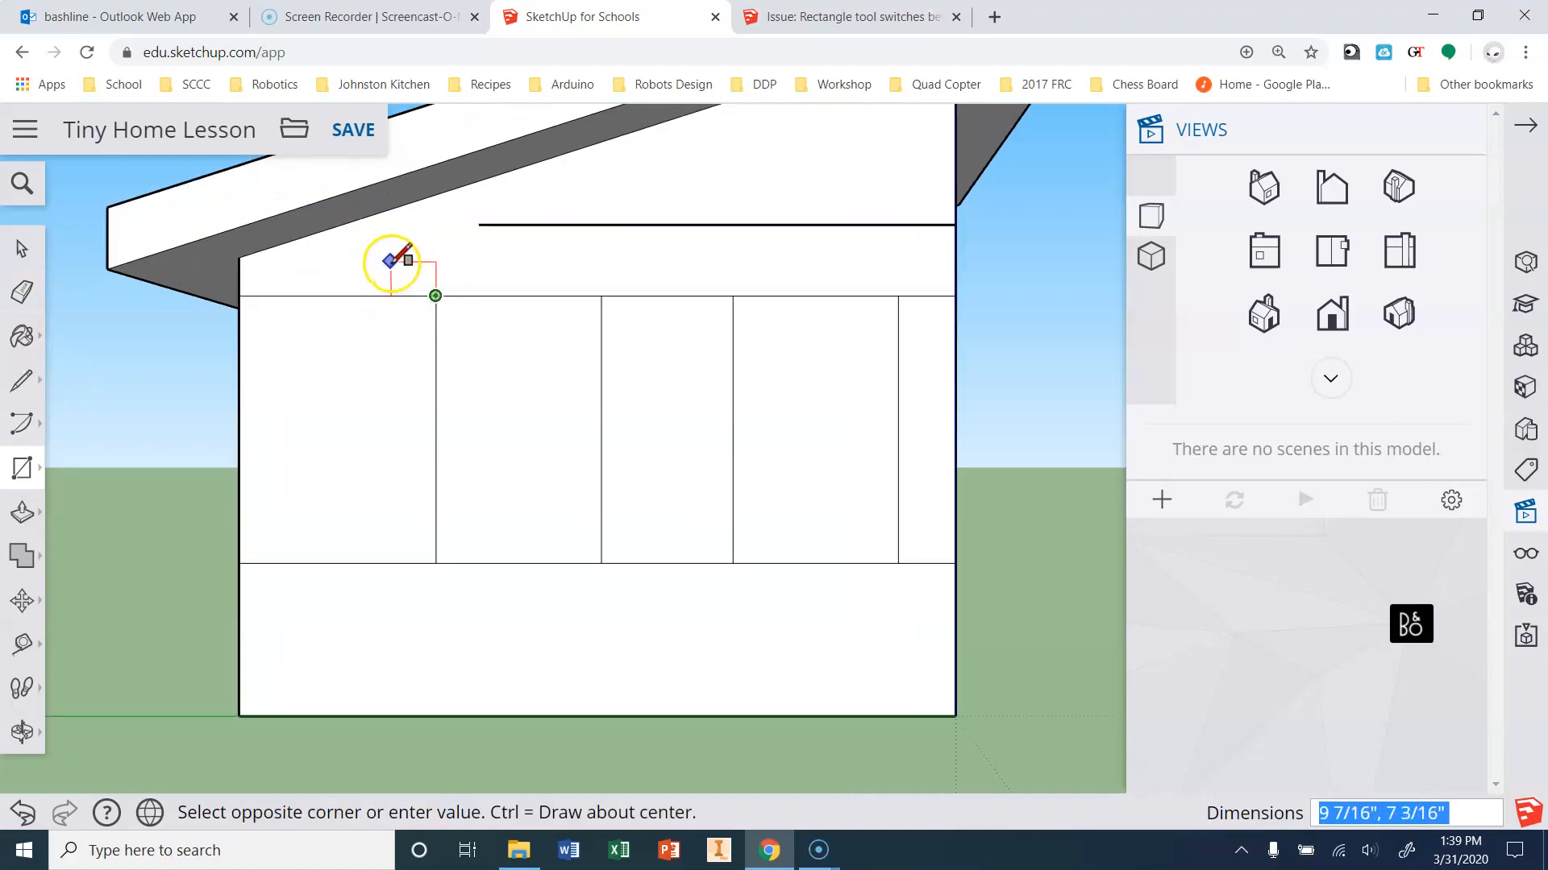
{"action": "type", "text": "4,4"}
{"action": "key", "text": "Return"}
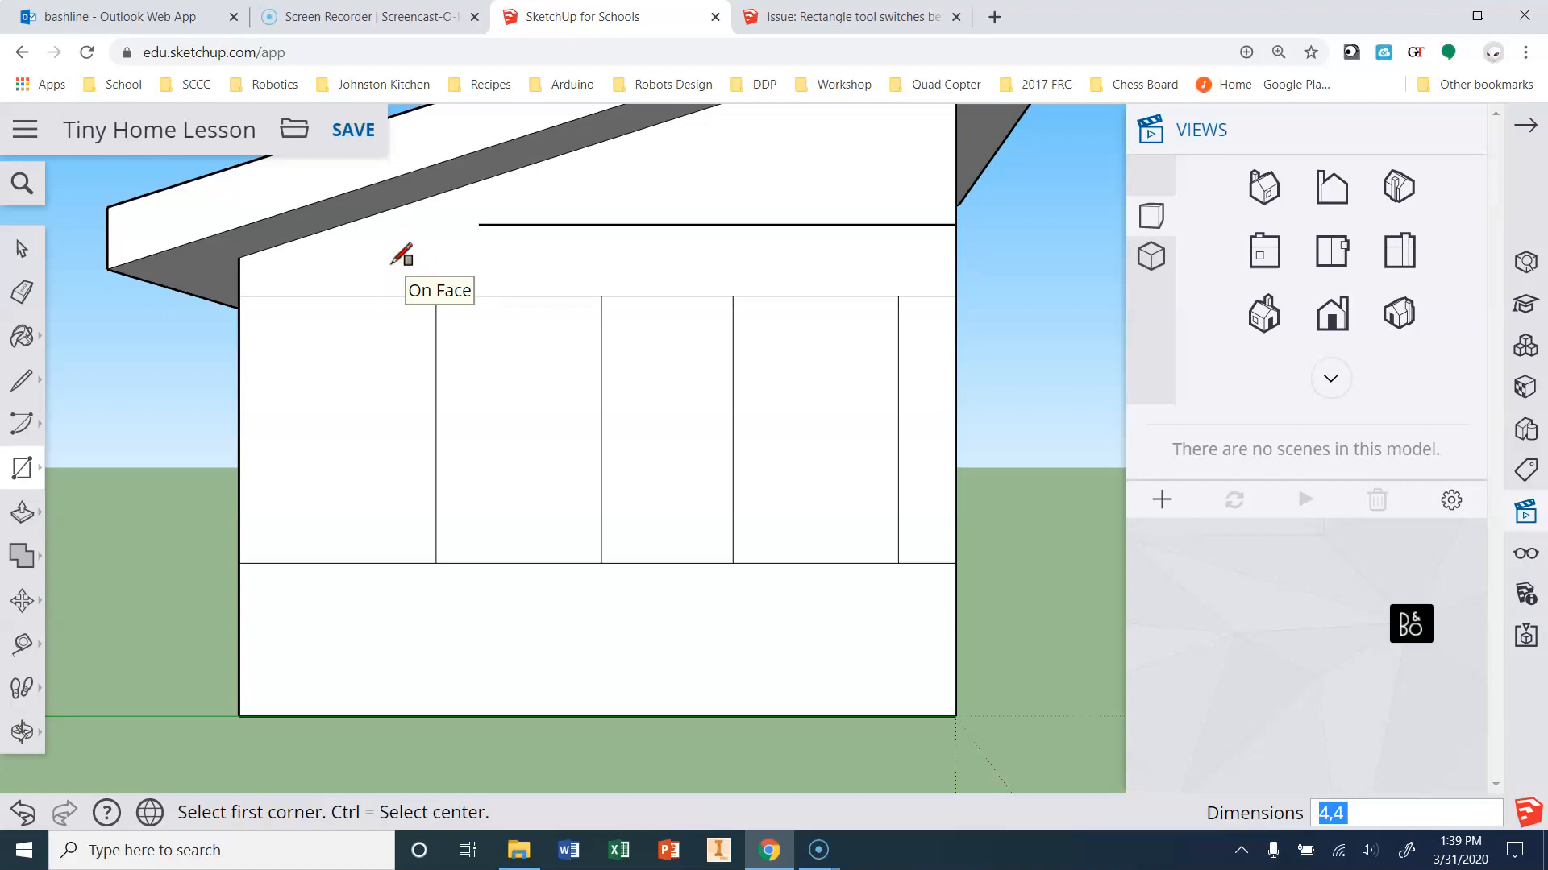
{"action": "left_click", "coordinate": [601, 562]}
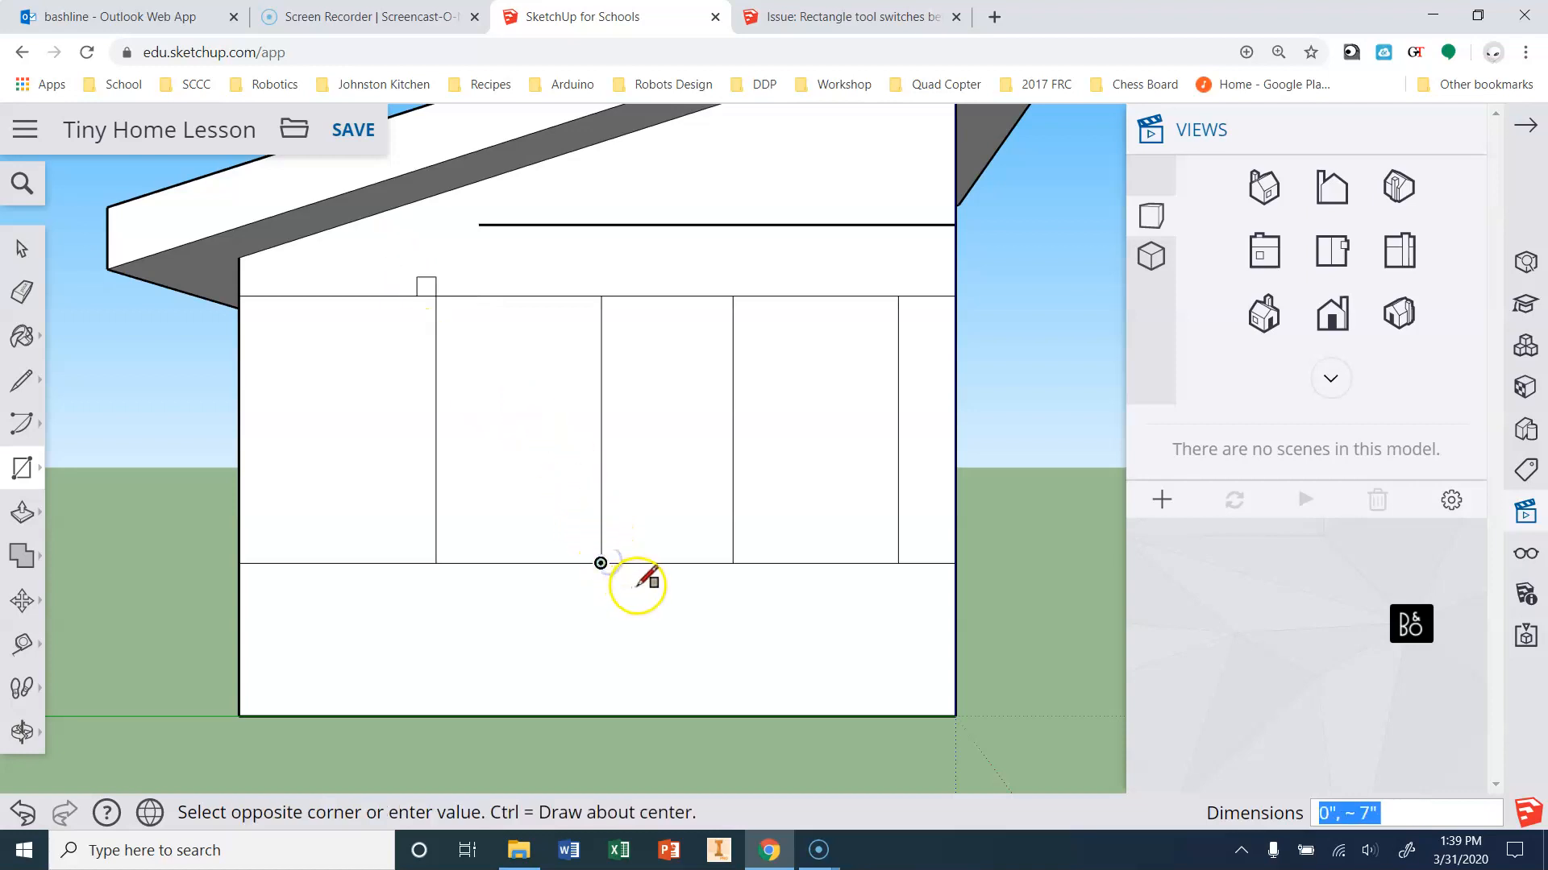
{"action": "type", "text": "4,4"}
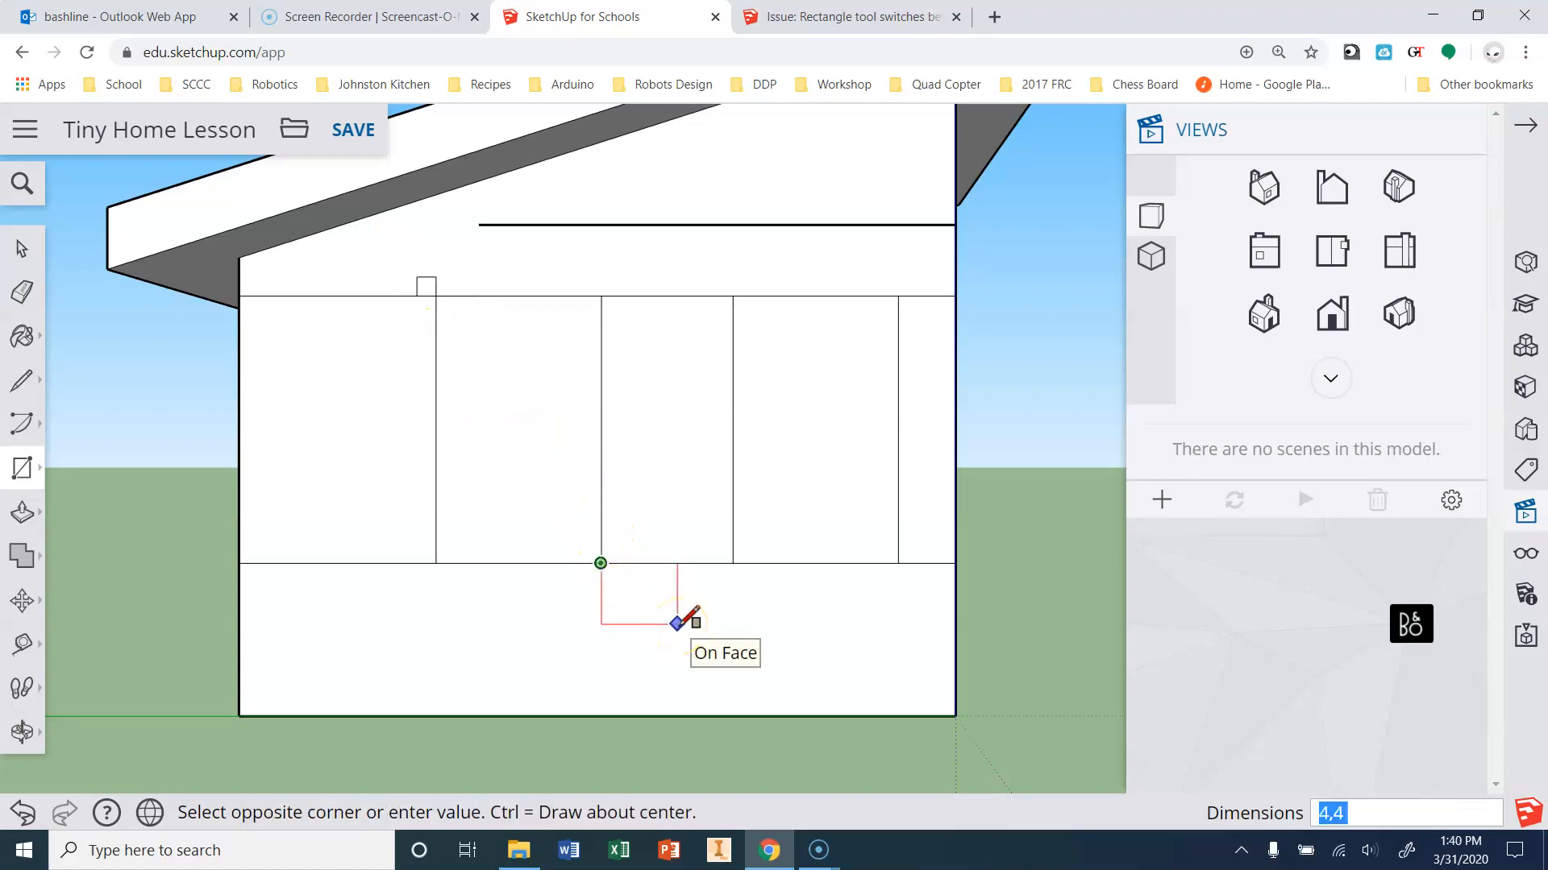
{"action": "key", "text": "Return"}
Draw 4" by 4" squares outside the front-side window's lower back corner and upper front corner.
{"action": "left_click", "coordinate": [732, 562]}
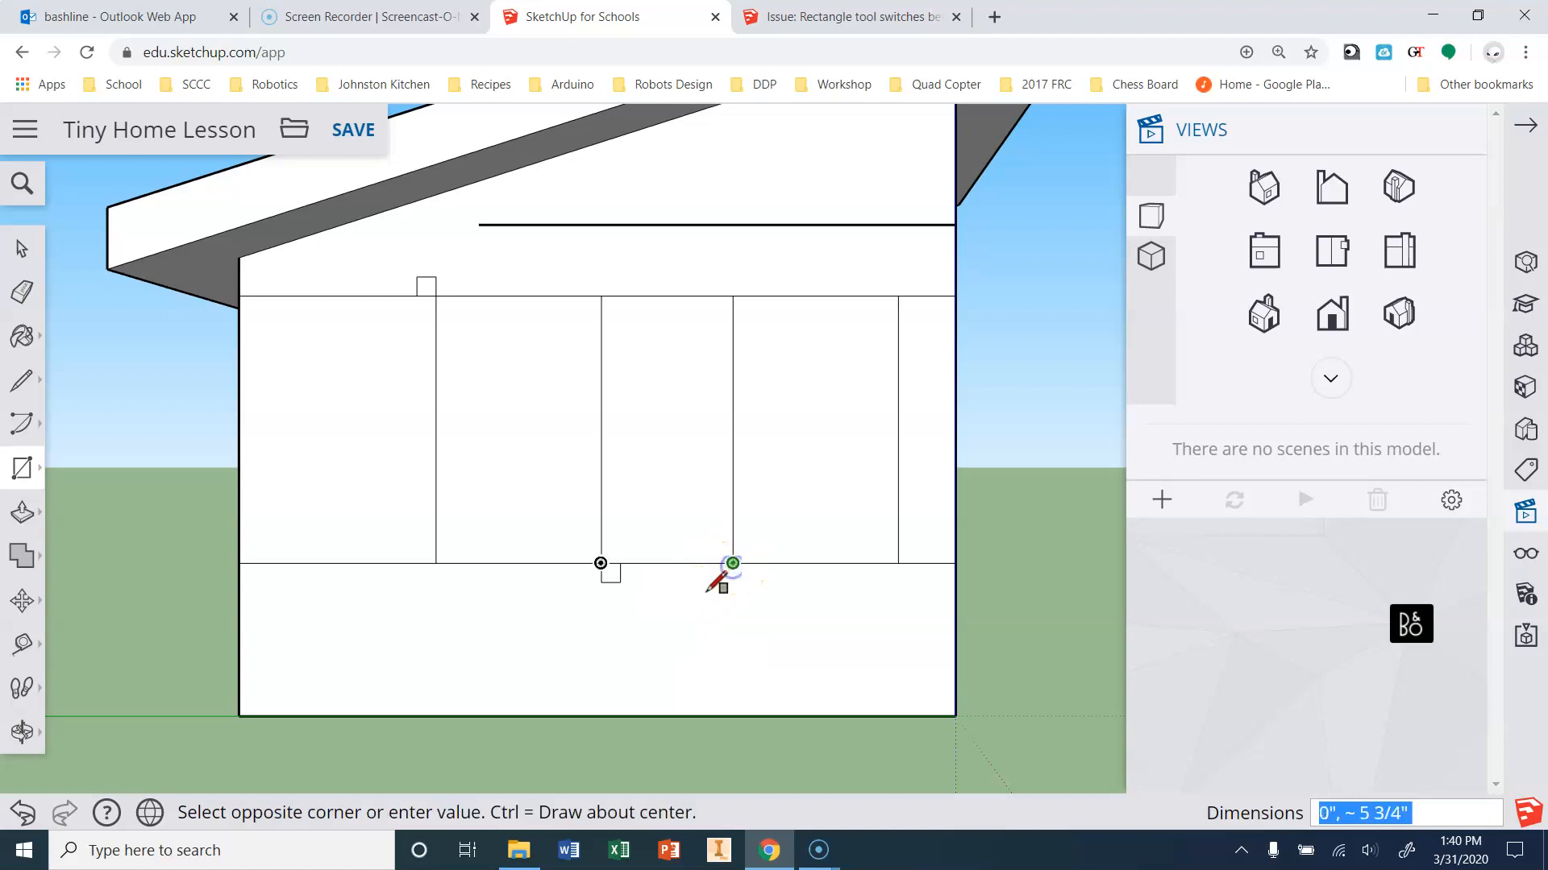
{"action": "type", "text": "4,4"}
{"action": "key", "text": "Return"}
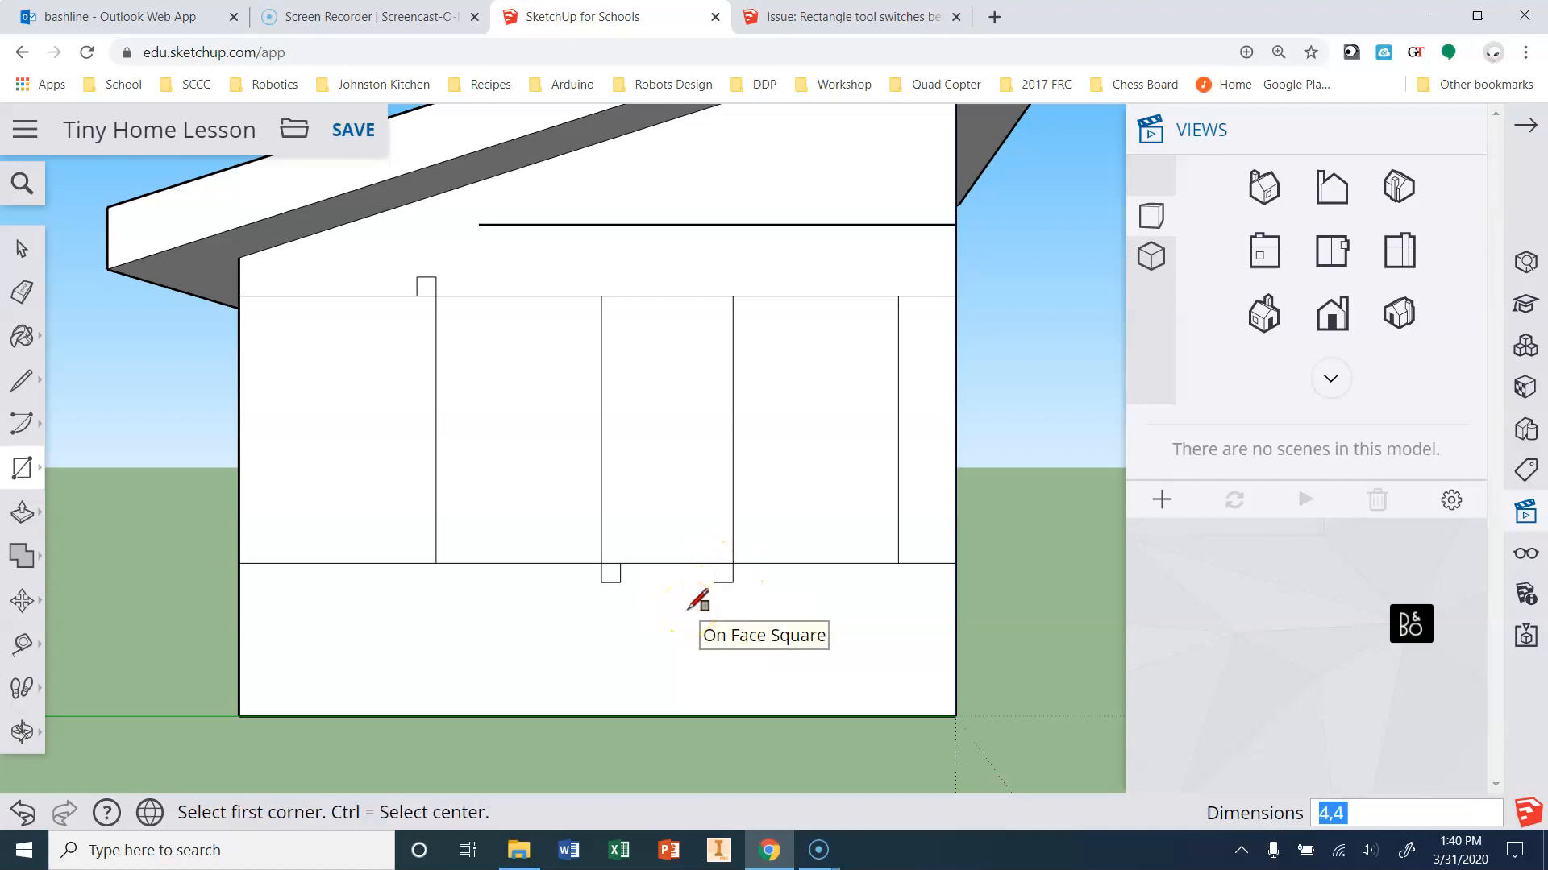
{"action": "left_click", "coordinate": [900, 295]}
{"action": "type", "text": "4,4"}
{"action": "key", "text": "Return"}
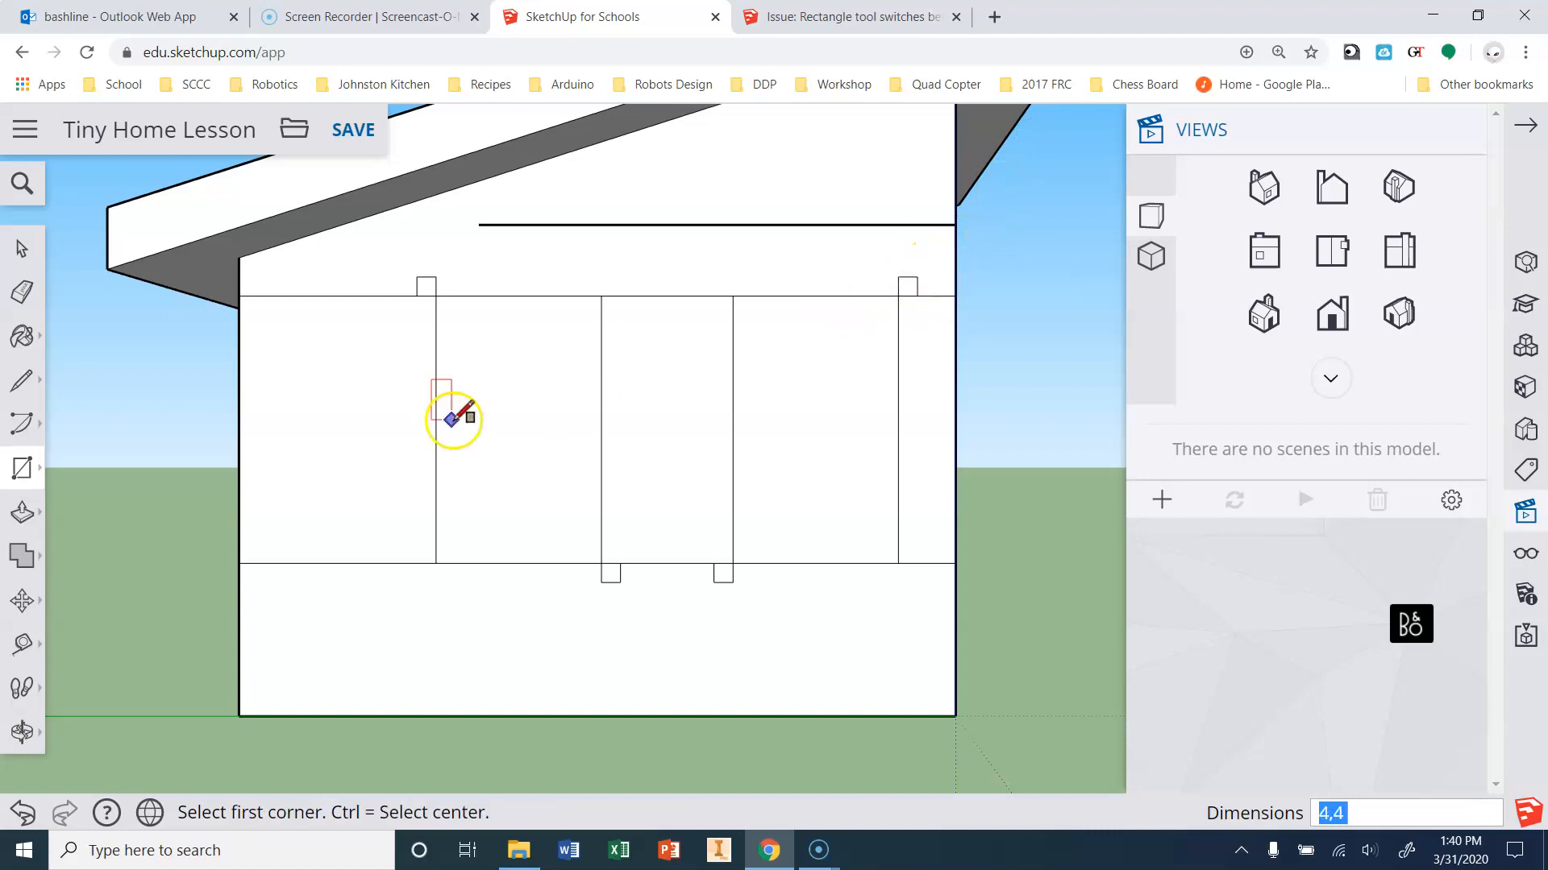
Draw outer frame rectangles about 3' 7" wide and 5' 4" tall around both side-wall windows, using the corner squares.
{"action": "left_click", "coordinate": [417, 276]}
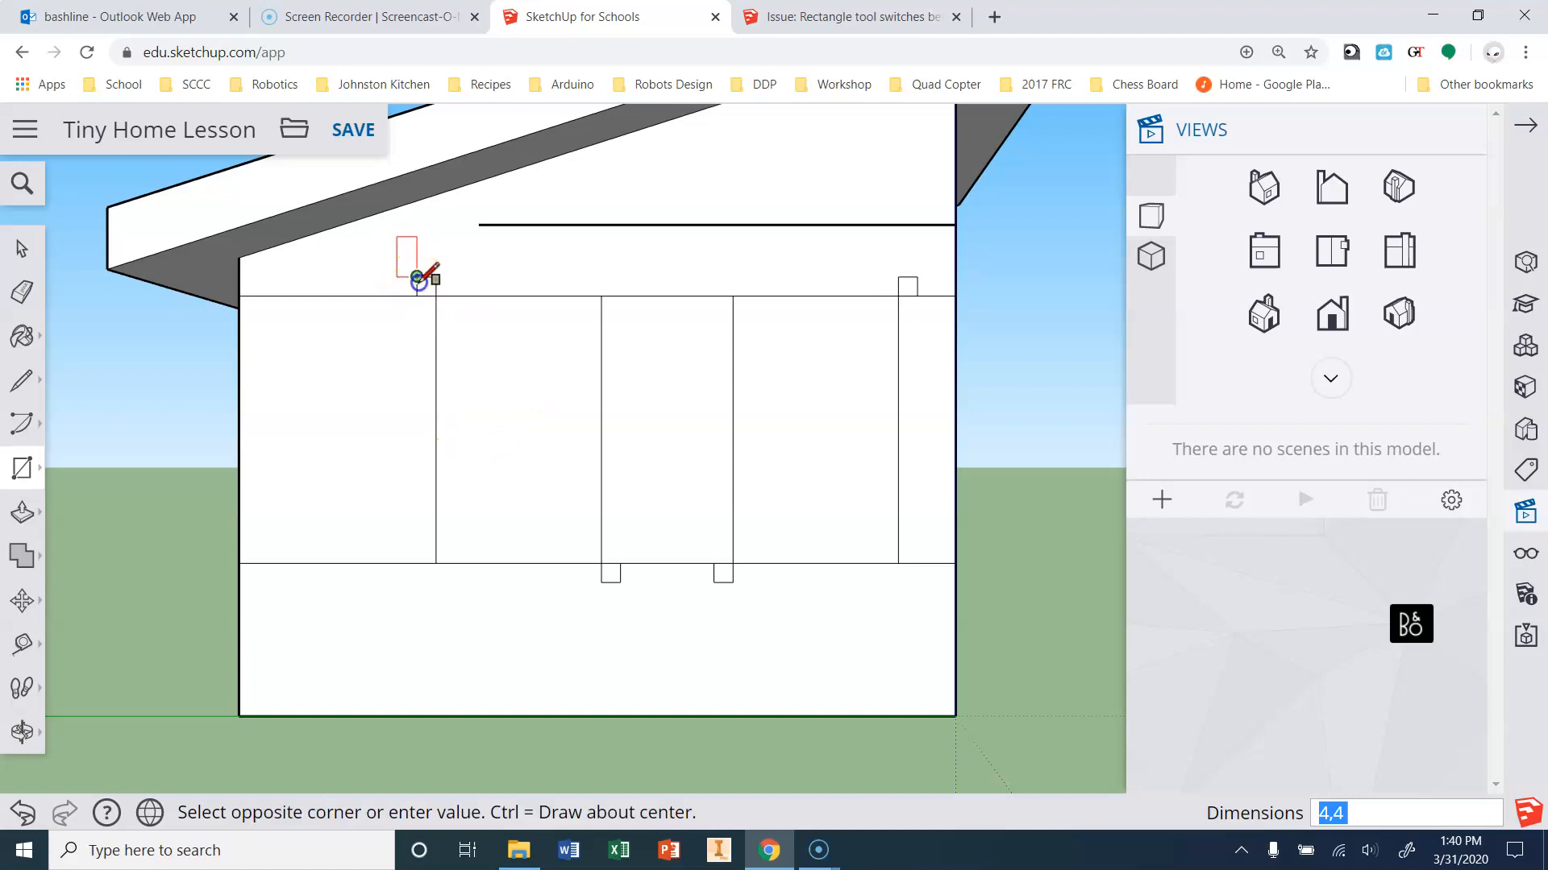
{"action": "left_click", "coordinate": [620, 582]}
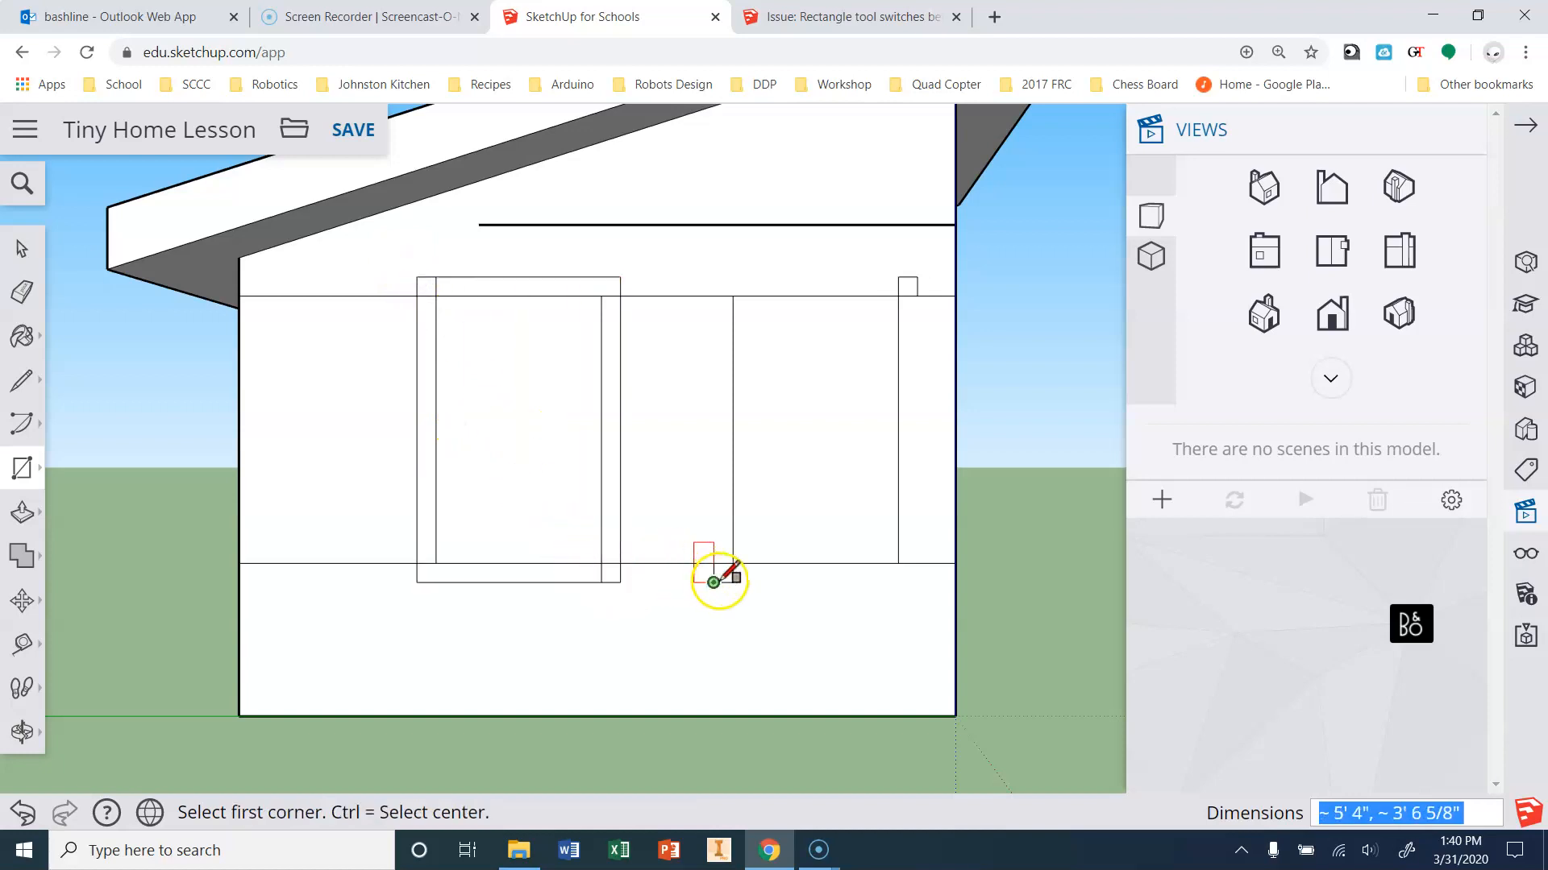
{"action": "left_click", "coordinate": [713, 582]}
{"action": "left_click", "coordinate": [918, 276]}
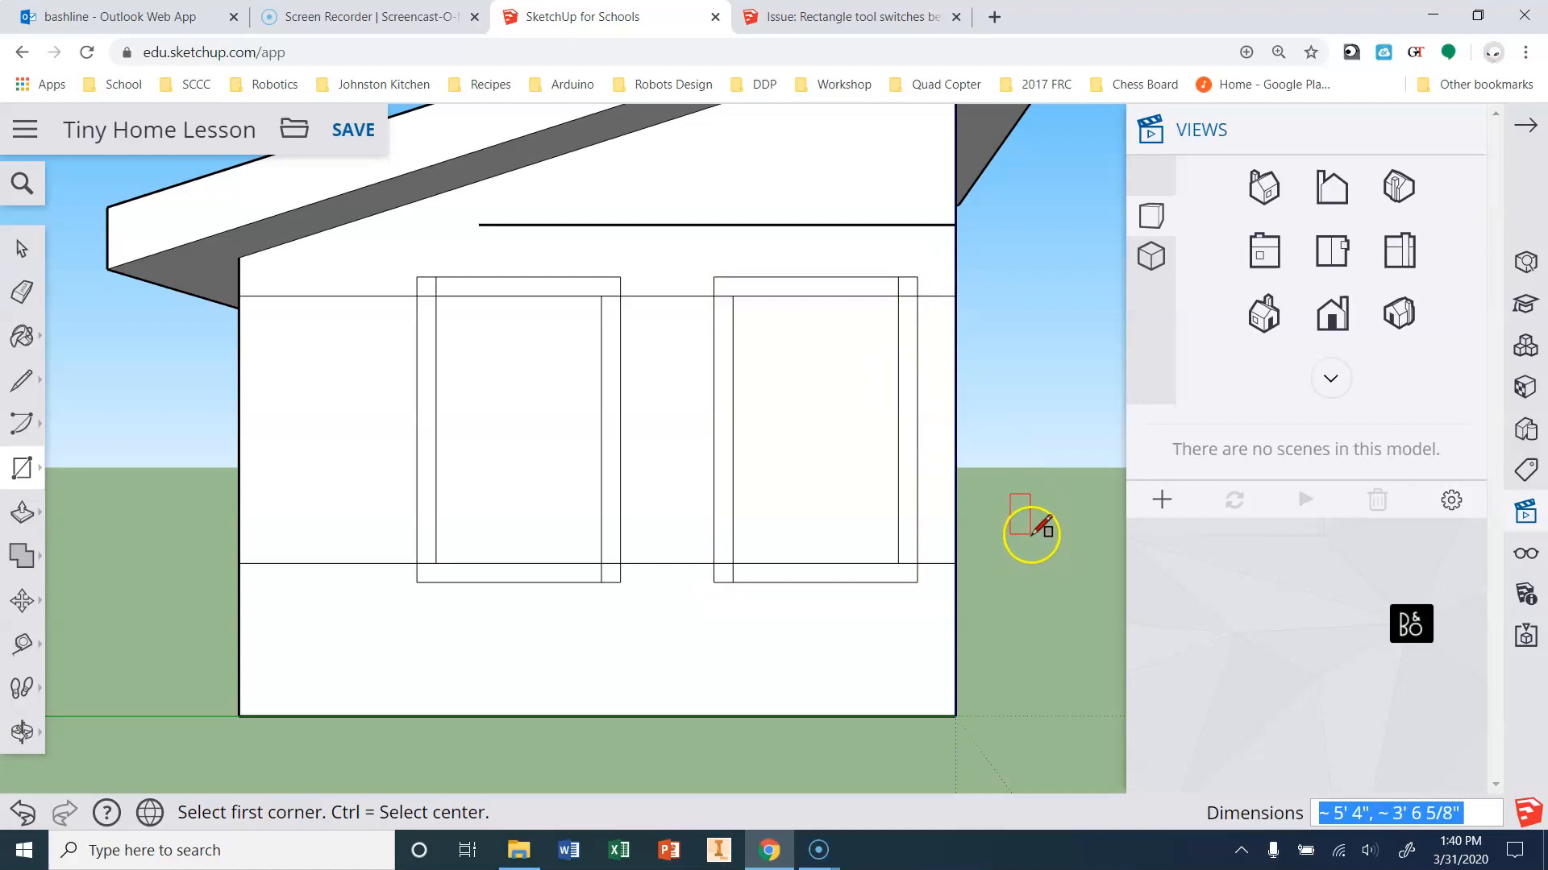
Undo the outer frame rectangles and the corner squares around both side-wall windows.
{"action": "middle_click_drag", "start_coordinate": [1037, 520], "coordinate": [529, 539]}
{"action": "key", "text": "alt+Left"}
{"action": "left_click", "coordinate": [927, 218]}
{"action": "middle_click_drag", "start_coordinate": [926, 219], "coordinate": [926, 525]}
Draw 4" by 4" squares inside two opposite corners of each side-wall window, with the rectangle drawn from corner to corner.
{"action": "key", "text": "r"}
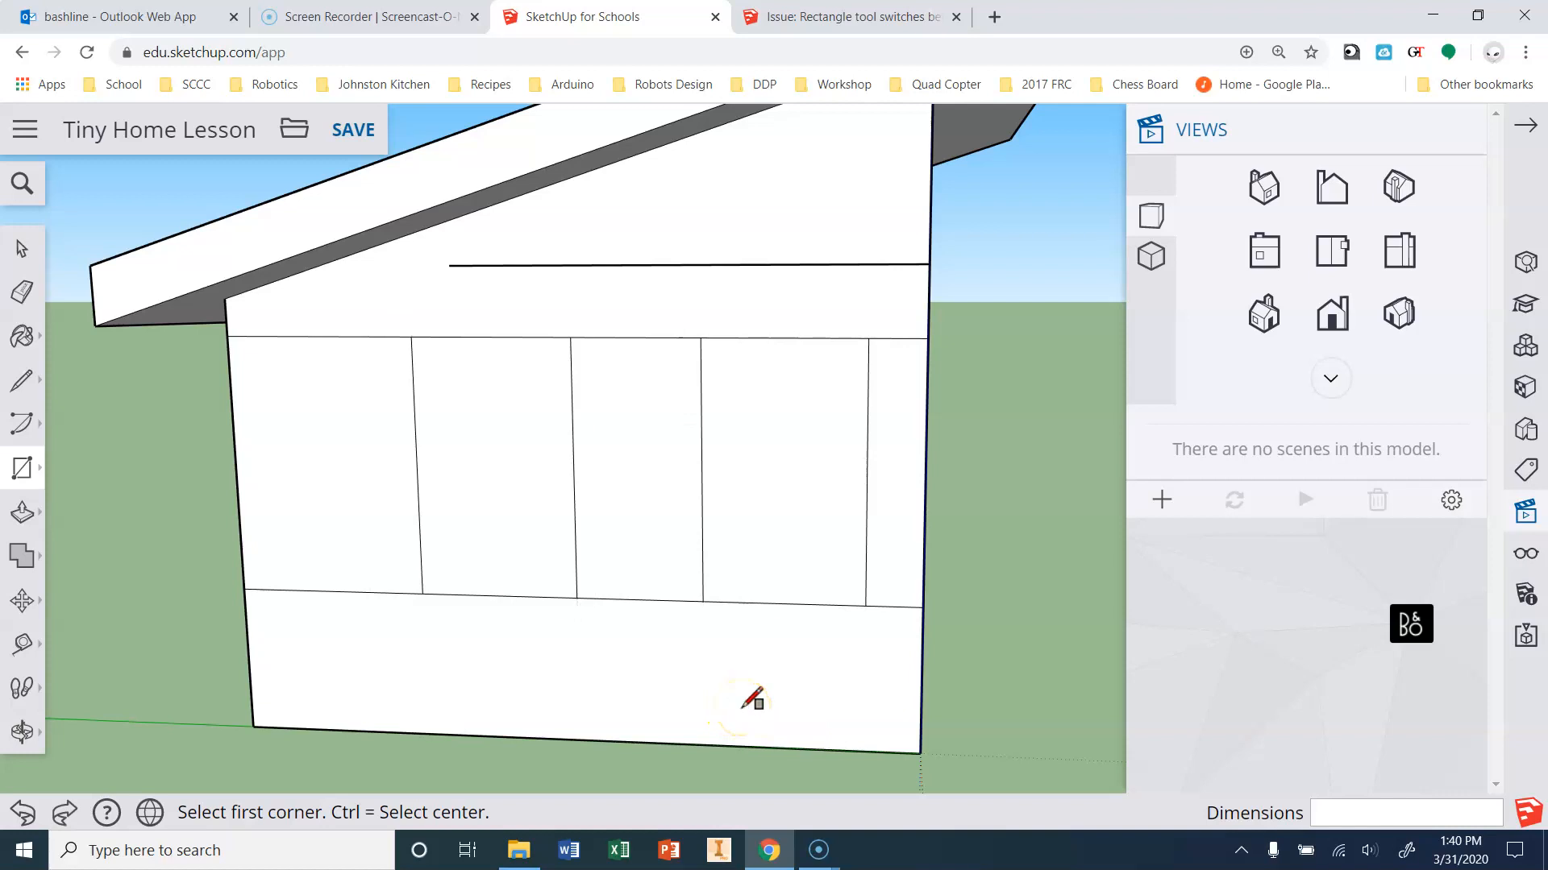
{"action": "key", "text": "ctrl"}
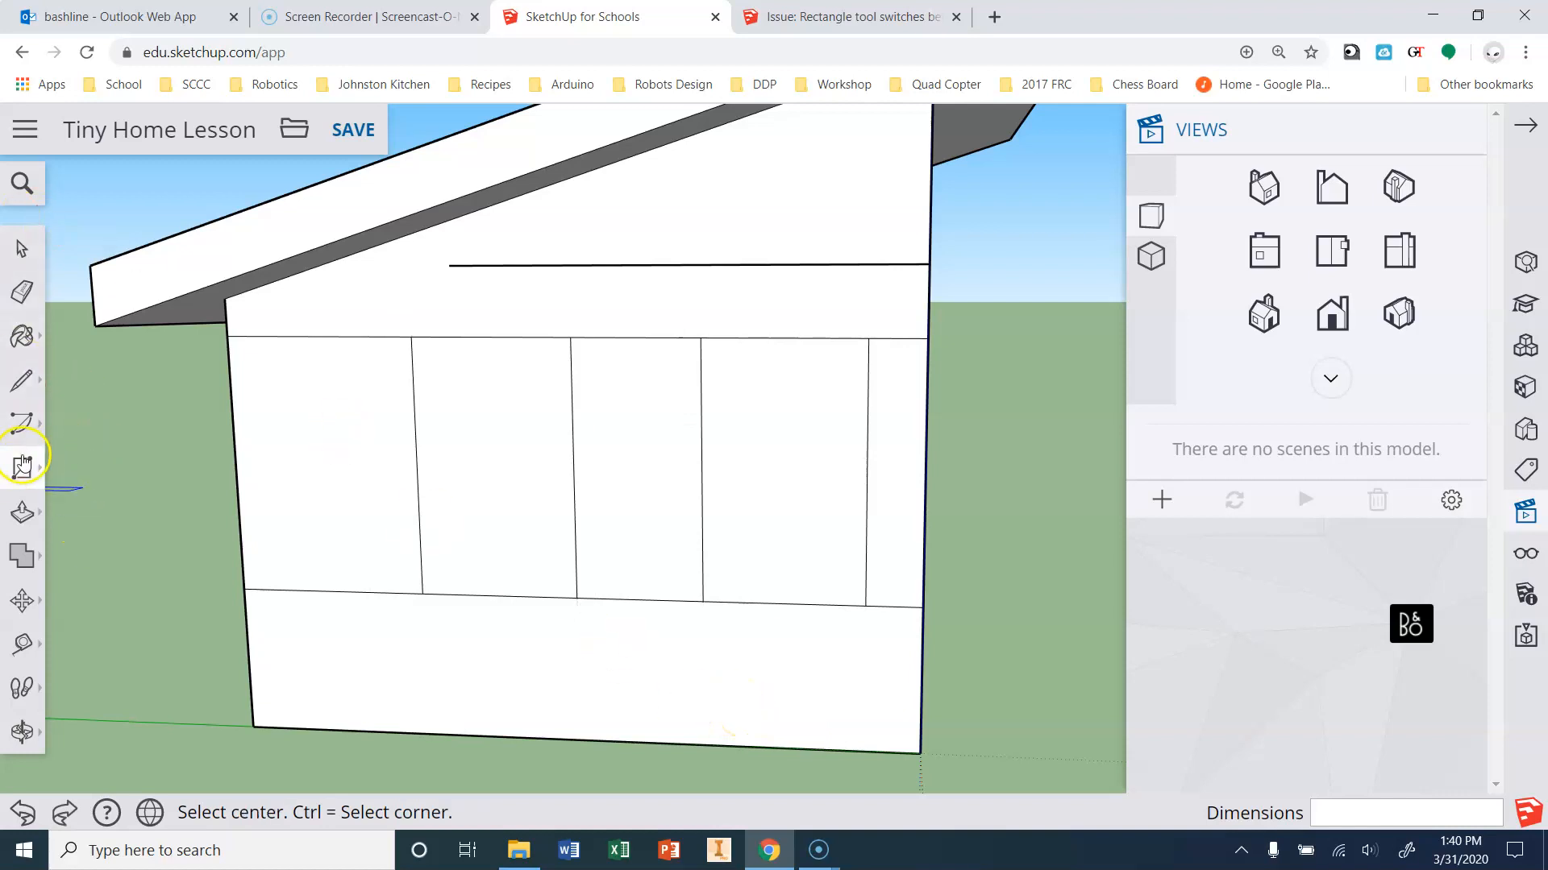
{"action": "left_click", "coordinate": [411, 337]}
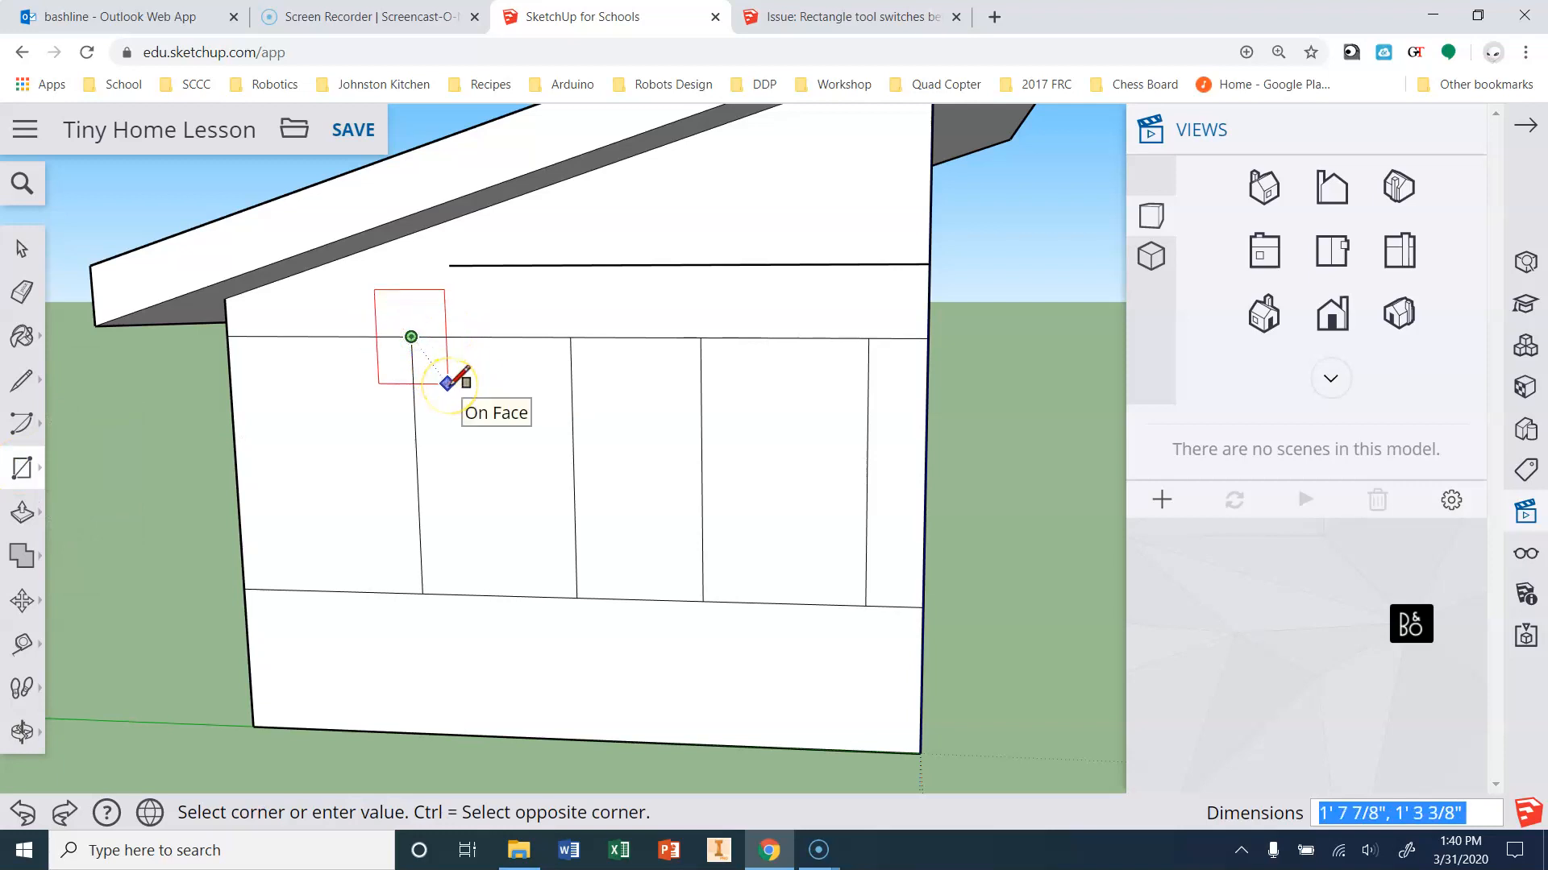
{"action": "key", "text": "ctrl"}
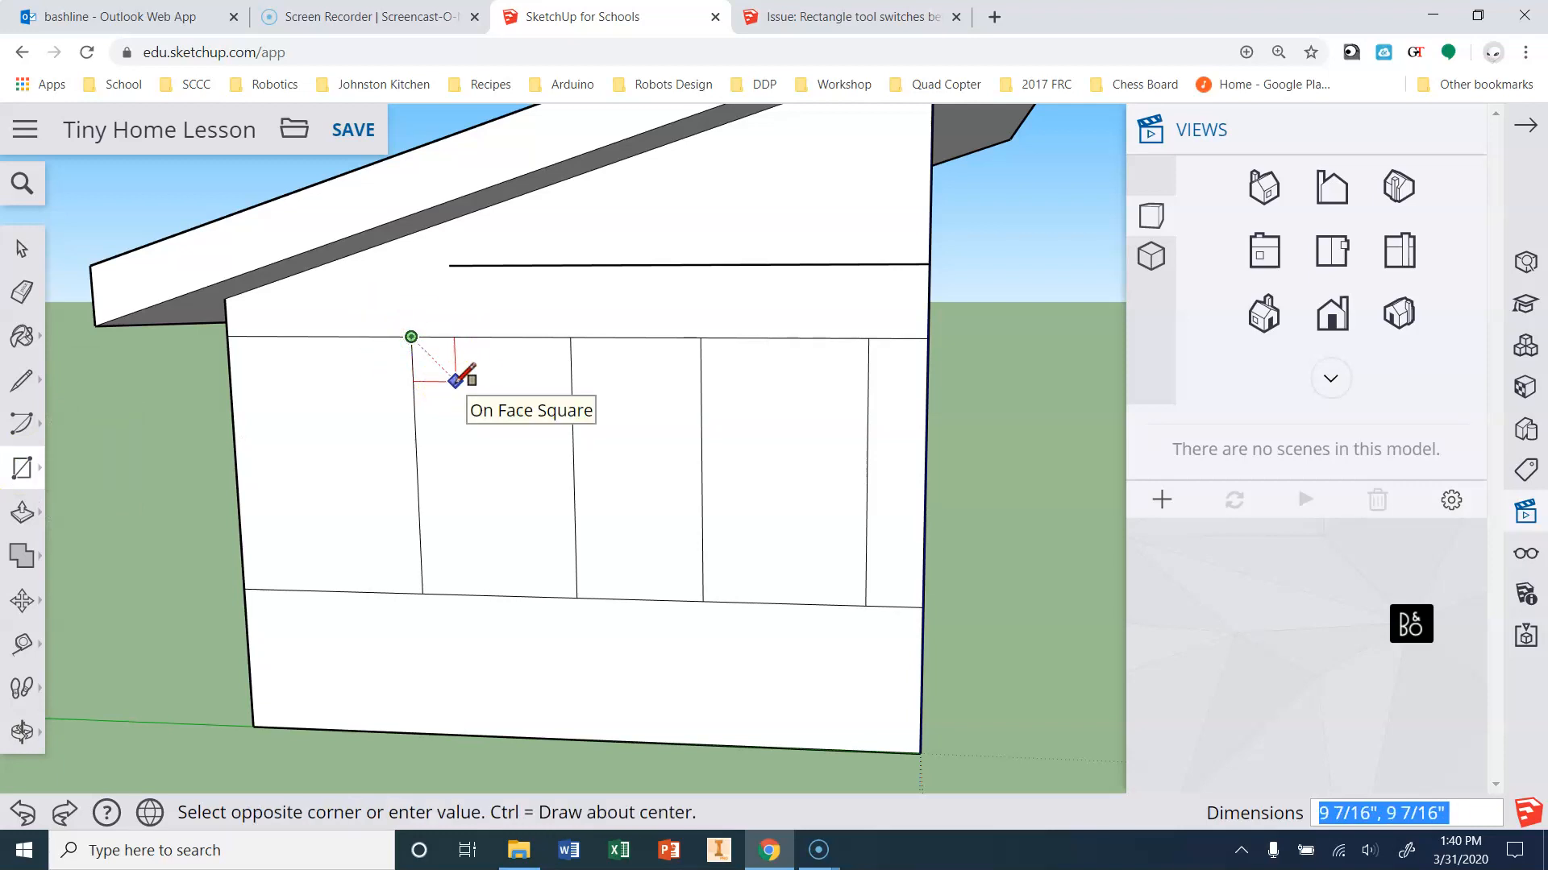
{"action": "type", "text": "4"}
{"action": "key", "text": "Return"}
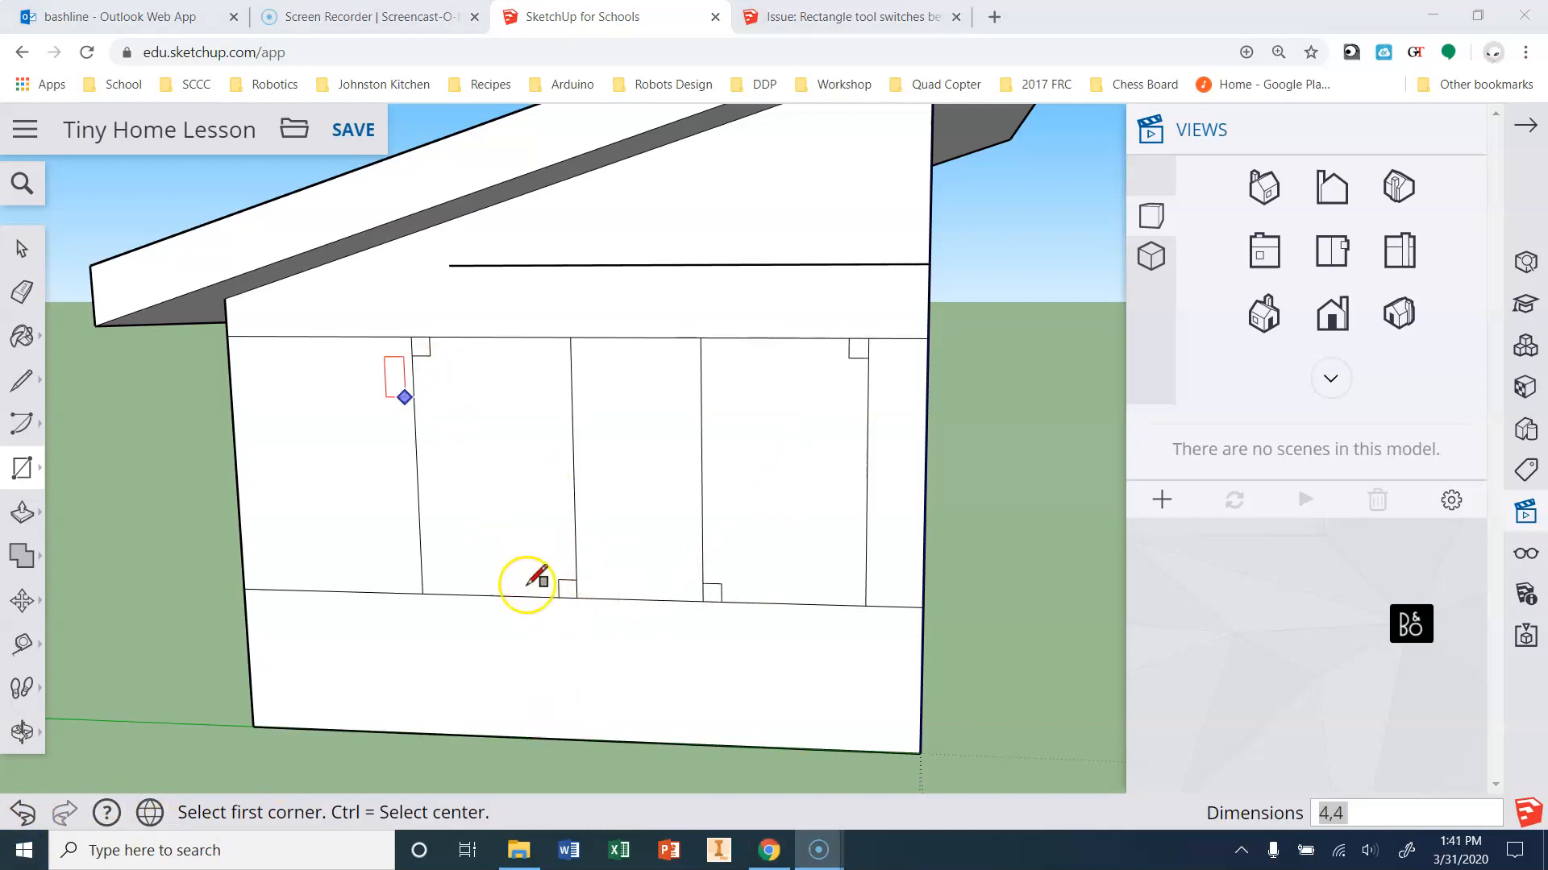
Draw an inner rectangle about 2' 3" wide and 4' tall in each side-wall window between the corner squares.
{"action": "left_click", "coordinate": [431, 356]}
{"action": "left_click", "coordinate": [562, 580]}
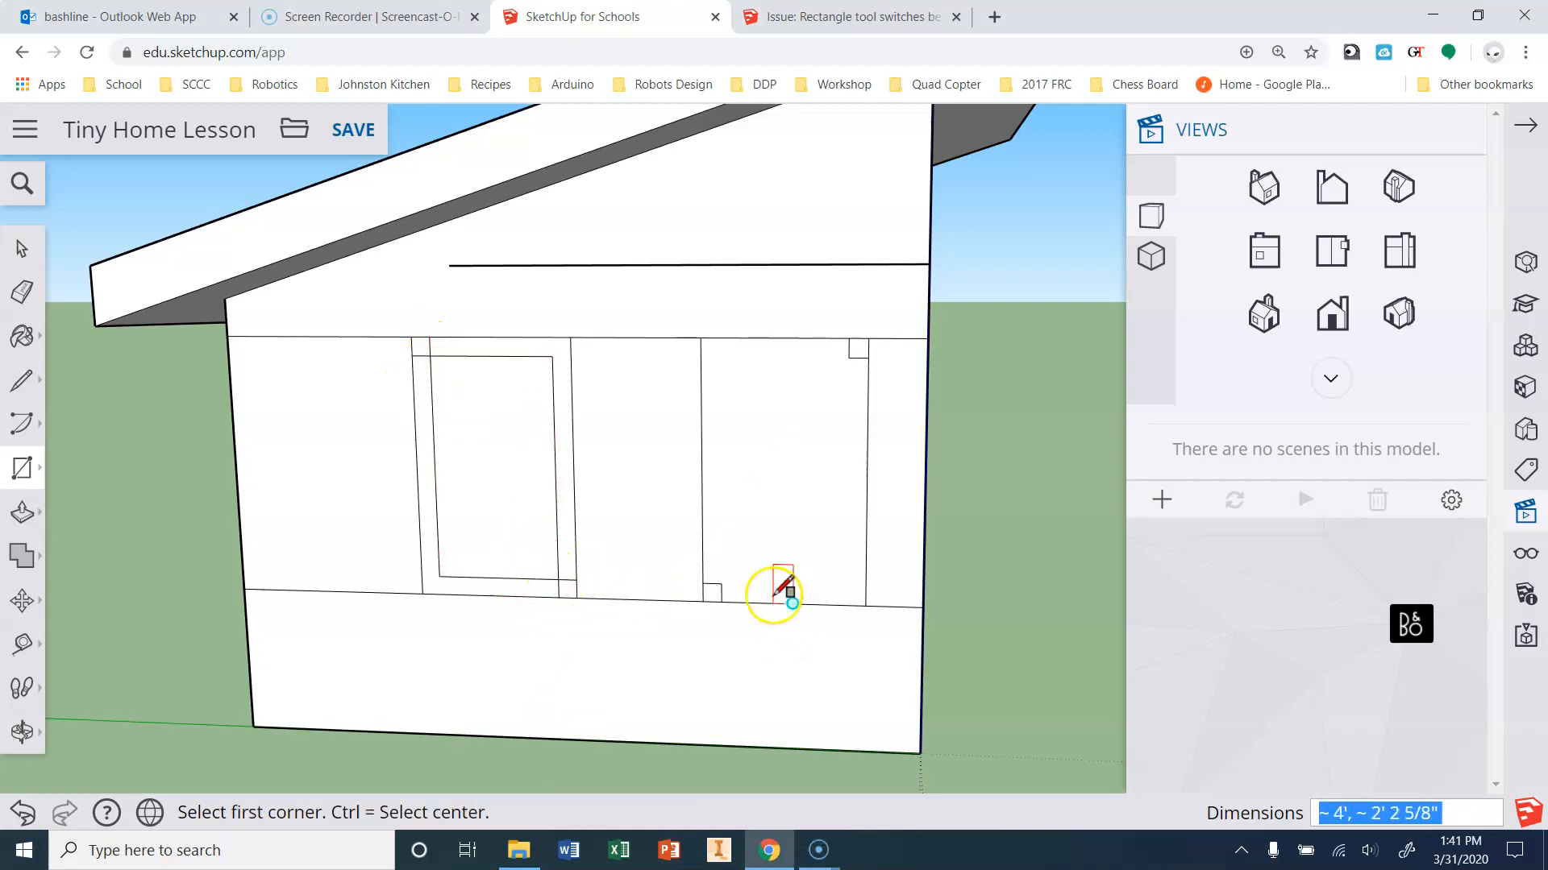
{"action": "left_click", "coordinate": [721, 583]}
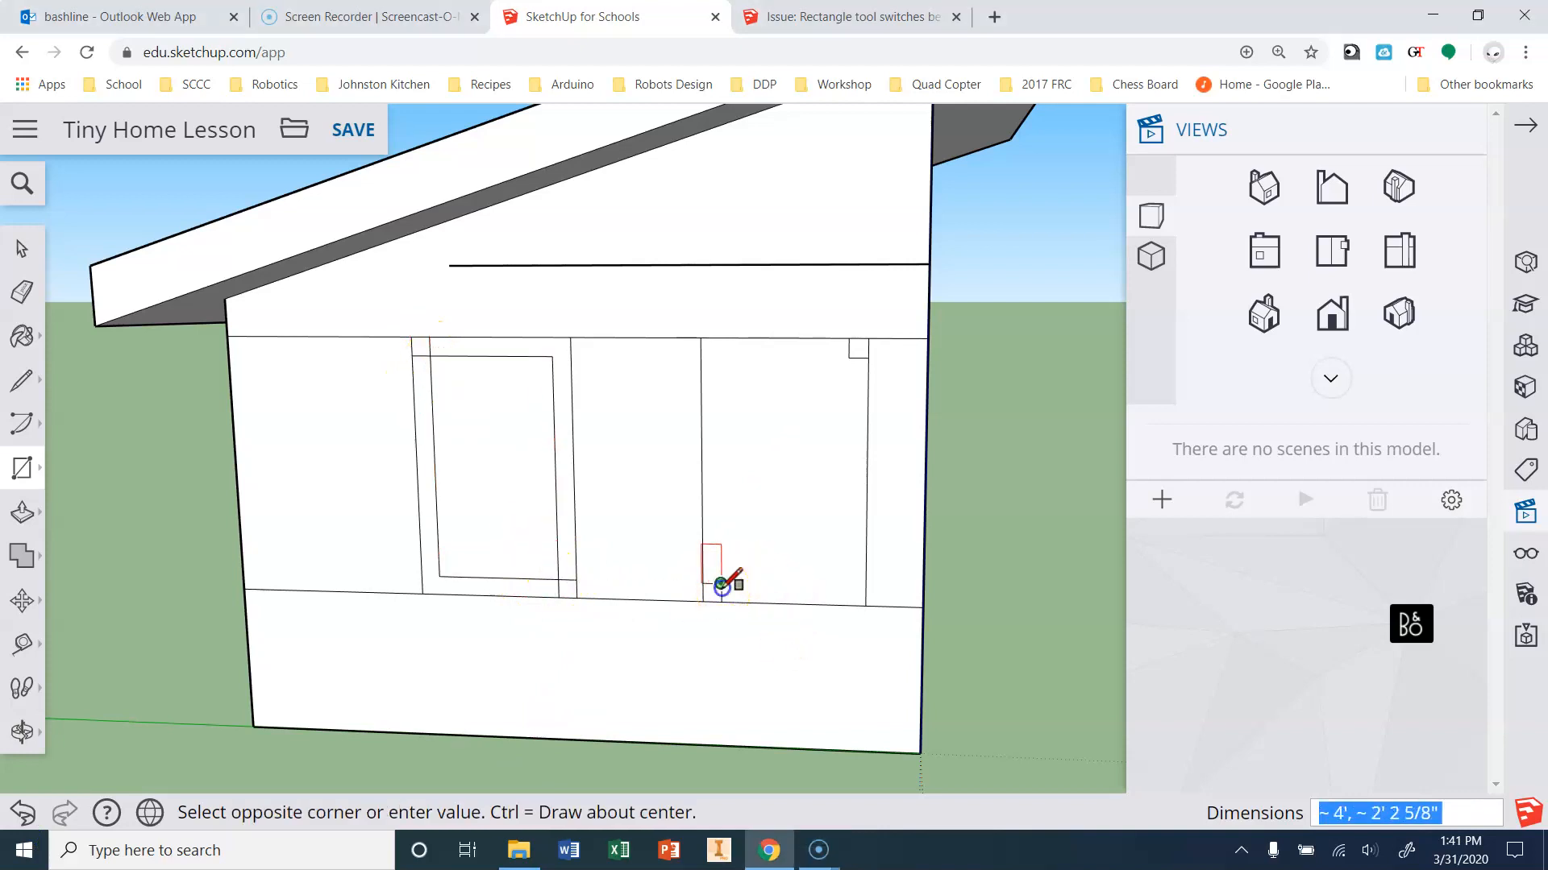
{"action": "left_click", "coordinate": [849, 357]}
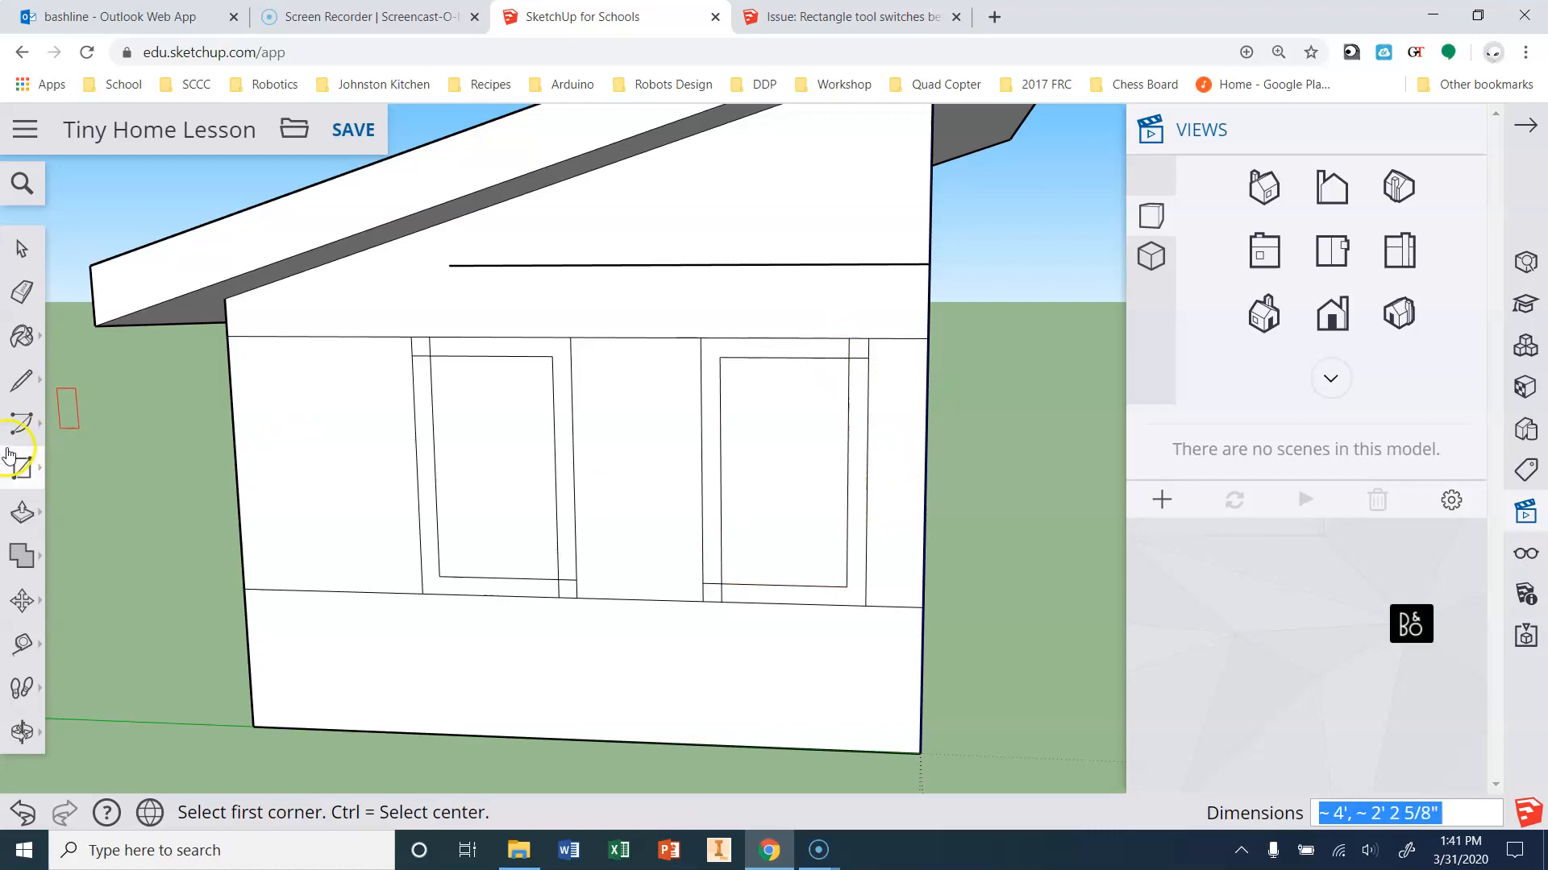
Erase the corner-square lines in both side-wall window frames and the alignment lines running between and beside the windows.
{"action": "left_click", "coordinate": [22, 291]}
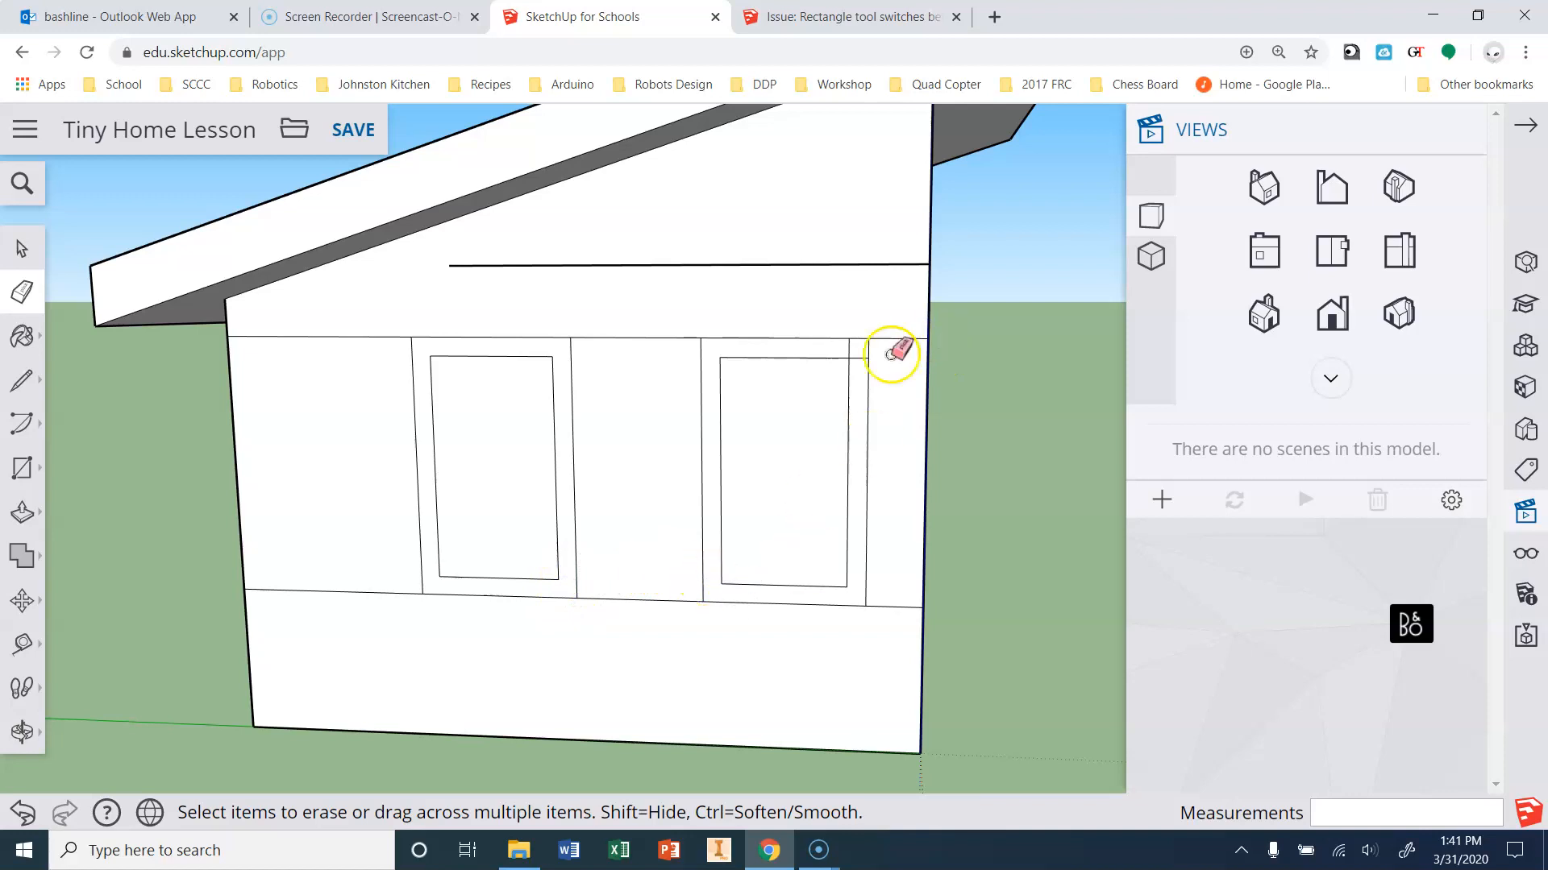
{"action": "left_click_drag", "start_coordinate": [843, 355], "coordinate": [866, 369]}
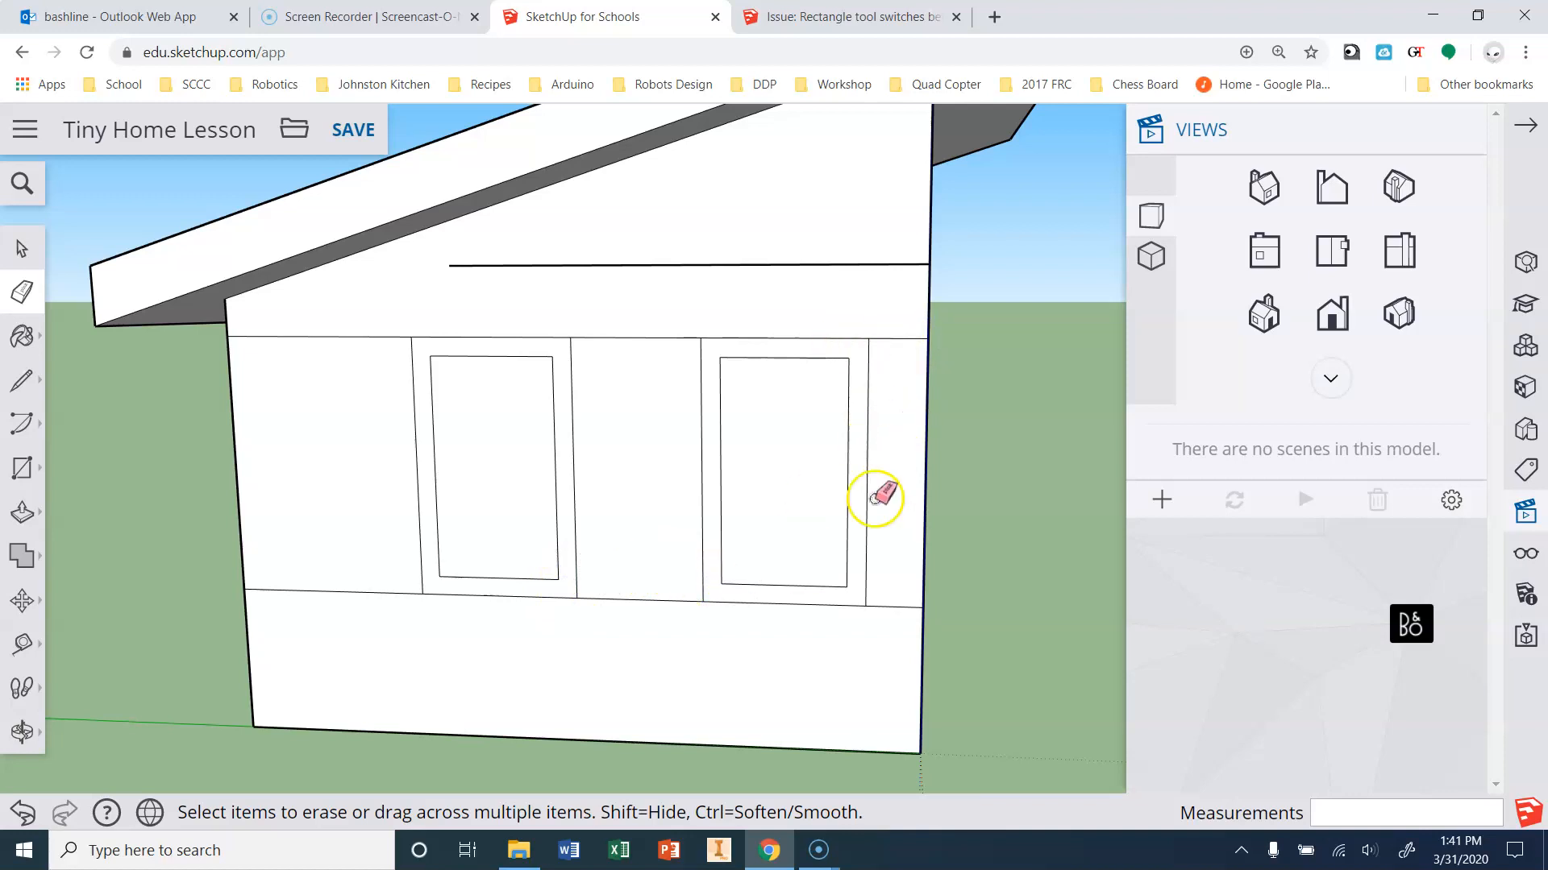
{"action": "left_click_drag", "start_coordinate": [613, 557], "coordinate": [605, 552]}
{"action": "left_click_drag", "start_coordinate": [376, 645], "coordinate": [294, 519]}
{"action": "left_click", "coordinate": [635, 361]}
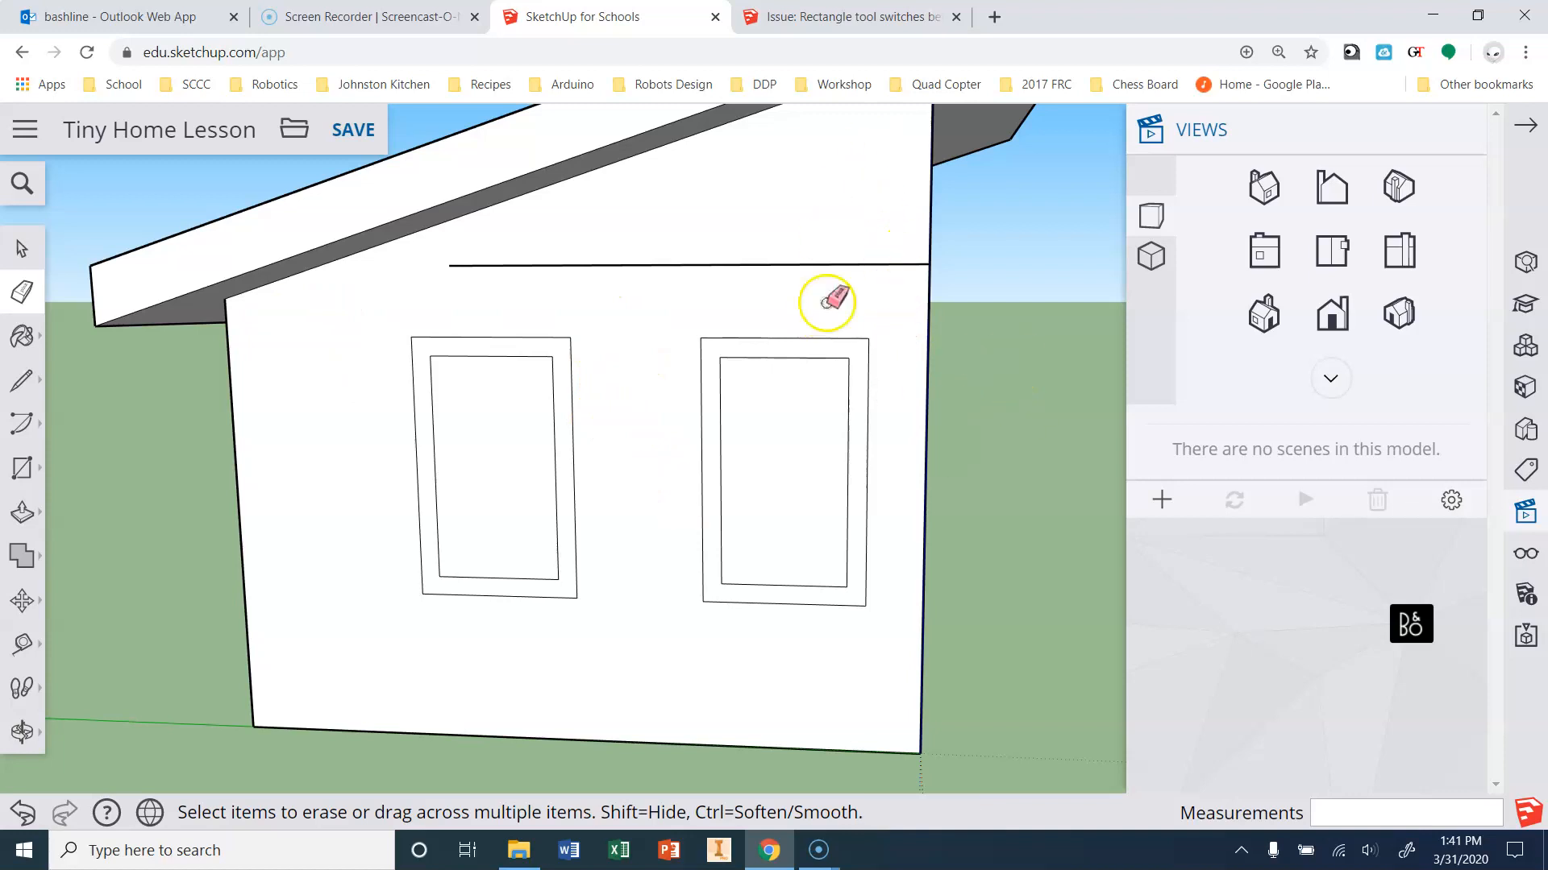
Draw a vertical line about 2' 8" tall between the two alignment lines, in line with the outer edge of the side-wall window nearest the front.
{"action": "left_click", "coordinate": [22, 379]}
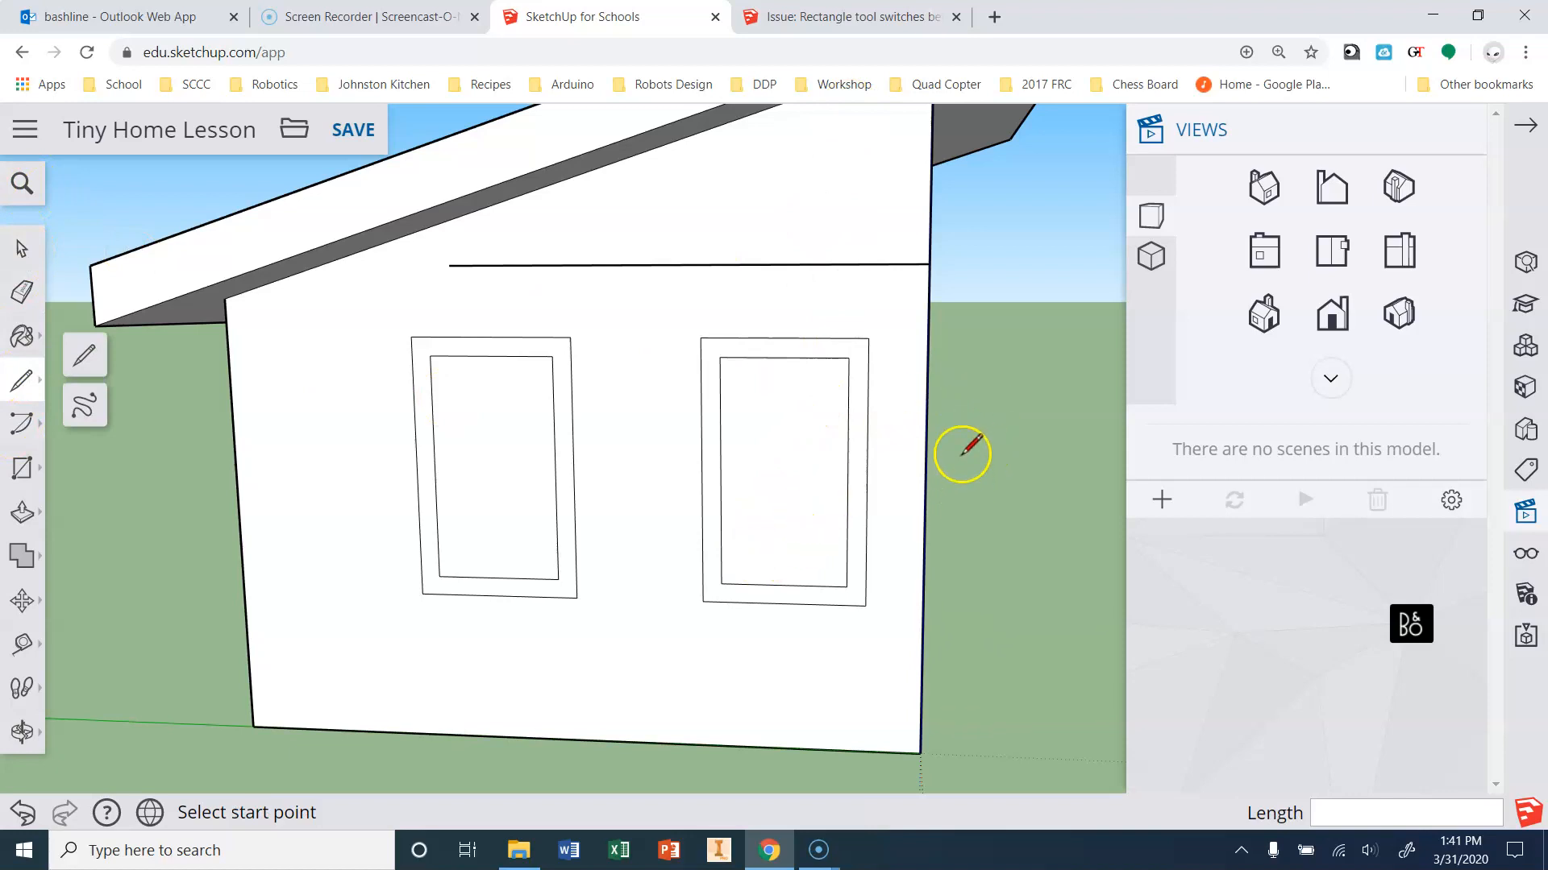
{"action": "middle_click_drag", "start_coordinate": [991, 458], "coordinate": [988, 599]}
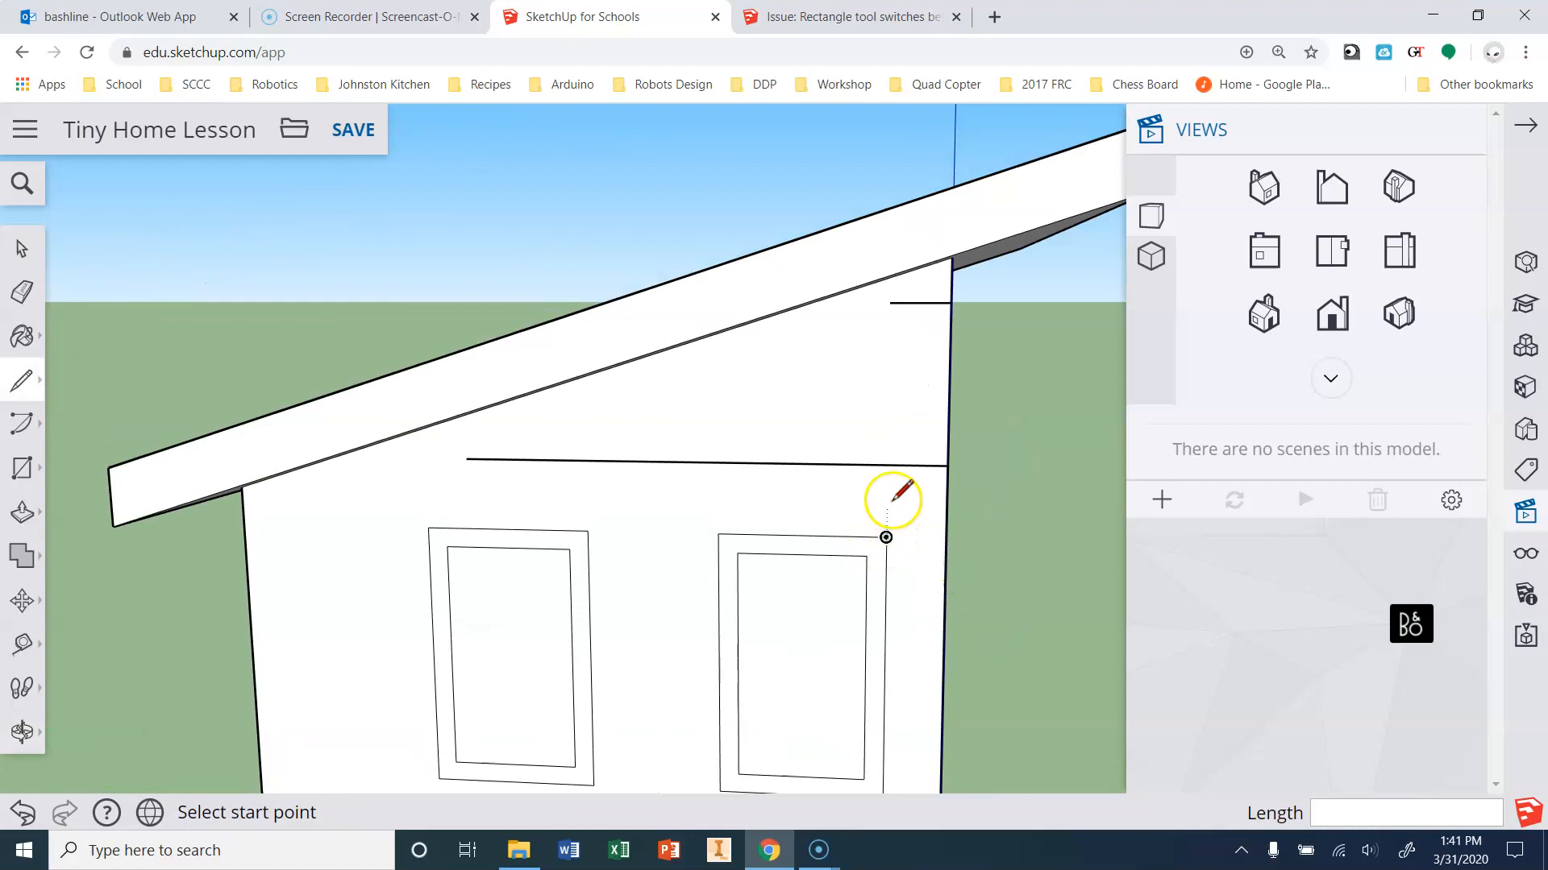
{"action": "left_click", "coordinate": [887, 465]}
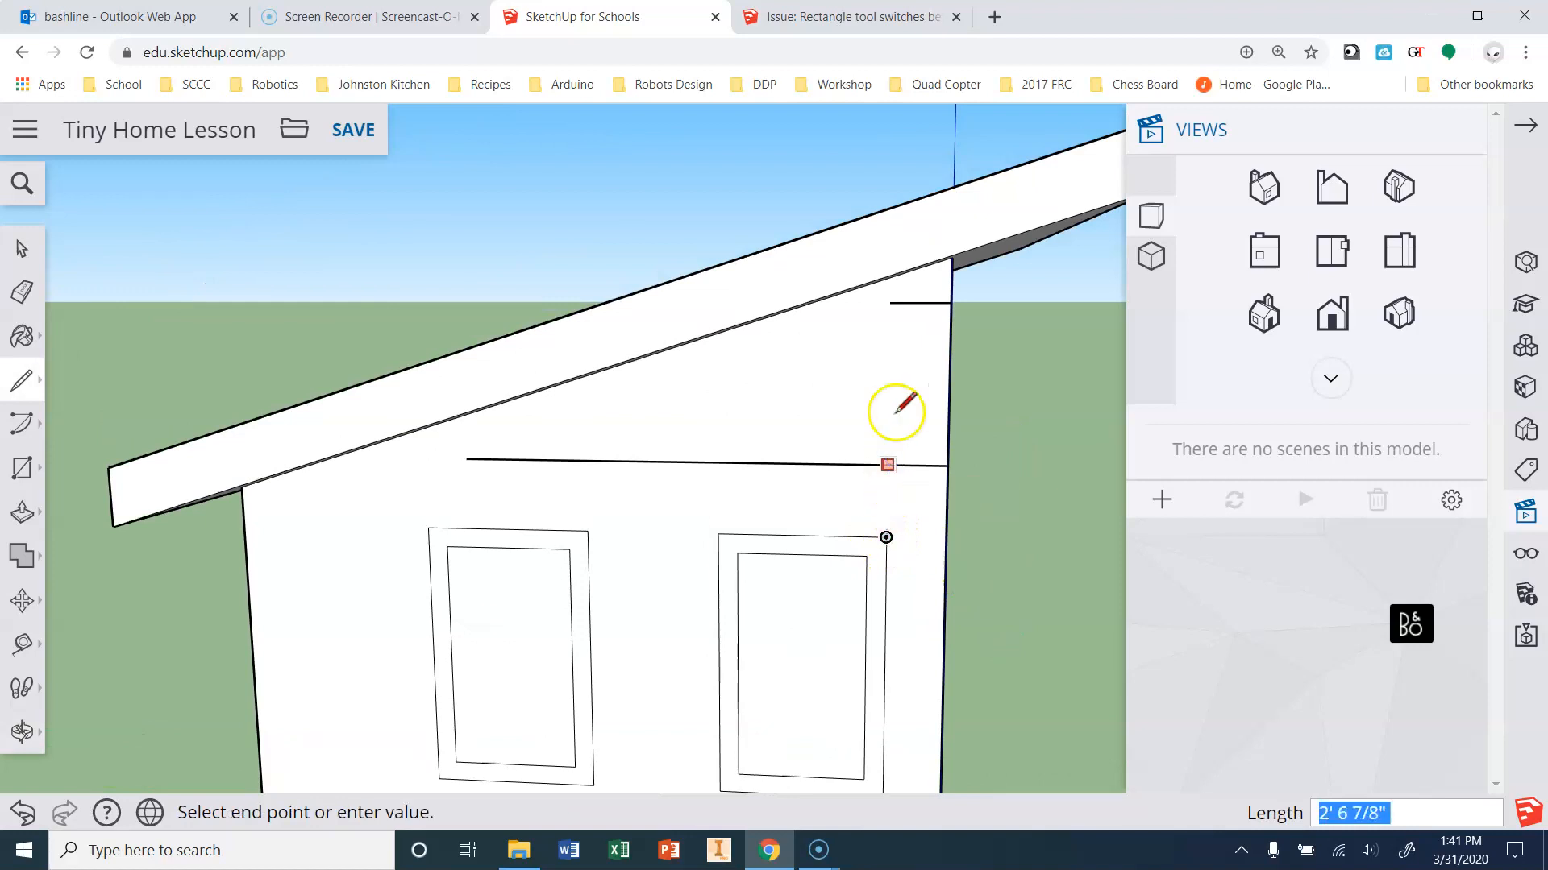
{"action": "left_click", "coordinate": [889, 303]}
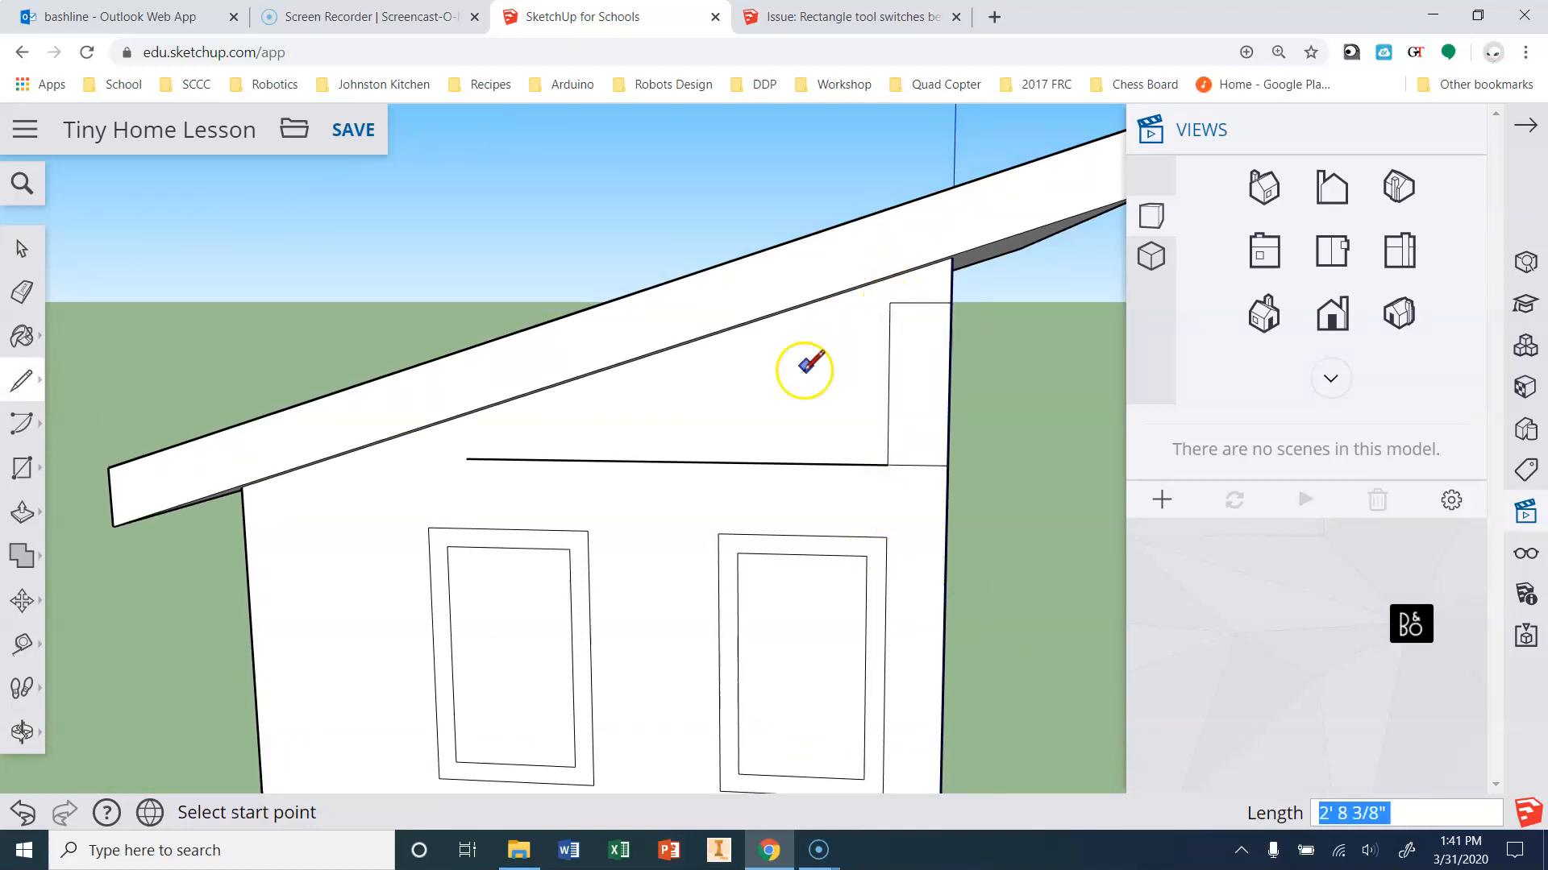
Add a sloped line parallel to the roof and a vertical line about 2' 5" long up from the other window frame's near corner.
{"action": "left_click", "coordinate": [889, 302]}
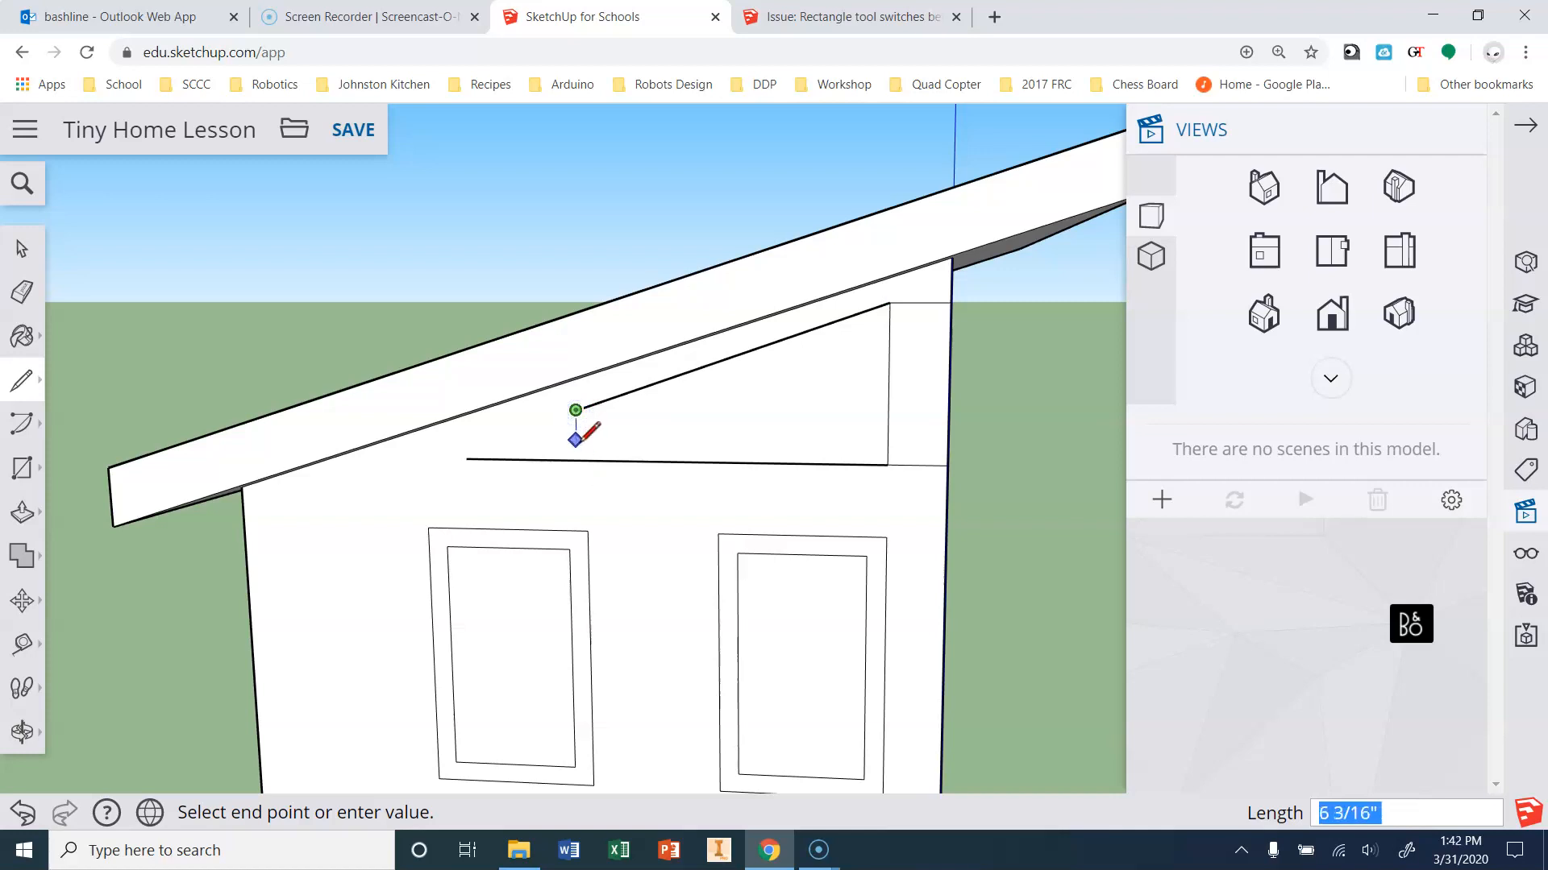
{"action": "key", "text": "Escape"}
{"action": "left_click", "coordinate": [587, 530]}
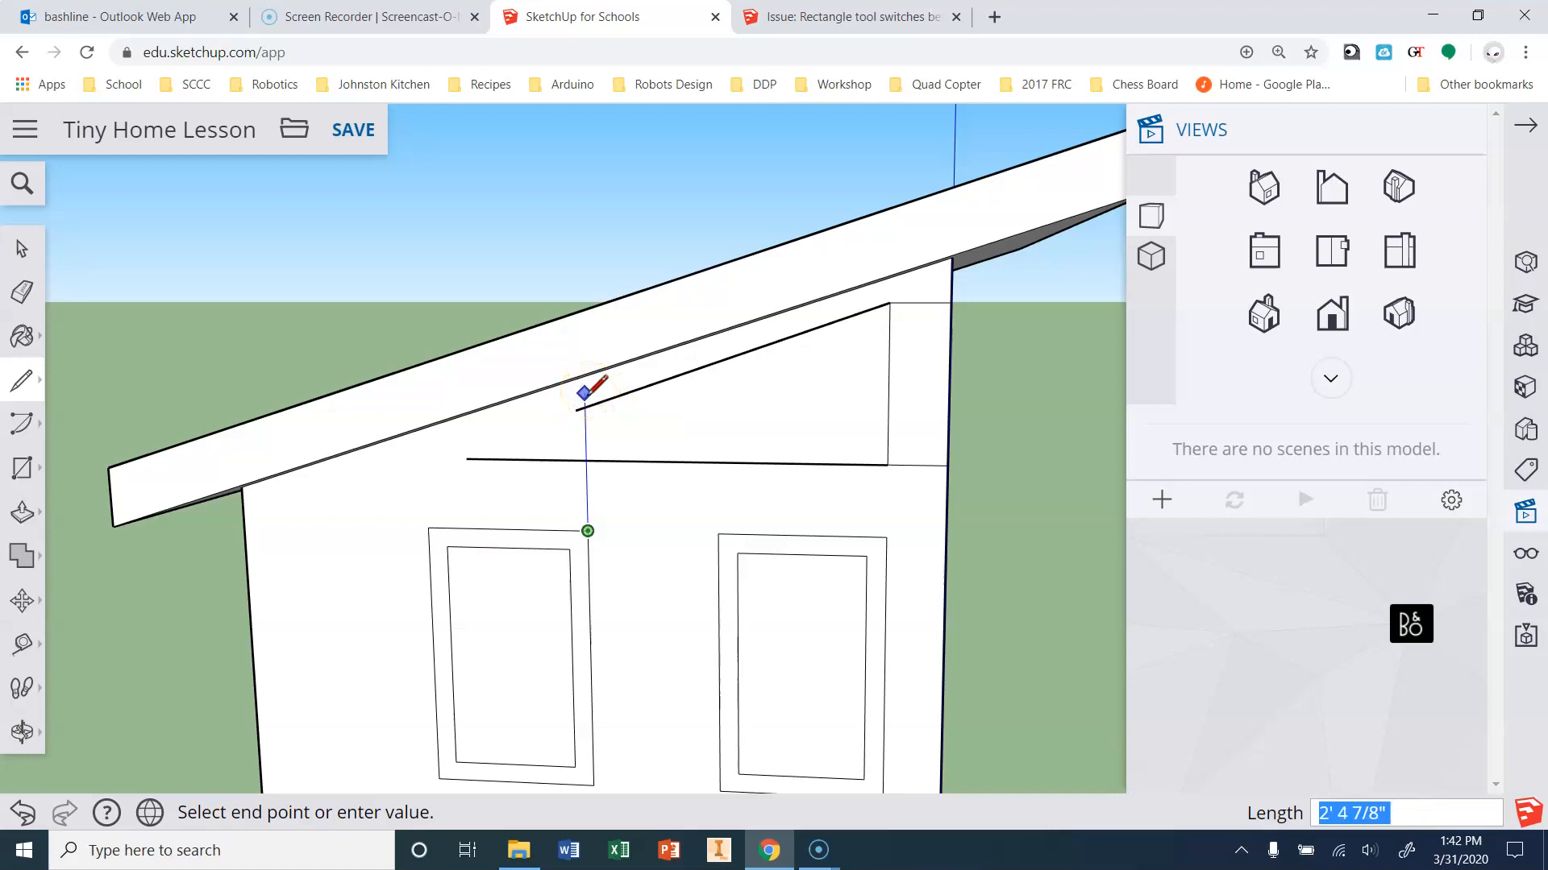
{"action": "left_click", "coordinate": [585, 391]}
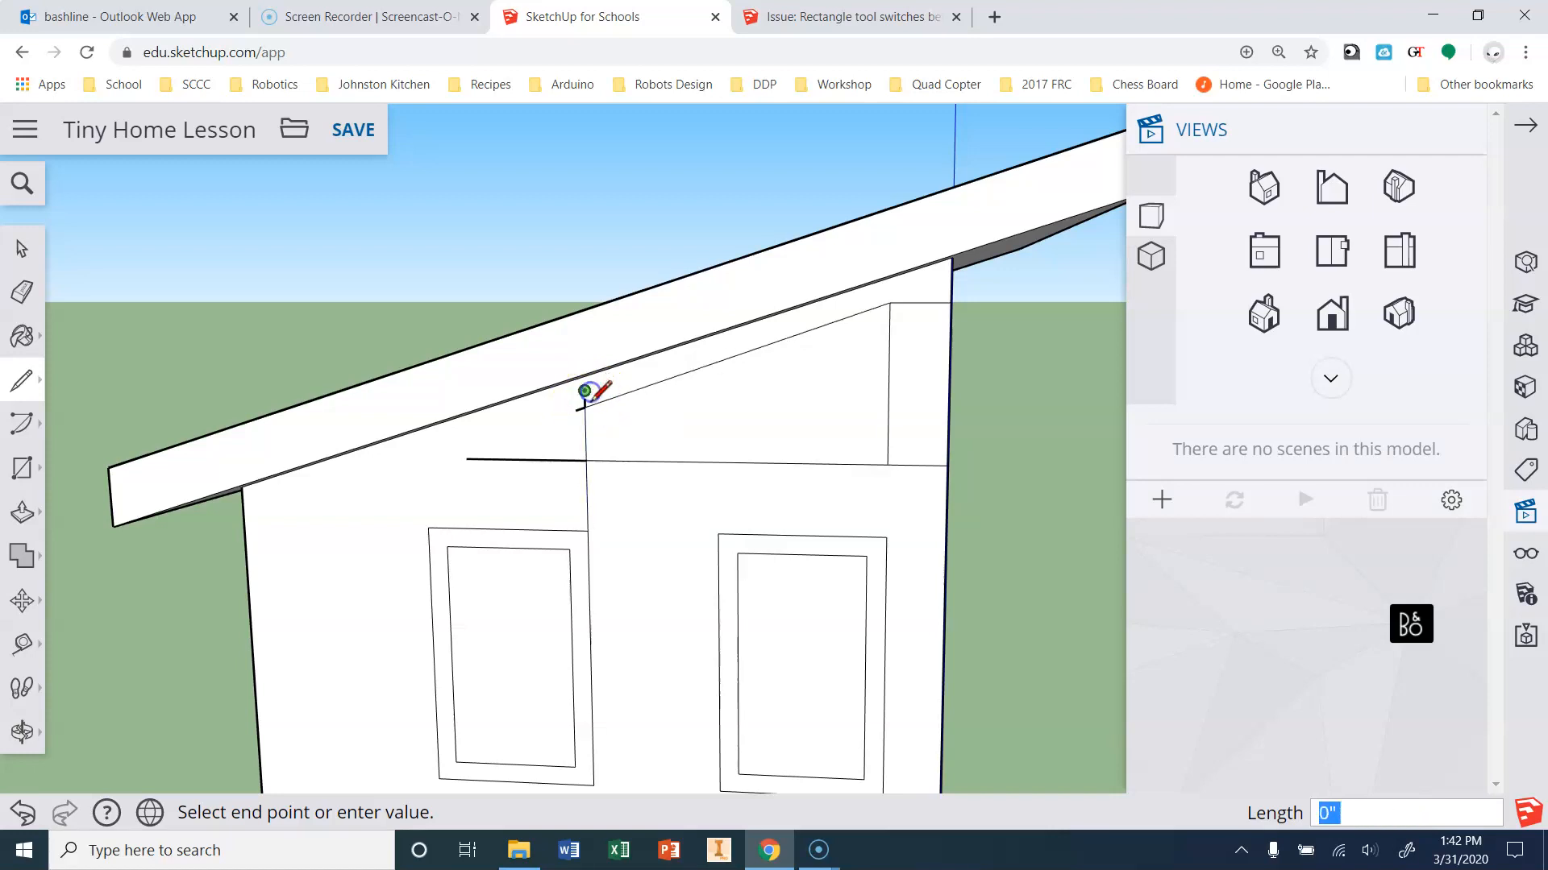
Erase the overshooting line ends and leftover alignment lines around the upper side-wall window, leaving only its four-sided outline.
{"action": "scroll", "coordinate": [596, 435], "scroll_direction": "up", "scroll_amount": 5}
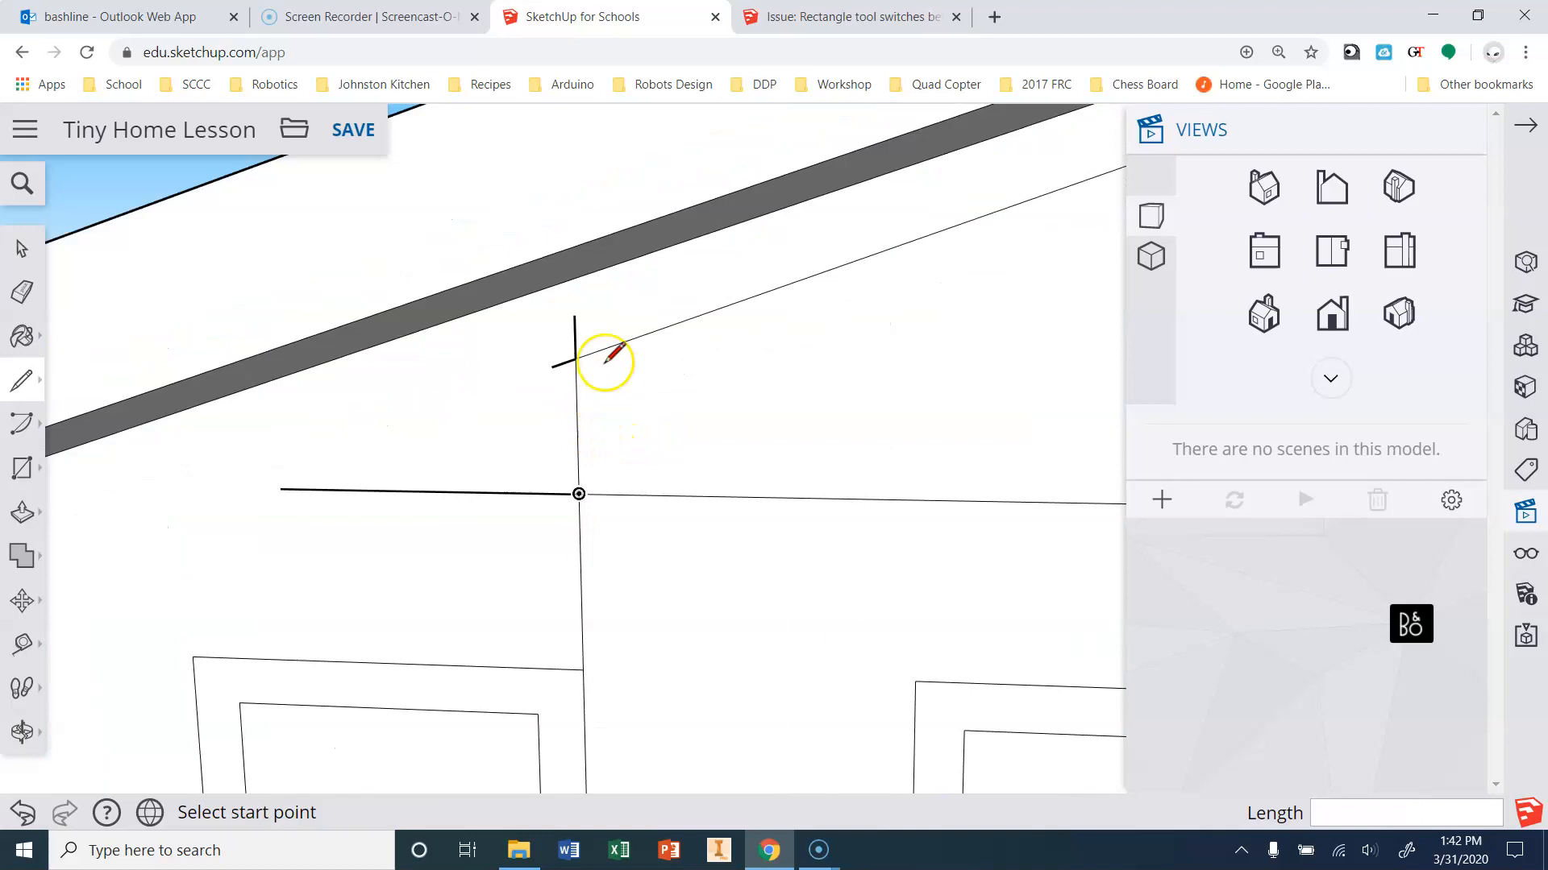
{"action": "left_click", "coordinate": [22, 379]}
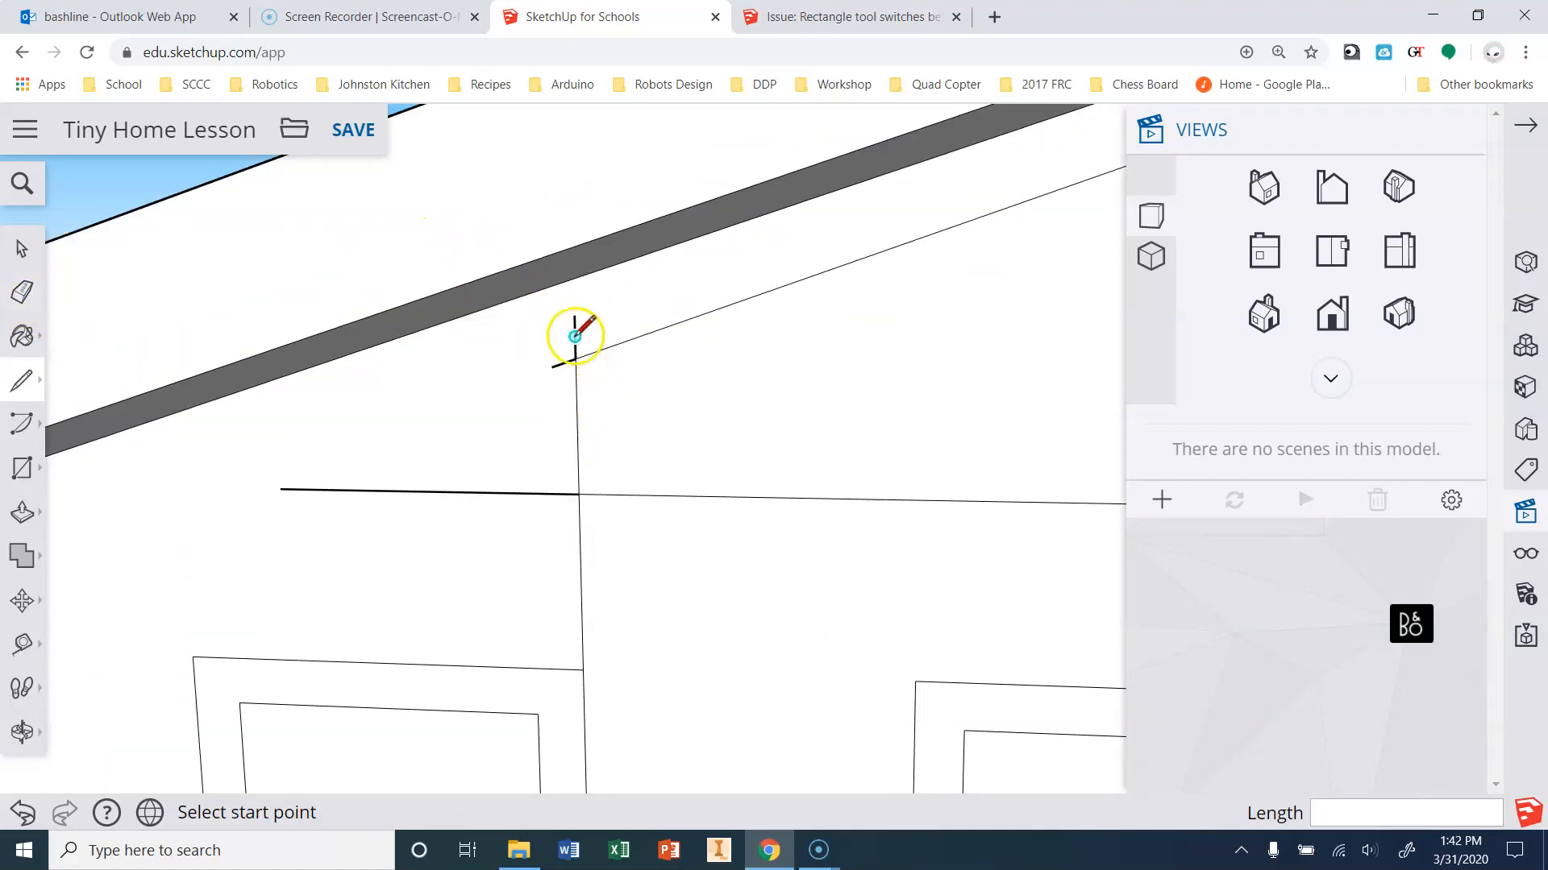
{"action": "key", "text": "e"}
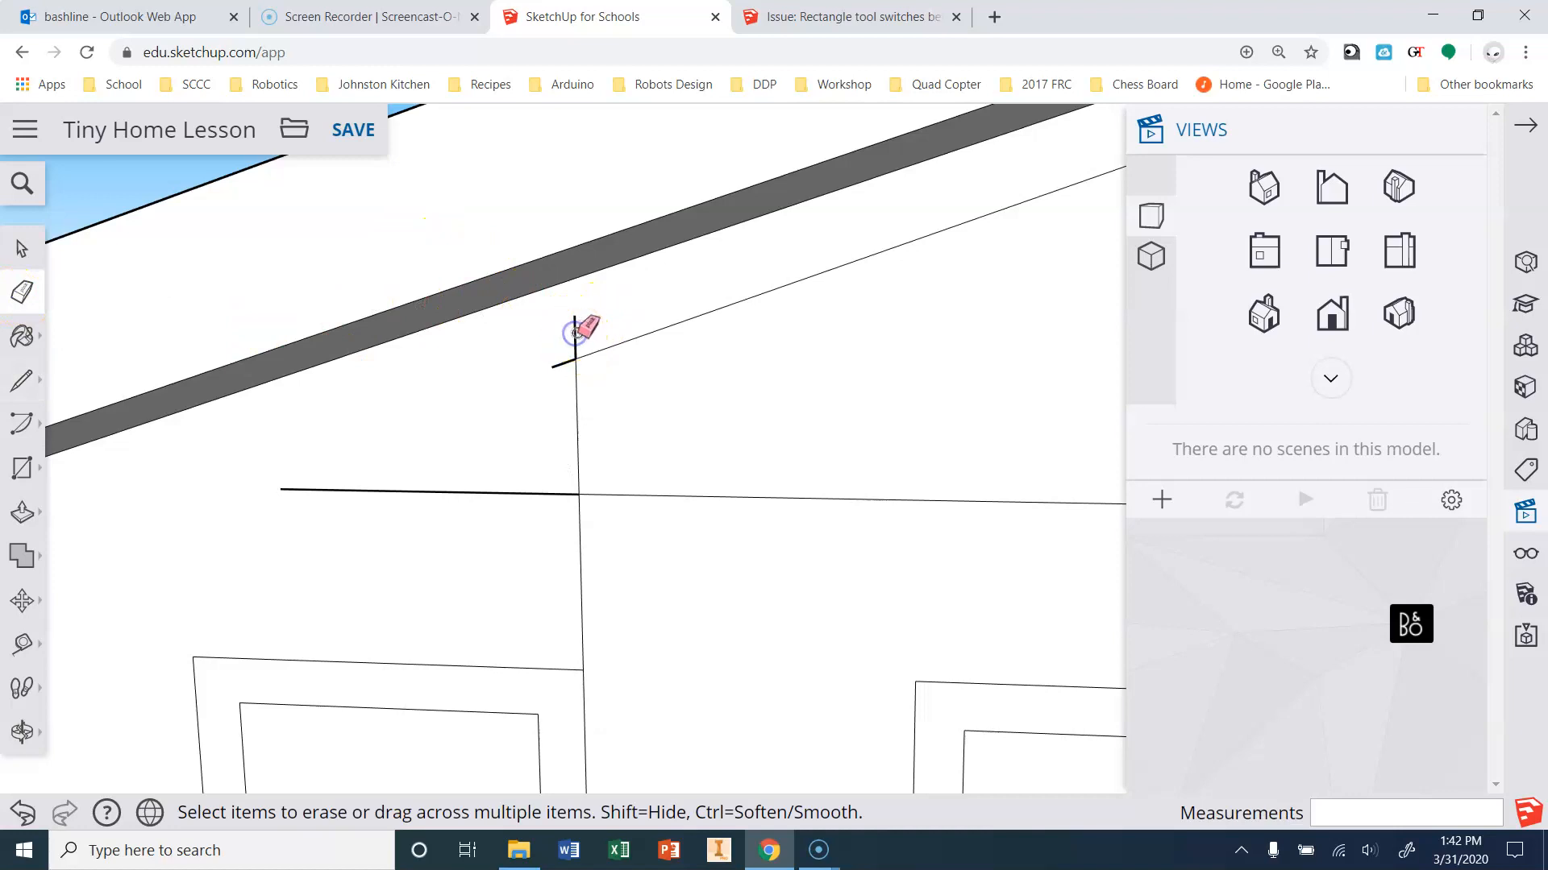
{"action": "left_click", "coordinate": [538, 501]}
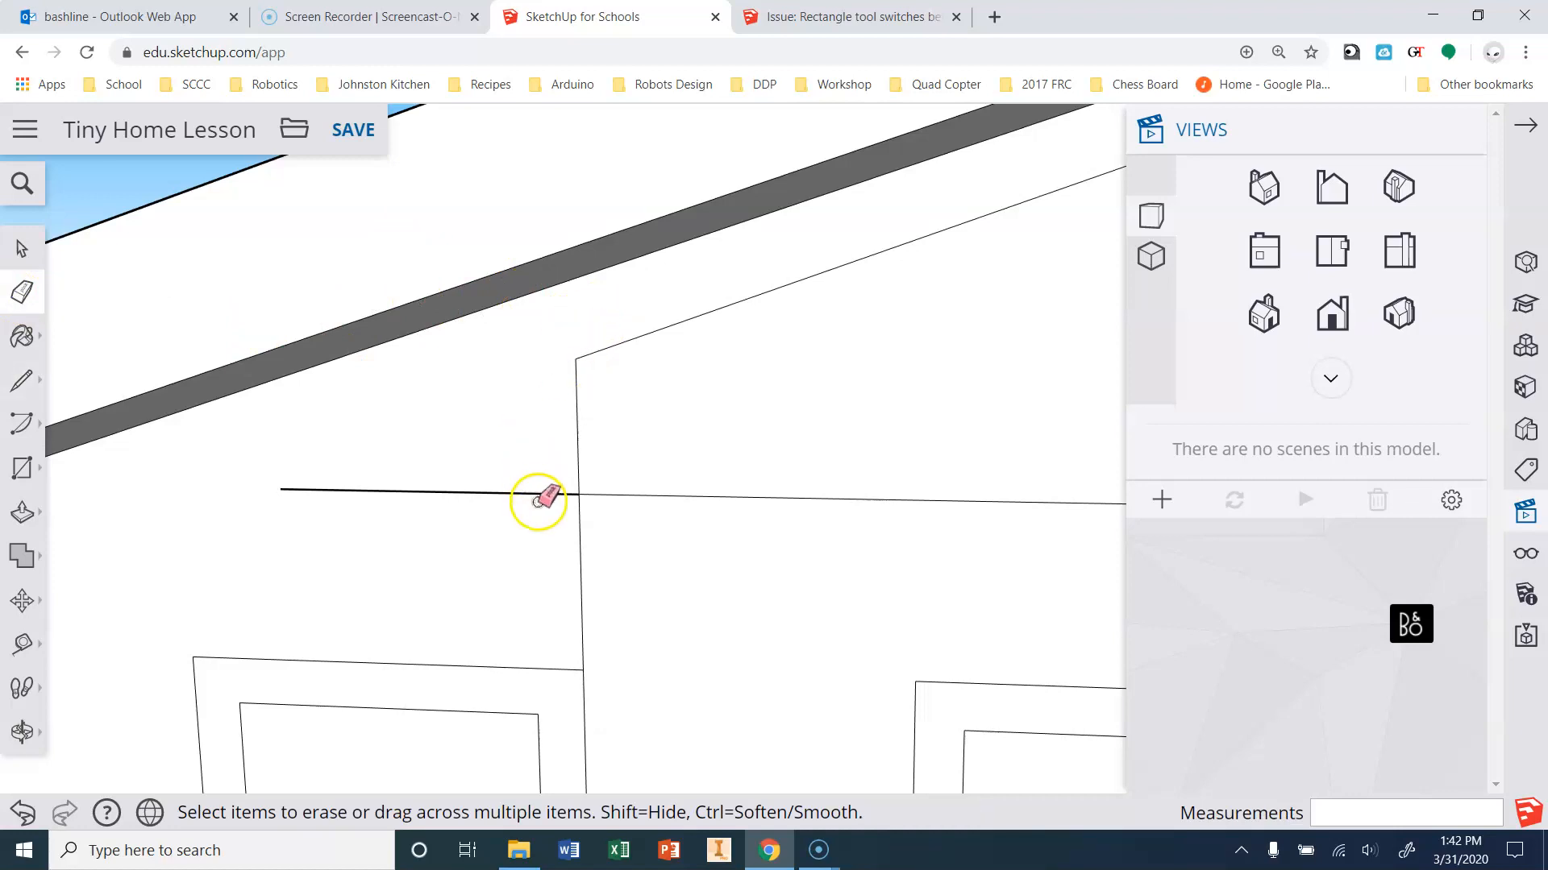
{"action": "left_click", "coordinate": [616, 534]}
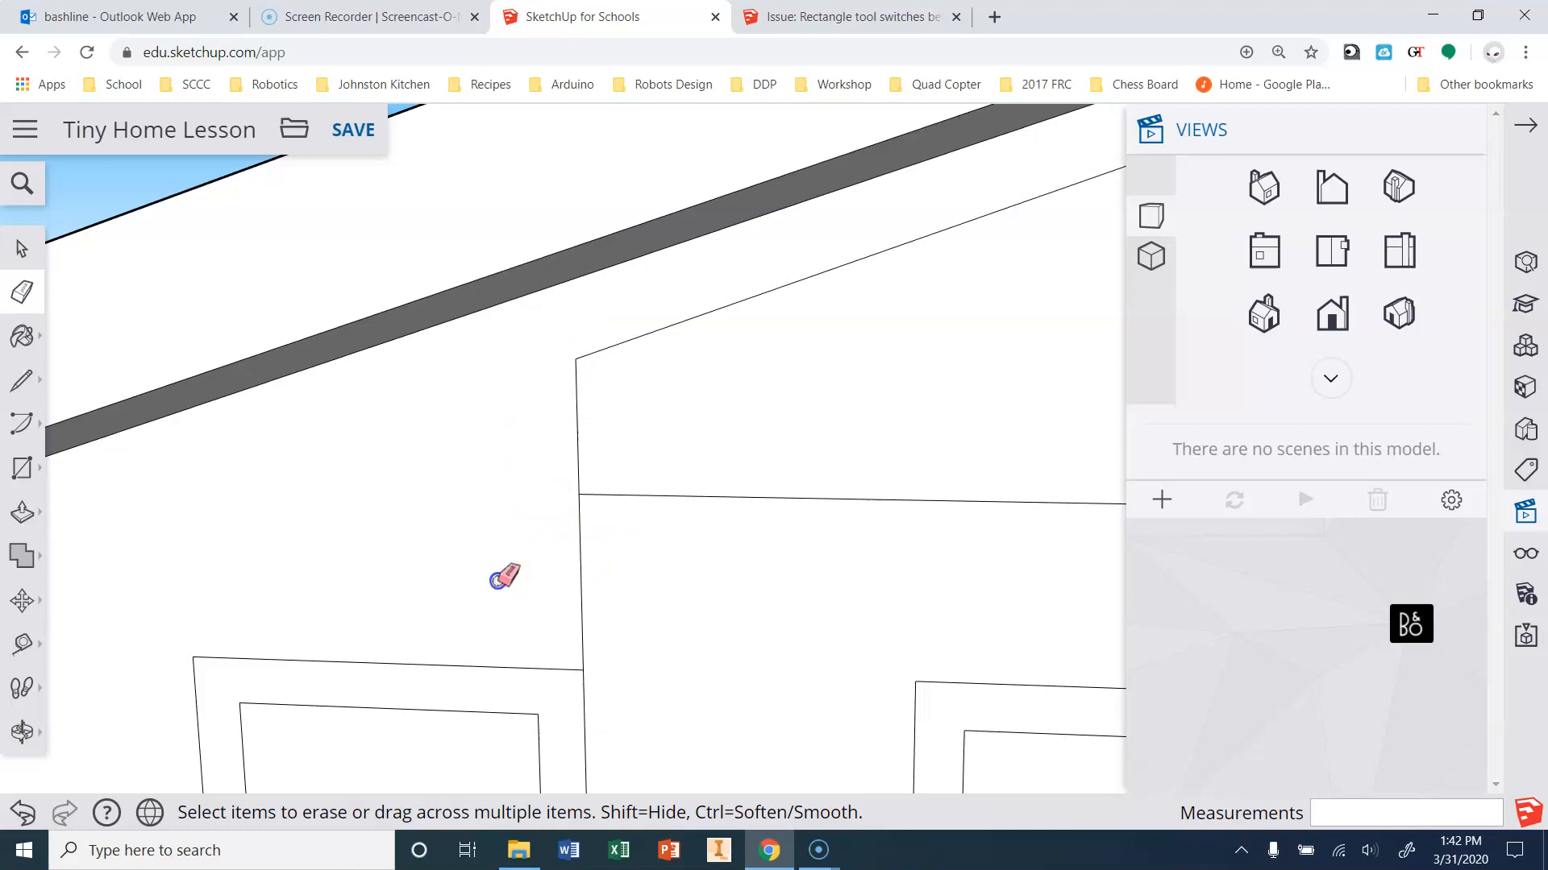
{"action": "scroll", "coordinate": [464, 561], "scroll_direction": "down", "scroll_amount": 5}
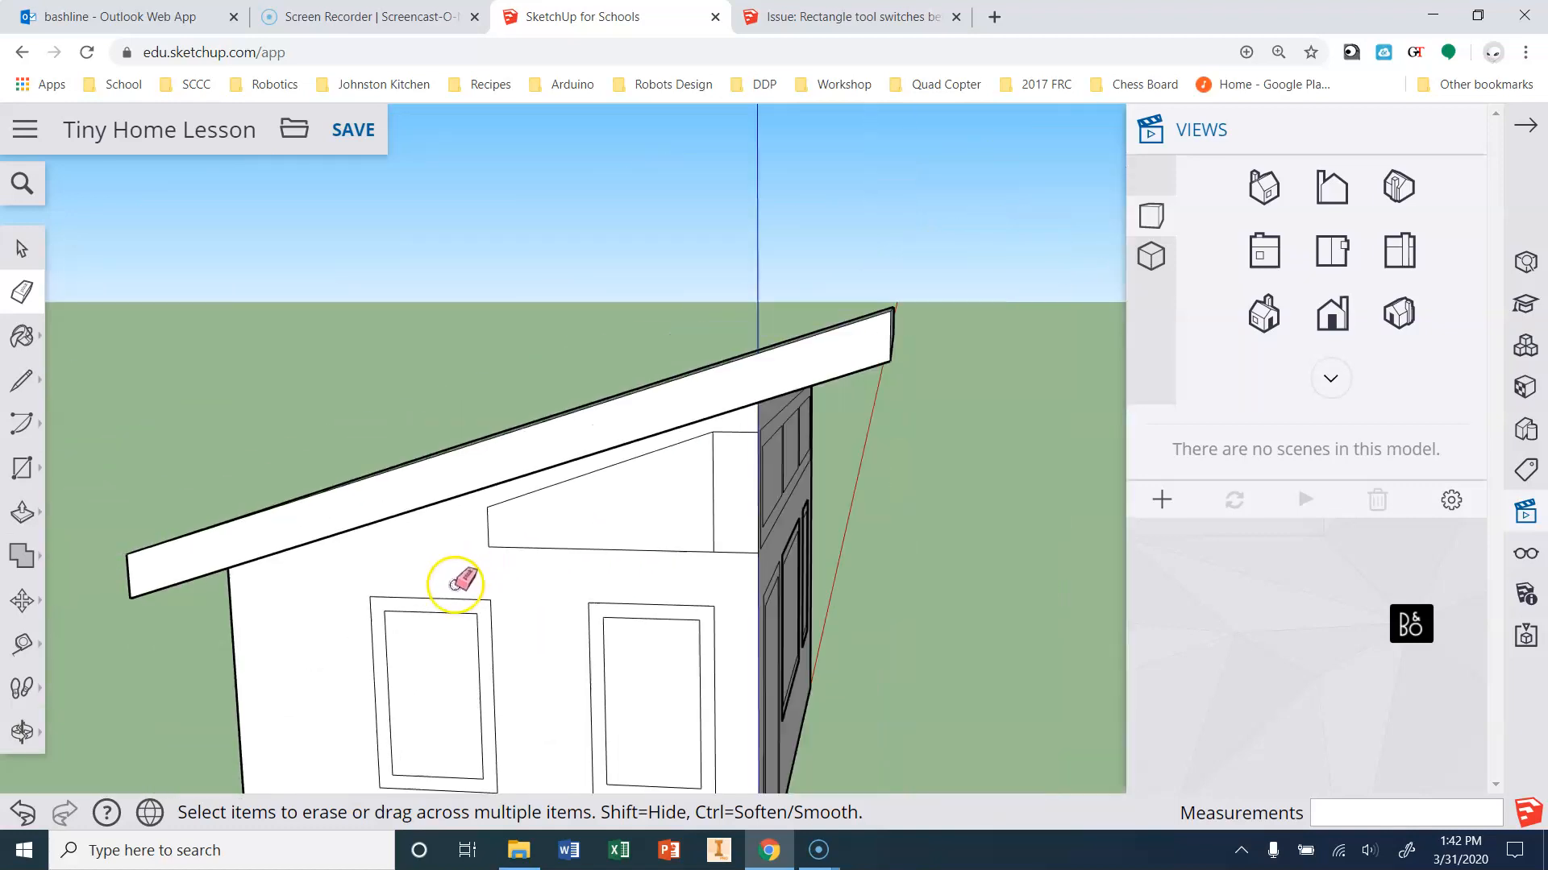
{"action": "scroll", "coordinate": [691, 560], "scroll_direction": "up", "scroll_amount": 2}
{"action": "left_click", "coordinate": [685, 344]}
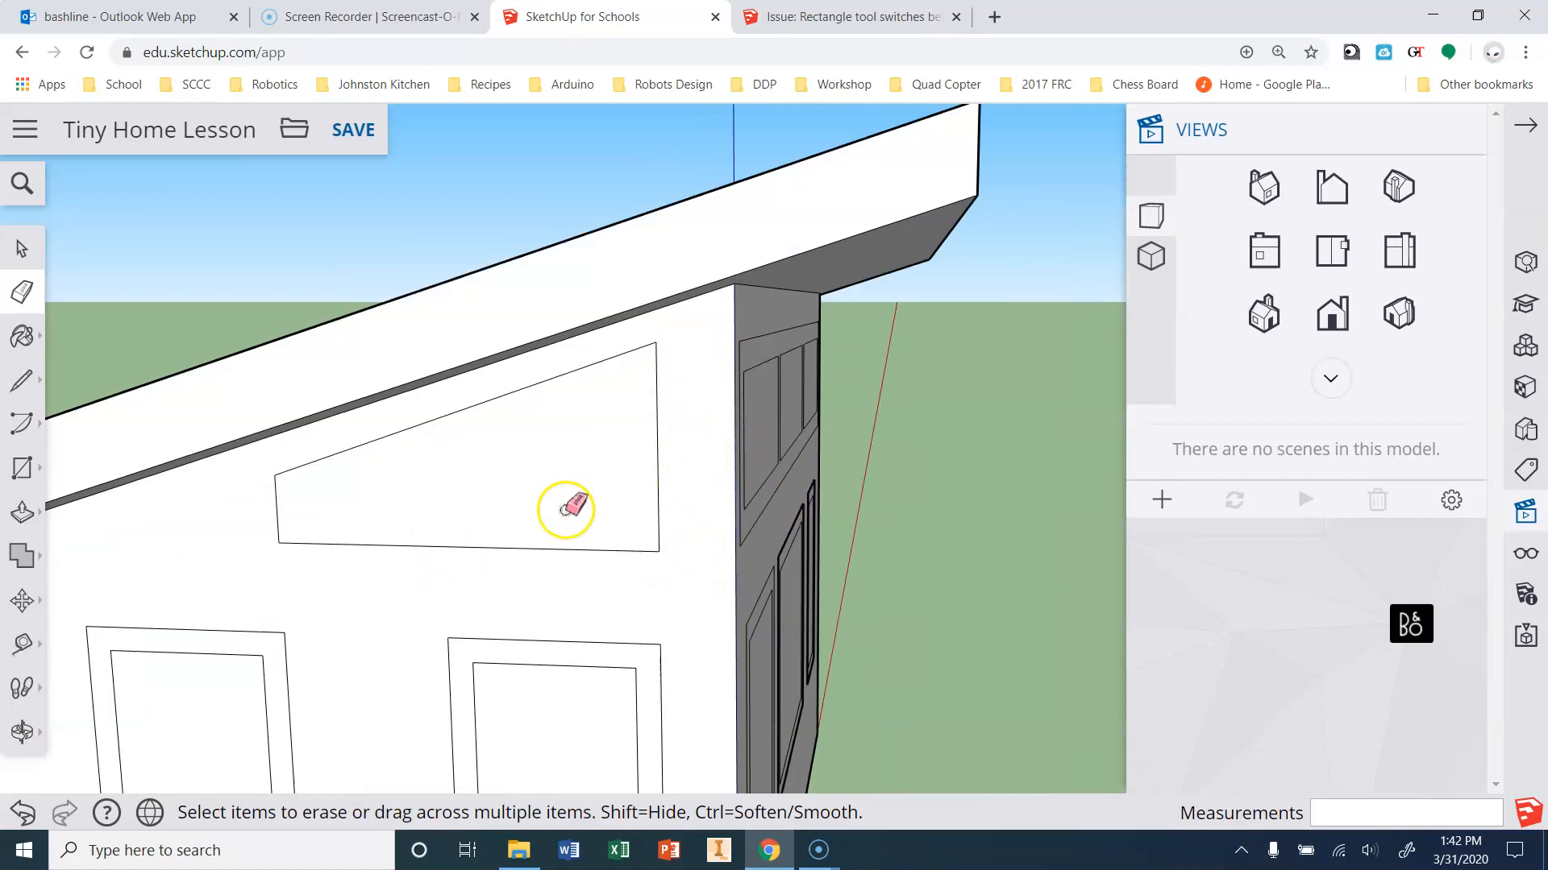
{"action": "scroll", "coordinate": [563, 508], "scroll_direction": "down", "scroll_amount": 2}
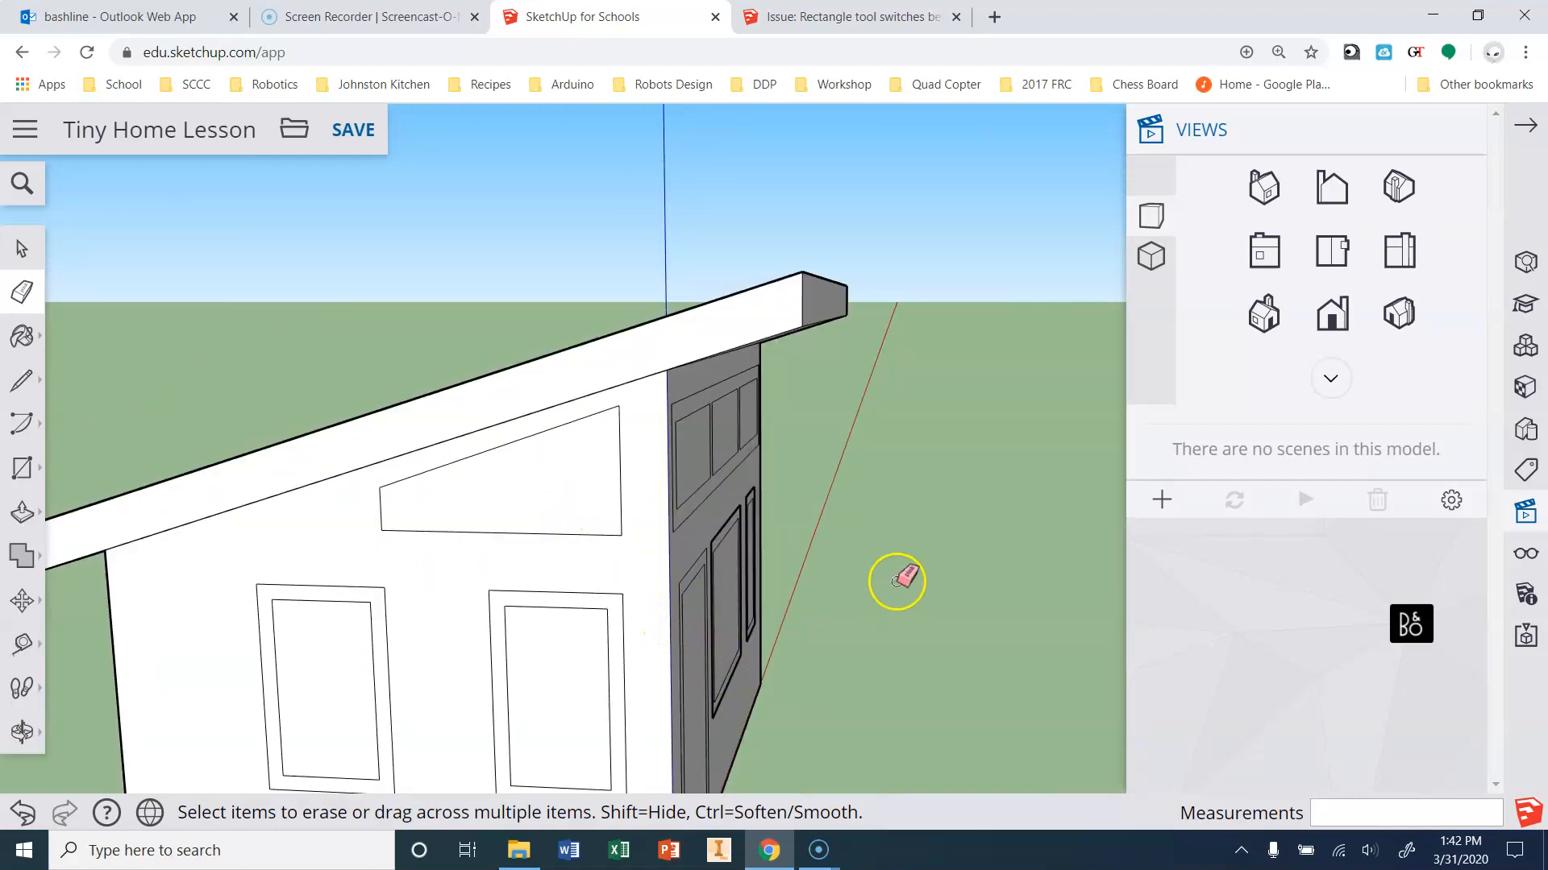
On the opposite side wall, draw an upper window outline with sides about 2' 8" and 8" tall and a sloped top about 5' 10" long.
{"action": "middle_click_drag", "start_coordinate": [1004, 505], "coordinate": [769, 525]}
{"action": "left_click_drag", "start_coordinate": [558, 525], "coordinate": [512, 524]}
{"action": "key", "text": "e"}
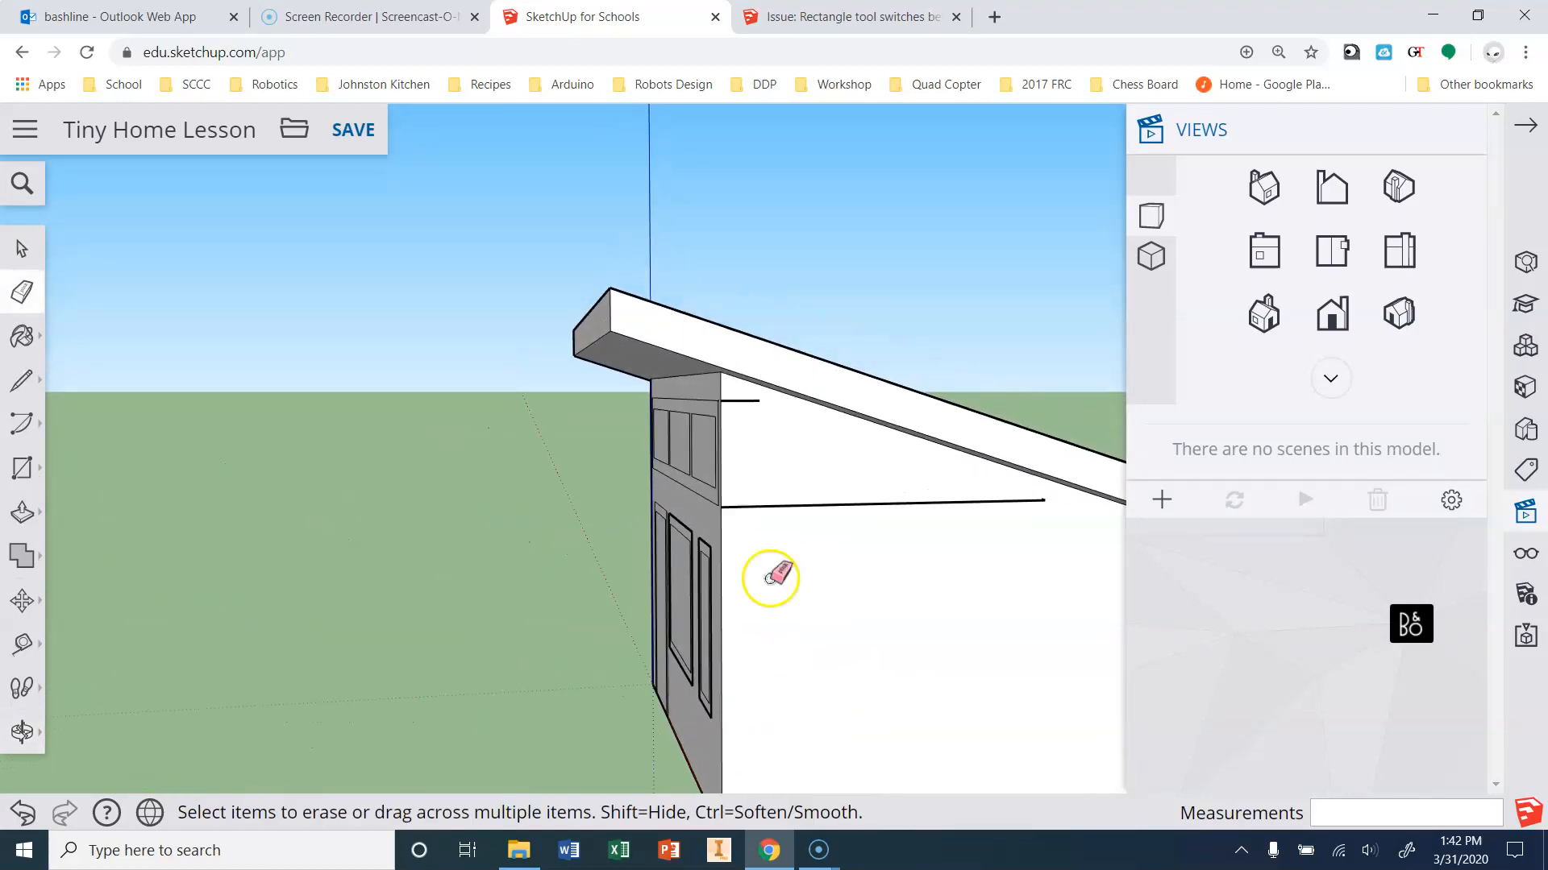
{"action": "middle_click_drag", "start_coordinate": [653, 532], "coordinate": [798, 532]}
{"action": "mouse_move", "coordinate": [568, 520]}
{"action": "middle_mouse_down"}
{"action": "mouse_move", "coordinate": [1305, 494]}
{"action": "mouse_move", "coordinate": [1091, 521]}
{"action": "mouse_move", "coordinate": [373, 532]}
{"action": "mouse_move", "coordinate": [856, 528]}
{"action": "mouse_move", "coordinate": [940, 546]}
{"action": "mouse_move", "coordinate": [870, 521]}
{"action": "middle_mouse_up"}
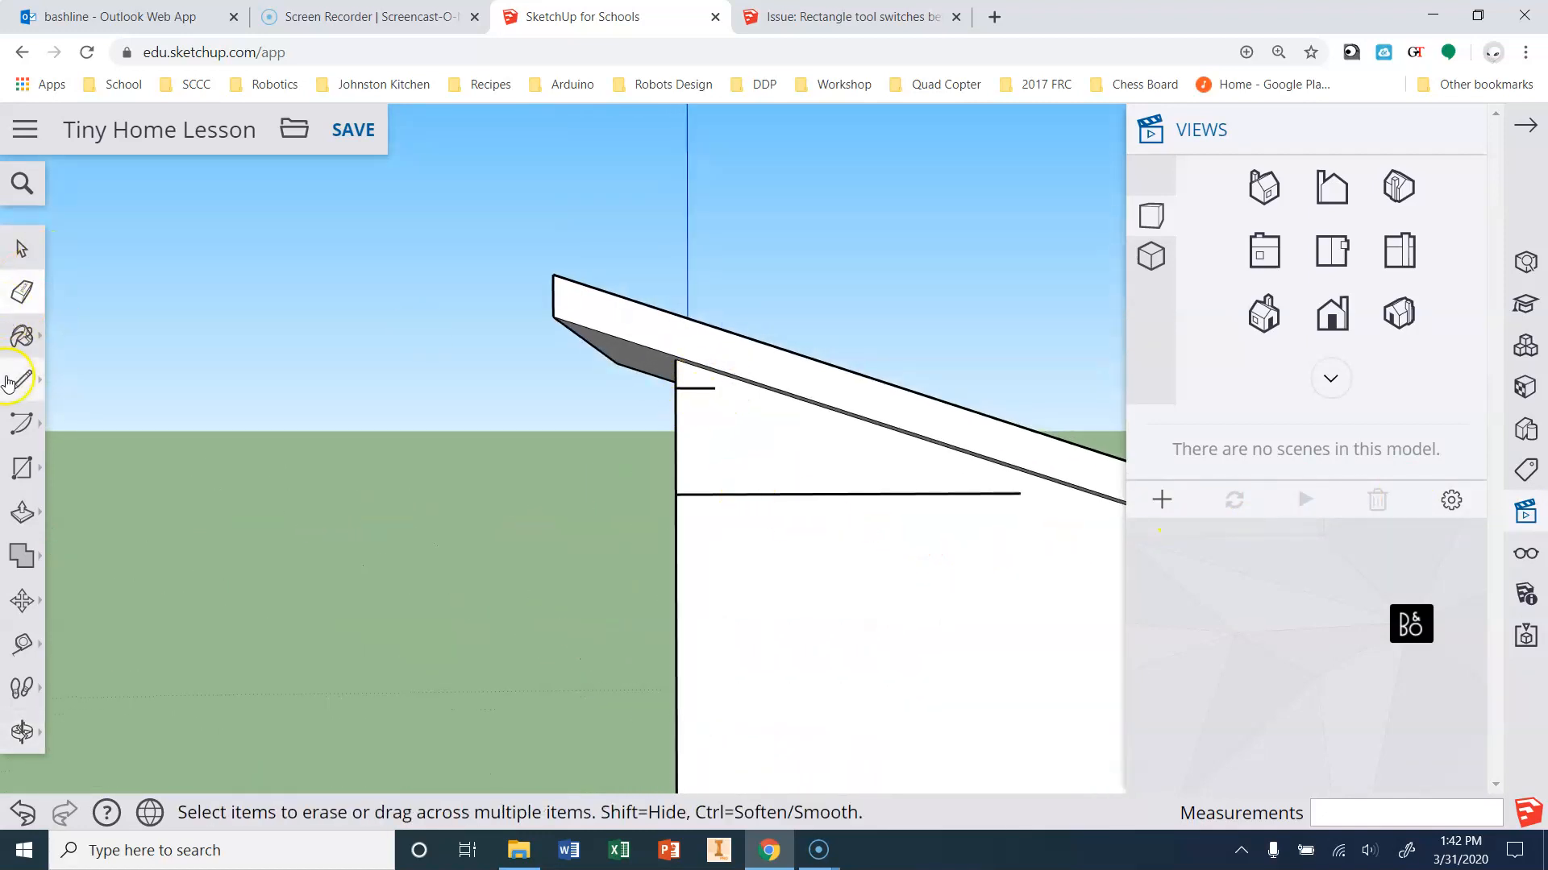
{"action": "left_click", "coordinate": [22, 380]}
{"action": "left_click", "coordinate": [714, 385]}
{"action": "left_click", "coordinate": [715, 493]}
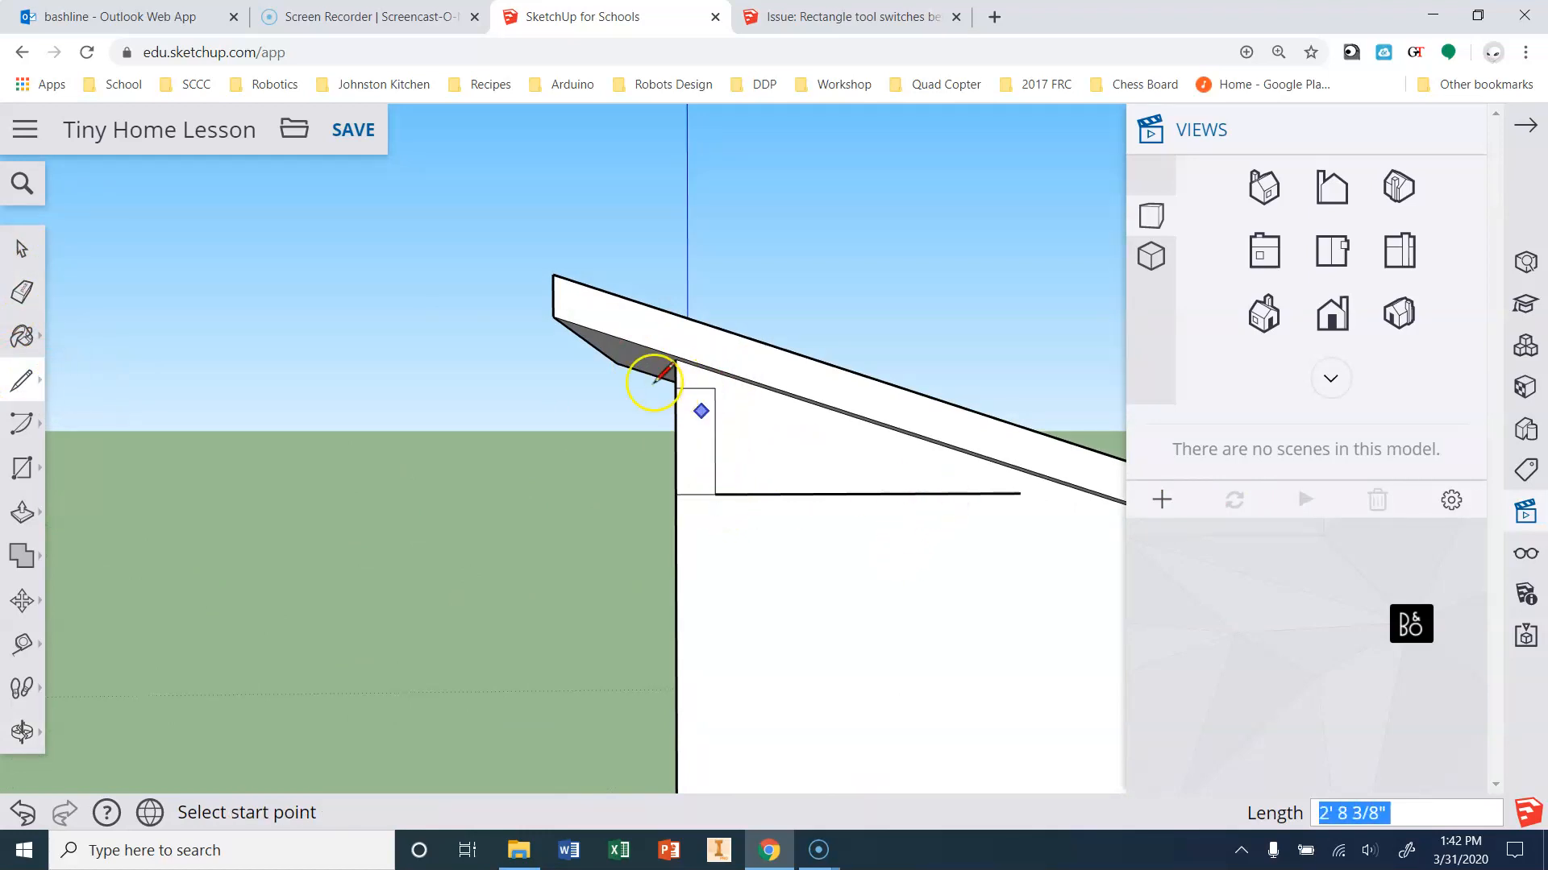
{"action": "left_click", "coordinate": [715, 388]}
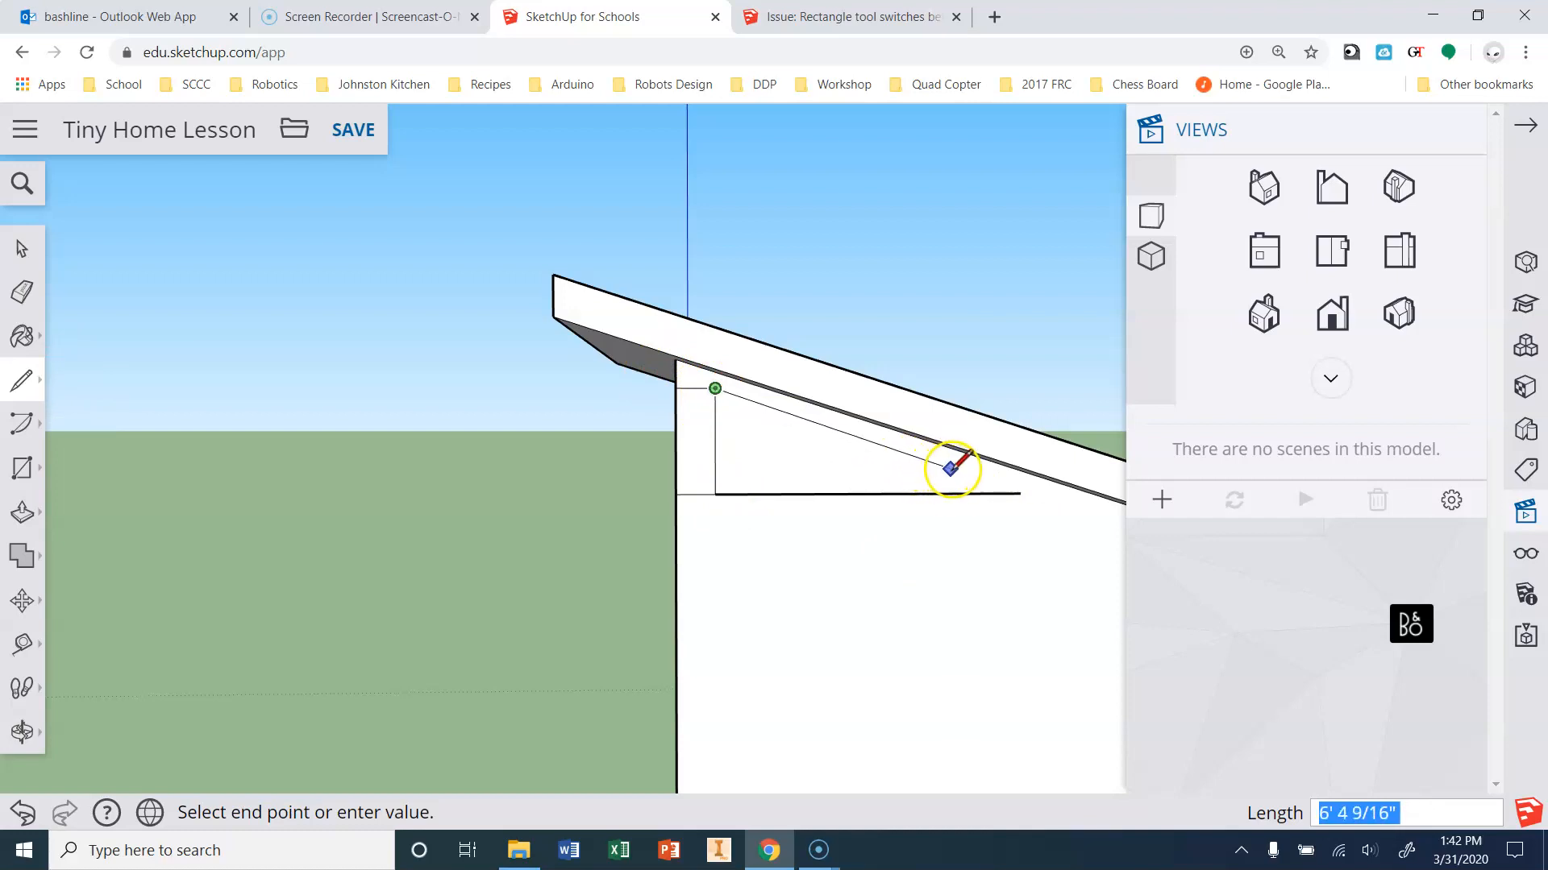
{"action": "left_click", "coordinate": [926, 468]}
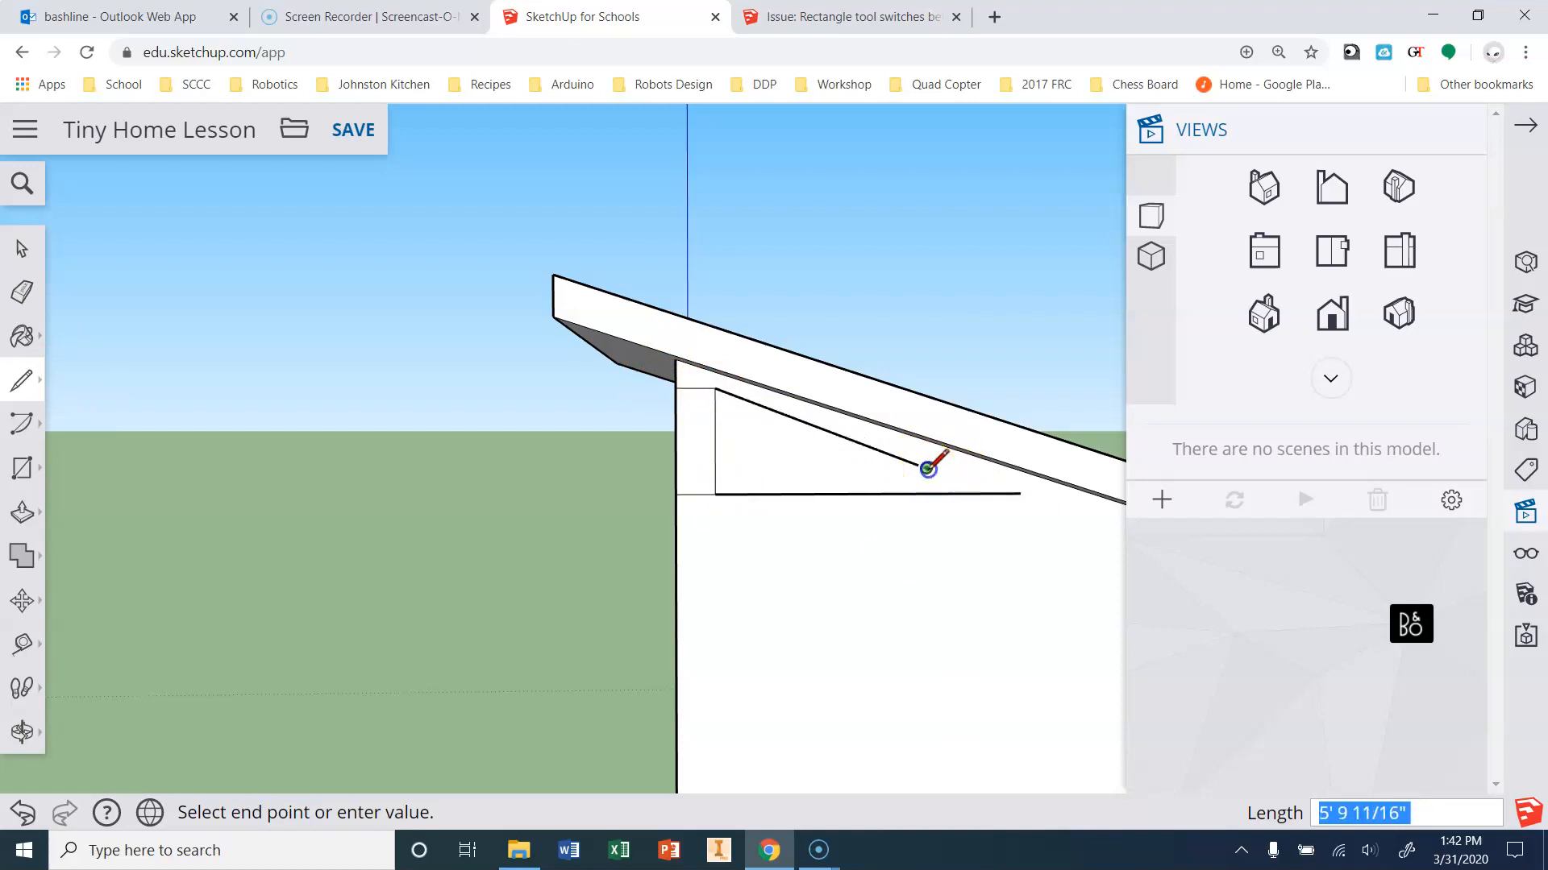
{"action": "left_click", "coordinate": [926, 493]}
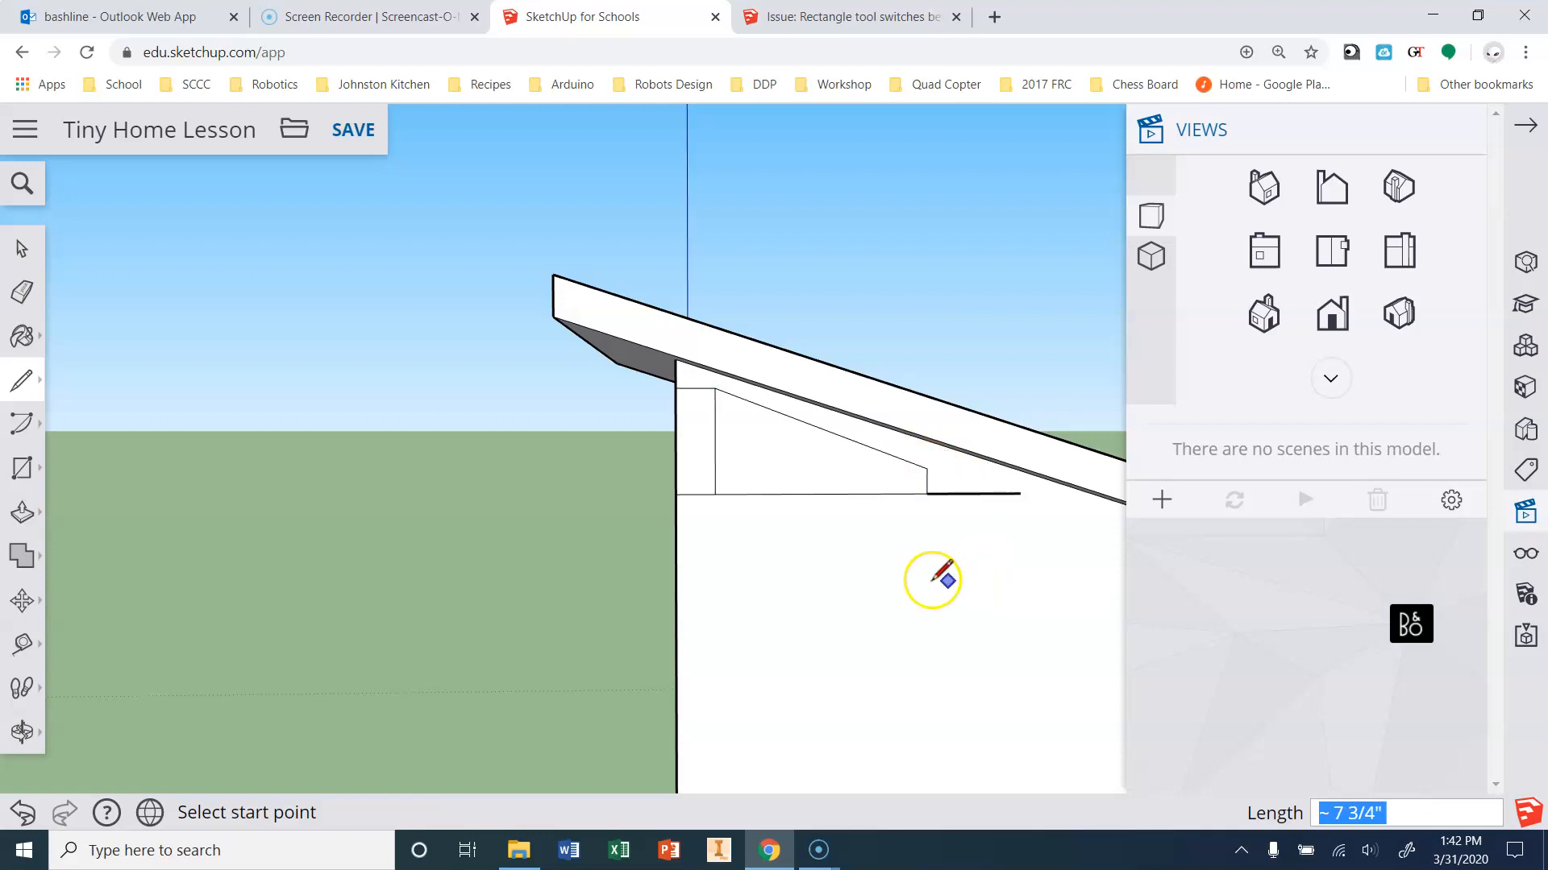
Erase the leftover alignment lines on both sides of the opposite wall's upper window outline.
{"action": "left_click", "coordinate": [22, 292]}
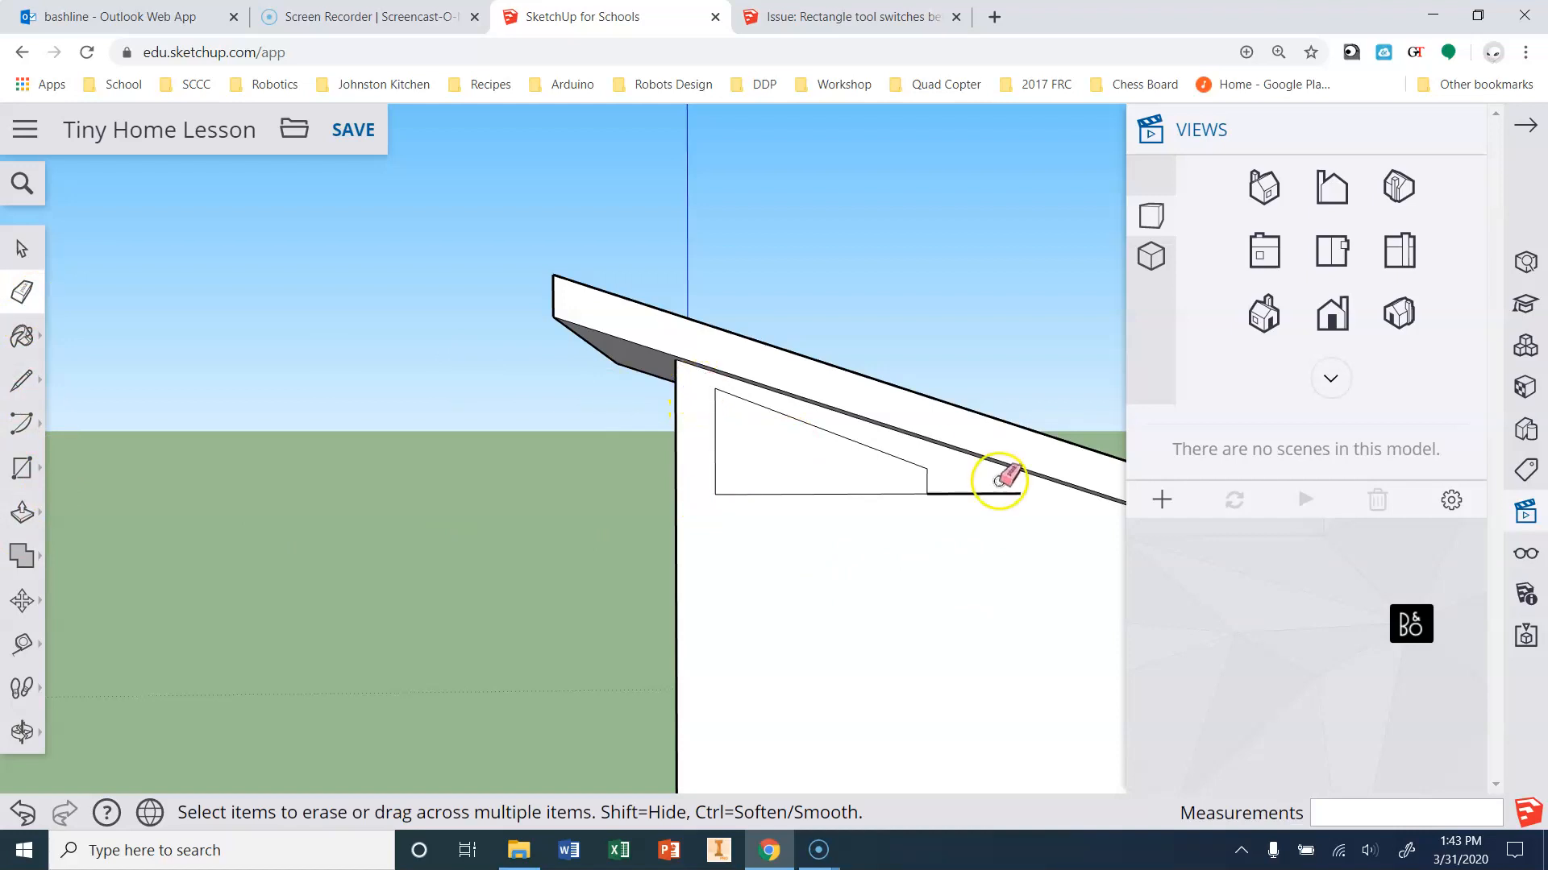
{"action": "left_click", "coordinate": [985, 493]}
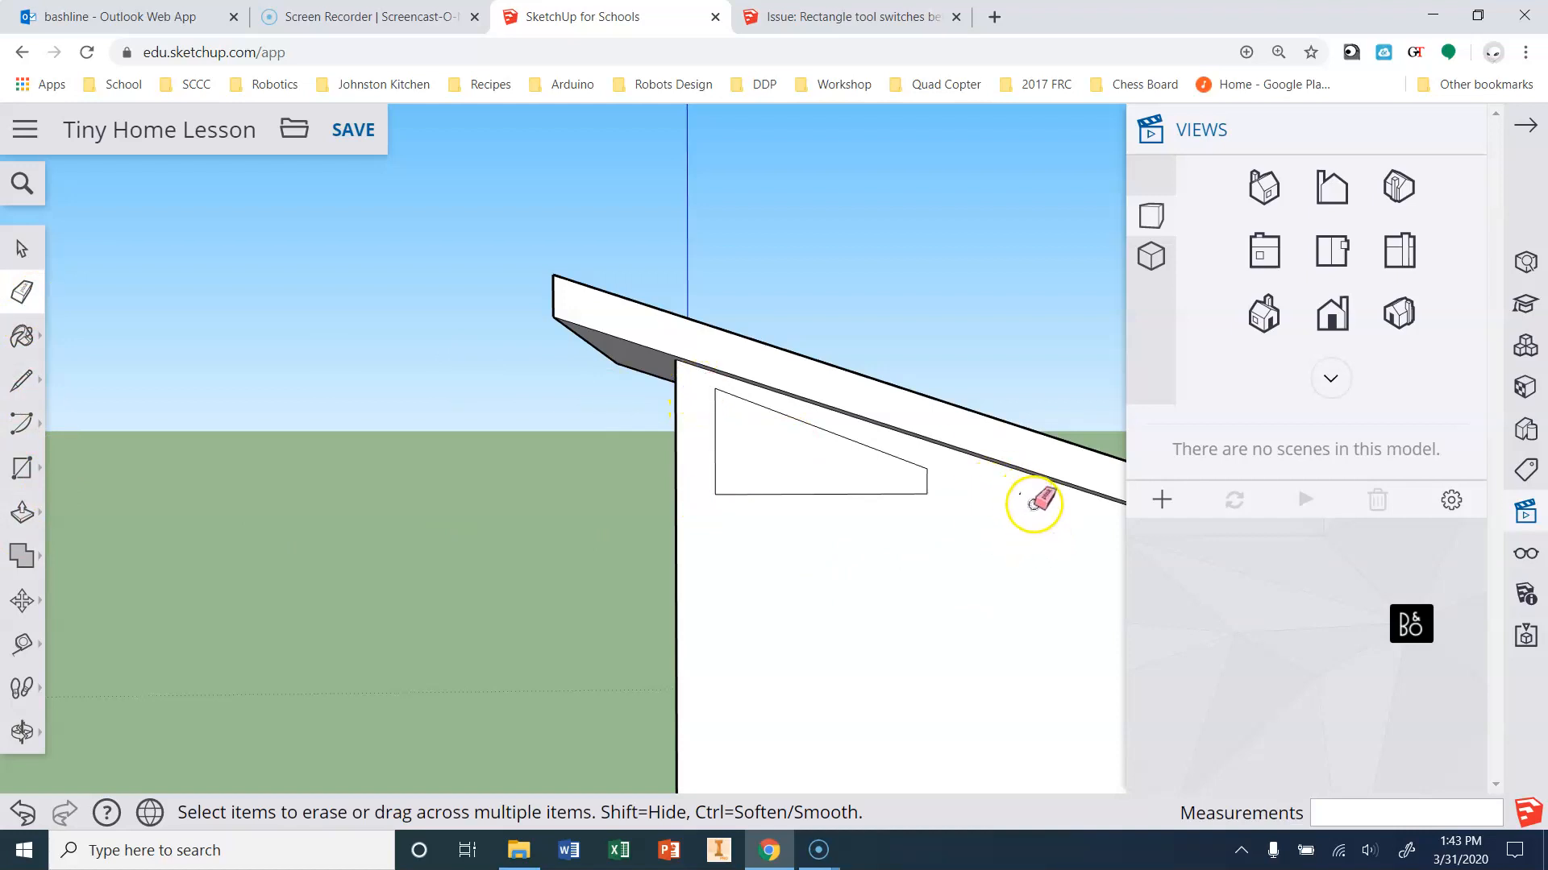
{"action": "scroll", "coordinate": [1020, 478], "scroll_direction": "up", "scroll_amount": 4}
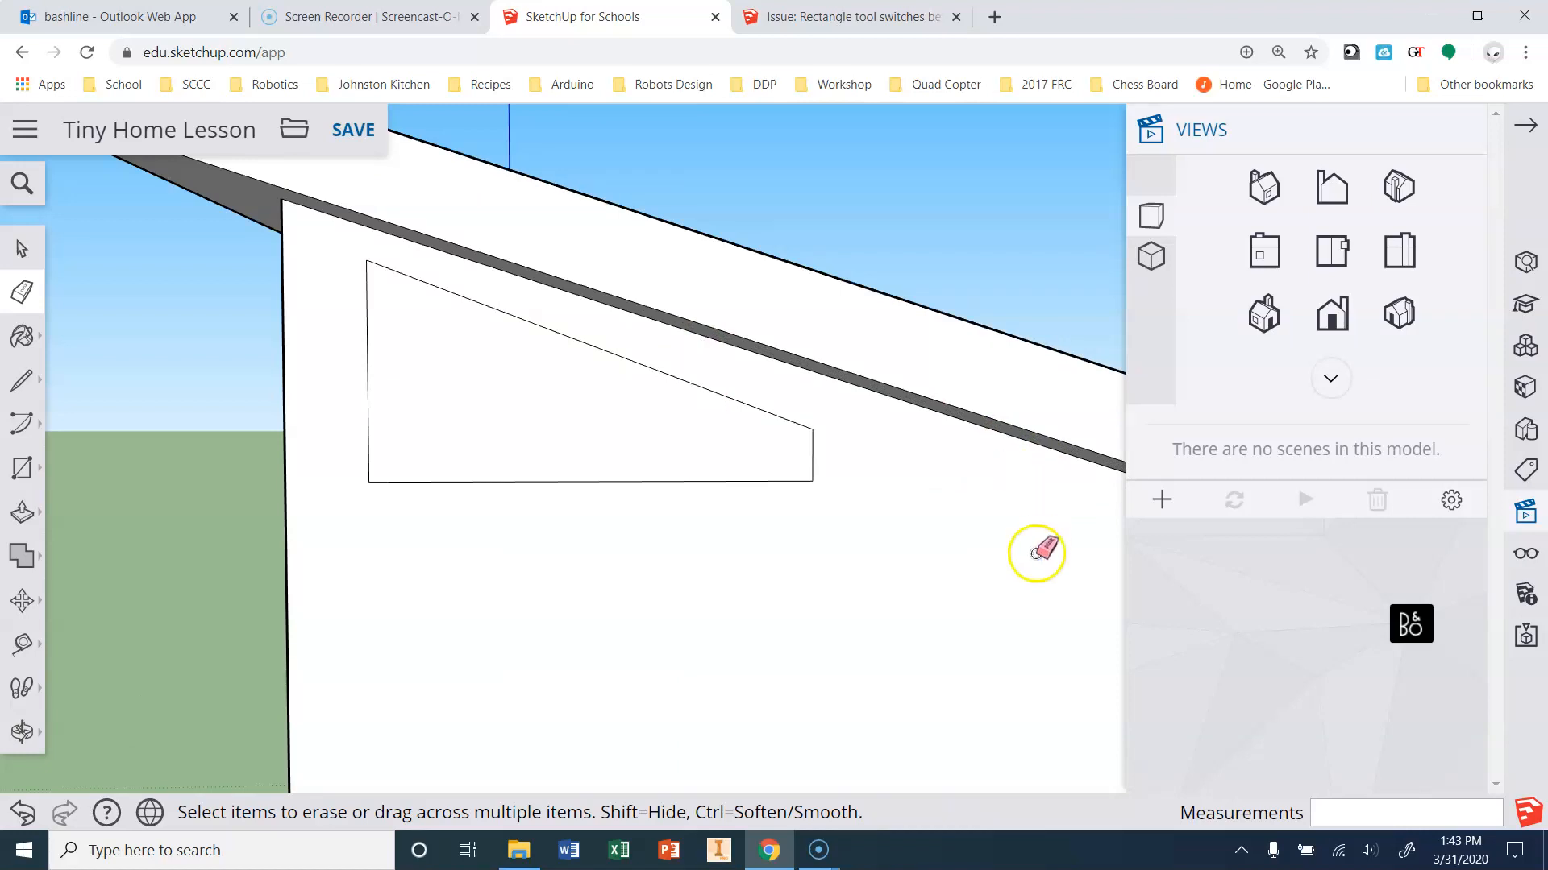
Move the upper window's sloped edge down about 3 7/16", and raise its low-end corner about 3 3/16" to follow the roof slope.
{"action": "scroll", "coordinate": [905, 588], "scroll_direction": "down", "scroll_amount": 5}
{"action": "scroll", "coordinate": [735, 598], "scroll_direction": "up", "scroll_amount": 2}
{"action": "scroll", "coordinate": [735, 599], "scroll_direction": "up", "scroll_amount": 3}
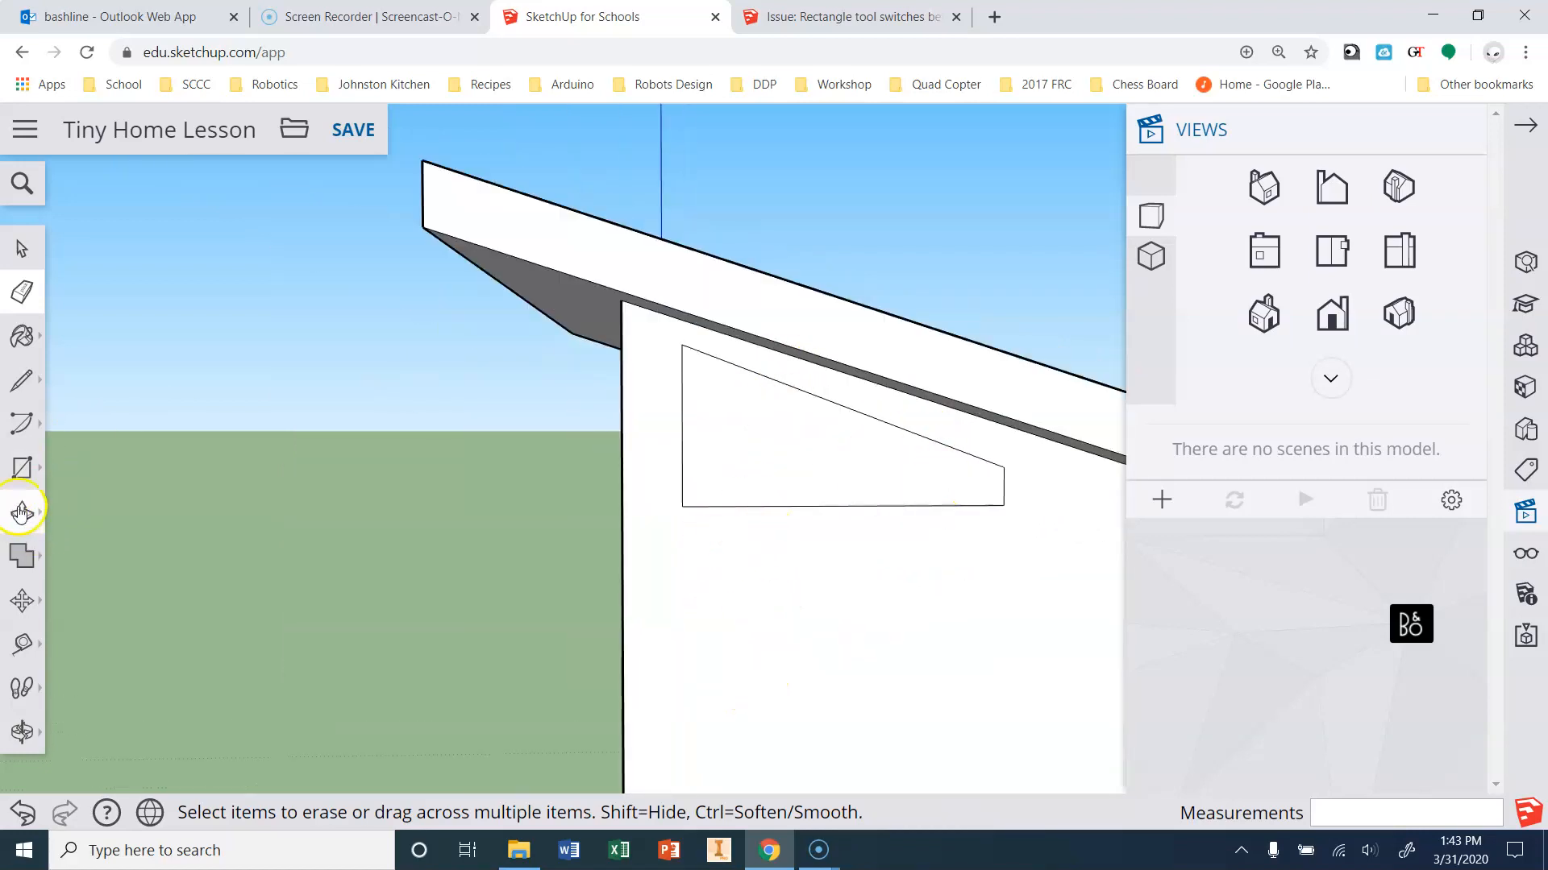
{"action": "left_click", "coordinate": [20, 596]}
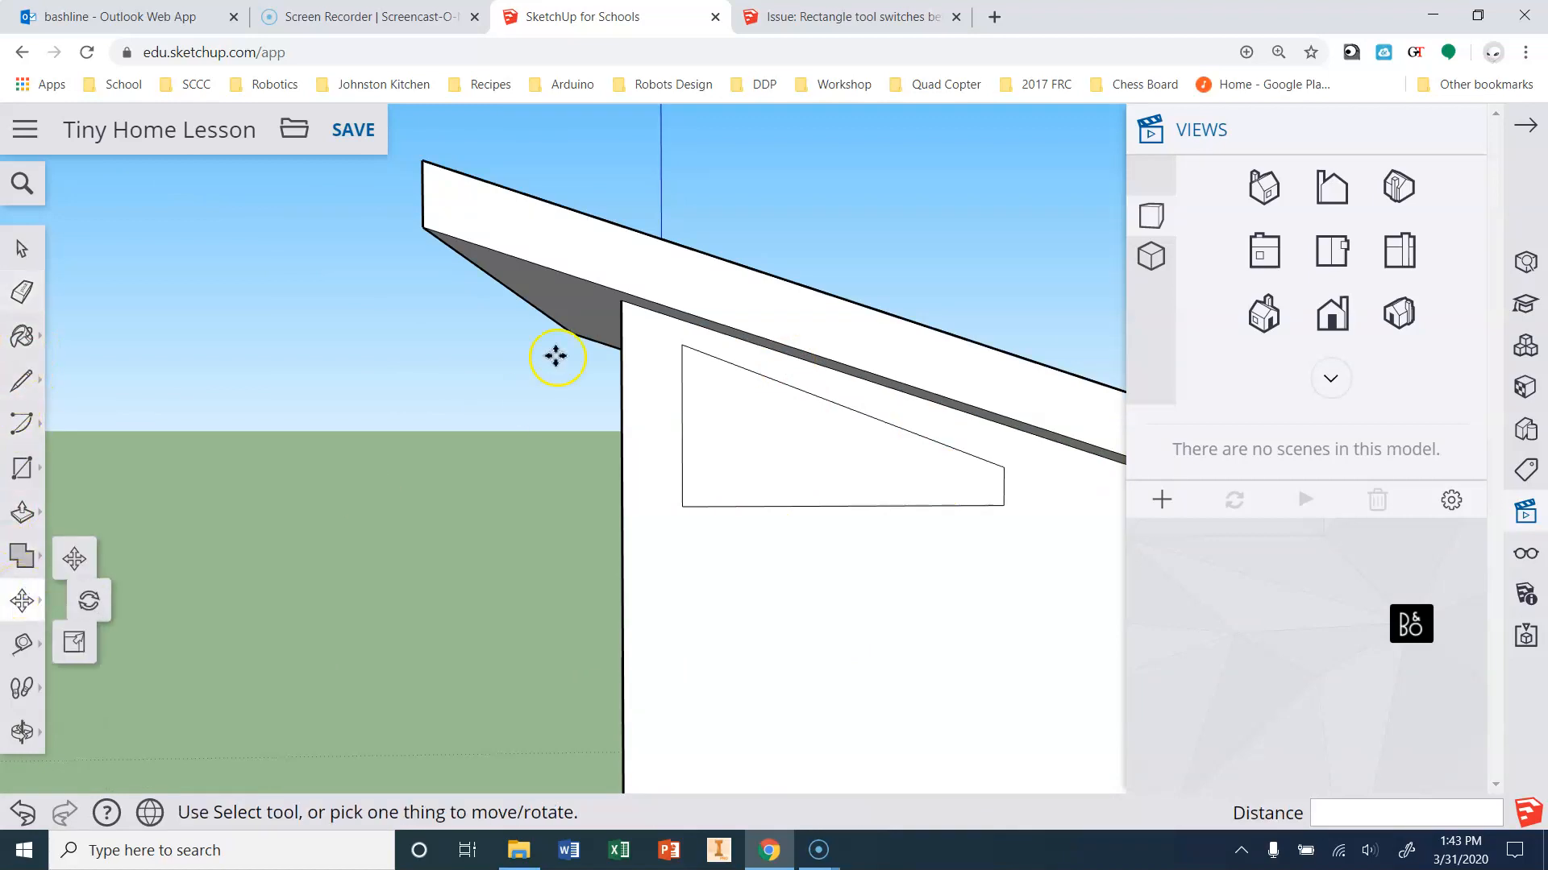
{"action": "left_click", "coordinate": [730, 369]}
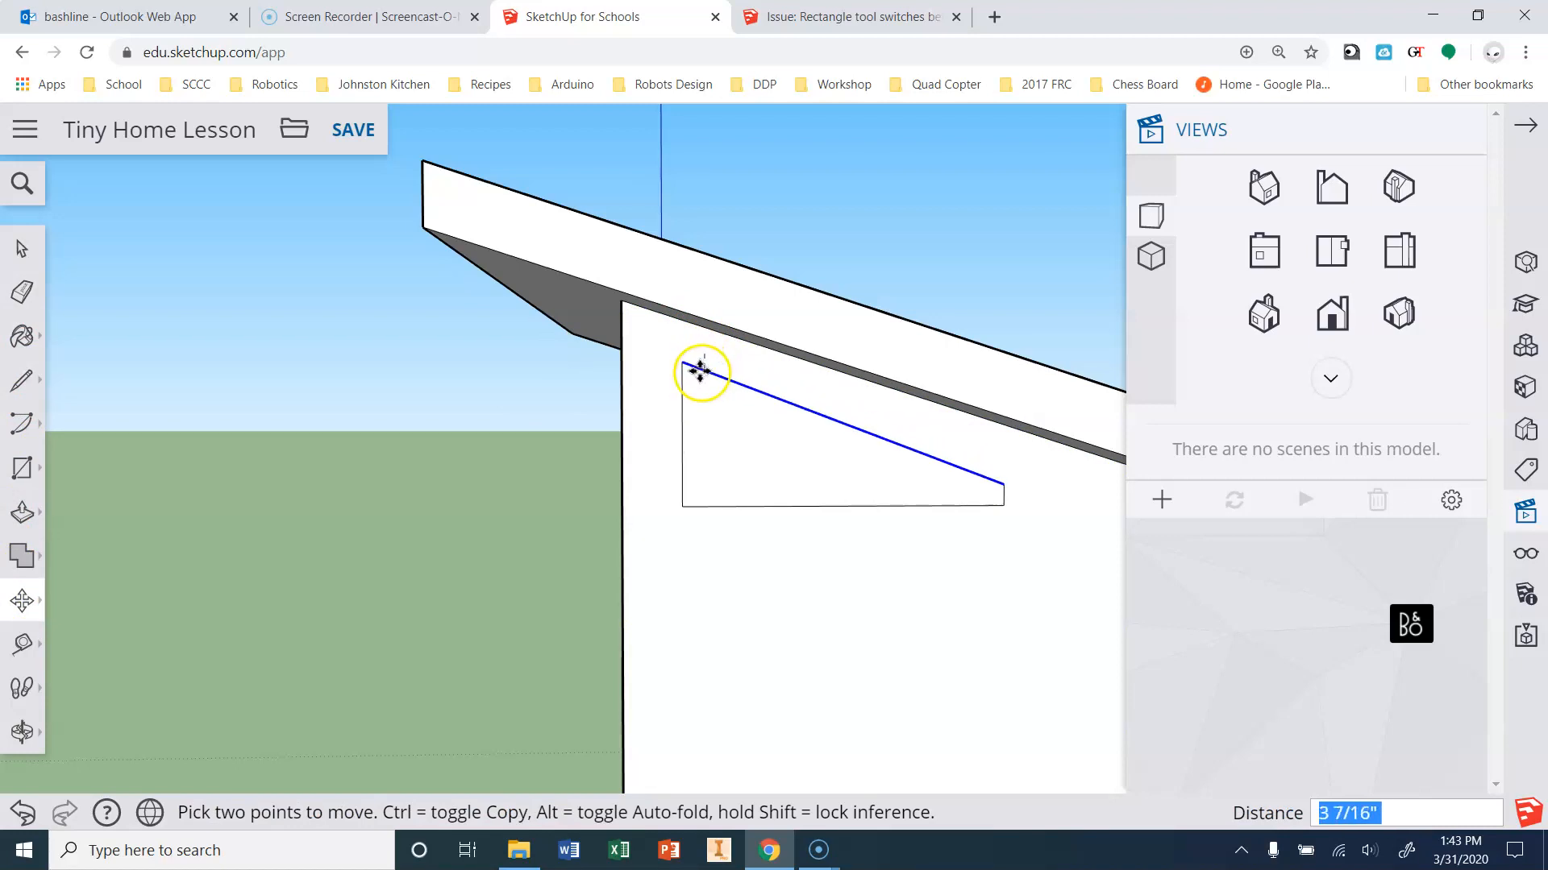
{"action": "left_click", "coordinate": [1006, 484]}
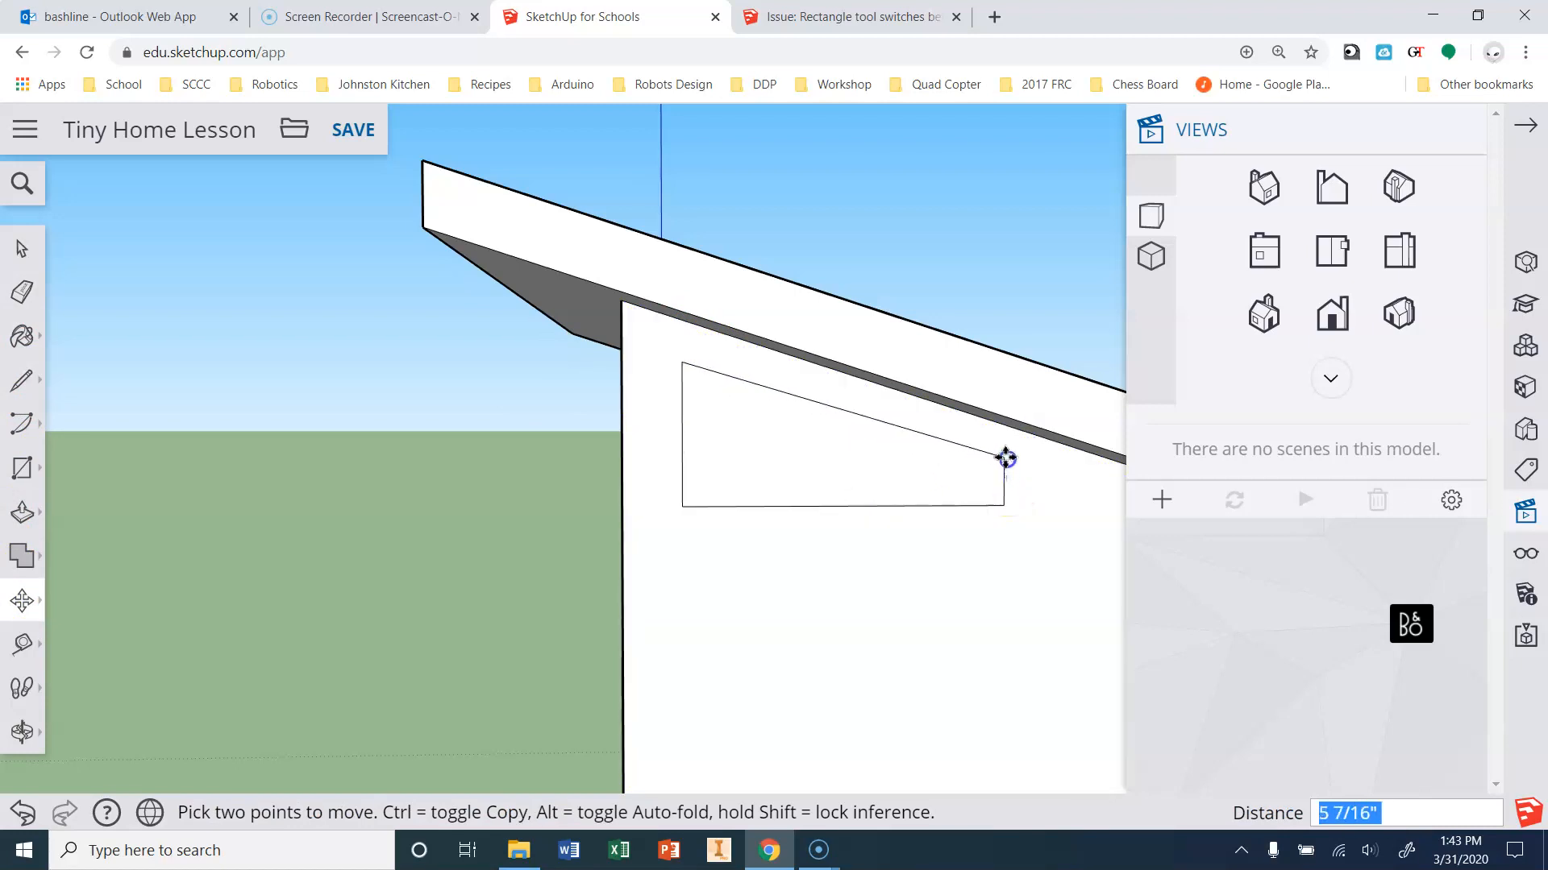
{"action": "left_click", "coordinate": [1006, 468]}
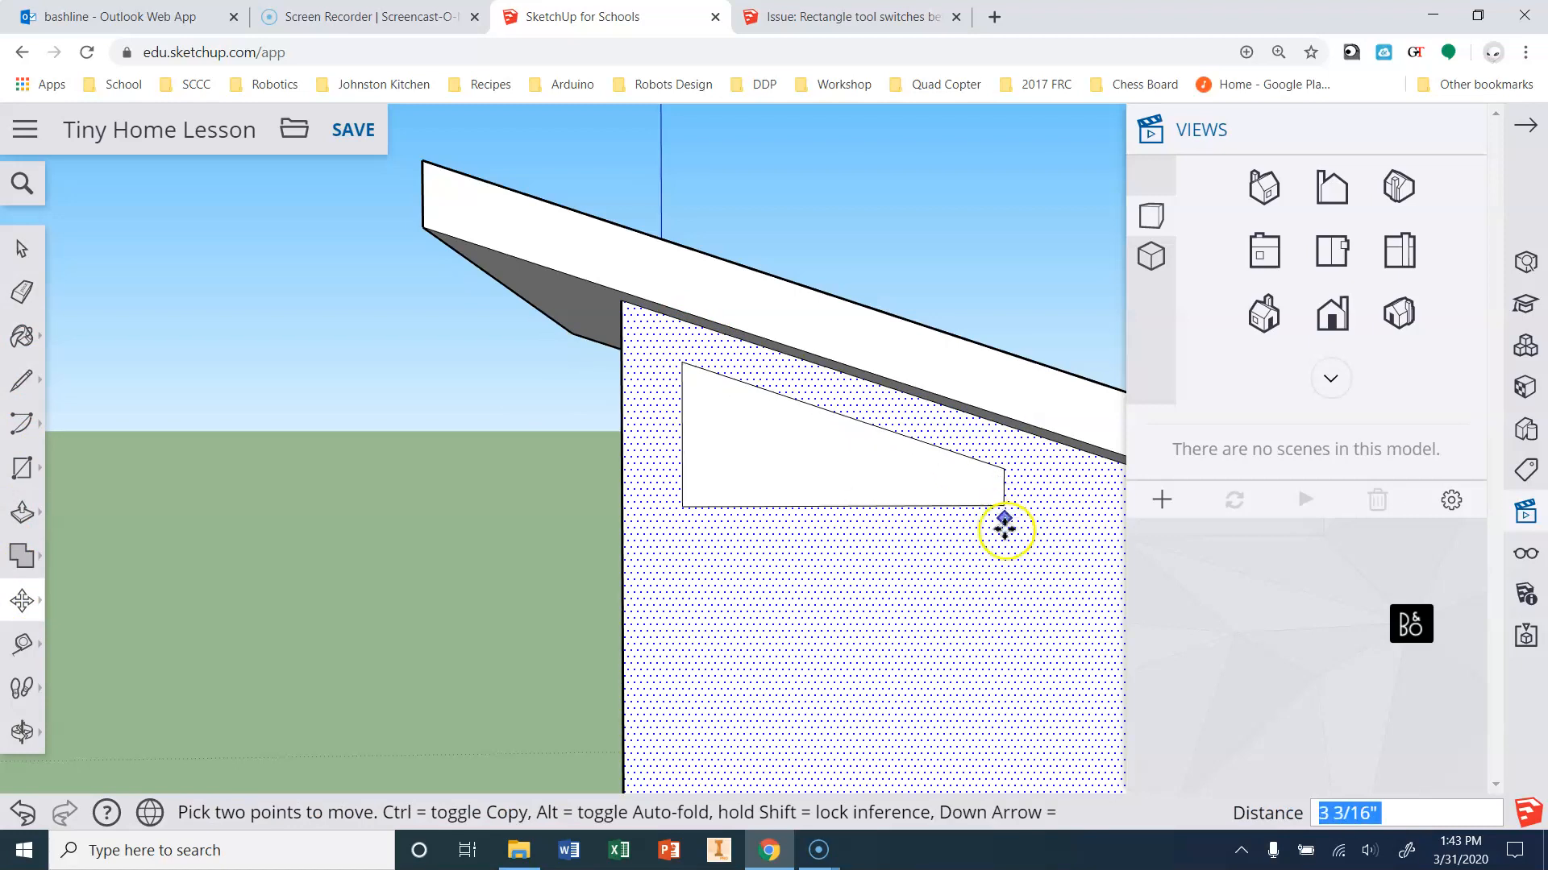
Save the Tiny Home Lesson model.
{"action": "scroll", "coordinate": [405, 562], "scroll_direction": "down", "scroll_amount": 5}
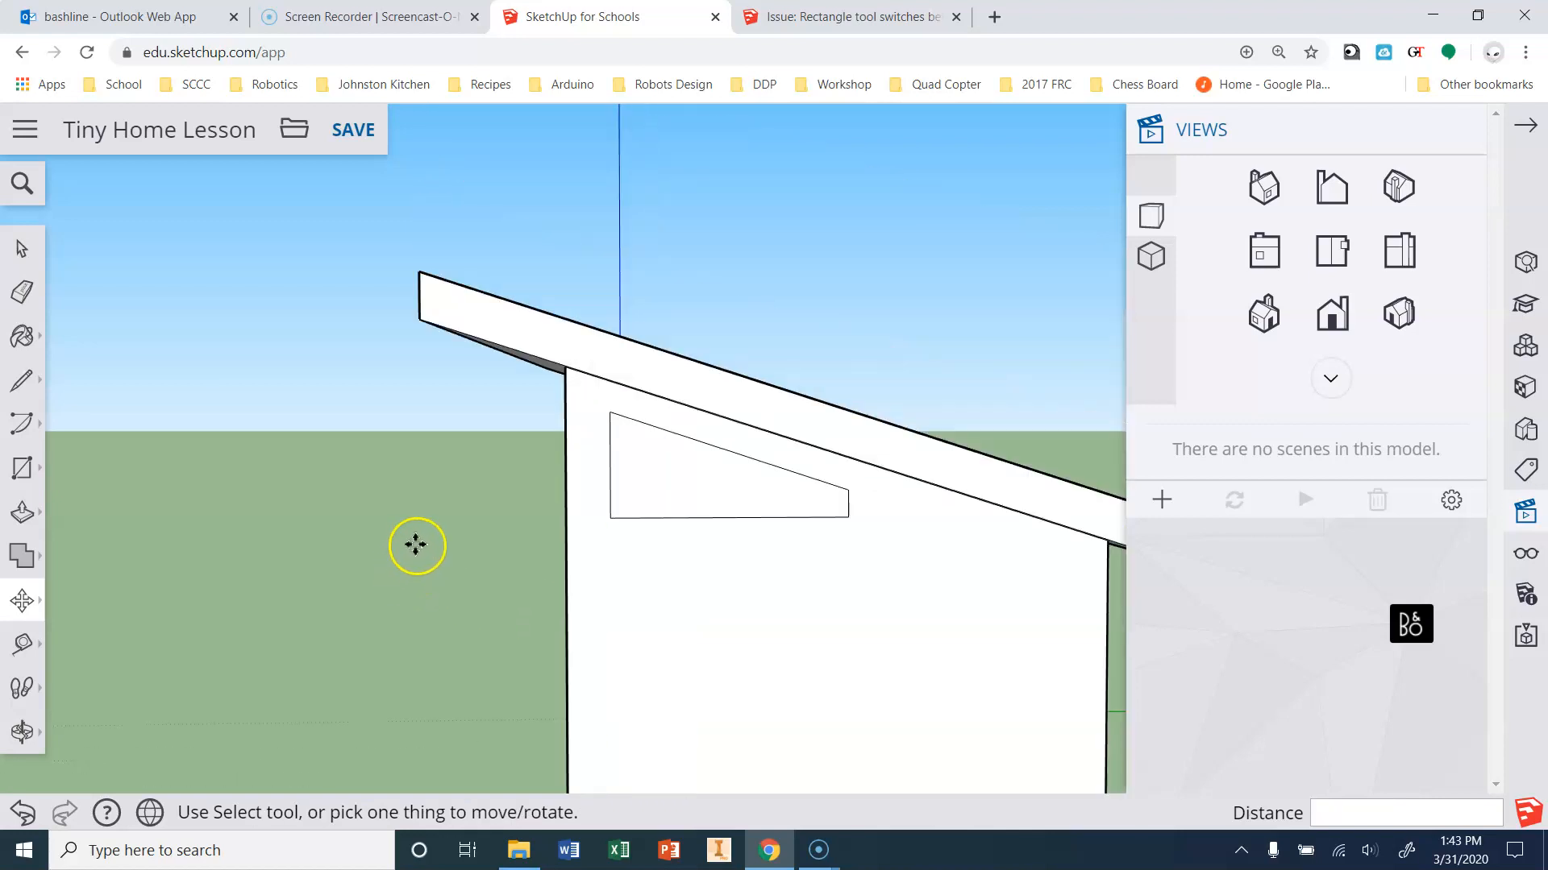
{"action": "scroll", "coordinate": [508, 601], "scroll_direction": "up", "scroll_amount": 1, "text": "ctrl"}
{"action": "mouse_move", "coordinate": [508, 601]}
{"action": "middle_mouse_down"}
{"action": "mouse_move", "coordinate": [370, 591]}
{"action": "mouse_move", "coordinate": [707, 565]}
{"action": "mouse_move", "coordinate": [1017, 504]}
{"action": "middle_mouse_up"}
{"action": "middle_click_drag", "start_coordinate": [385, 564], "coordinate": [556, 602]}
{"action": "scroll", "coordinate": [210, 497], "scroll_direction": "down", "scroll_amount": 3}
{"action": "scroll", "coordinate": [707, 648], "scroll_direction": "up", "scroll_amount": 3}
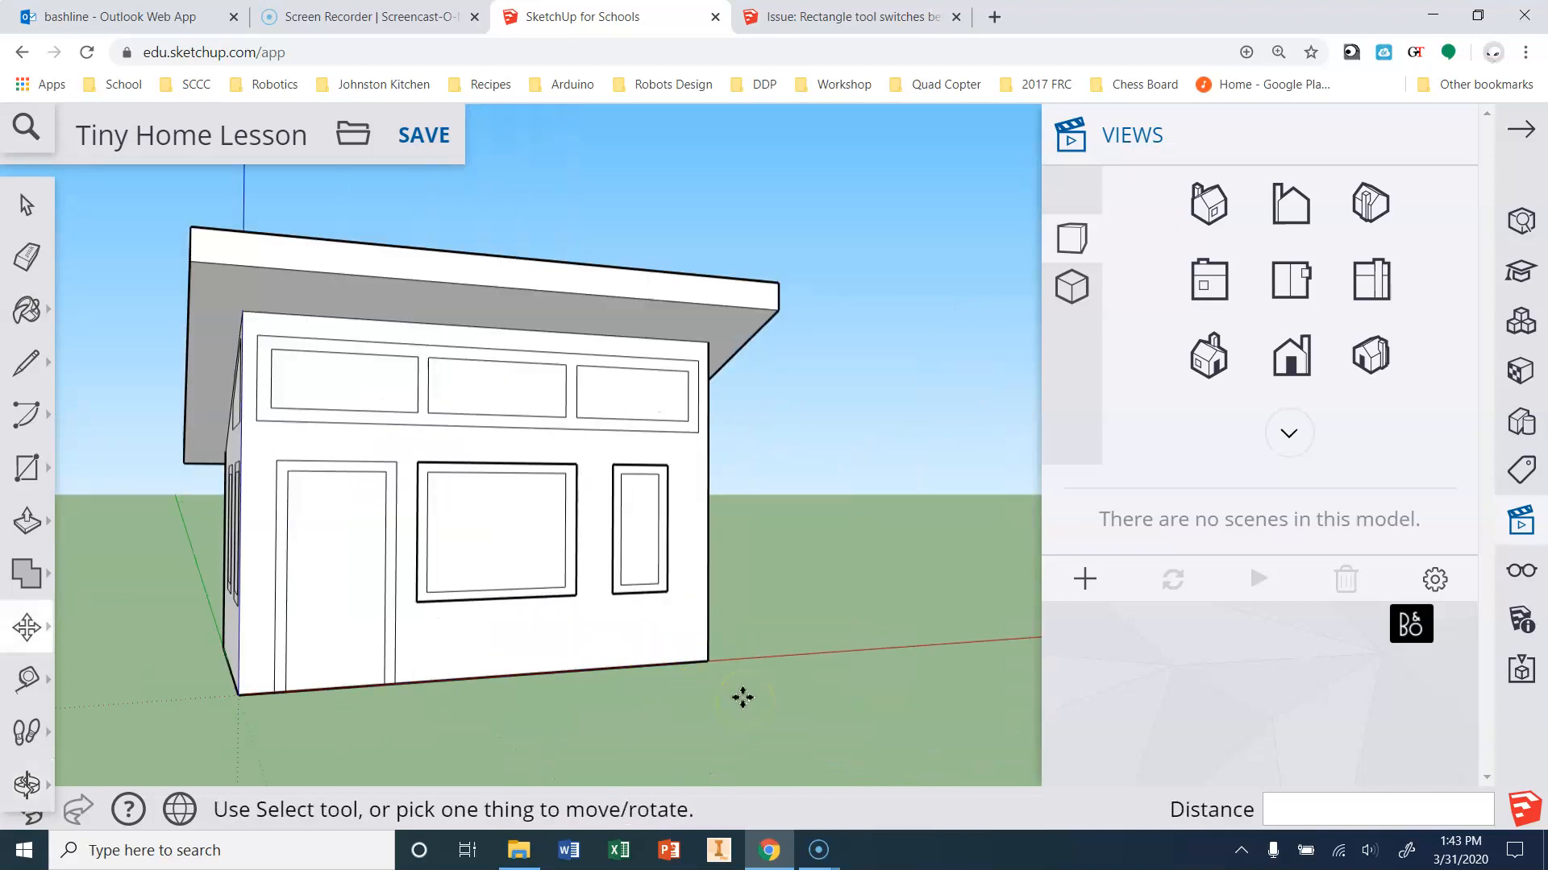
{"action": "key", "text": "ctrl+s"}
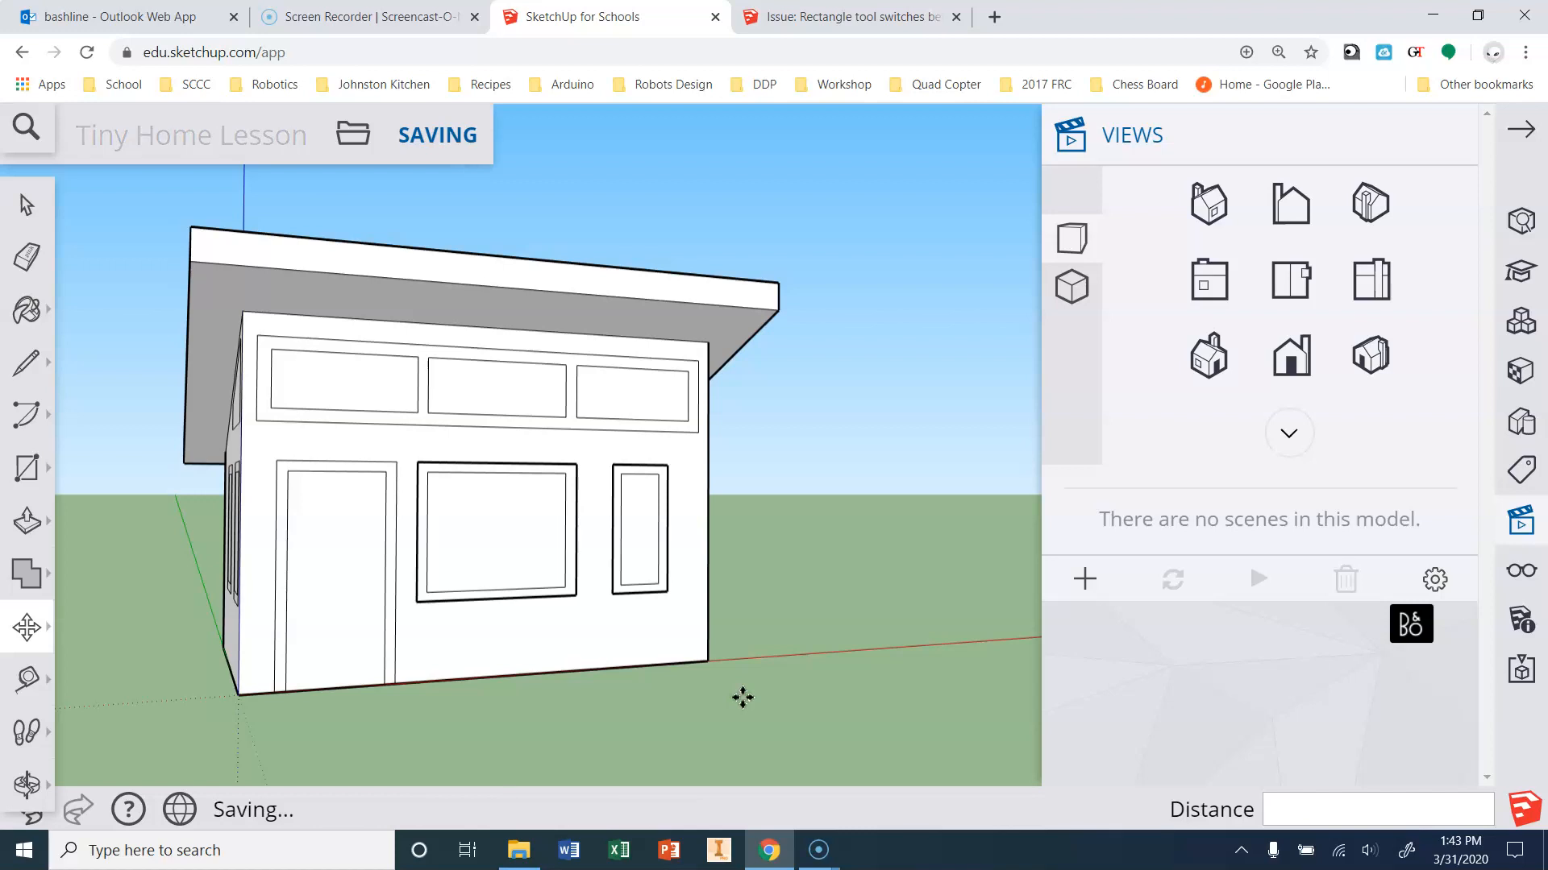